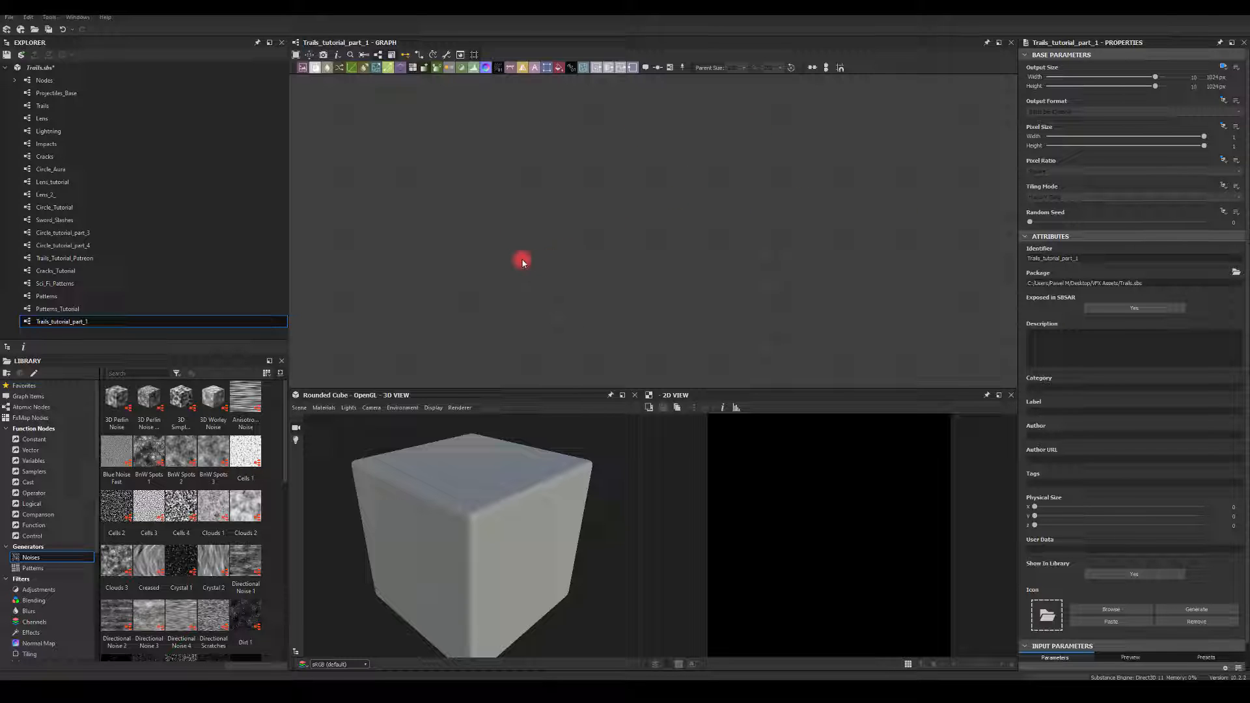
Add a Shape node to the empty graph and reduce its Y size to about 0.39, forming a horizontal band
{"action": "key", "text": "Tab"}
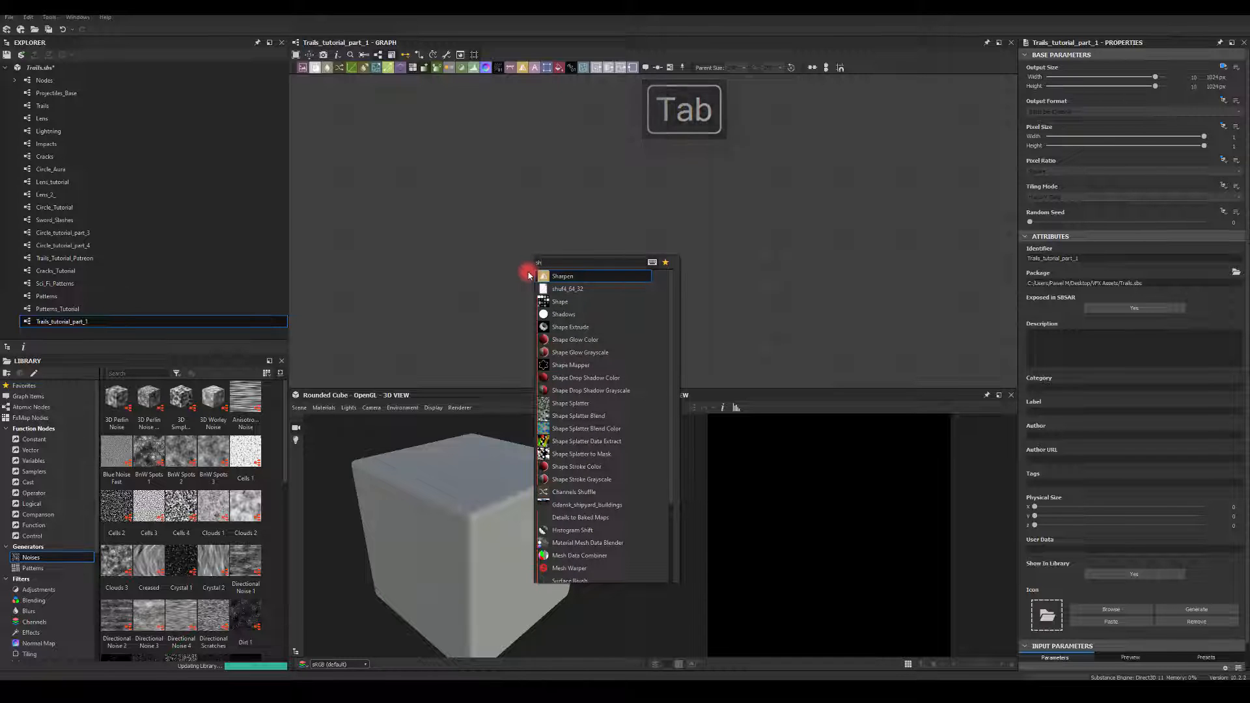
{"action": "type", "text": "shap"}
{"action": "left_click", "coordinate": [559, 288]}
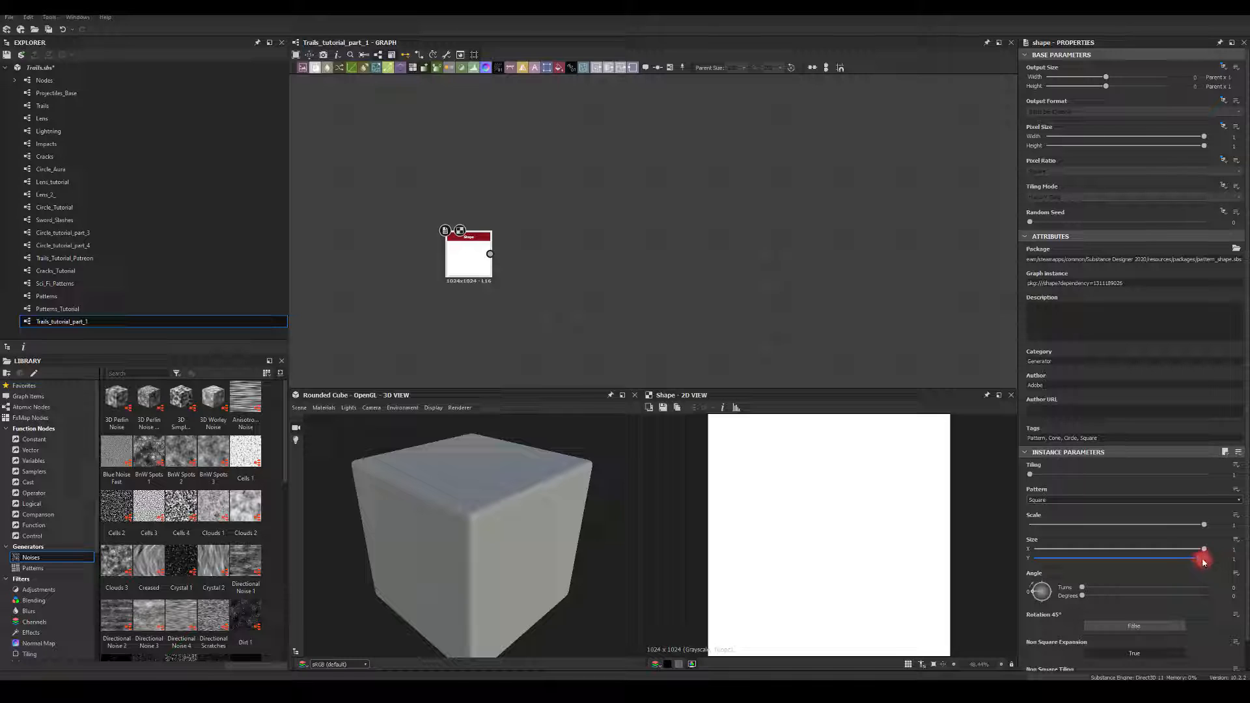
{"action": "left_click_drag", "start_coordinate": [1204, 560], "coordinate": [1100, 559]}
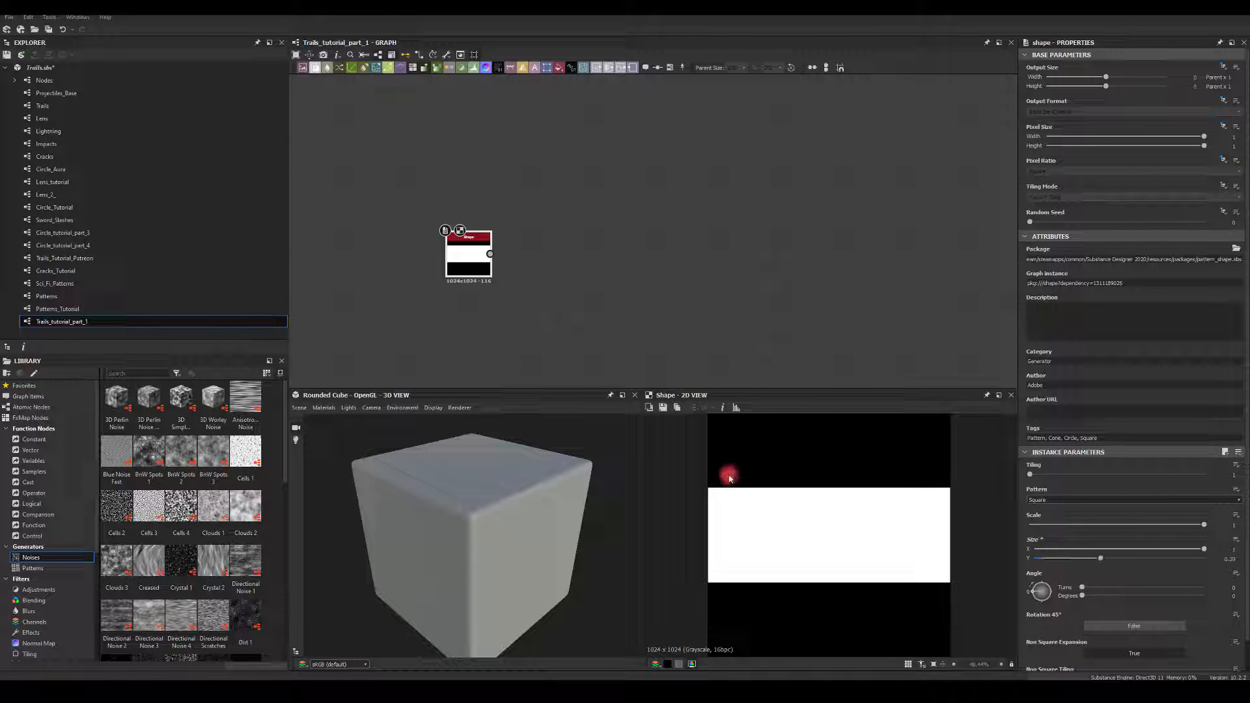
Add a Transformation 2D node fed by the Shape node's output
{"action": "left_click_drag", "start_coordinate": [490, 253], "coordinate": [609, 262]}
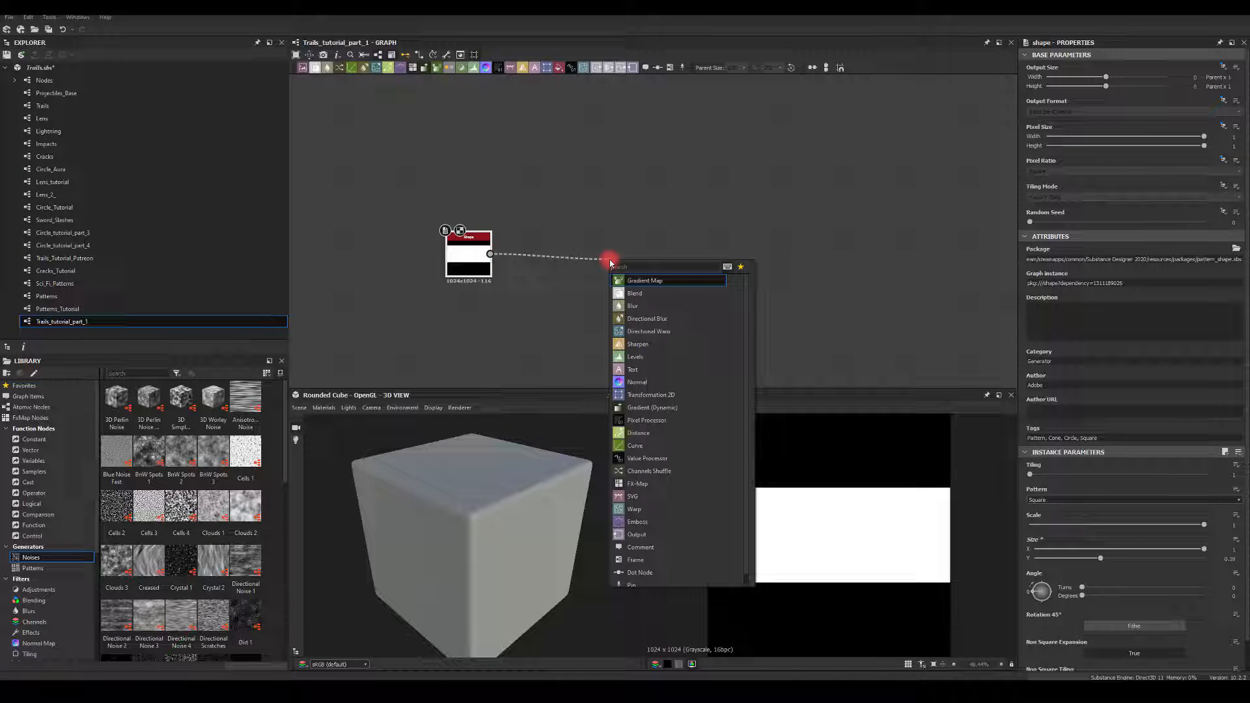
{"action": "type", "text": "tr"}
{"action": "left_click", "coordinate": [629, 280]}
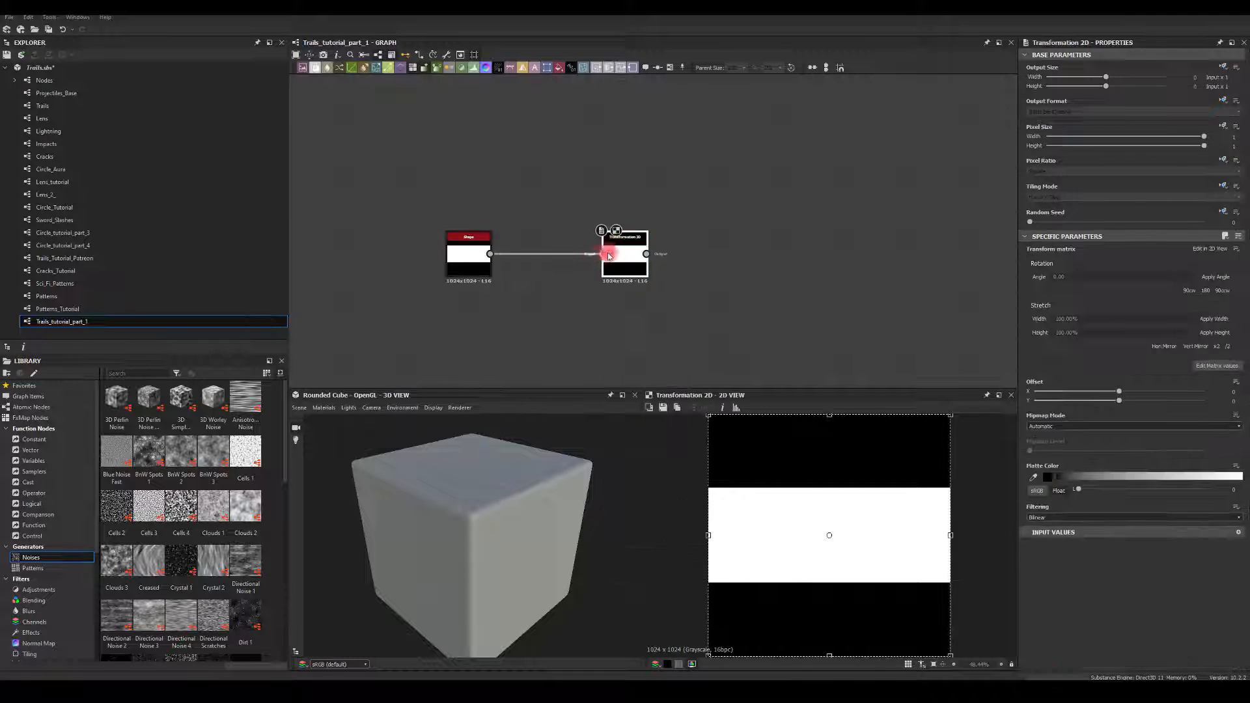
Move the Transformation 2D node next to the Shape and connect a Blur HQ Grayscale node to its output
{"action": "left_click_drag", "start_coordinate": [608, 253], "coordinate": [670, 253]}
{"action": "type", "text": "bl"}
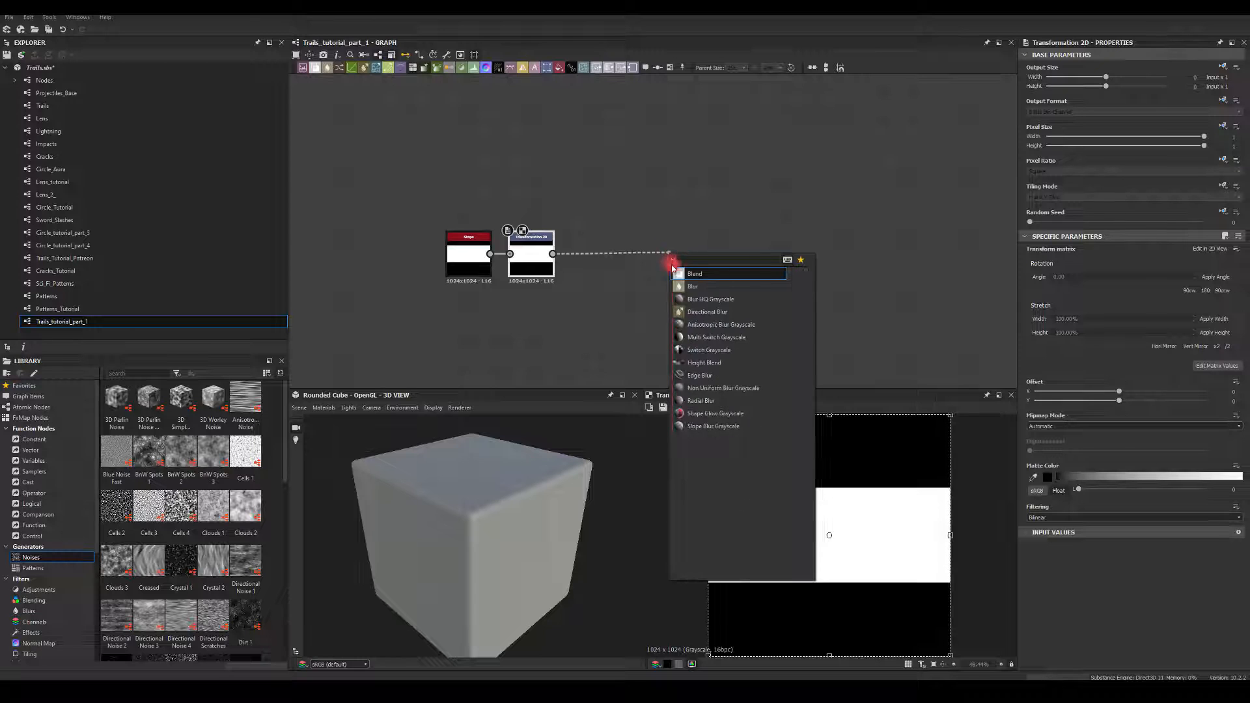
{"action": "left_click", "coordinate": [700, 299]}
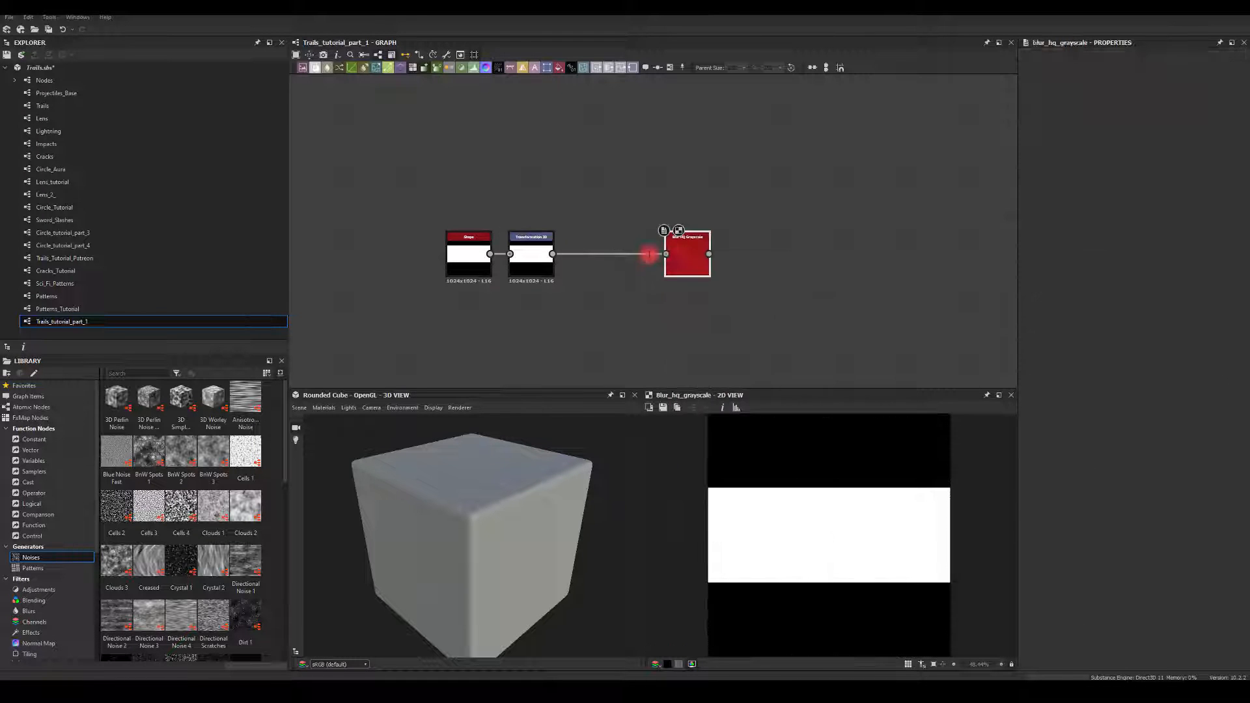
{"action": "left_click_drag", "start_coordinate": [635, 255], "coordinate": [618, 255]}
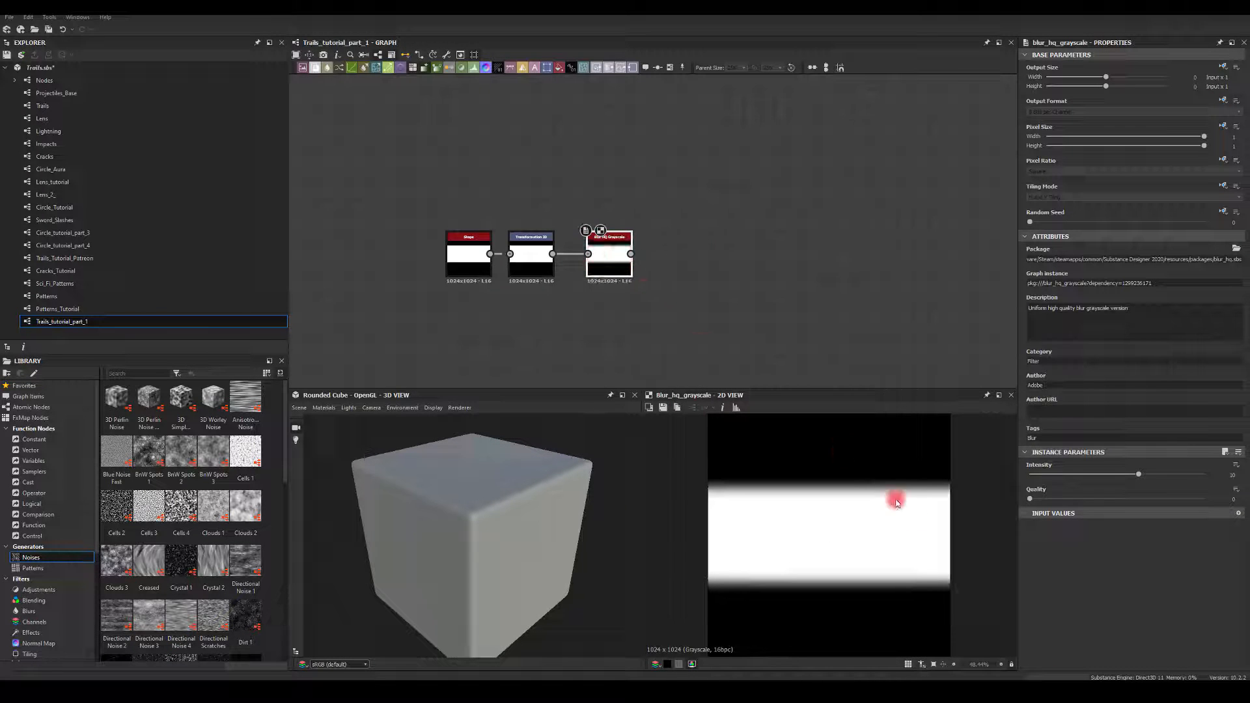
Set the Blur HQ Grayscale node's quality to 1 and its intensity to about 71
{"action": "left_click", "coordinate": [1084, 499]}
{"action": "left_click_drag", "start_coordinate": [1139, 474], "coordinate": [1208, 474]}
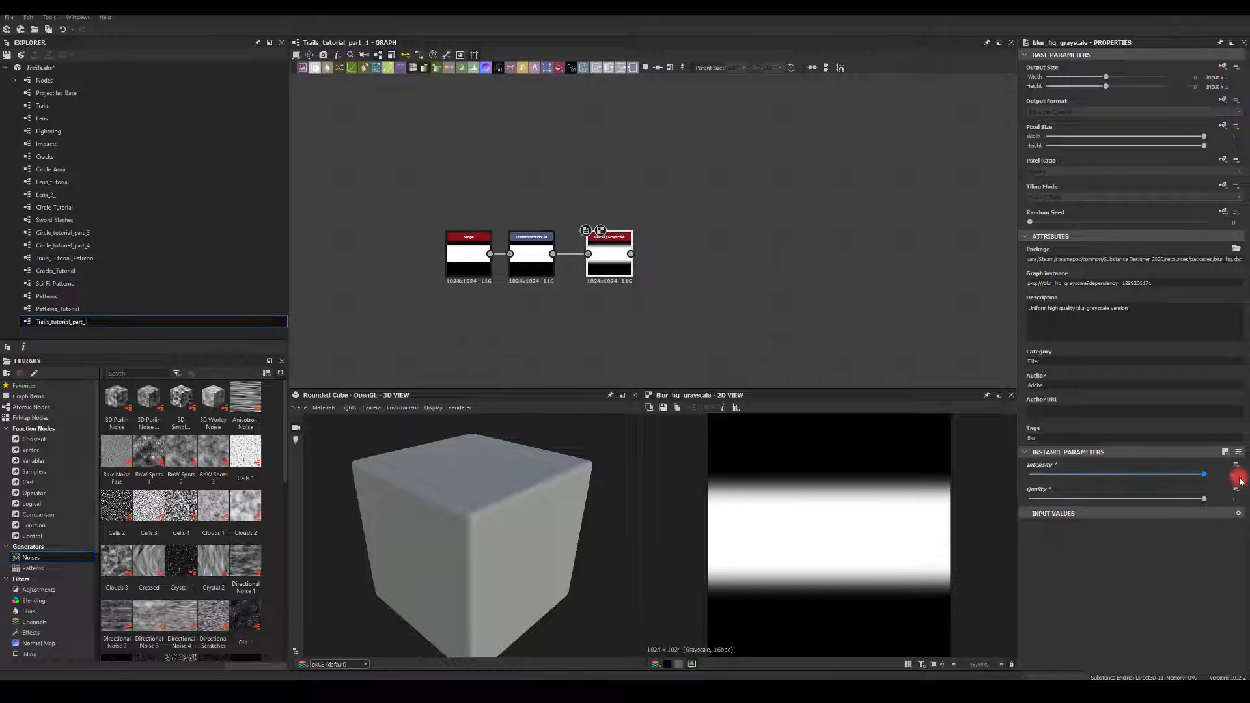
{"action": "key", "text": "Return"}
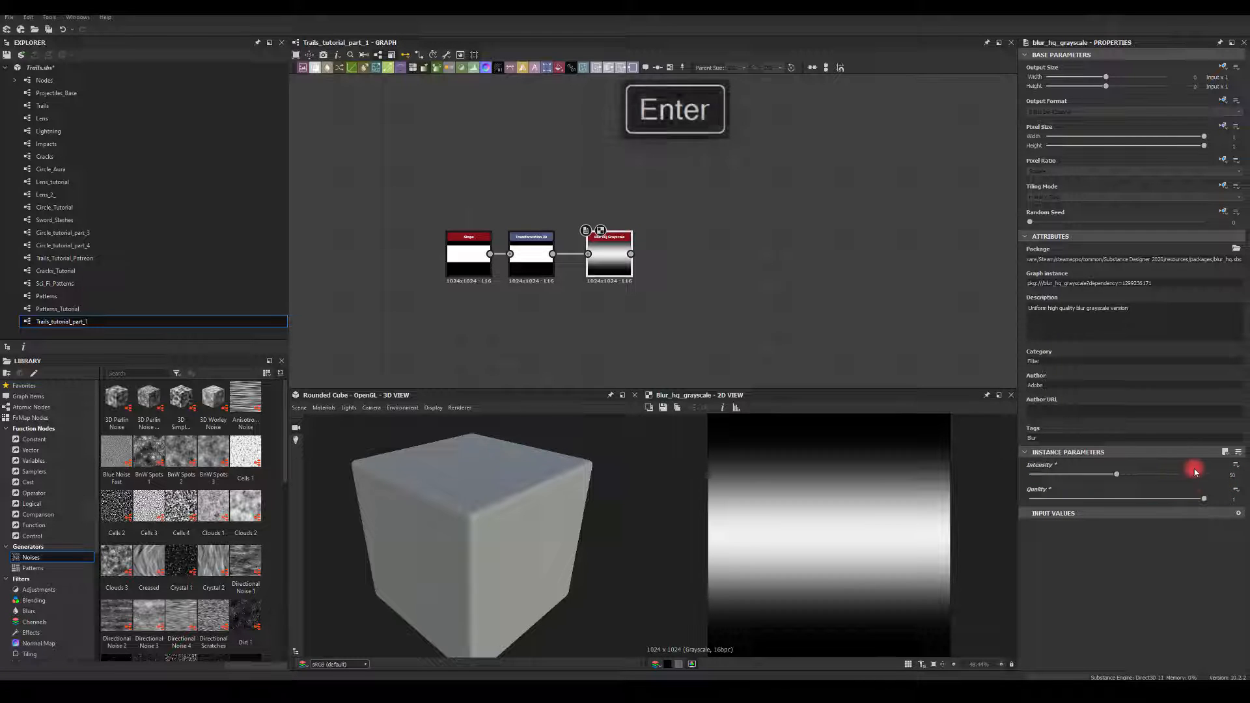
{"action": "left_click_drag", "start_coordinate": [1216, 474], "coordinate": [1154, 475]}
Add a second, unconnected Shape node below the blur chain and show it in the 2D view
{"action": "middle_click_drag", "start_coordinate": [658, 248], "coordinate": [609, 184]}
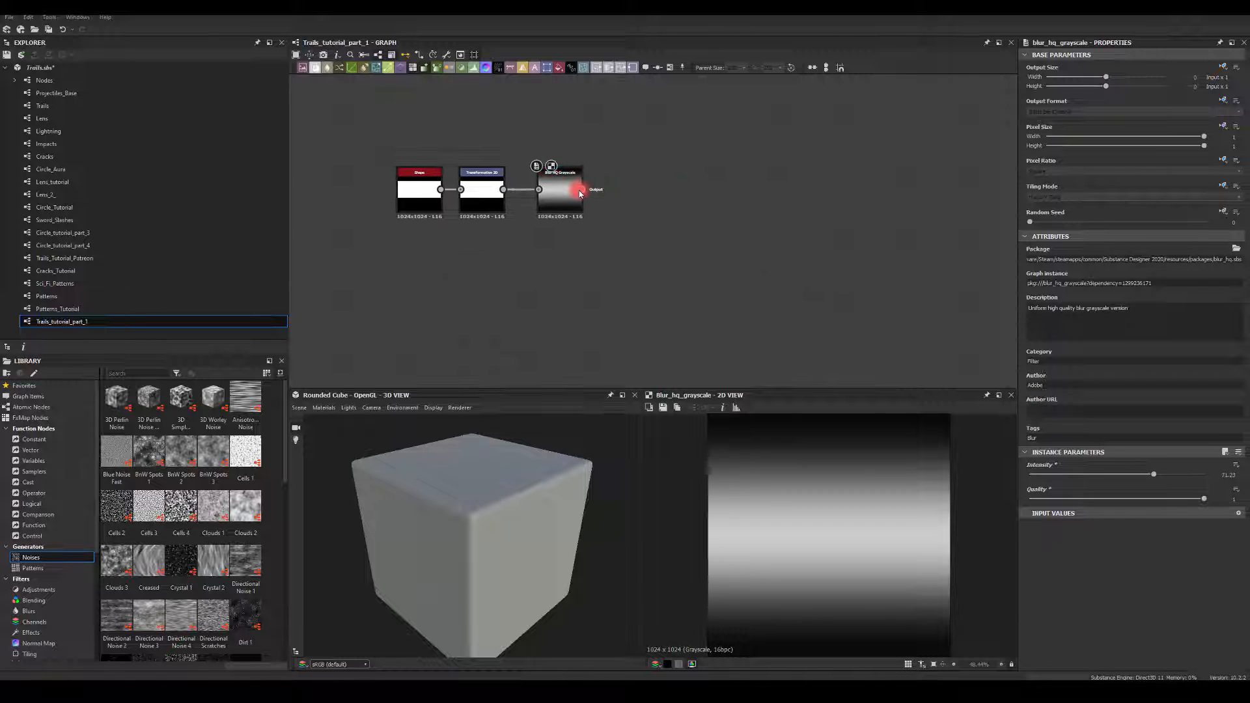
{"action": "key", "text": "Tab"}
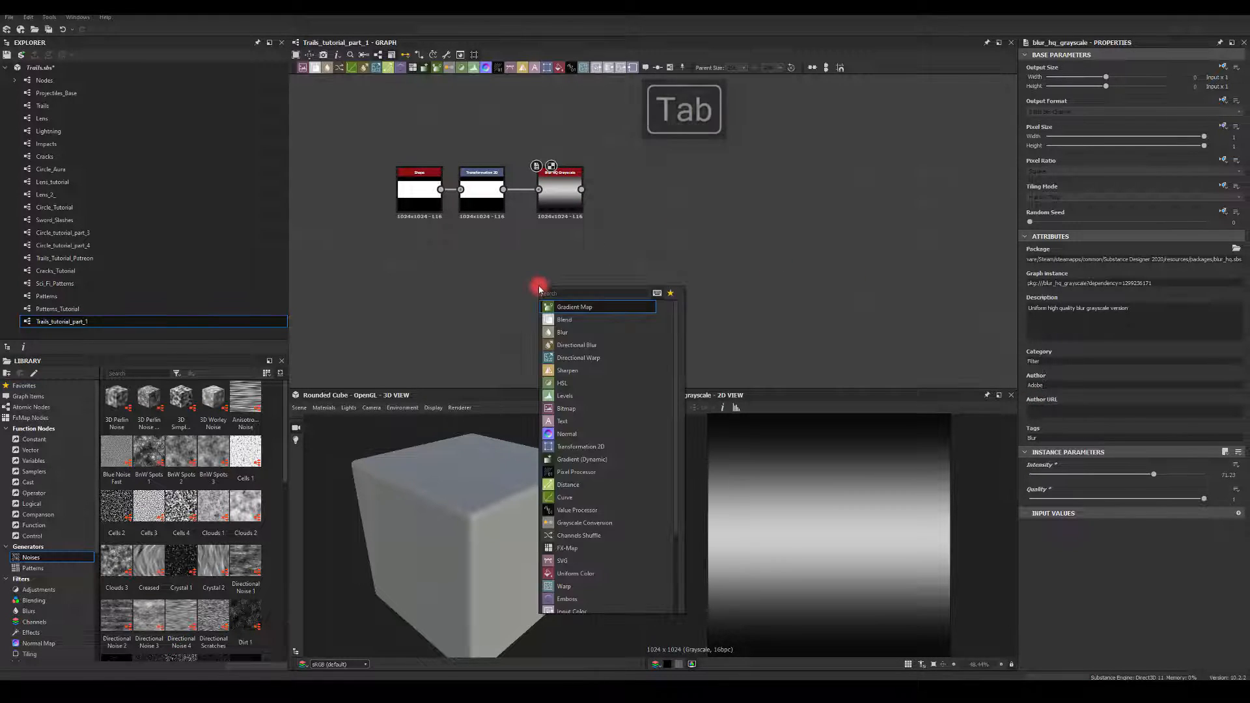
{"action": "type", "text": "sha"}
{"action": "left_click", "coordinate": [555, 315]}
{"action": "double_click", "coordinate": [542, 280]}
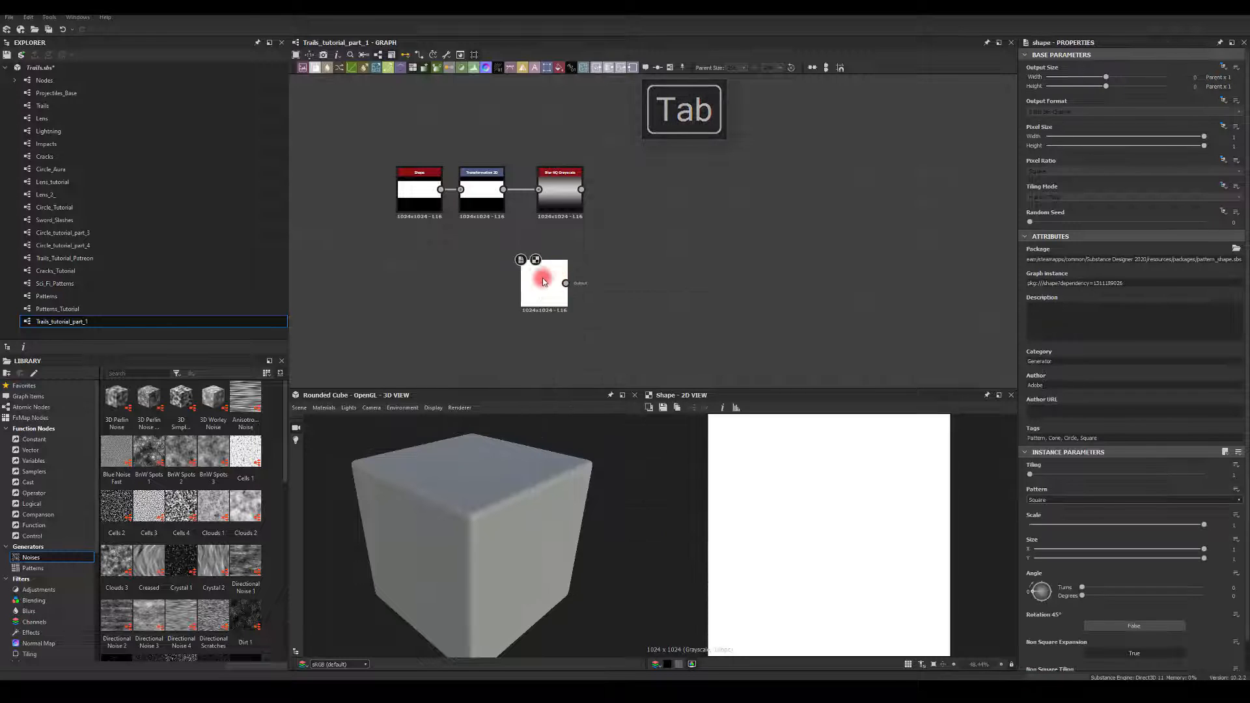
Set the second Shape's pattern to Paraboloid with tiling 3 and scale about 0.76
{"action": "left_click", "coordinate": [1065, 500]}
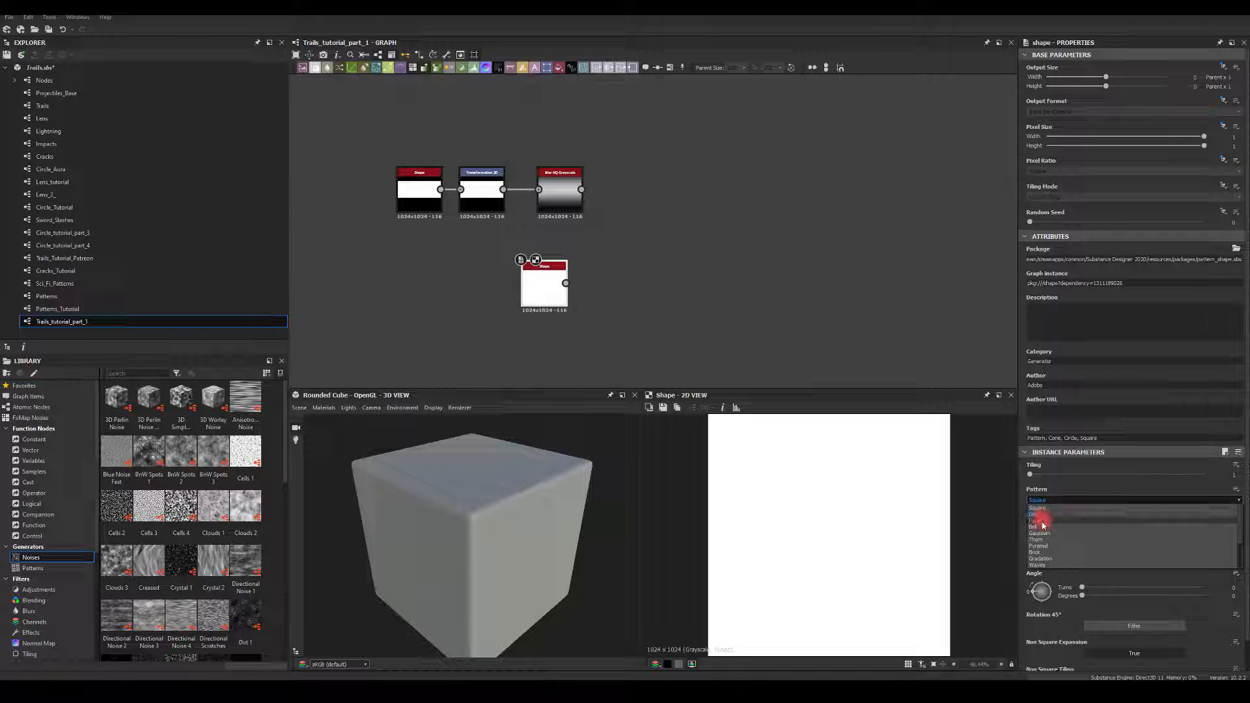
{"action": "left_click", "coordinate": [1039, 522]}
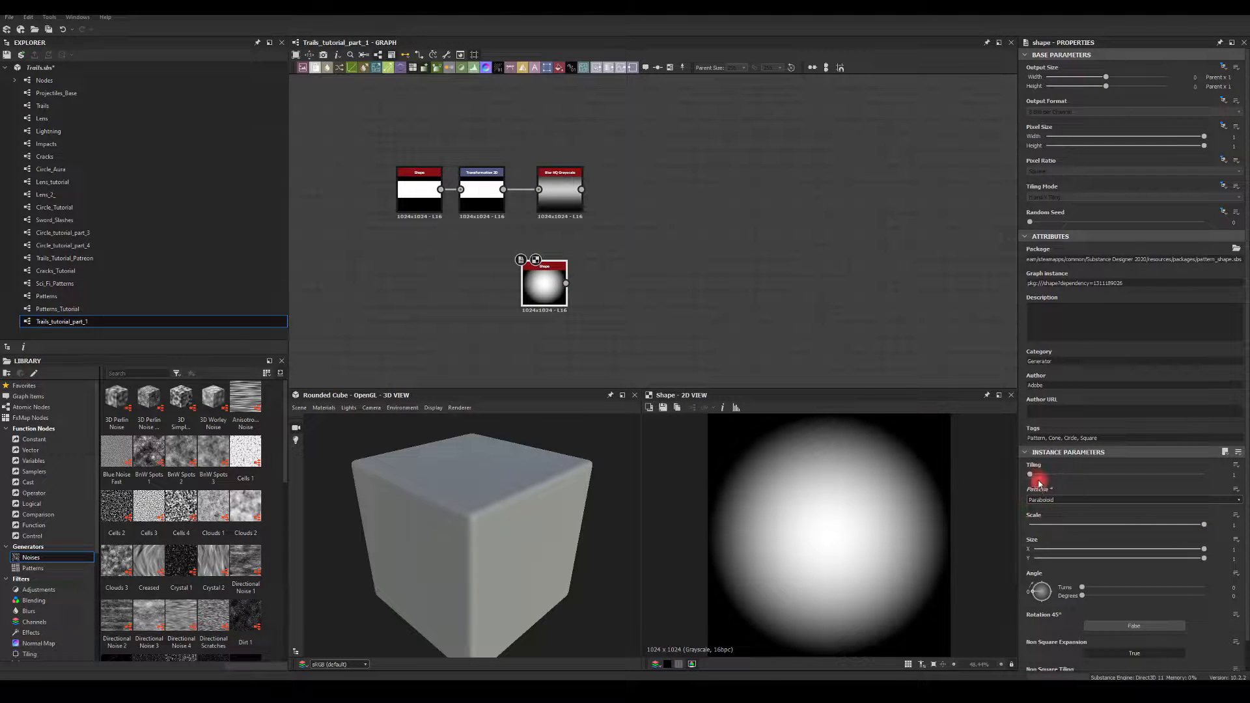
{"action": "left_click_drag", "start_coordinate": [1038, 483], "coordinate": [1053, 478]}
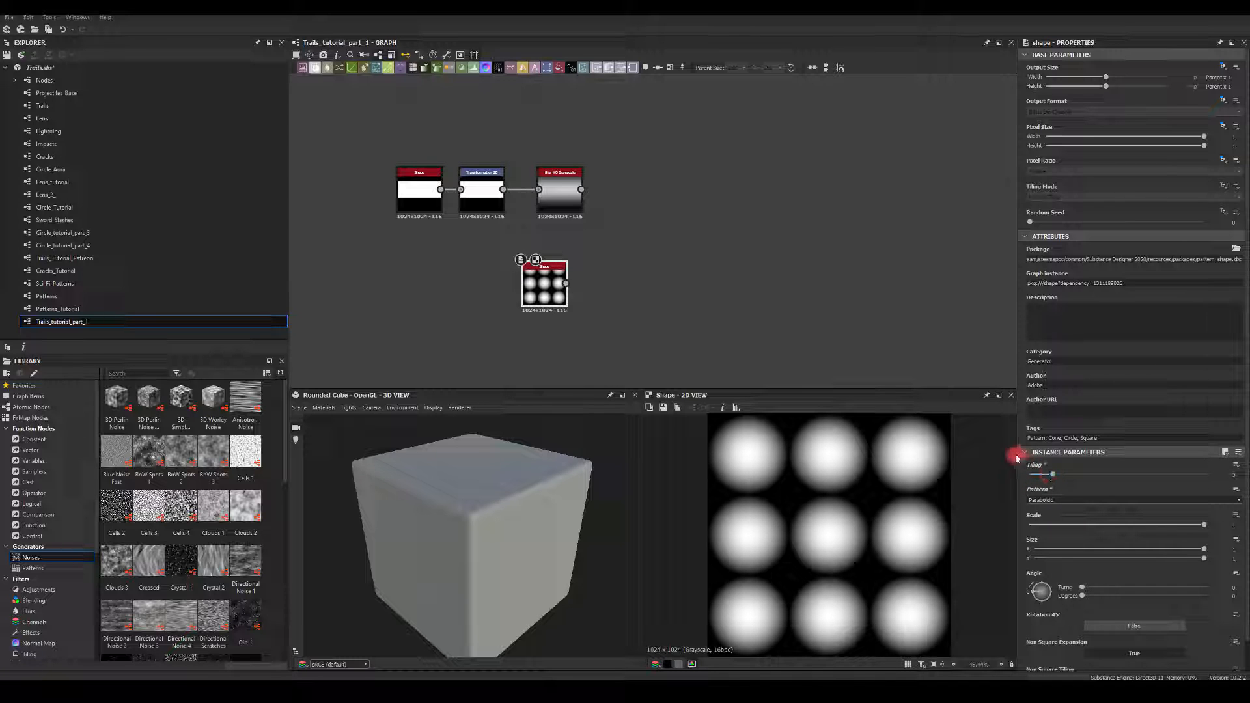
{"action": "left_click_drag", "start_coordinate": [1203, 526], "coordinate": [1163, 524]}
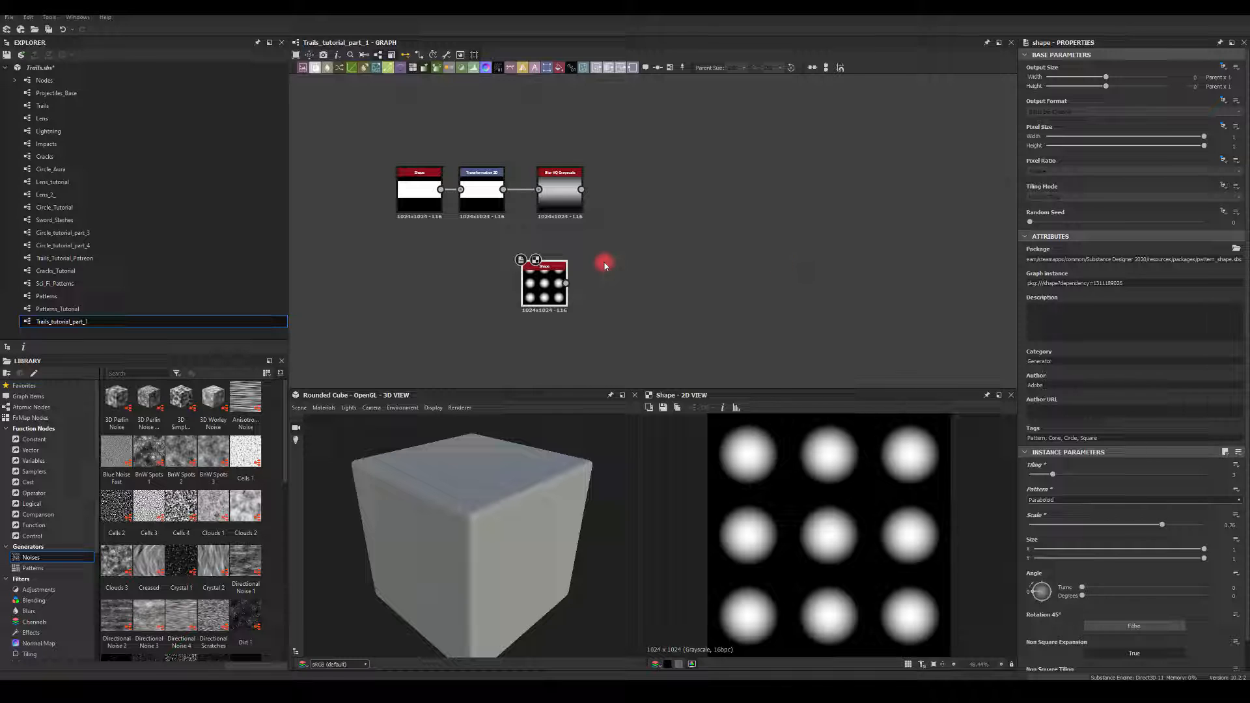
Connect a Splatter node to the paraboloid Shape's output, preview it and place it beside the Shape
{"action": "left_click", "coordinate": [560, 200]}
{"action": "double_click", "coordinate": [560, 200]}
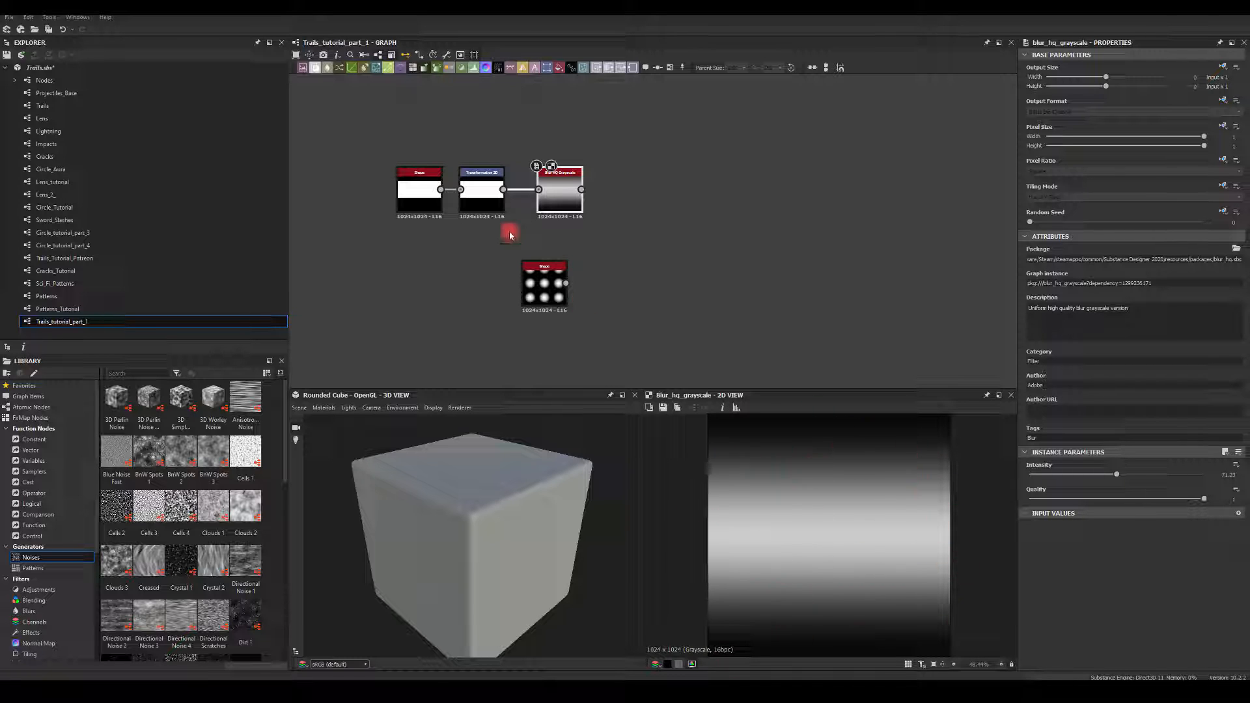
{"action": "left_click", "coordinate": [563, 287]}
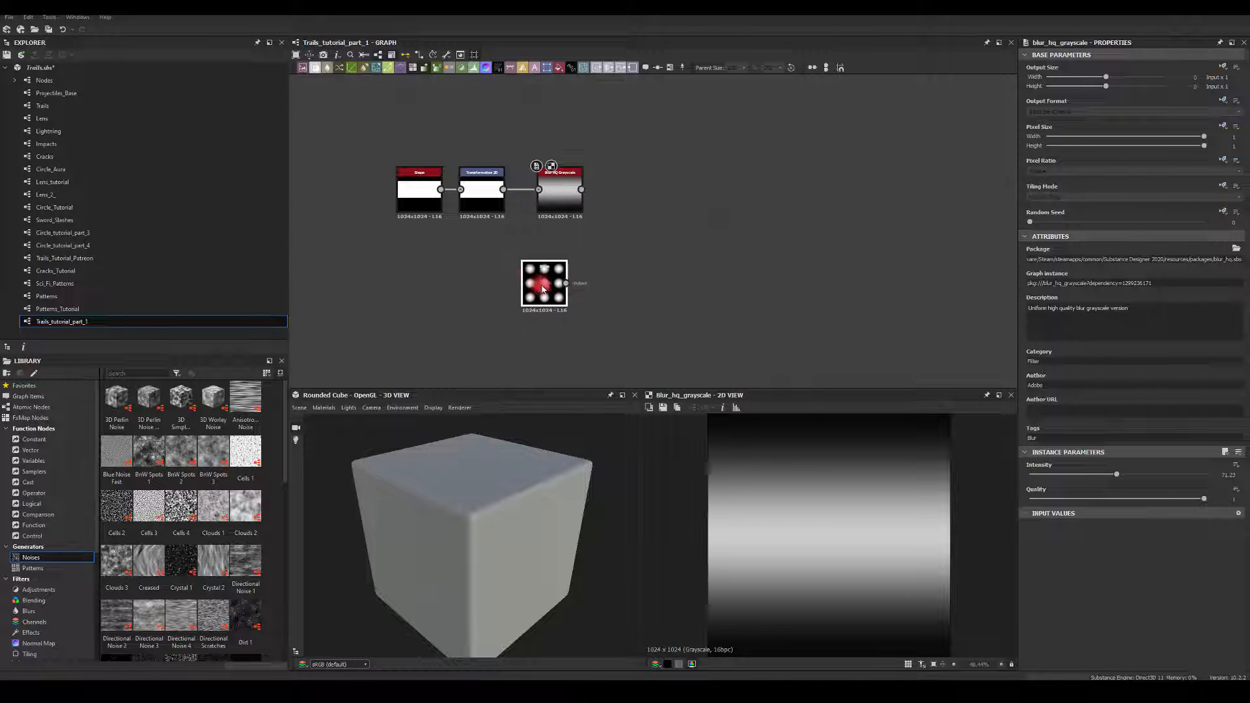
{"action": "left_click_drag", "start_coordinate": [644, 287], "coordinate": [656, 285]}
{"action": "type", "text": "spl"}
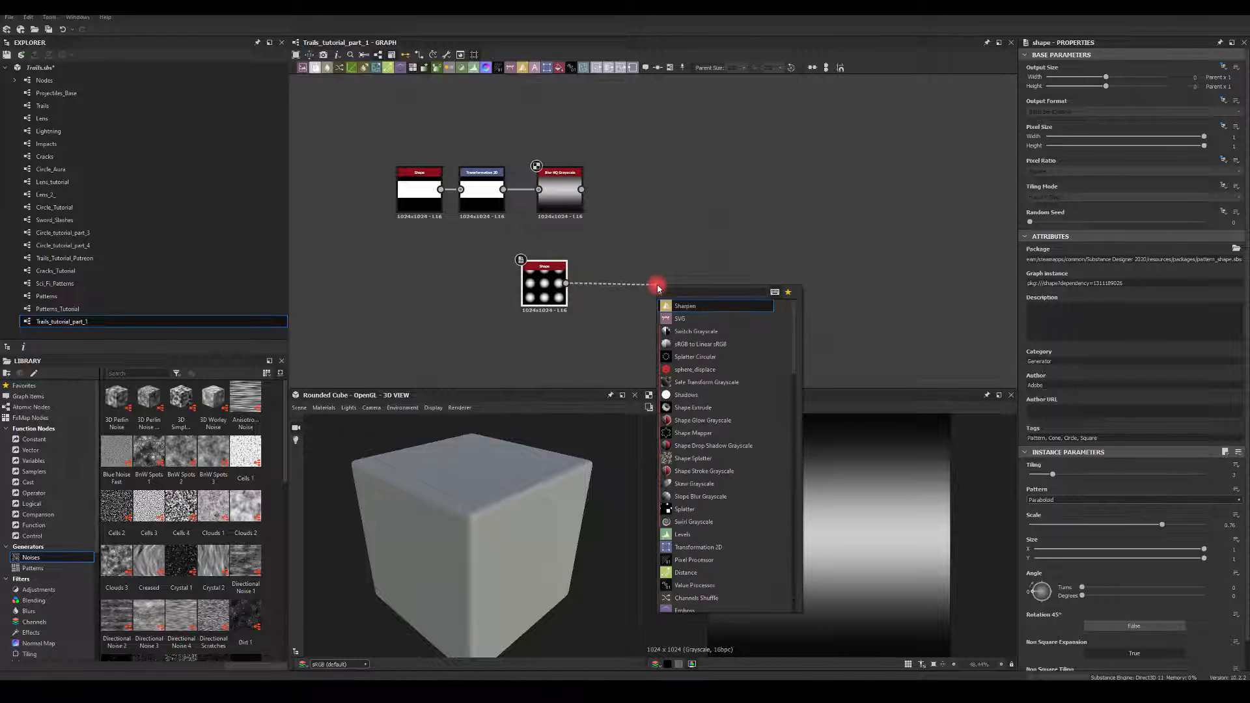
{"action": "left_click", "coordinate": [679, 320]}
{"action": "double_click", "coordinate": [678, 285]}
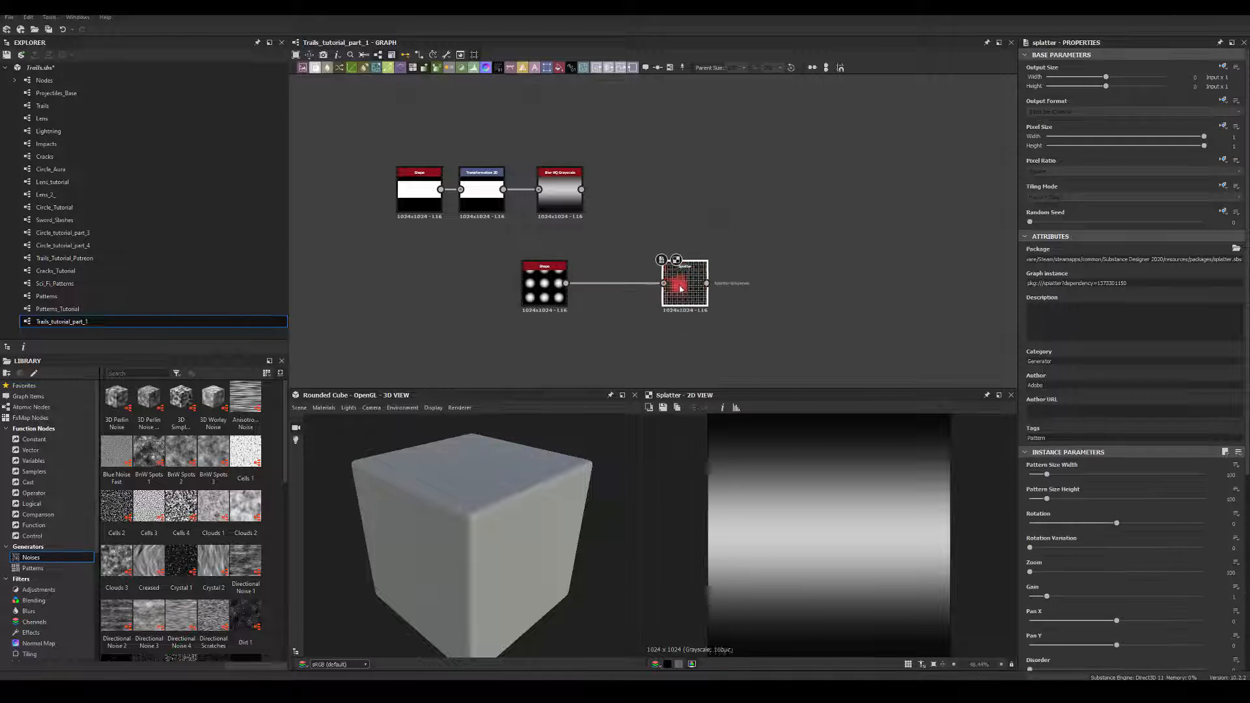
{"action": "left_click_drag", "start_coordinate": [679, 285], "coordinate": [625, 285]}
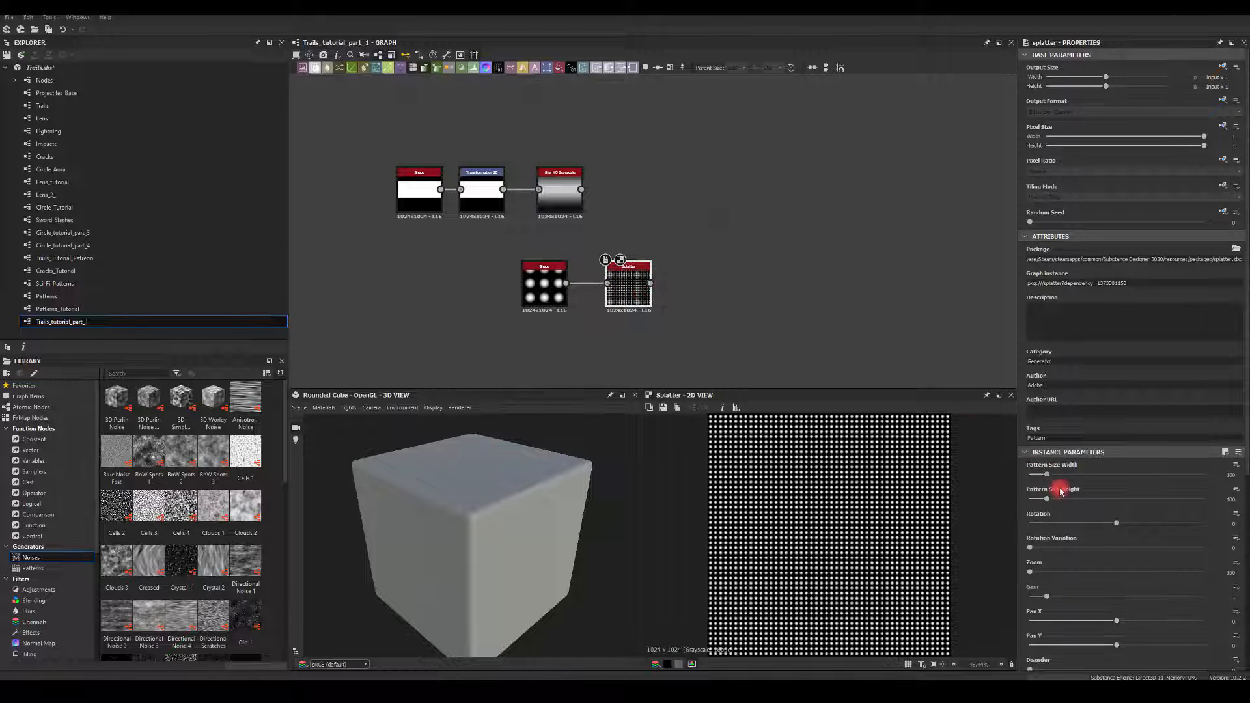
Set the Splatter node's pattern size width and height to 600 each
{"action": "scroll", "coordinate": [1073, 434], "scroll_direction": "down", "scroll_amount": 3}
{"action": "double_click", "coordinate": [1206, 355]}
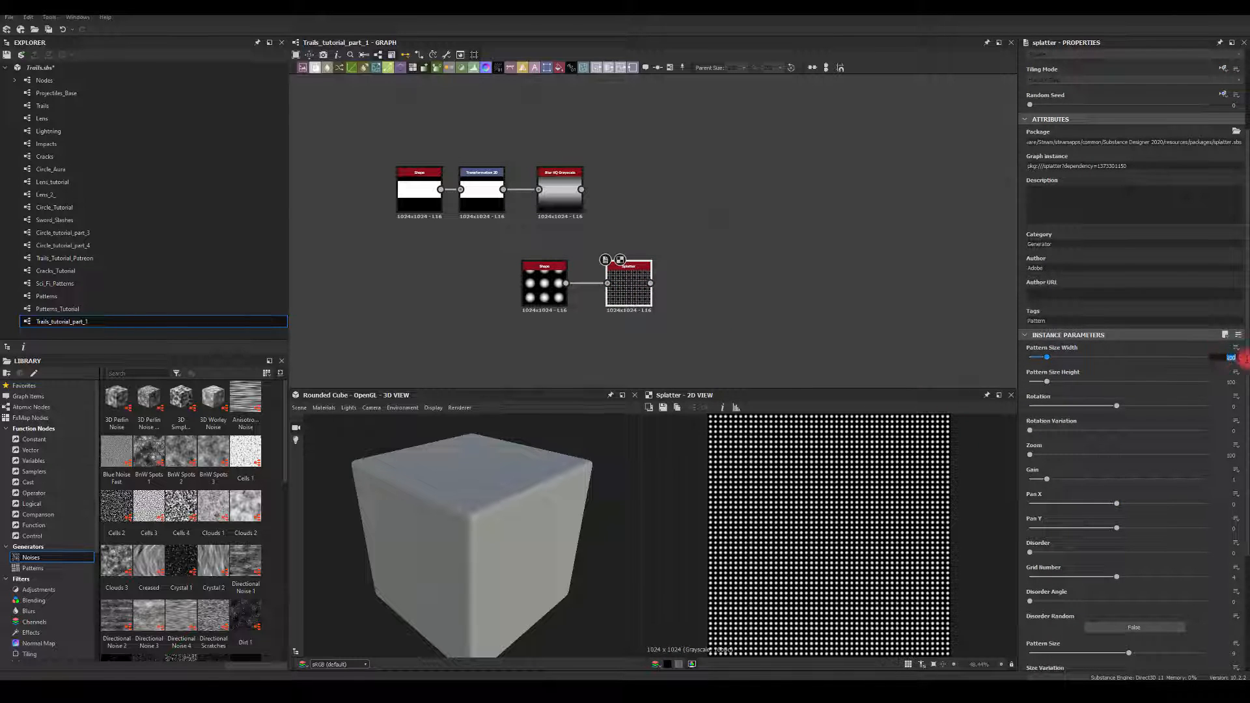
{"action": "type", "text": "600"}
{"action": "double_click", "coordinate": [1223, 380]}
{"action": "type", "text": "600"}
{"action": "key", "text": "Return"}
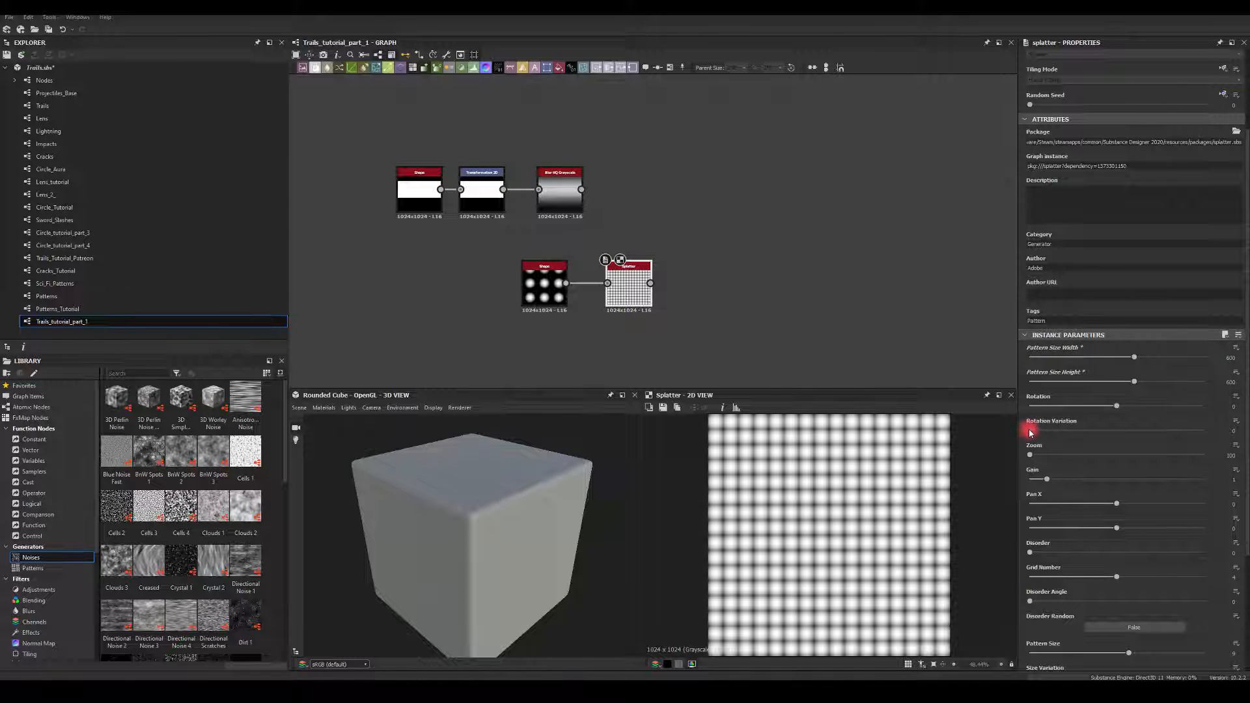
Set the Splatter node's rotation variation to 180
{"action": "left_click_drag", "start_coordinate": [1031, 432], "coordinate": [1211, 431]}
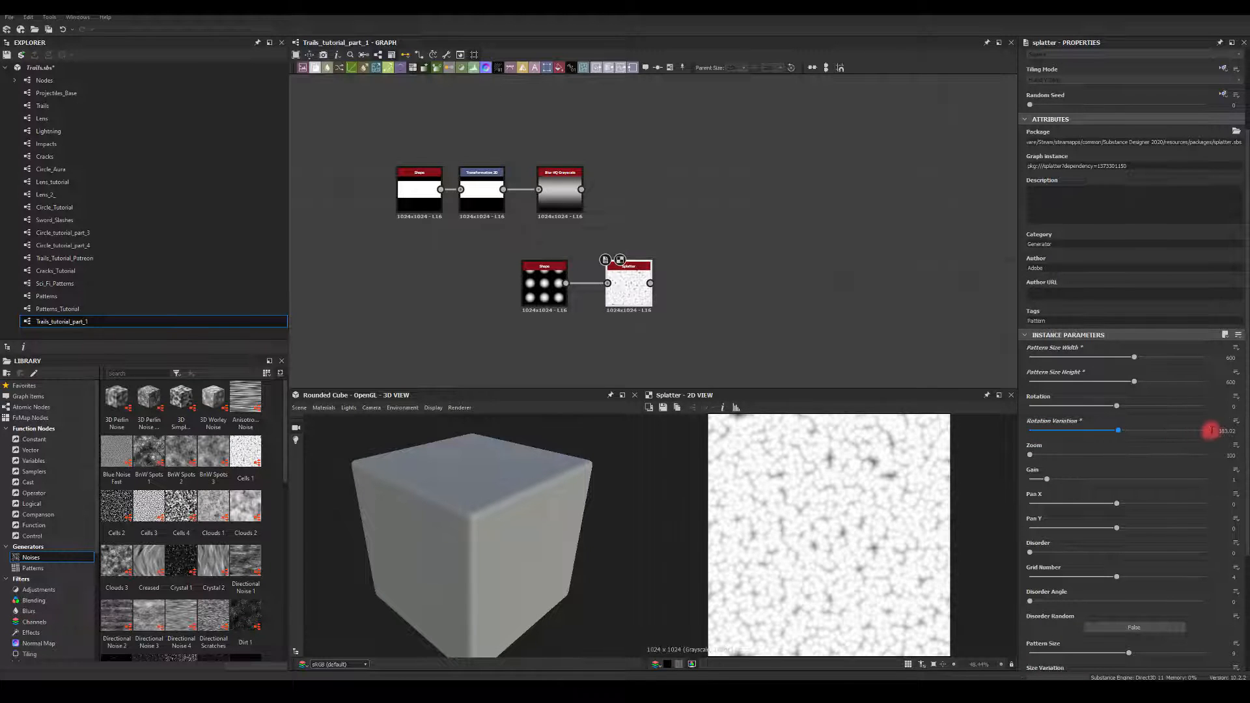
{"action": "double_click", "coordinate": [1226, 432]}
{"action": "type", "text": "180"}
{"action": "key", "text": "Return"}
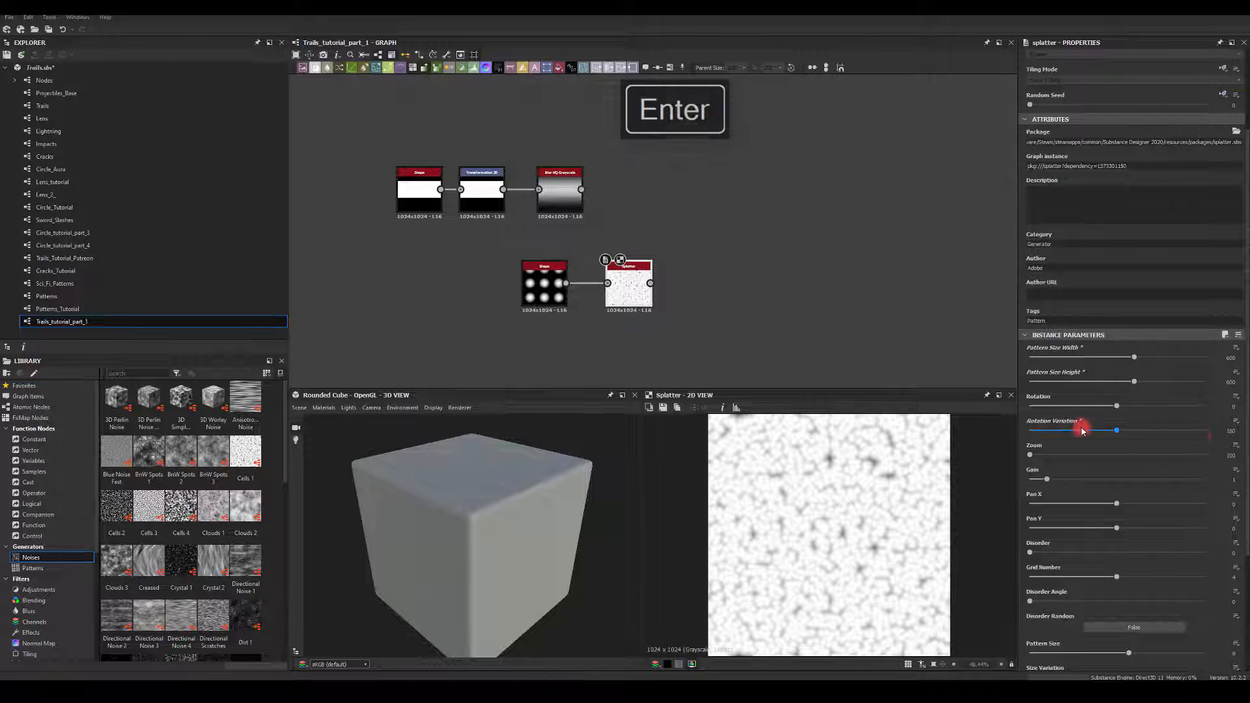
Set the Splatter's zoom to about 8673, gain to about 0.45, disorder to about 39 and size variation to 100
{"action": "left_click_drag", "start_coordinate": [1032, 459], "coordinate": [1180, 474]}
{"action": "left_click_drag", "start_coordinate": [1045, 480], "coordinate": [1039, 483]}
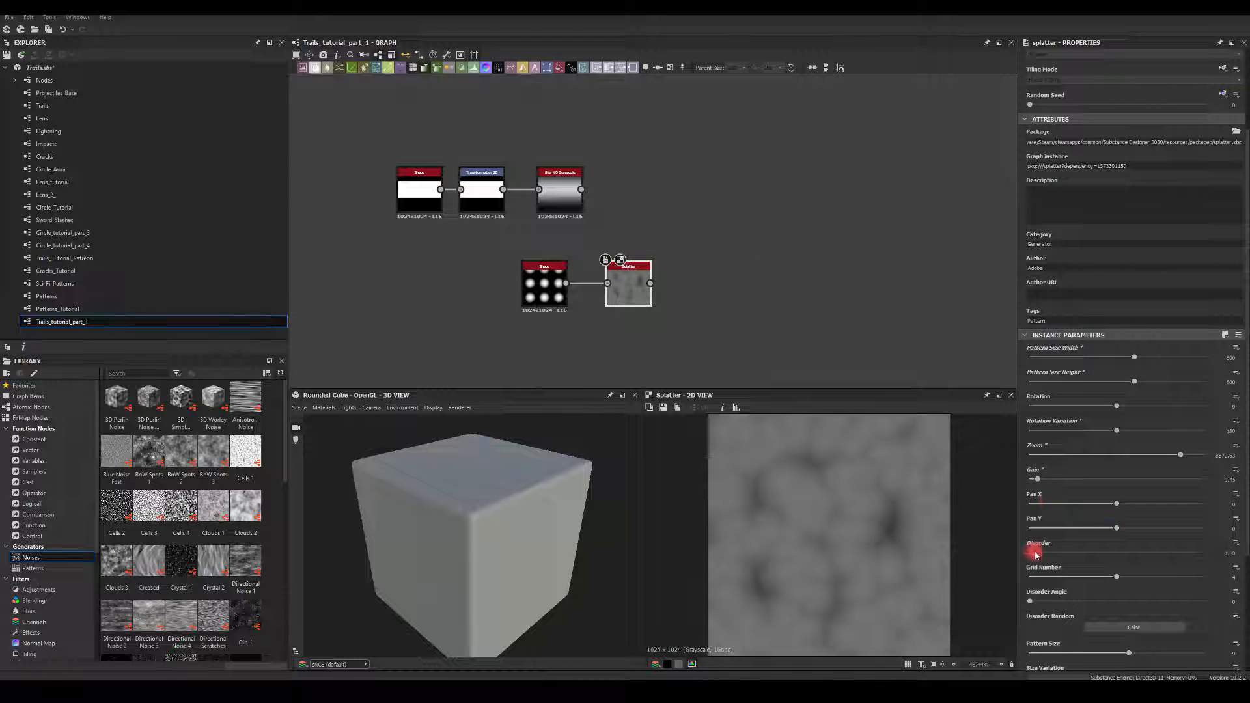
{"action": "left_click_drag", "start_coordinate": [1035, 553], "coordinate": [1220, 565]}
{"action": "scroll", "coordinate": [1091, 525], "scroll_direction": "down", "scroll_amount": 3}
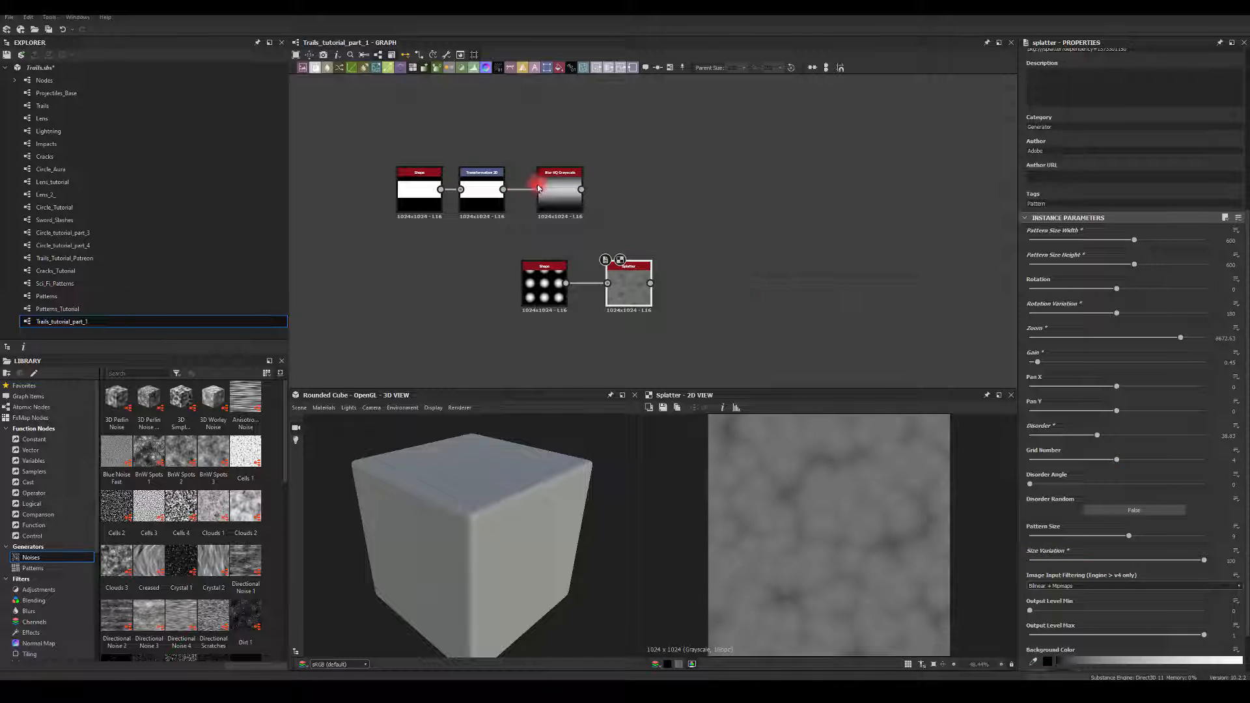
Add a Blend node with Blur HQ Grayscale as the background and the Splatter output as the foreground
{"action": "left_click_drag", "start_coordinate": [581, 189], "coordinate": [785, 214]}
{"action": "type", "text": "bl"}
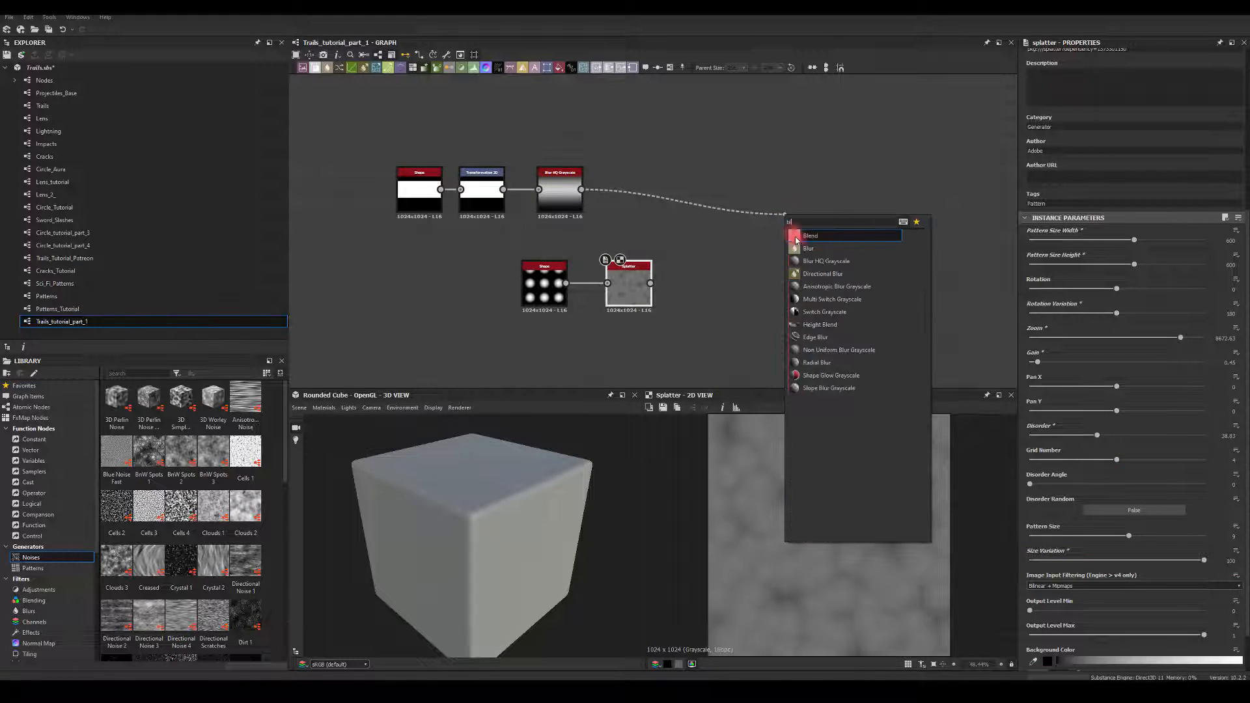
{"action": "left_click", "coordinate": [798, 237]}
{"action": "left_click_drag", "start_coordinate": [654, 283], "coordinate": [807, 213]}
Set the Blend node's blending mode to Subtract and move the node closer to its inputs
{"action": "left_click", "coordinate": [1052, 280]}
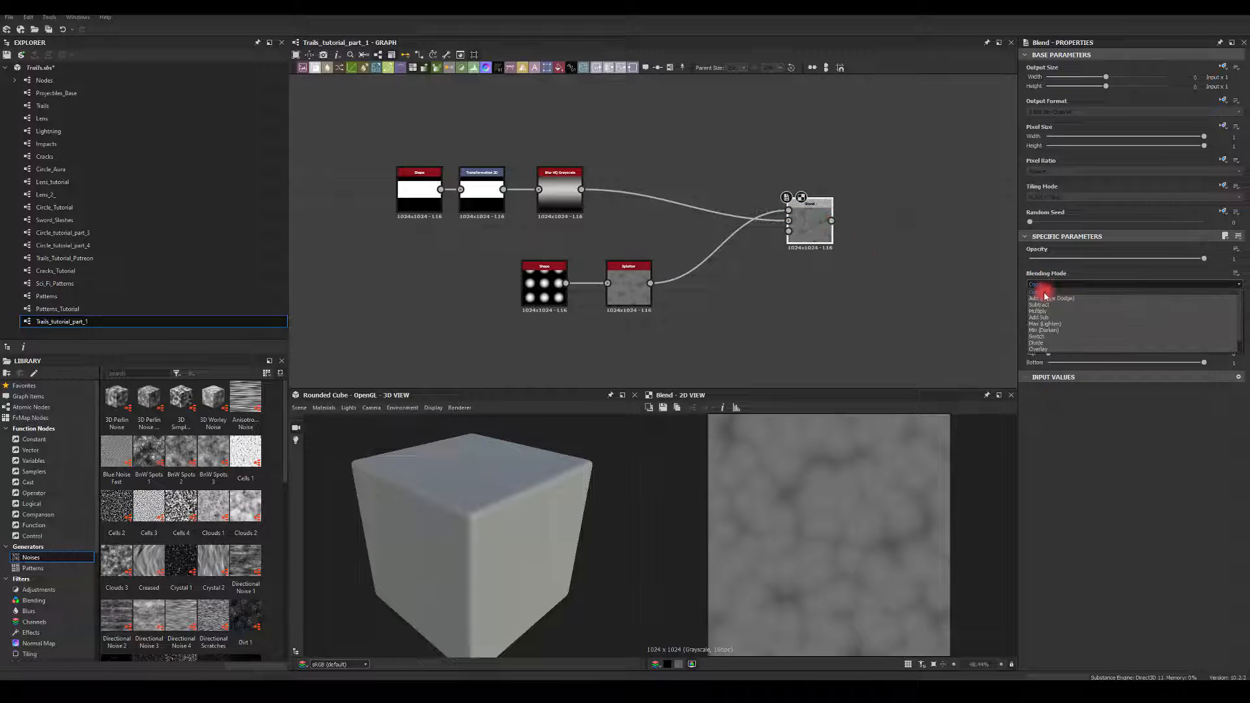
{"action": "left_click", "coordinate": [1038, 301]}
{"action": "left_click_drag", "start_coordinate": [811, 229], "coordinate": [750, 214]}
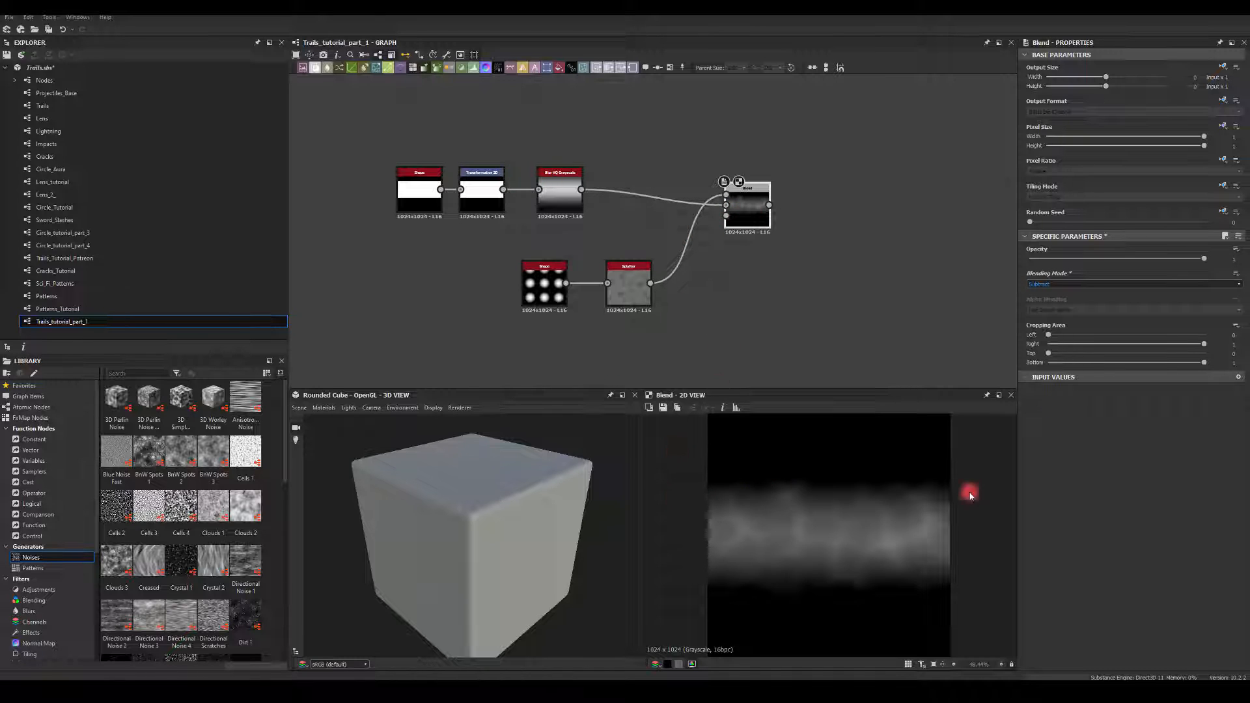
Move the Splatter node slightly nearer its Shape and lower its gain to about 0.4 while previewing the Blend
{"action": "left_click_drag", "start_coordinate": [632, 286], "coordinate": [625, 287]}
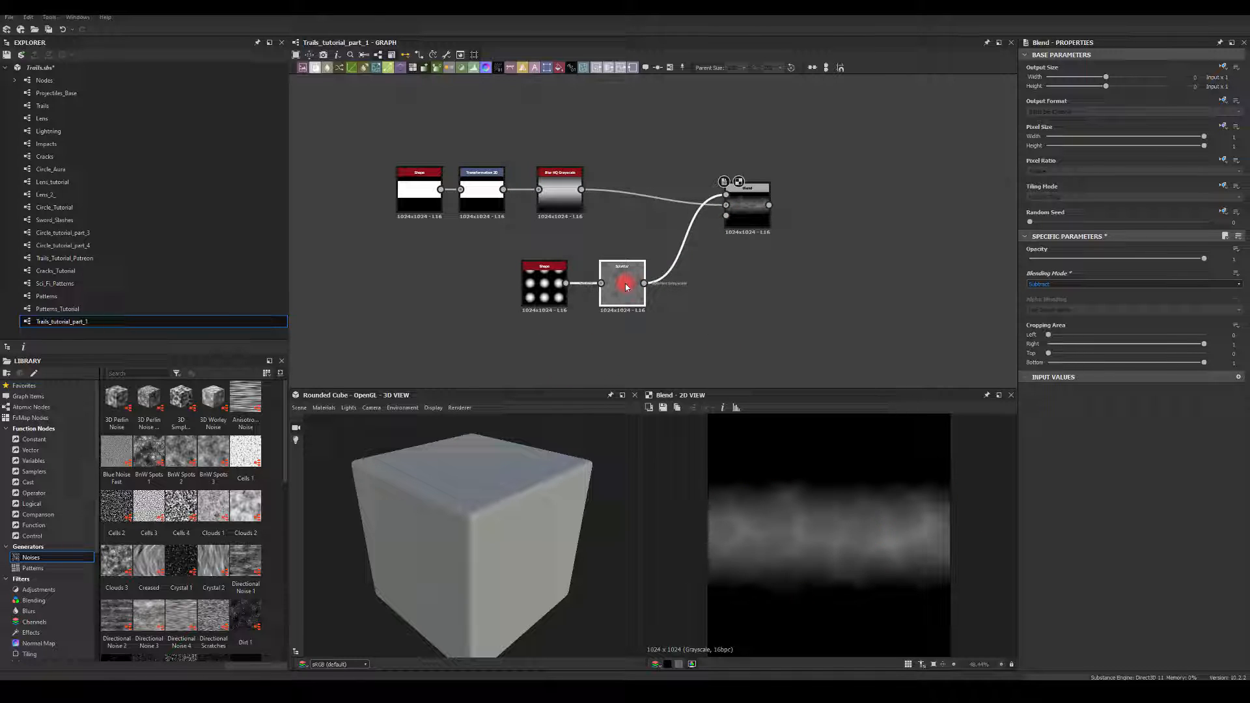
{"action": "left_click", "coordinate": [747, 299]}
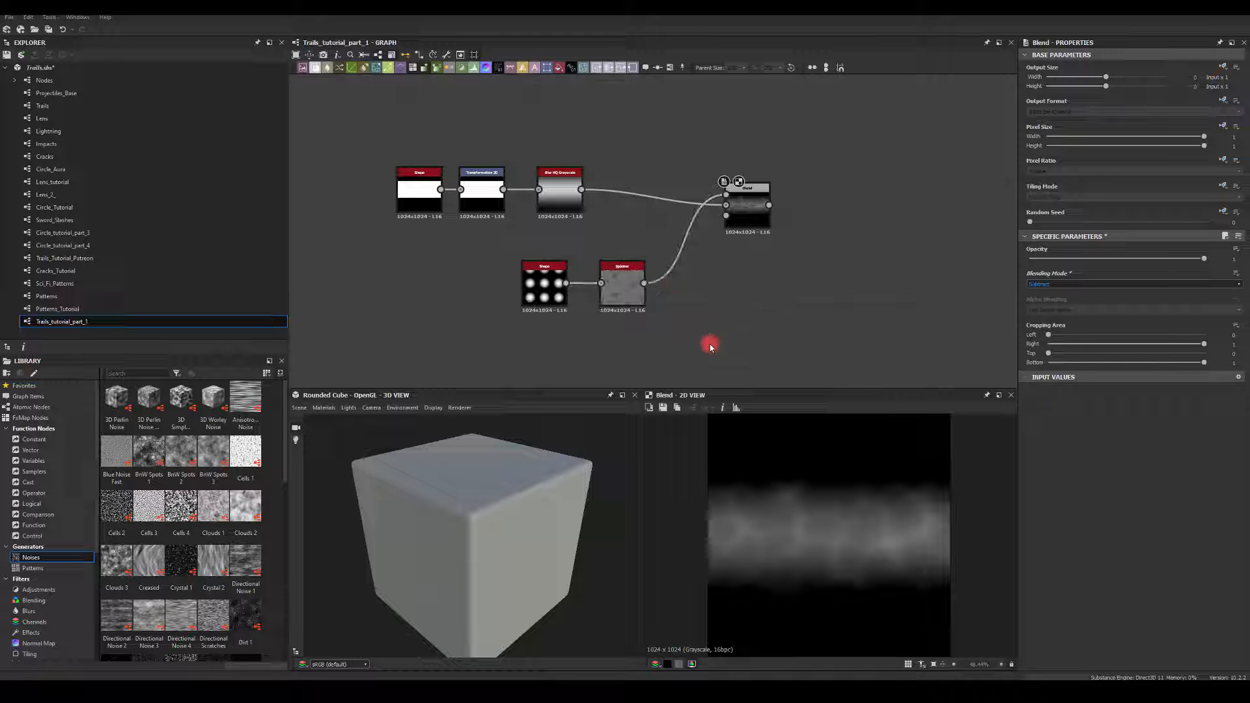
{"action": "left_click", "coordinate": [619, 290]}
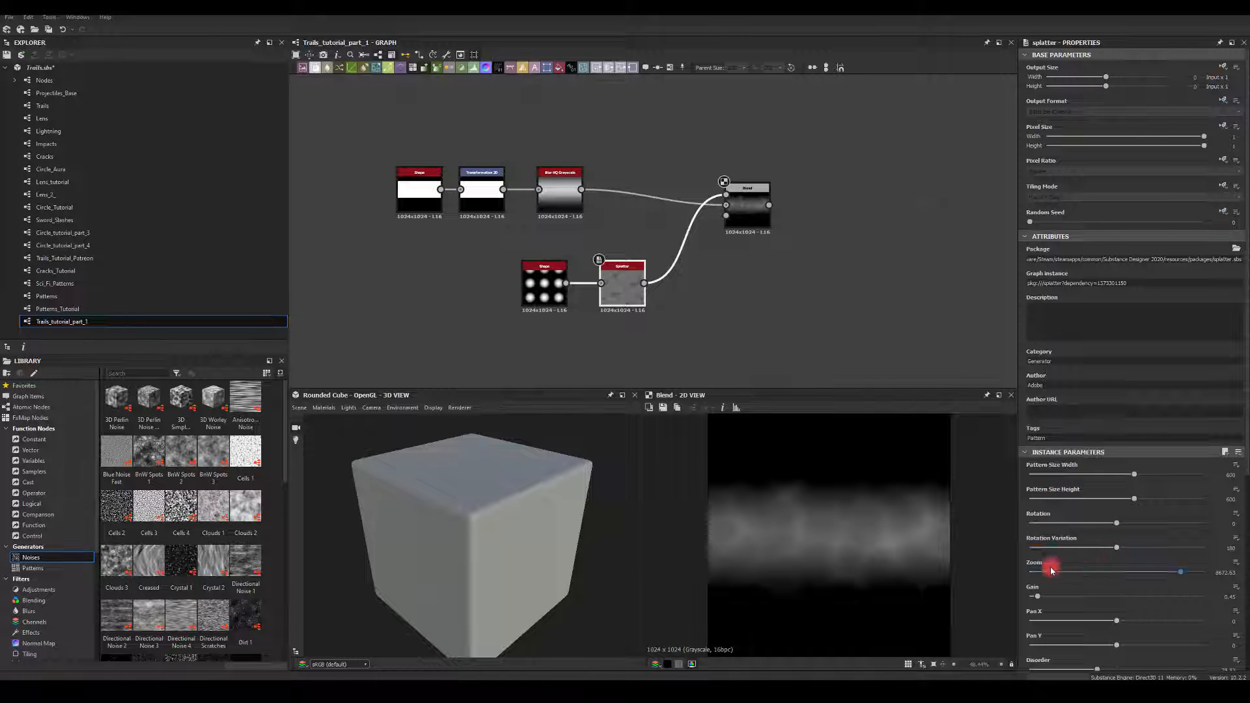
{"action": "scroll", "coordinate": [1045, 553], "scroll_direction": "down", "scroll_amount": 3}
{"action": "left_click_drag", "start_coordinate": [1039, 511], "coordinate": [1037, 509]}
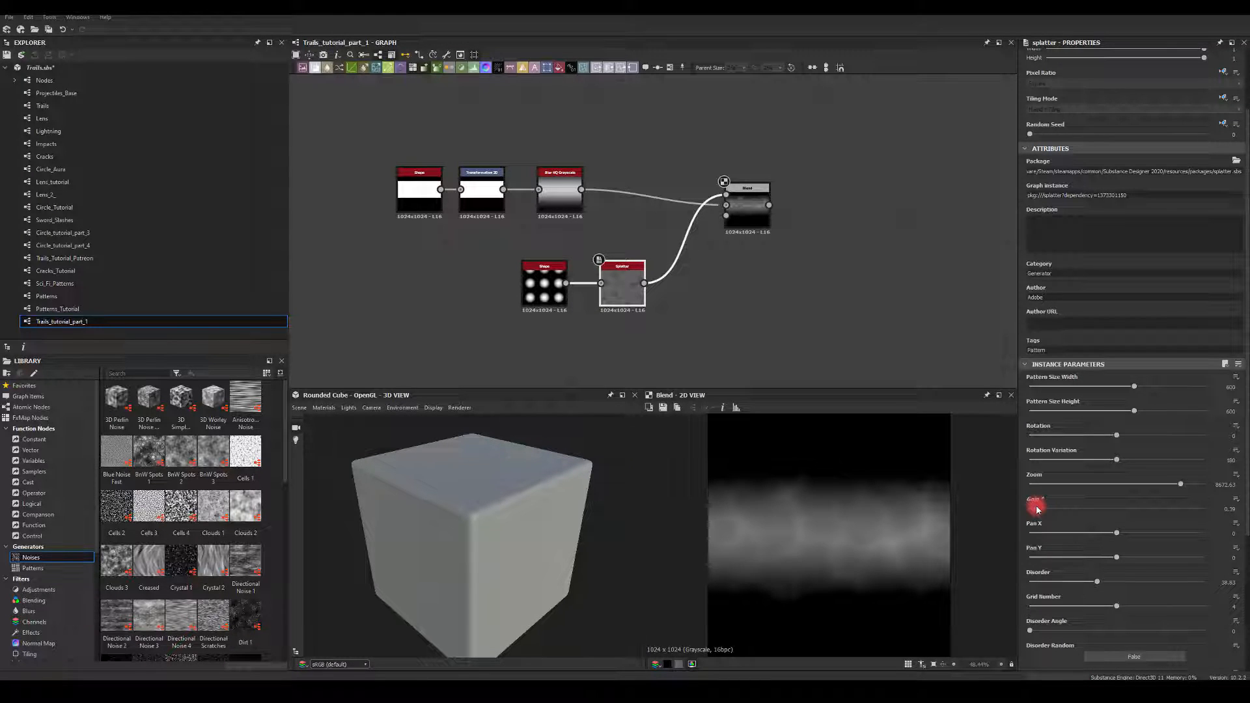
Keep the Splatter's gain at 0.4, raise its disorder to about 58 and its zoom to about 9500
{"action": "key", "text": "Return"}
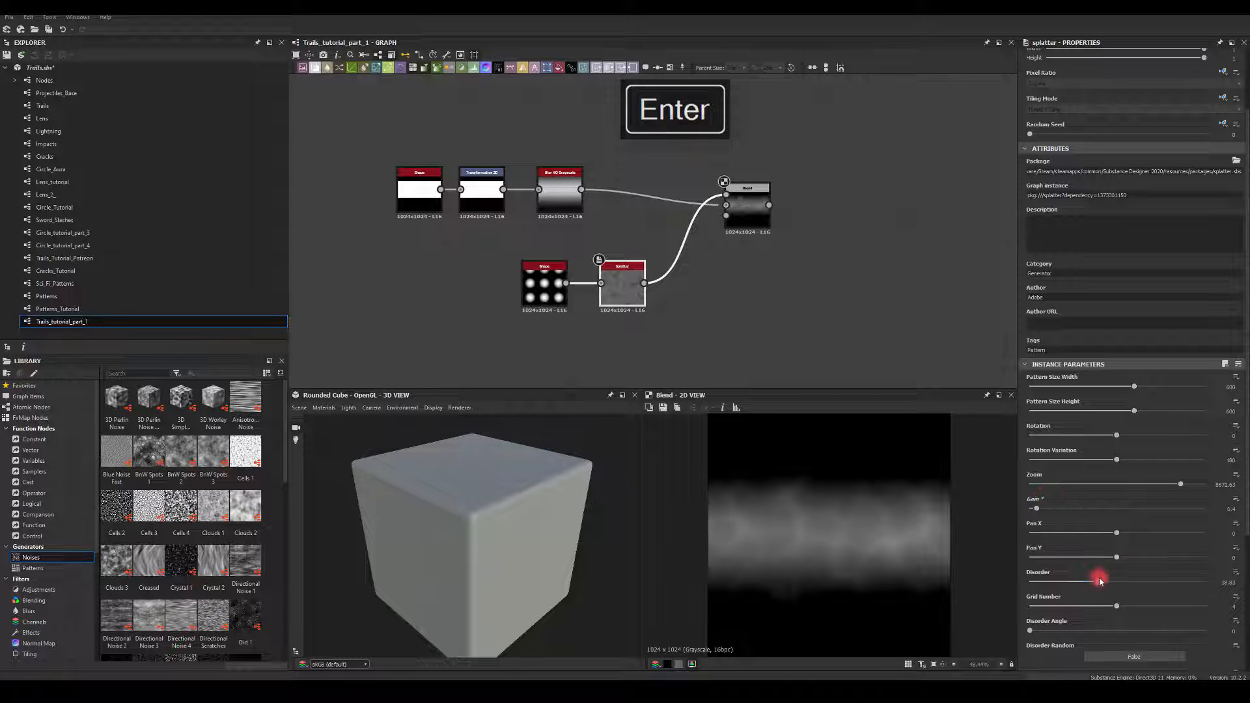
{"action": "left_click_drag", "start_coordinate": [1097, 580], "coordinate": [1132, 595]}
{"action": "mouse_move", "coordinate": [1180, 484]}
{"action": "left_mouse_down"}
{"action": "mouse_move", "coordinate": [1195, 487]}
{"action": "mouse_move", "coordinate": [1149, 485]}
{"action": "mouse_move", "coordinate": [1191, 487]}
{"action": "left_mouse_up"}
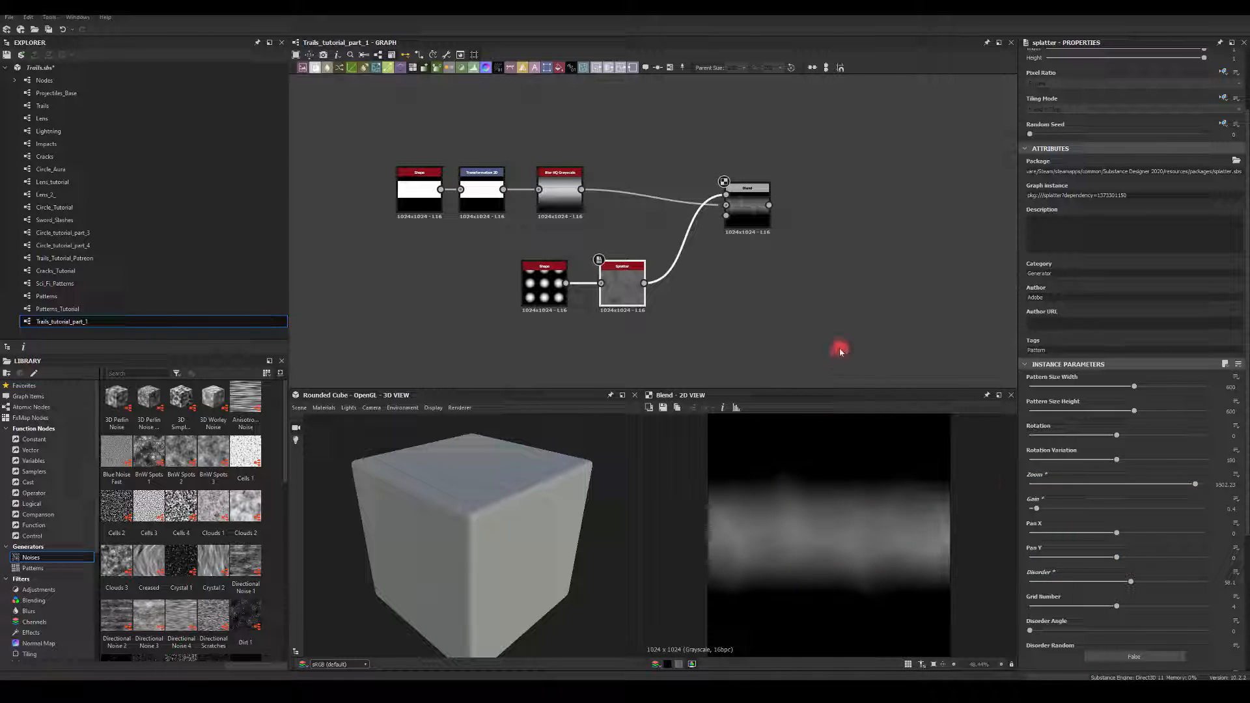
Test the Blend through a Transformation 2D with X offset about -0.45 and a Blur HQ Grayscale with intensity about 4.6 and quality 1
{"action": "left_click_drag", "start_coordinate": [748, 207], "coordinate": [830, 236]}
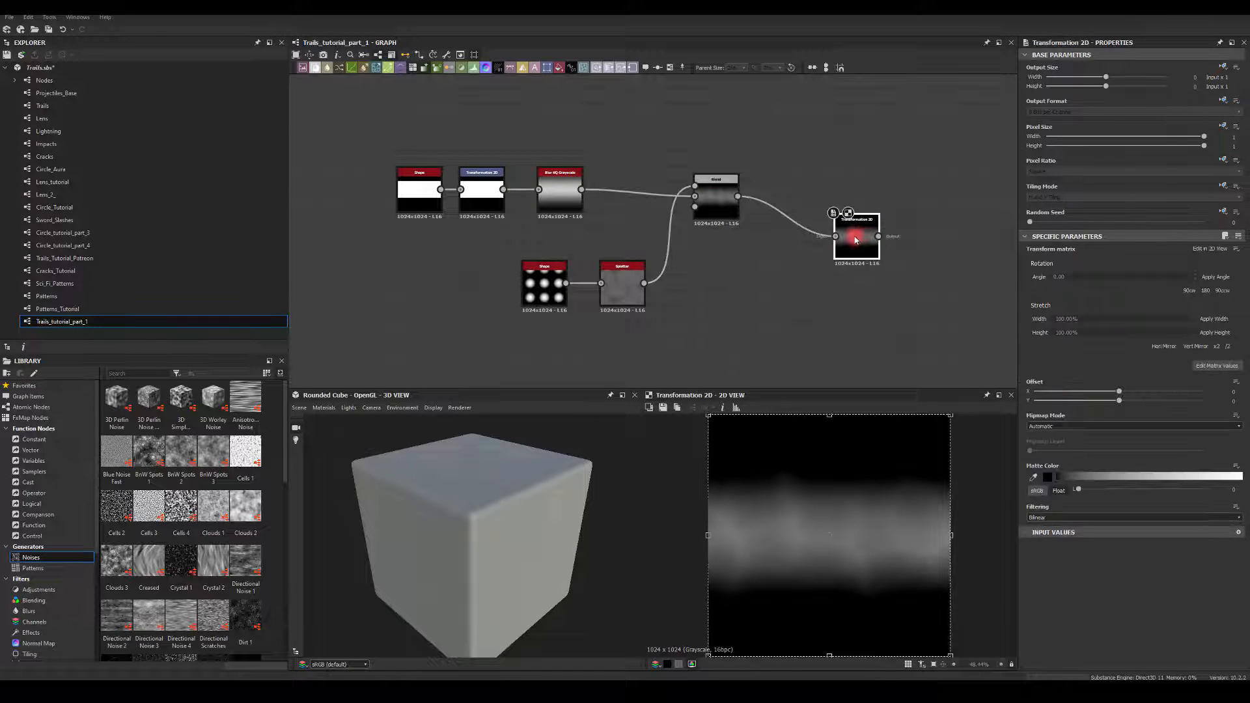
{"action": "left_click_drag", "start_coordinate": [1120, 393], "coordinate": [1043, 391]}
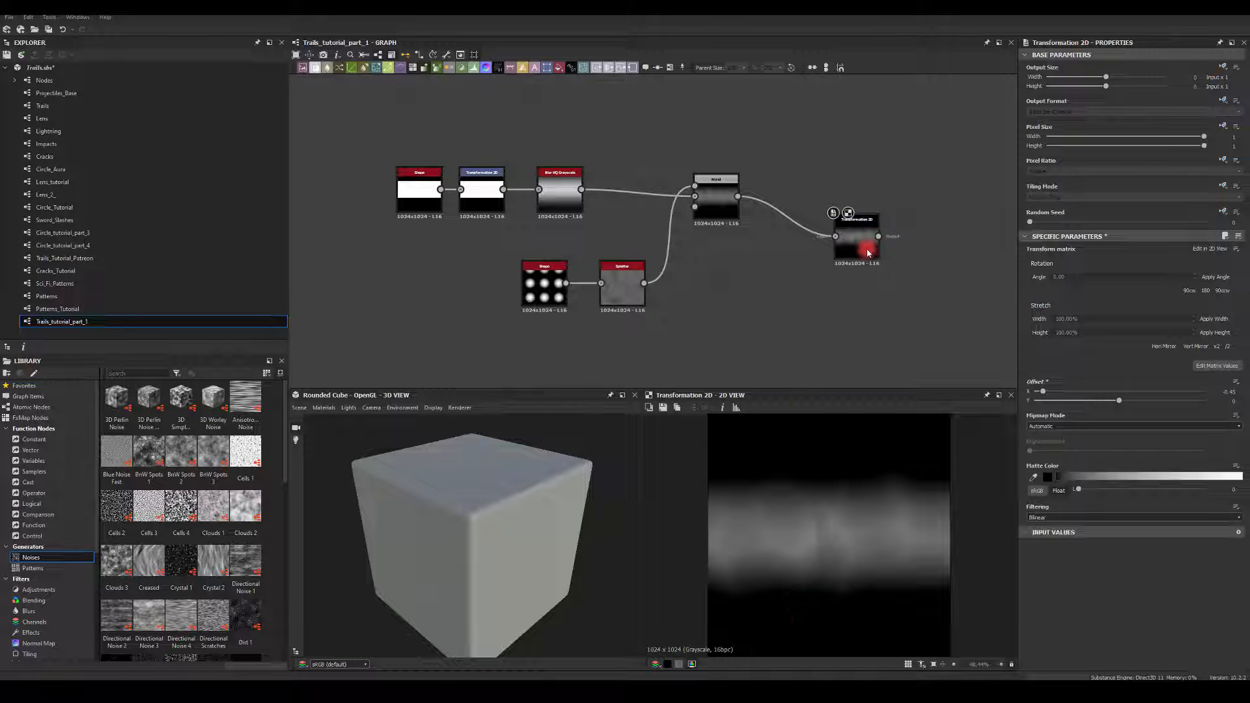
{"action": "mouse_move", "coordinate": [866, 251]}
{"action": "left_mouse_down"}
{"action": "mouse_move", "coordinate": [809, 236]}
{"action": "mouse_move", "coordinate": [874, 249]}
{"action": "left_mouse_up"}
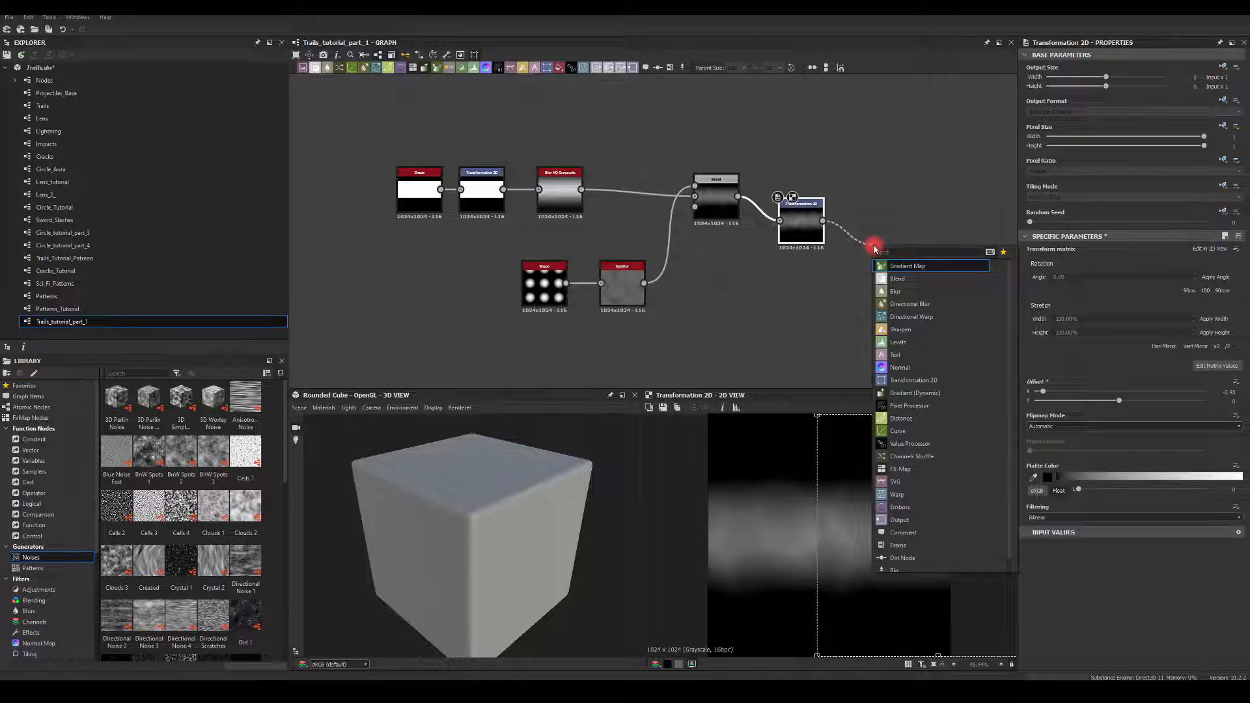
{"action": "type", "text": "blur"}
{"action": "left_click", "coordinate": [896, 291]}
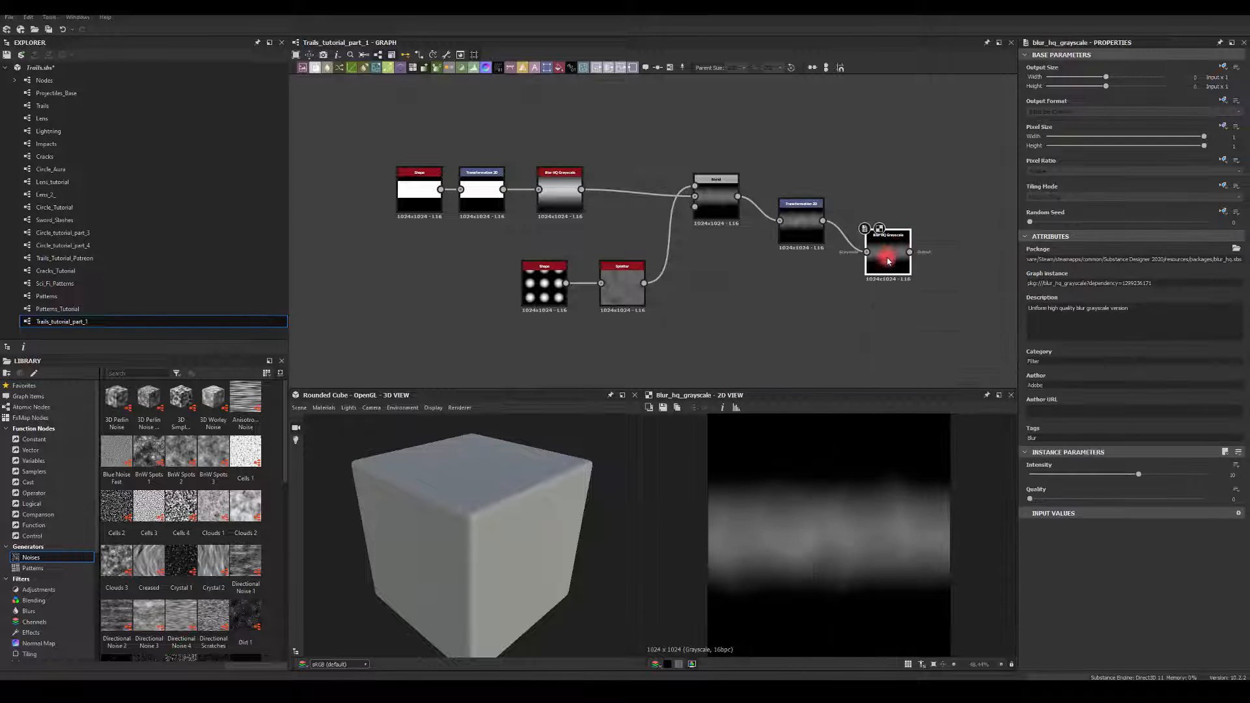
{"action": "left_click_drag", "start_coordinate": [1138, 474], "coordinate": [1066, 481]}
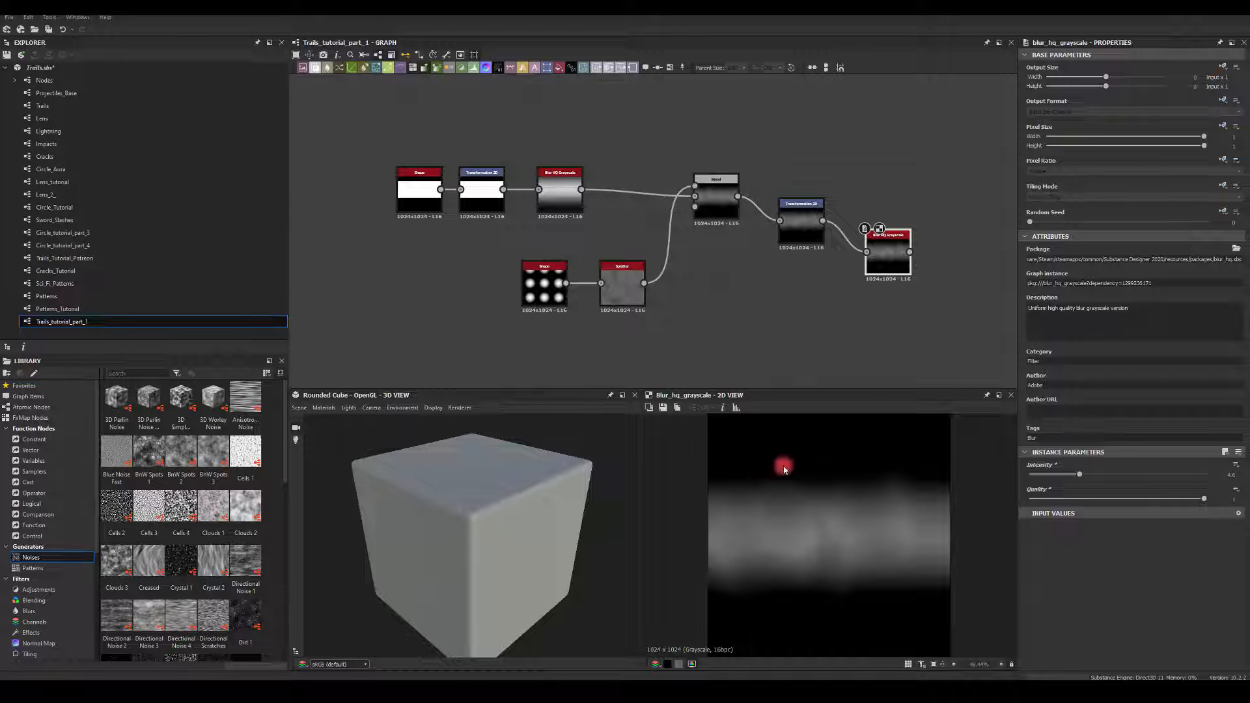
Delete the Transformation 2D and Blur HQ Grayscale nodes that follow the Blend
{"action": "left_click_drag", "start_coordinate": [843, 240], "coordinate": [784, 270]}
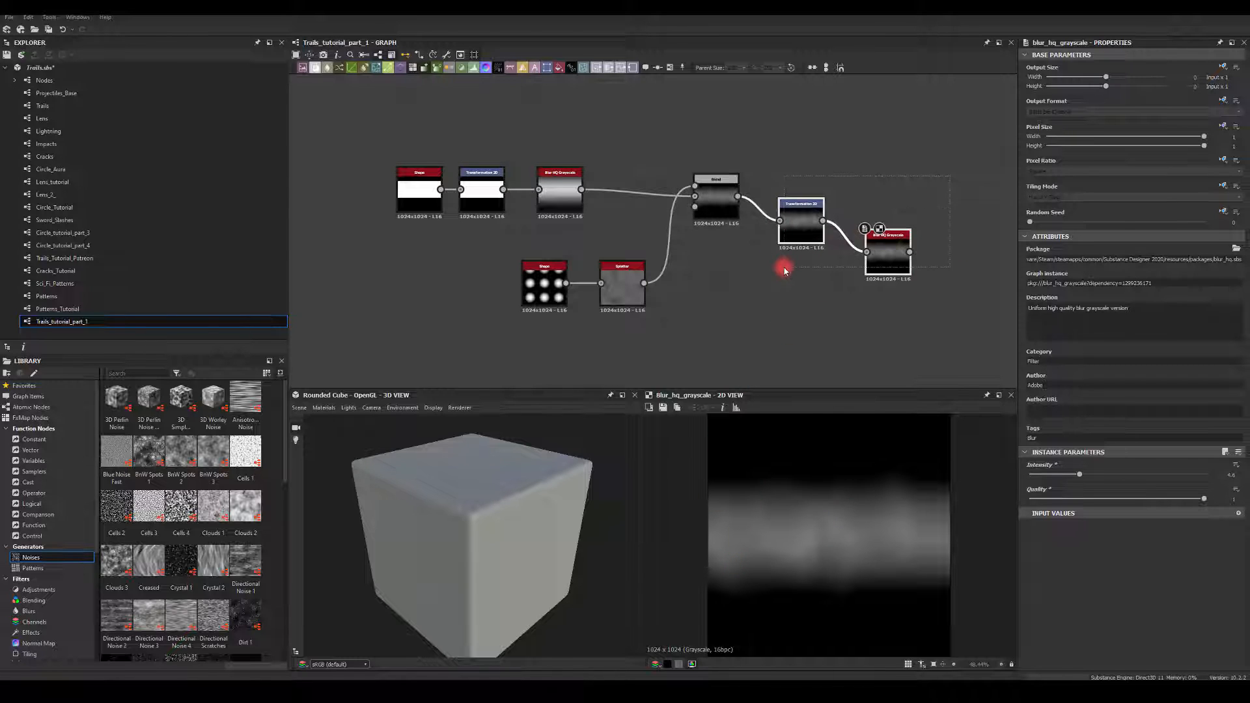
{"action": "key", "text": "Delete"}
Align the Blend with the upper node row and move the paraboloid Shape and Splatter directly beneath that row
{"action": "left_click_drag", "start_coordinate": [719, 200], "coordinate": [704, 192]}
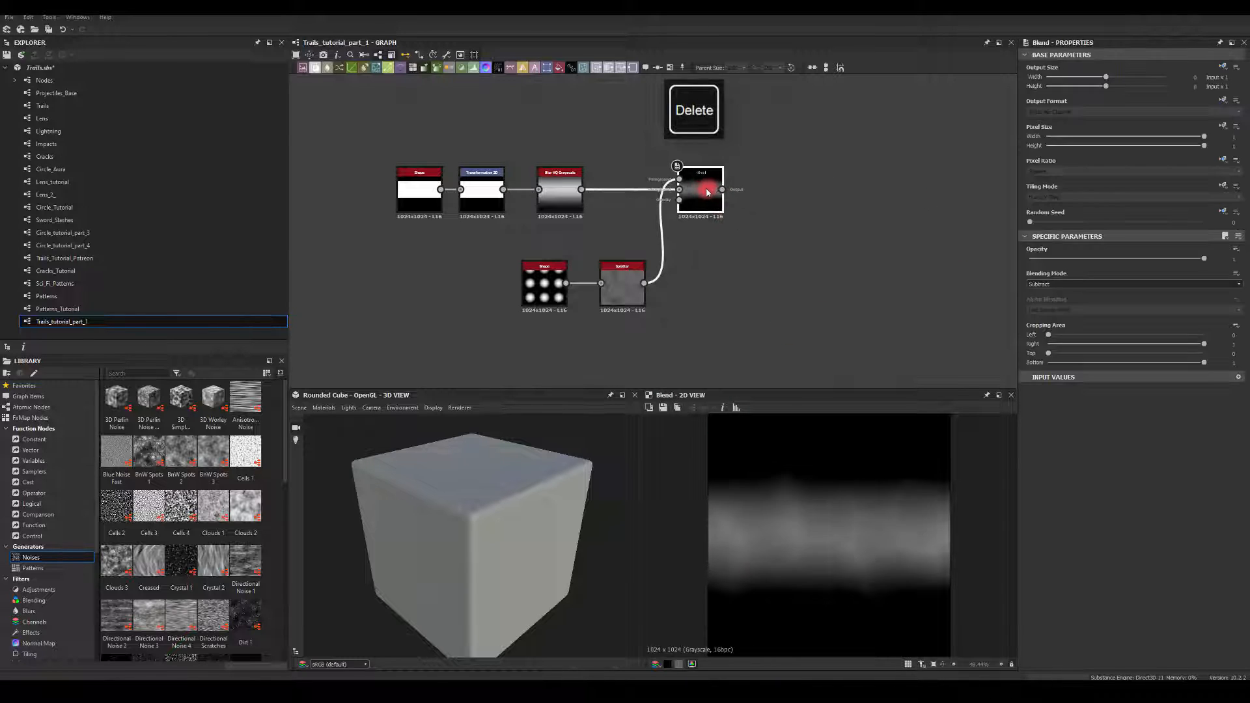
{"action": "left_click_drag", "start_coordinate": [596, 275], "coordinate": [534, 259]}
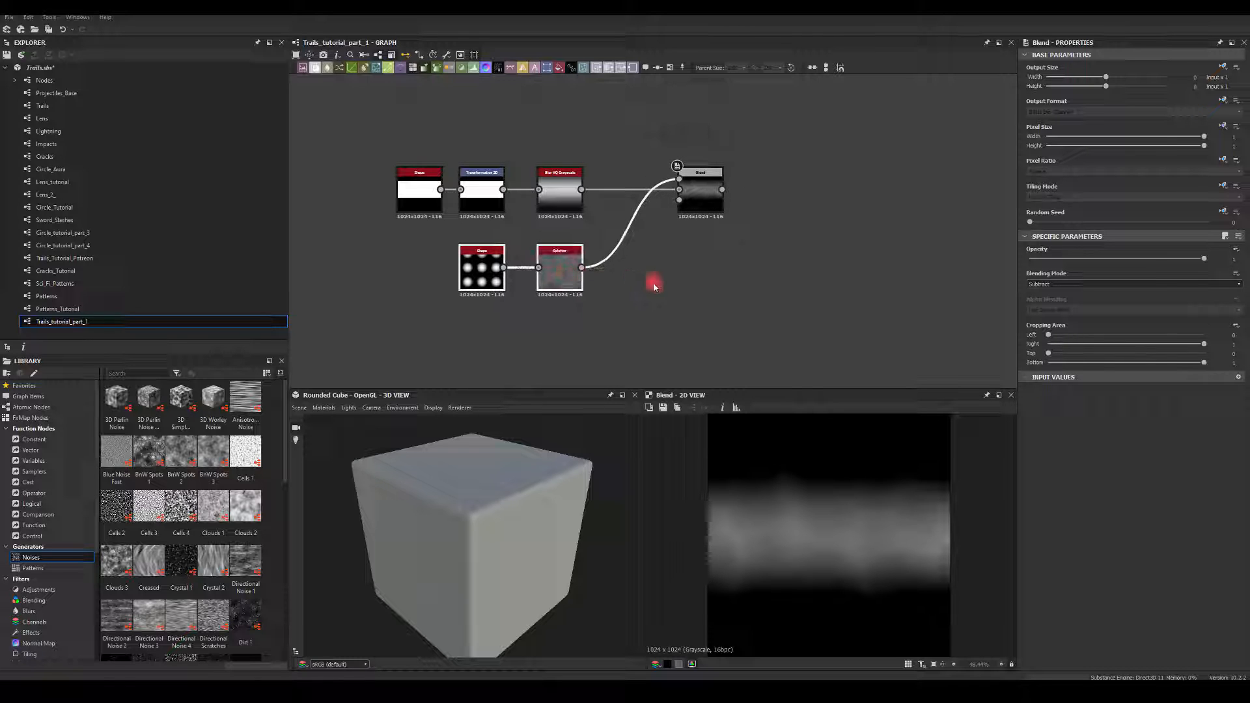
{"action": "left_click", "coordinate": [686, 236]}
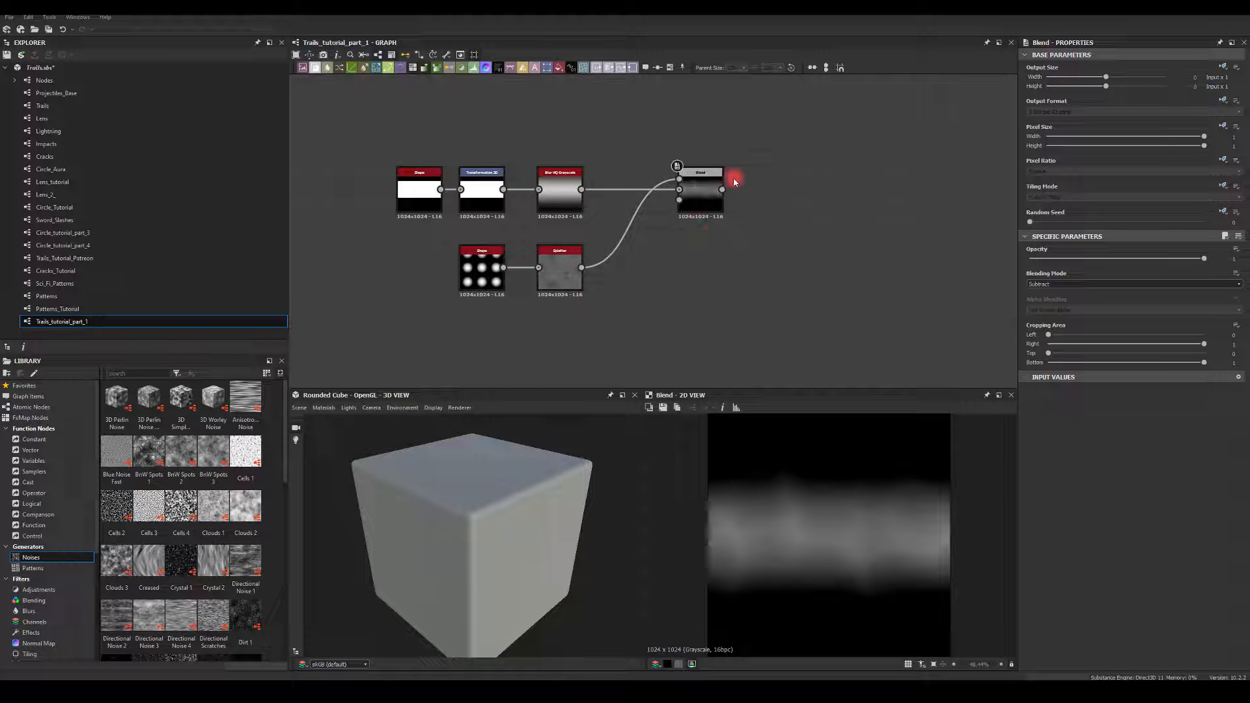
Add a Histogram Scan node after the Blend and set its position to about 0.78 with contrast 0
{"action": "left_click_drag", "start_coordinate": [721, 189], "coordinate": [839, 190]}
{"action": "type", "text": "sc"}
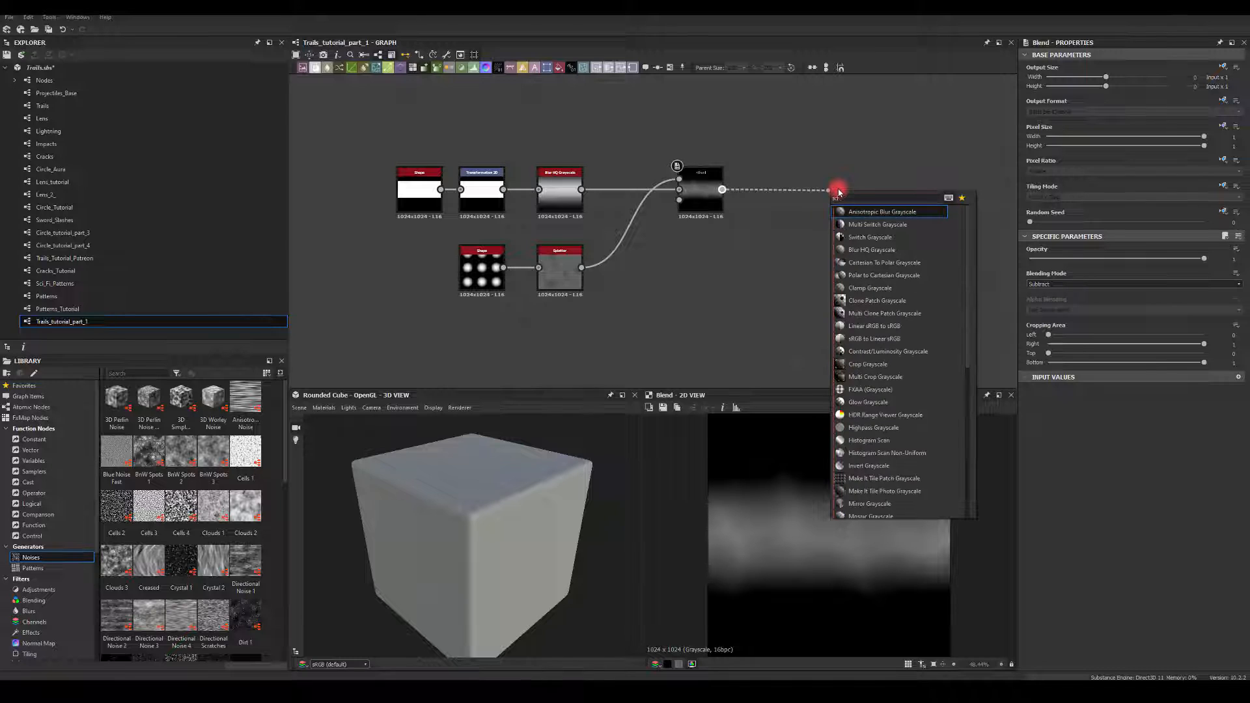
{"action": "type", "text": "an"}
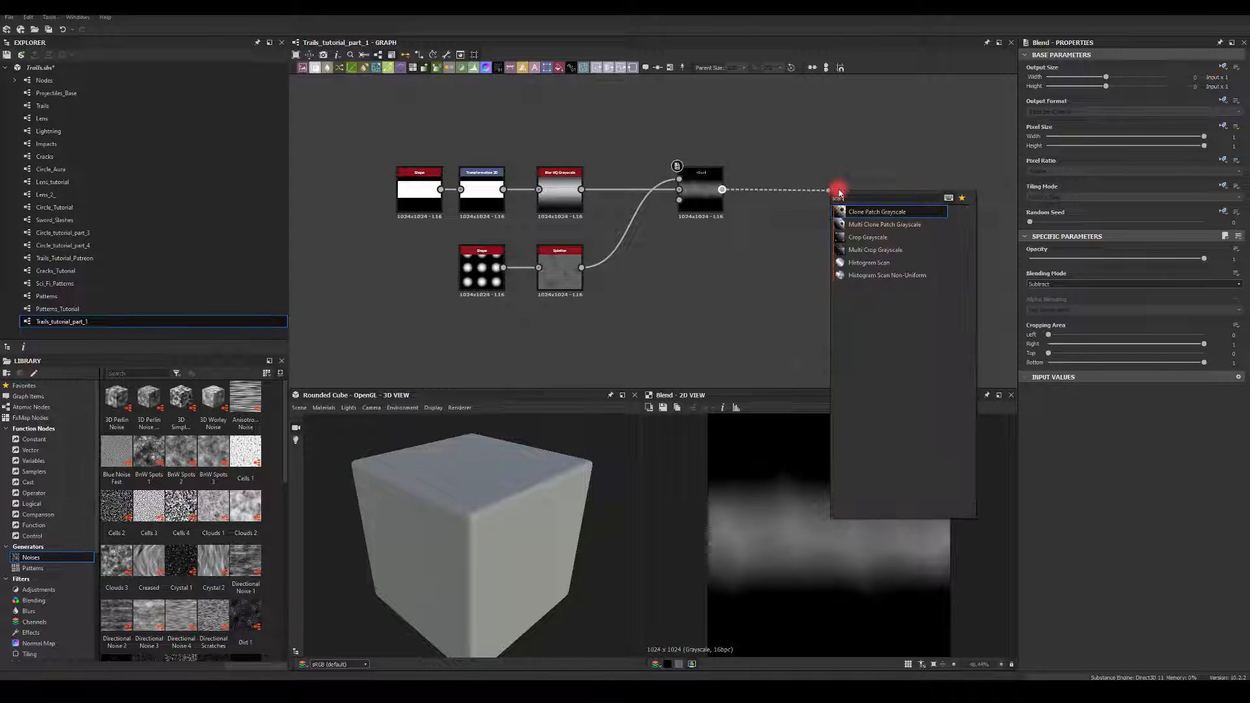
{"action": "left_click", "coordinate": [874, 262]}
{"action": "left_click_drag", "start_coordinate": [849, 194], "coordinate": [802, 193]}
{"action": "left_click", "coordinate": [972, 423]}
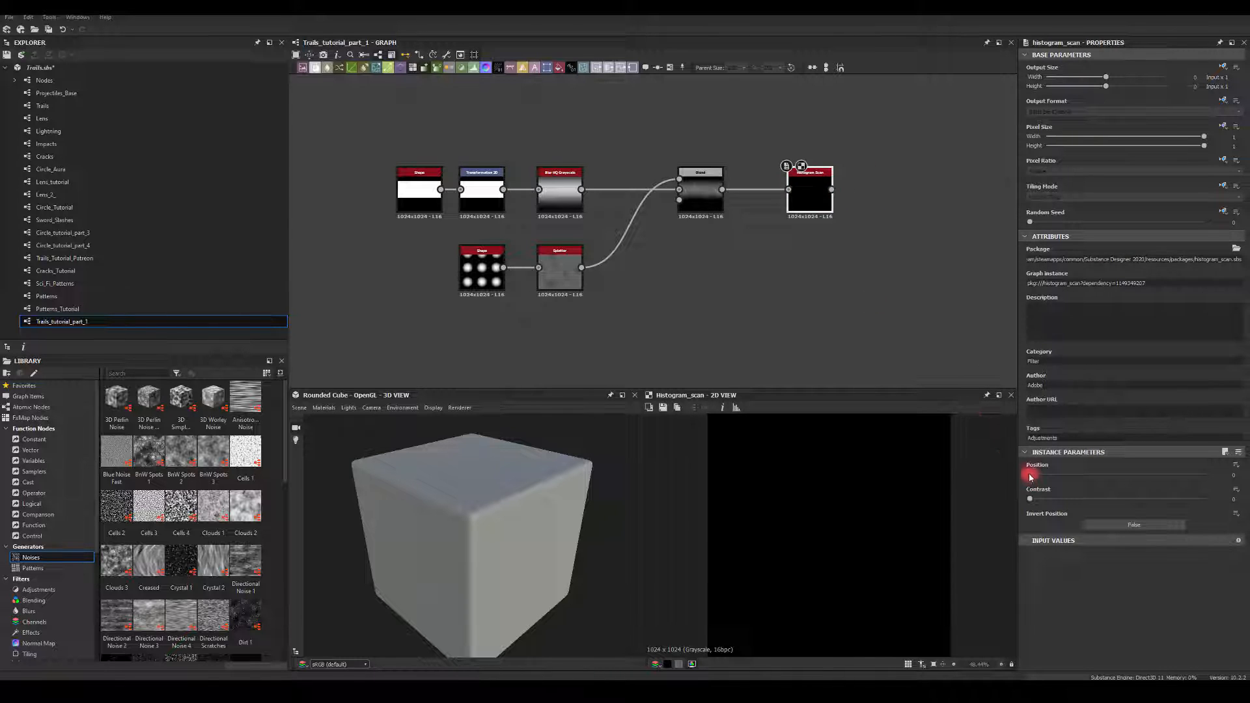
{"action": "left_click_drag", "start_coordinate": [1030, 477], "coordinate": [1165, 474]}
{"action": "mouse_move", "coordinate": [1029, 498]}
{"action": "left_mouse_down"}
{"action": "mouse_move", "coordinate": [1052, 502]}
{"action": "mouse_move", "coordinate": [1012, 502]}
{"action": "left_mouse_up"}
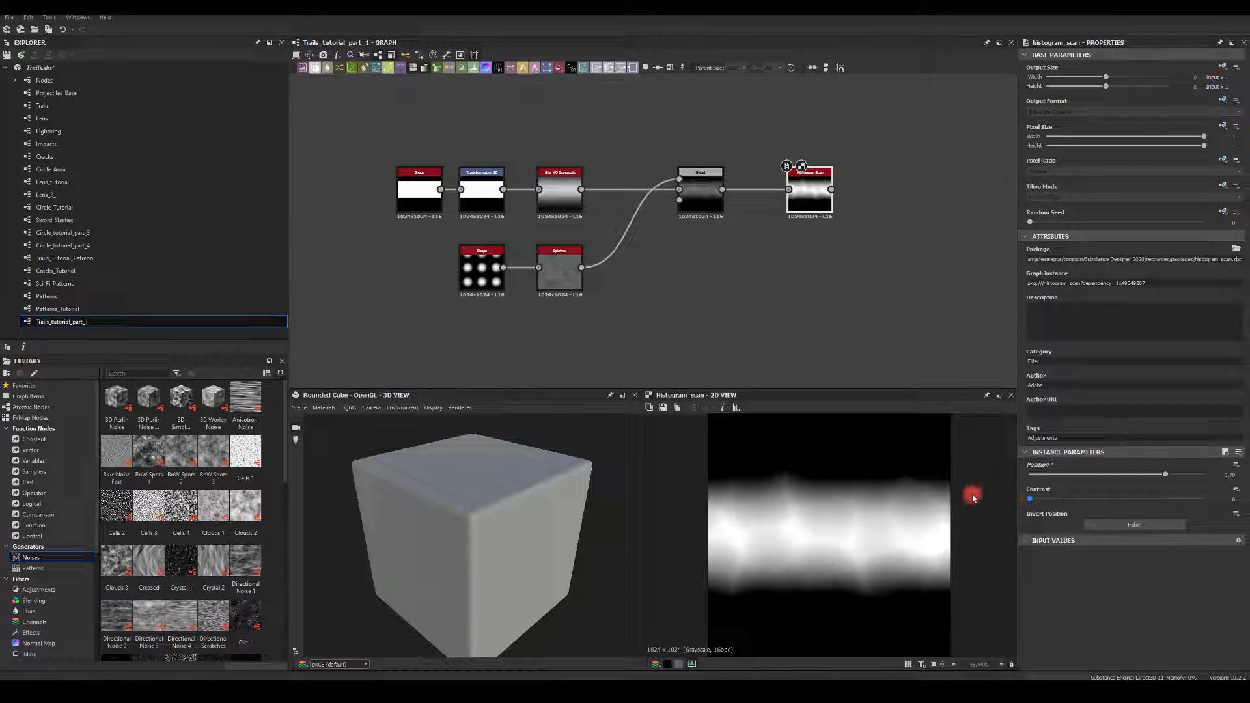
Add a Warp node fed by the Histogram Scan output
{"action": "middle_click_drag", "start_coordinate": [843, 256], "coordinate": [748, 279]}
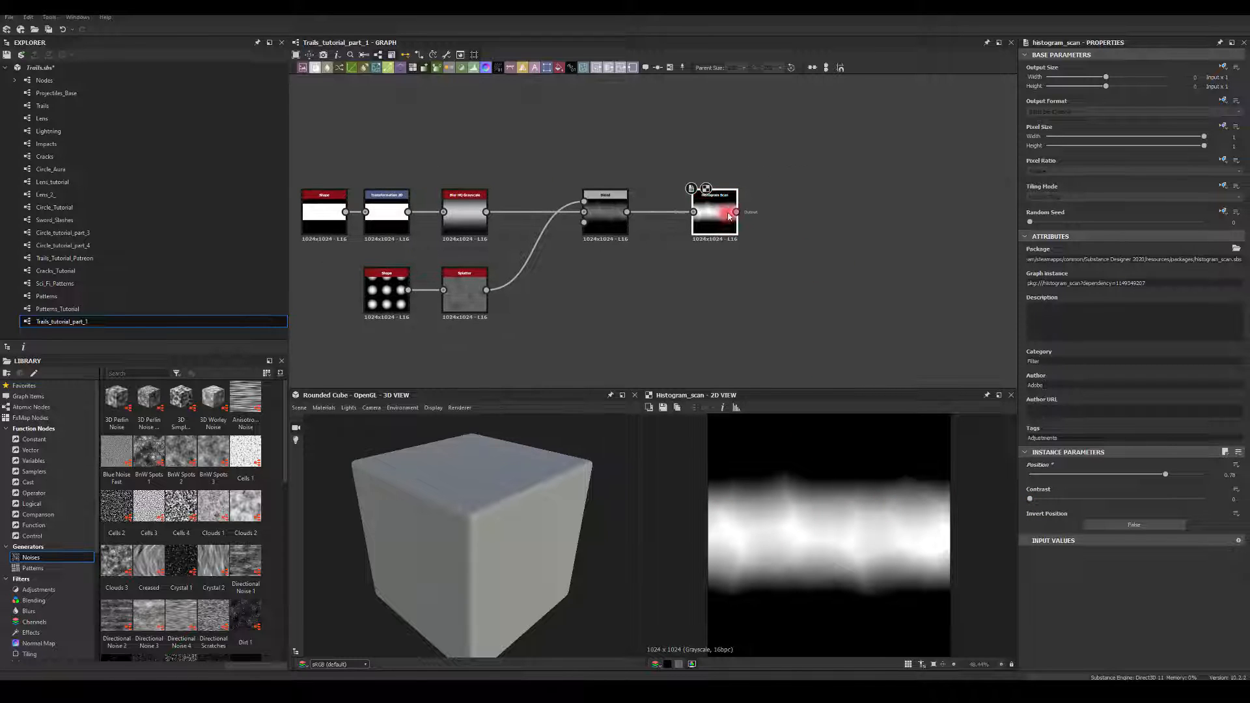
{"action": "left_click_drag", "start_coordinate": [747, 216], "coordinate": [829, 242]}
{"action": "type", "text": "warp"}
{"action": "left_click", "coordinate": [860, 254]}
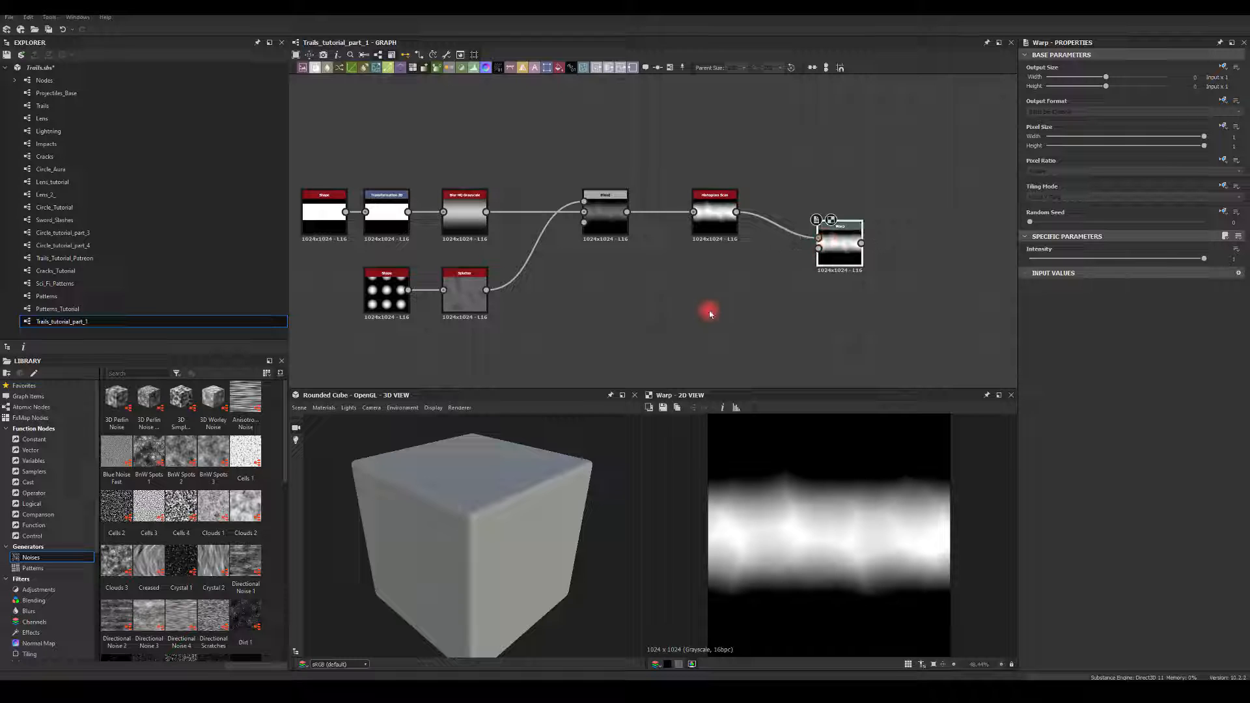
Add a Perlin Noise node, connect it to the Warp's second input, preview the Warp and set the noise scale to about 8
{"action": "left_click", "coordinate": [705, 315]}
{"action": "key", "text": "Tab"}
{"action": "type", "text": "per"}
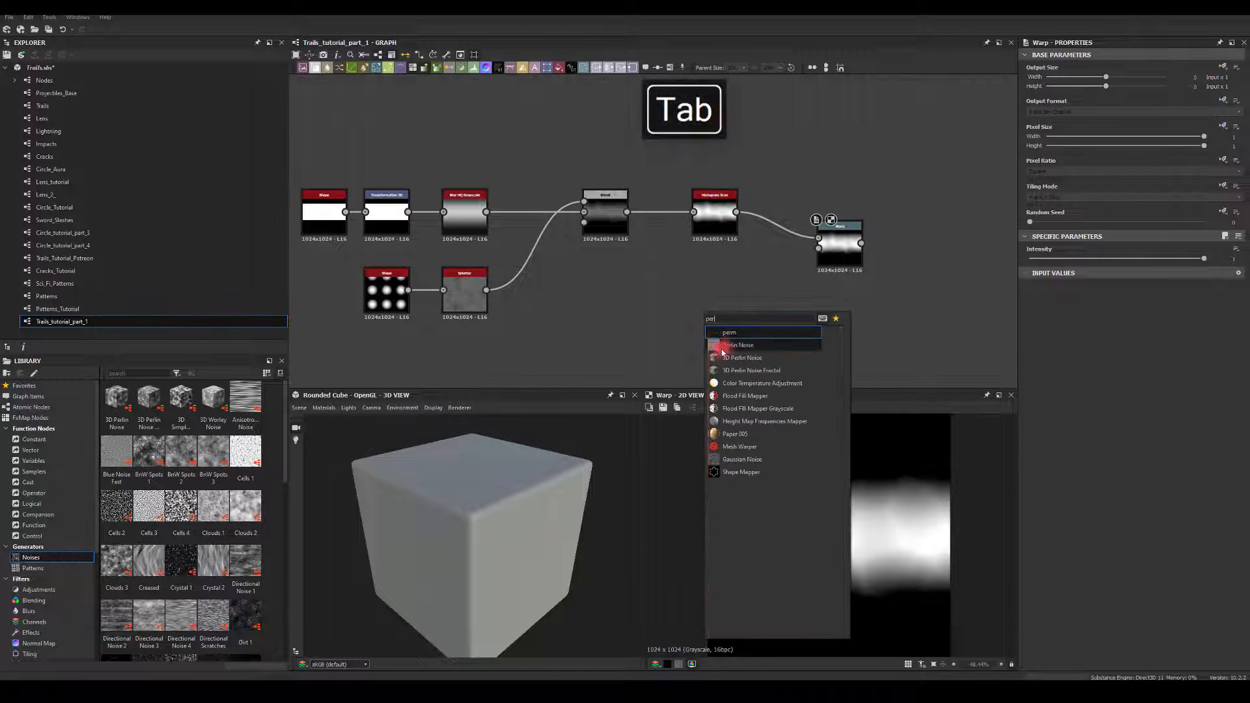
{"action": "left_click", "coordinate": [725, 342]}
{"action": "left_click_drag", "start_coordinate": [720, 305], "coordinate": [855, 249]}
{"action": "double_click", "coordinate": [855, 249]}
{"action": "left_click", "coordinate": [695, 301]}
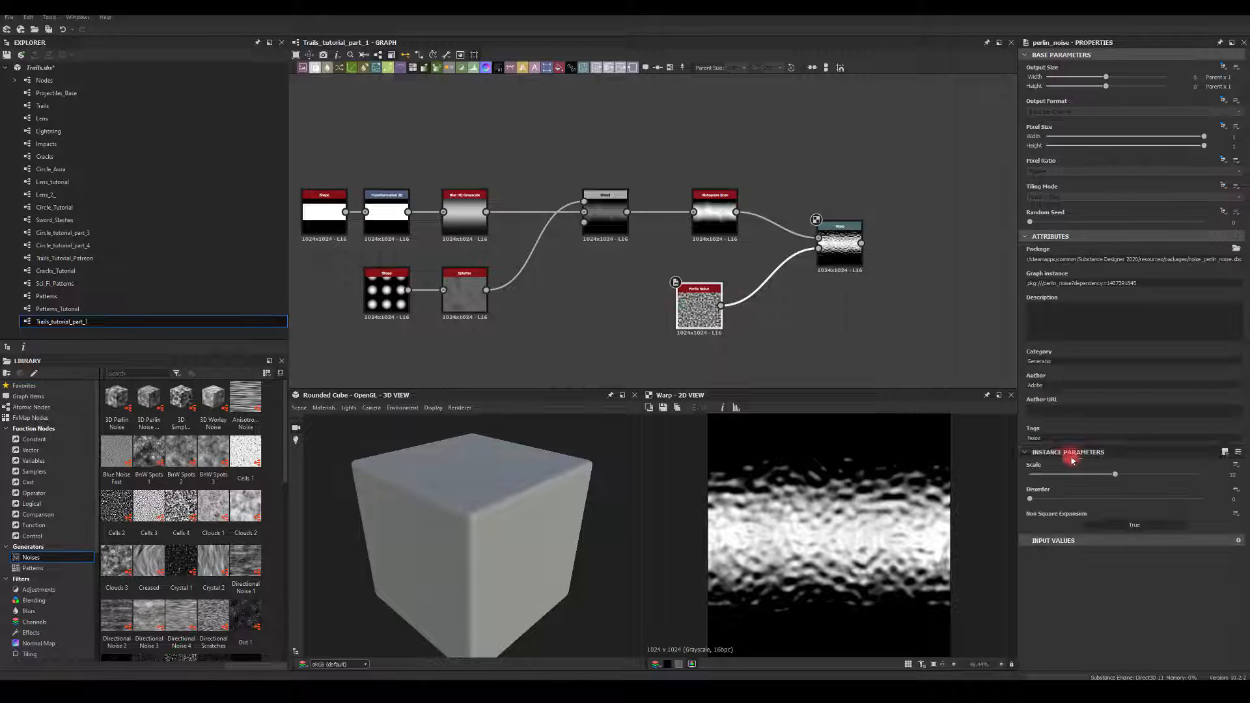
{"action": "left_click_drag", "start_coordinate": [1115, 474], "coordinate": [1050, 476]}
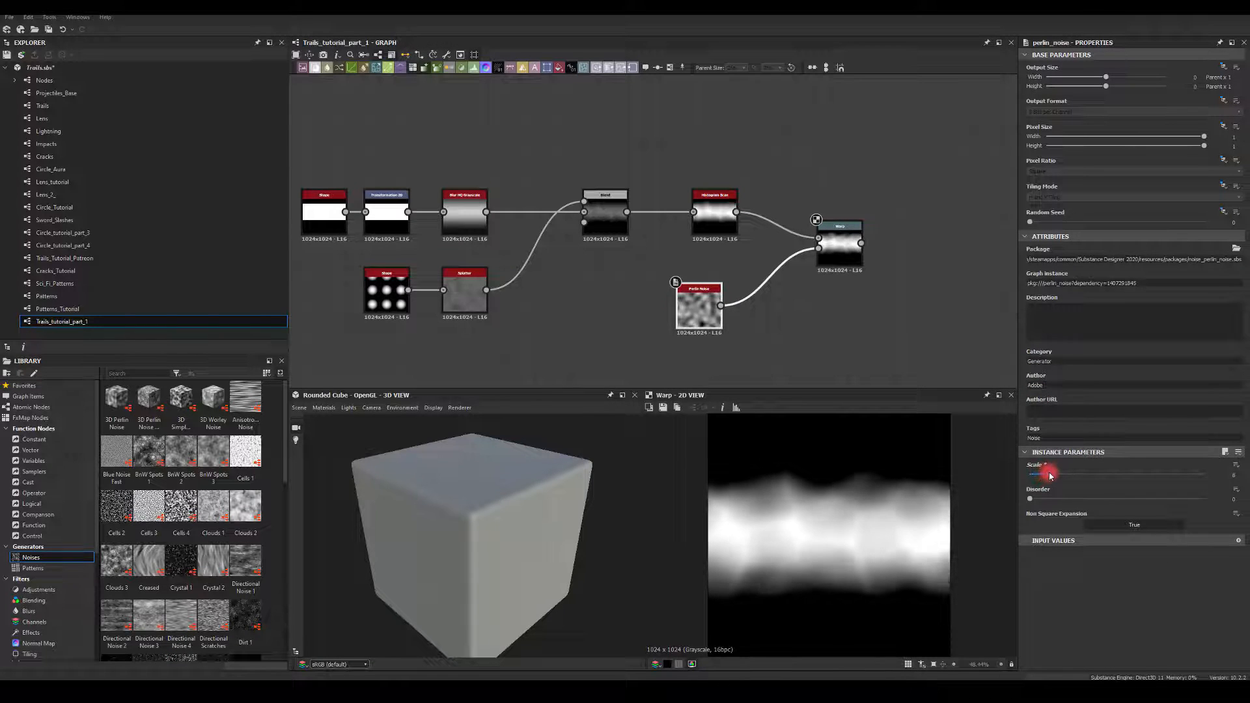
Set the Warp node's intensity to 2.5
{"action": "left_click", "coordinate": [839, 261]}
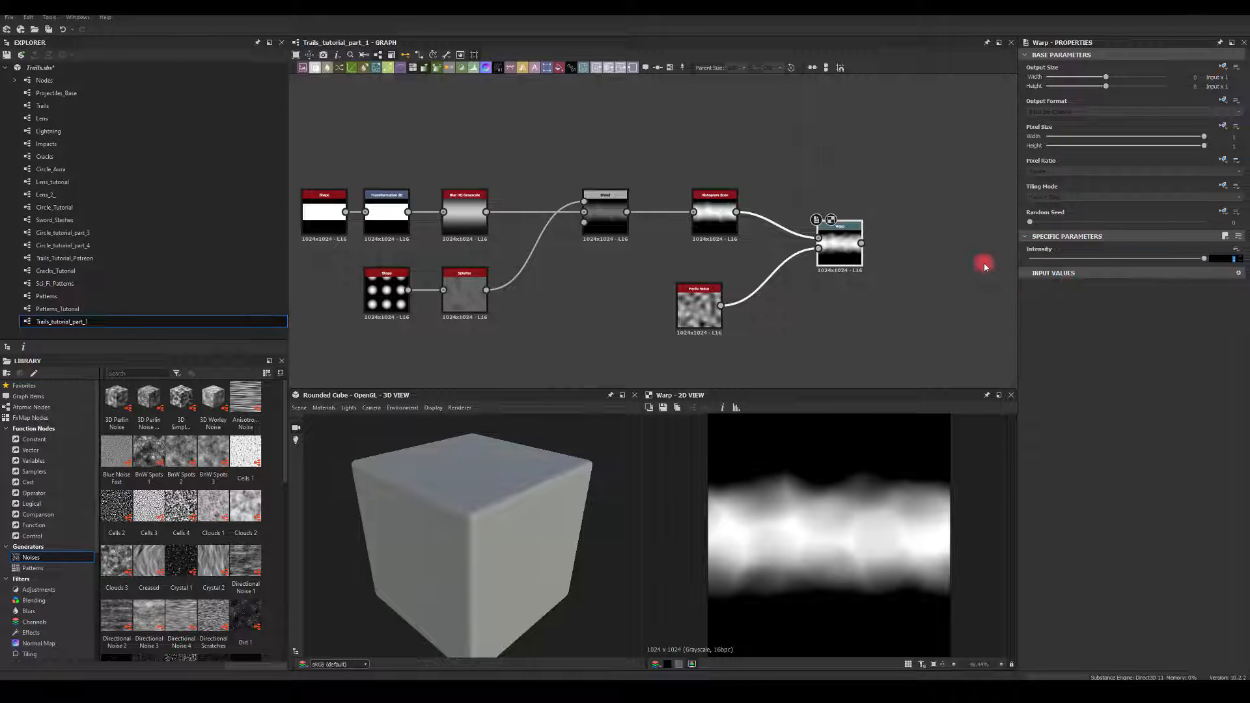
{"action": "key", "text": "Return"}
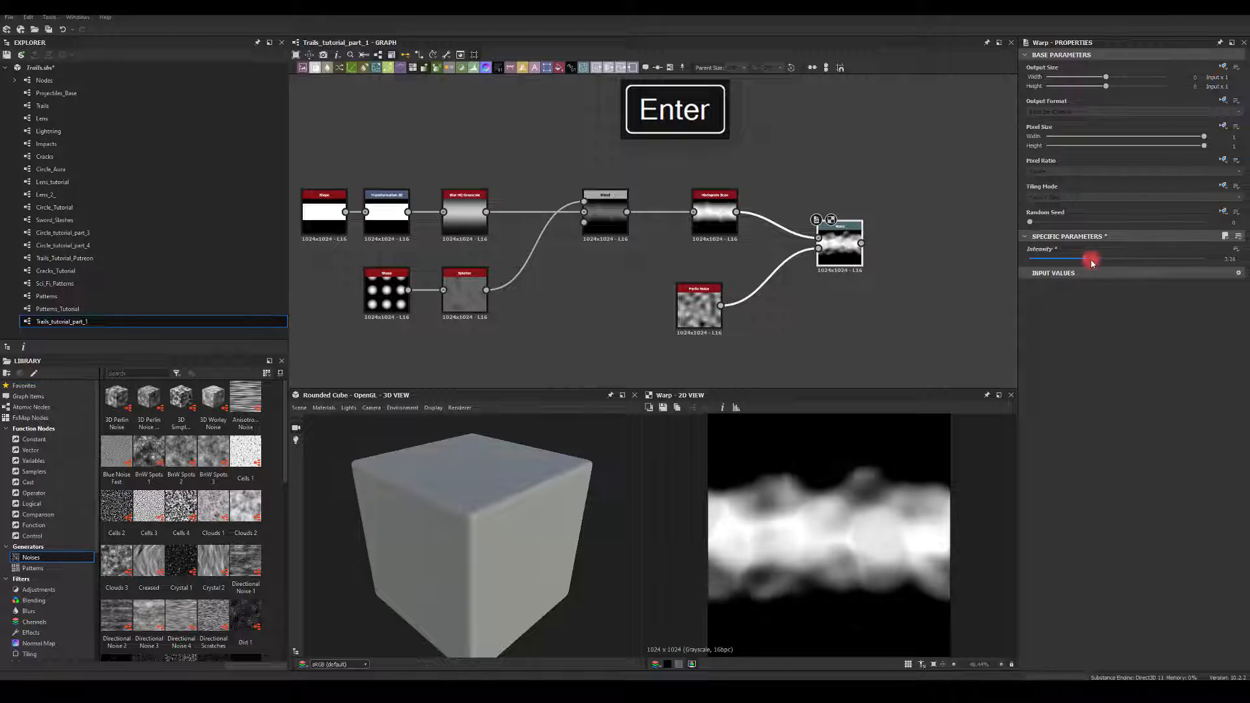
{"action": "left_click_drag", "start_coordinate": [1092, 263], "coordinate": [1074, 263]}
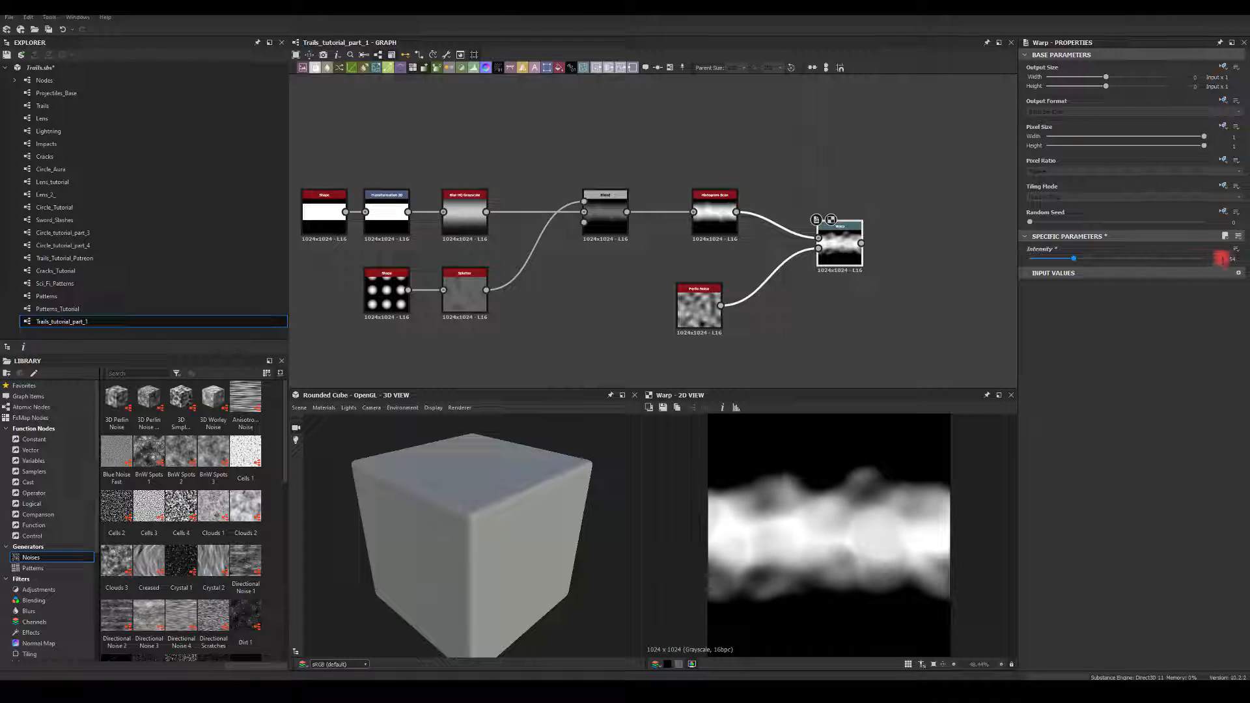
{"action": "double_click", "coordinate": [1221, 259]}
{"action": "type", "text": "2.5"}
{"action": "key", "text": "Return"}
Add a Blur HQ Grayscale node after the Warp and preview it
{"action": "middle_click_drag", "start_coordinate": [909, 200], "coordinate": [779, 179]}
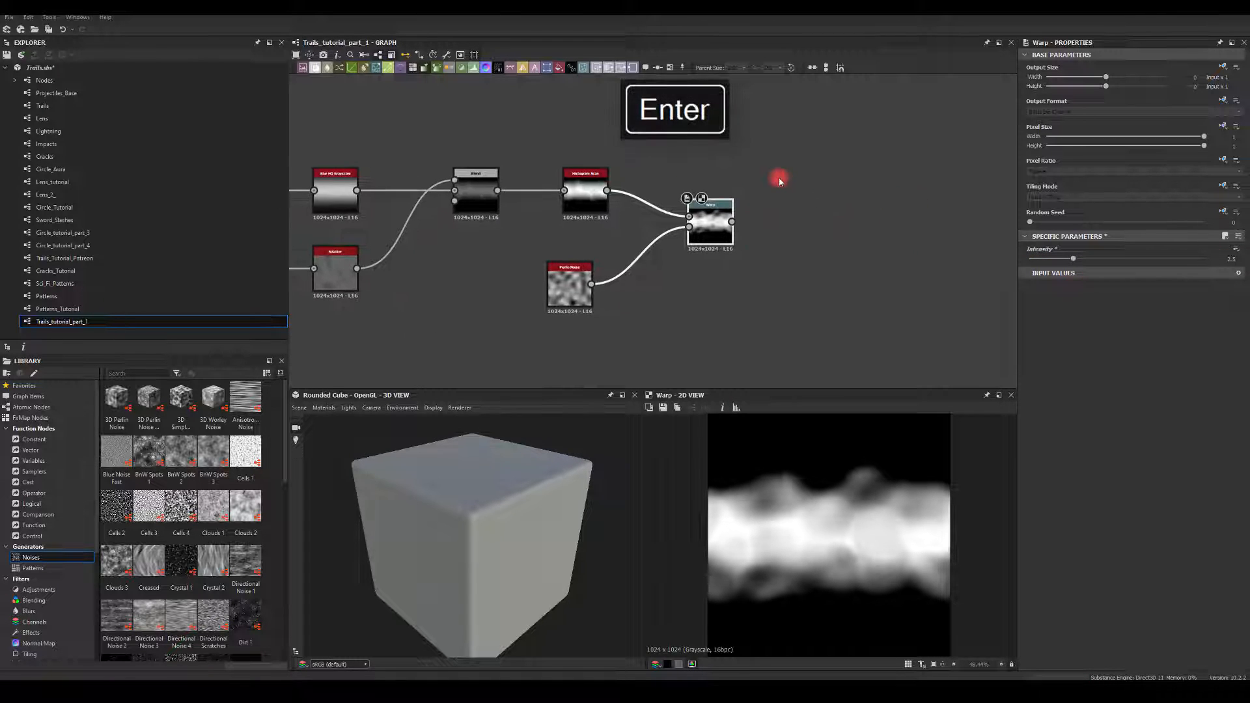
{"action": "left_click_drag", "start_coordinate": [732, 221], "coordinate": [902, 313]}
{"action": "type", "text": "bl"}
{"action": "left_click", "coordinate": [852, 266]}
{"action": "double_click", "coordinate": [855, 235]}
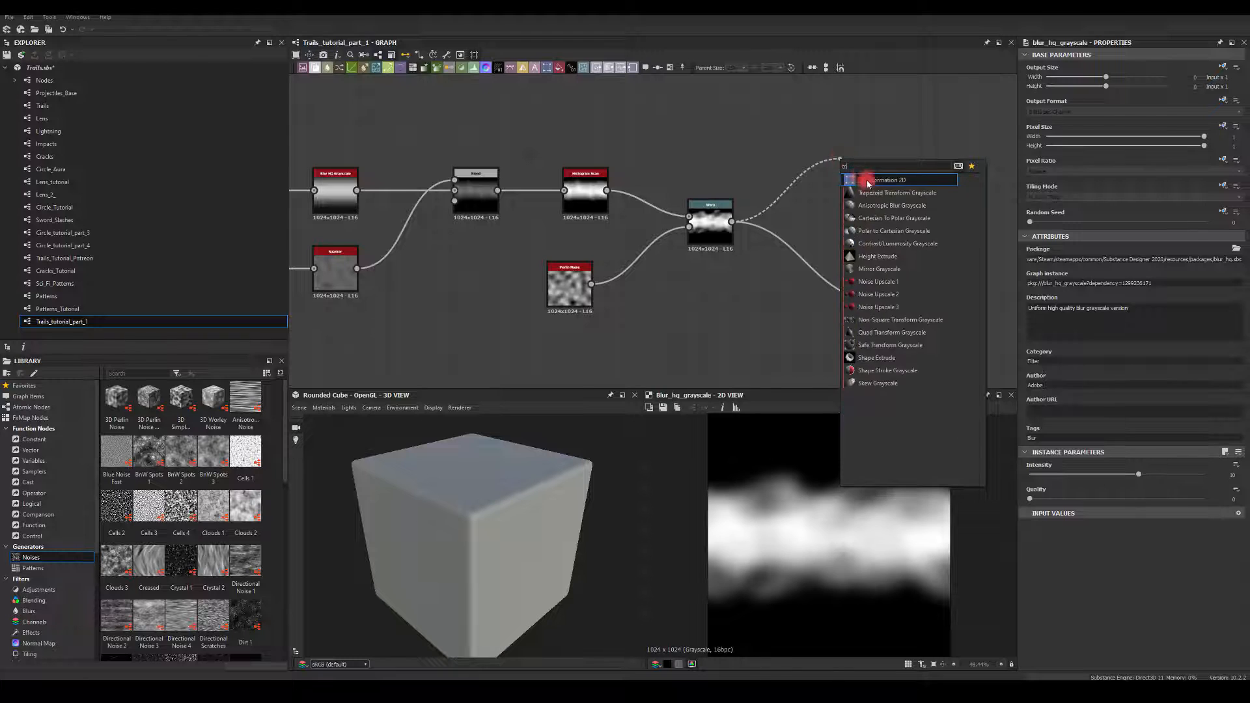
Branch a Transformation 2D node off the Warp and offset it horizontally by about 0.41 to inspect the tiling seam
{"action": "left_click", "coordinate": [882, 294]}
{"action": "left_click_drag", "start_coordinate": [1125, 389], "coordinate": [1147, 371]}
{"action": "left_click_drag", "start_coordinate": [919, 452], "coordinate": [984, 481]}
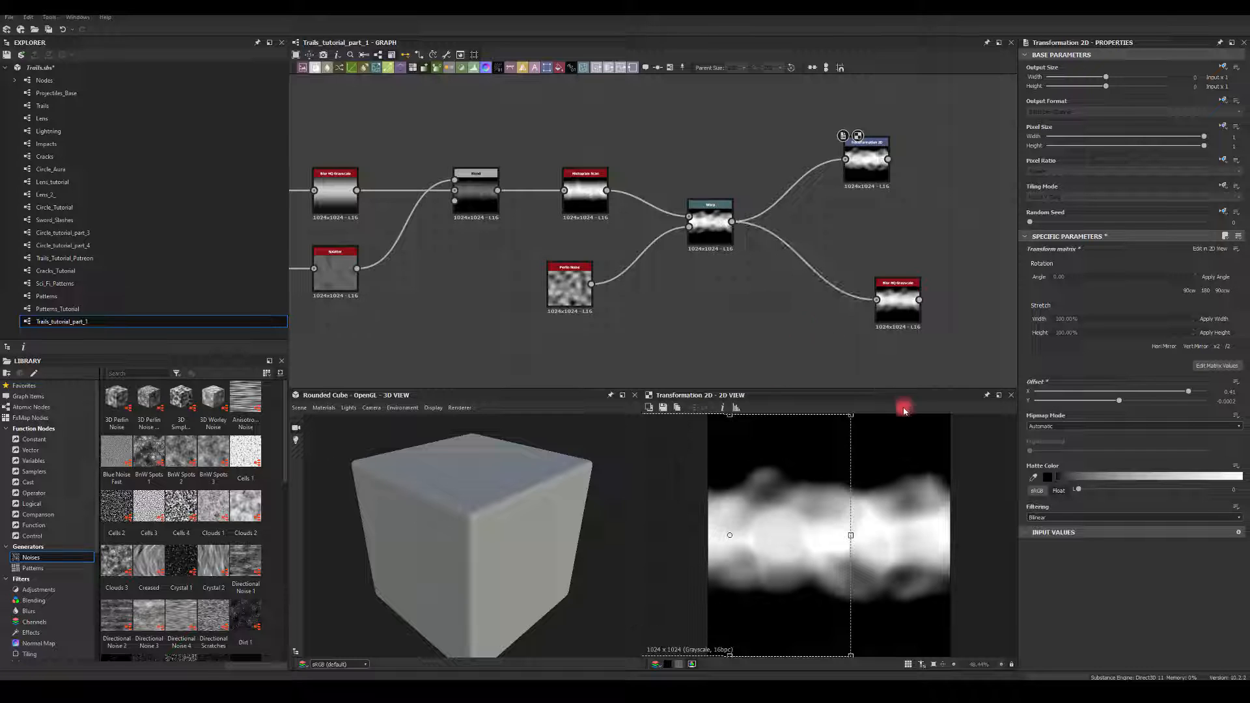
{"action": "left_click", "coordinate": [855, 165]}
{"action": "left_click", "coordinate": [863, 377]}
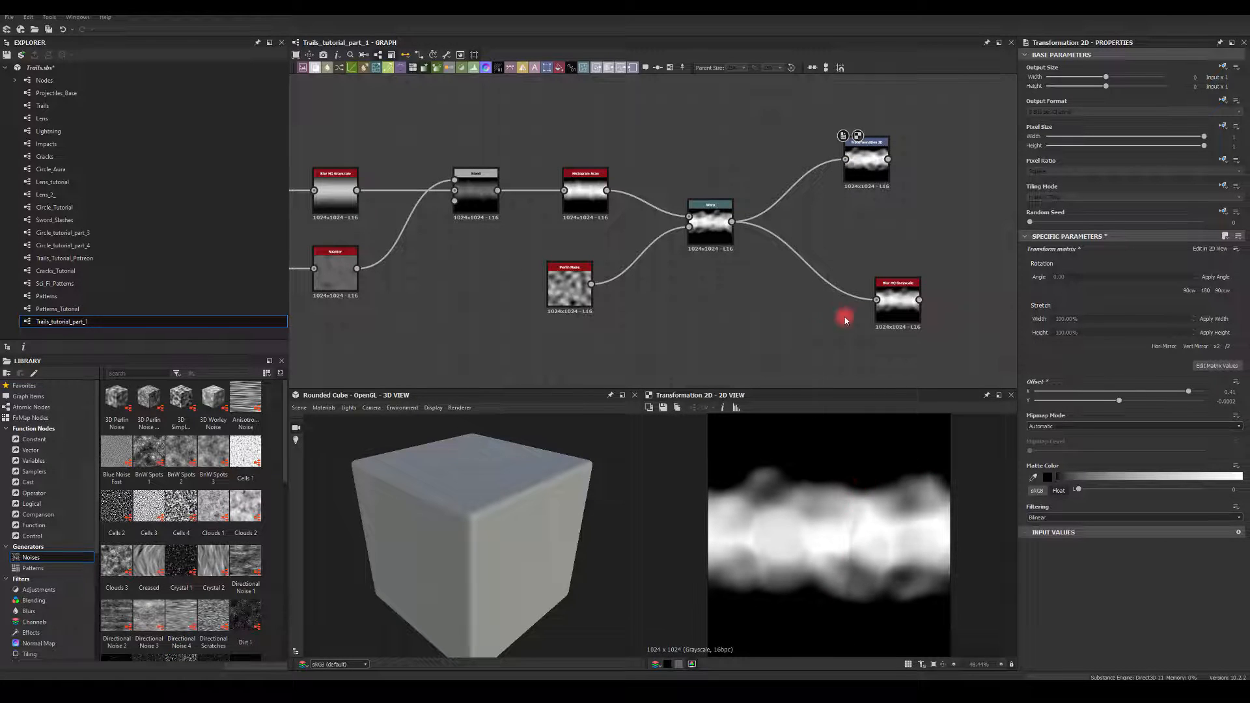
Lower the new blur's intensity to about 1.47 and feed it into the Transformation 2D, spacing the two nodes out
{"action": "left_click_drag", "start_coordinate": [887, 307], "coordinate": [824, 262]}
{"action": "left_click_drag", "start_coordinate": [865, 163], "coordinate": [974, 191]}
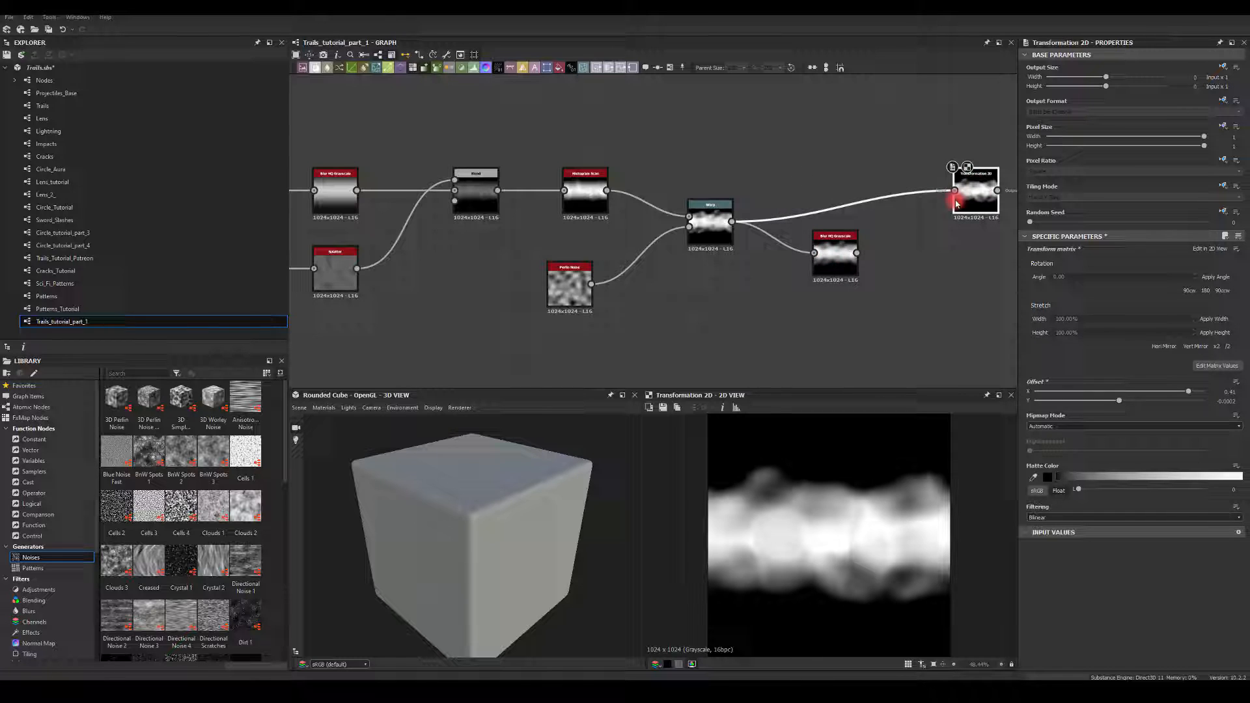
{"action": "left_click", "coordinate": [824, 262]}
{"action": "left_click_drag", "start_coordinate": [1117, 476], "coordinate": [1045, 480]}
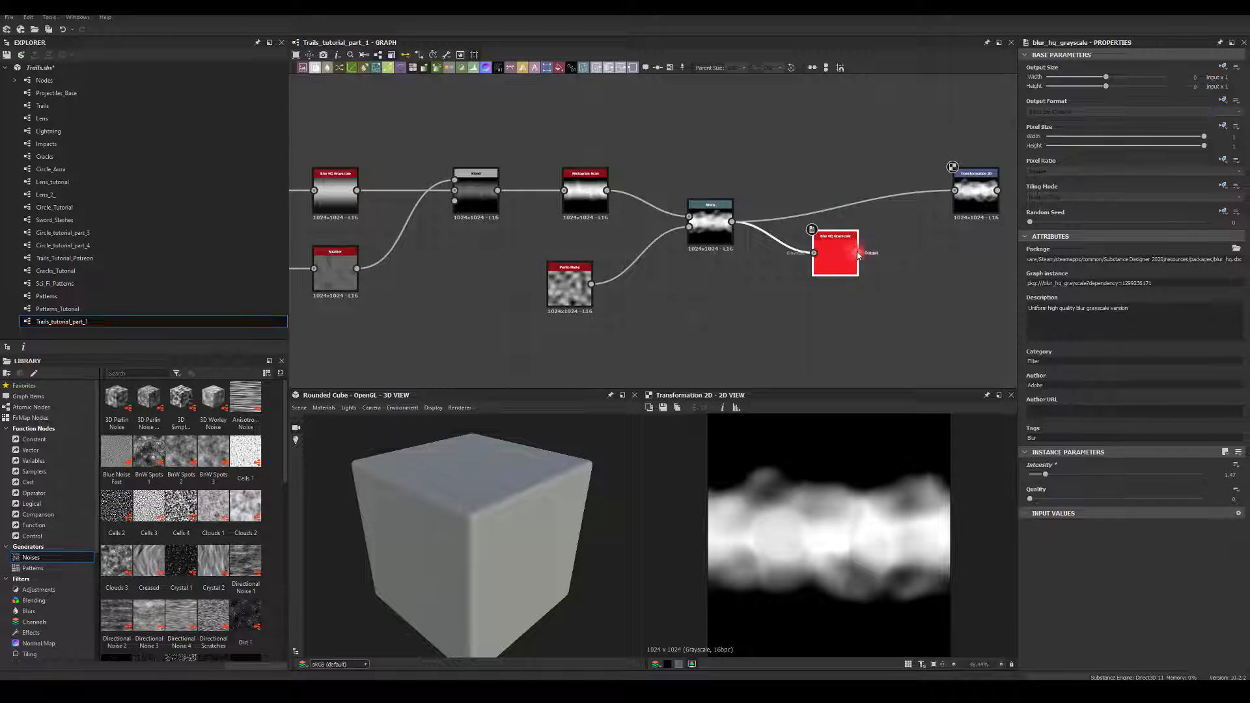
{"action": "left_click_drag", "start_coordinate": [857, 252], "coordinate": [962, 190]}
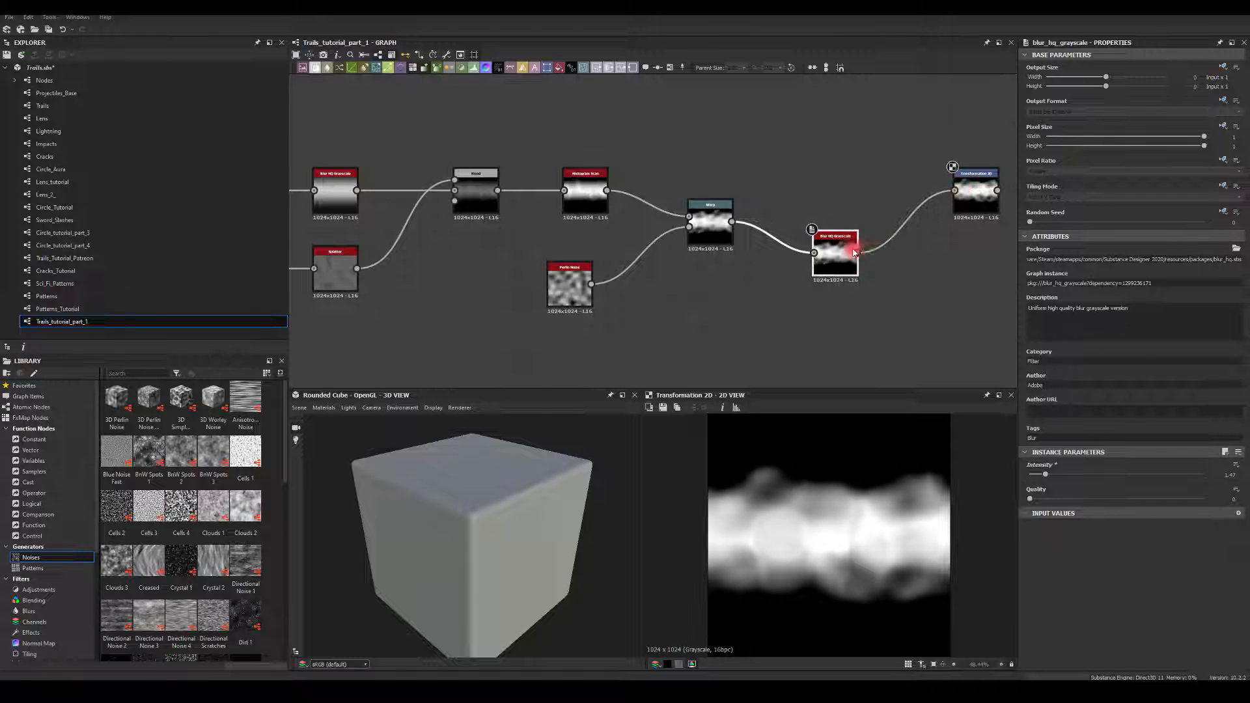
Set the intensity of the Blur HQ Grayscale after the Warp to 5 and its quality to 1
{"action": "left_click_drag", "start_coordinate": [1048, 477], "coordinate": [1085, 473]}
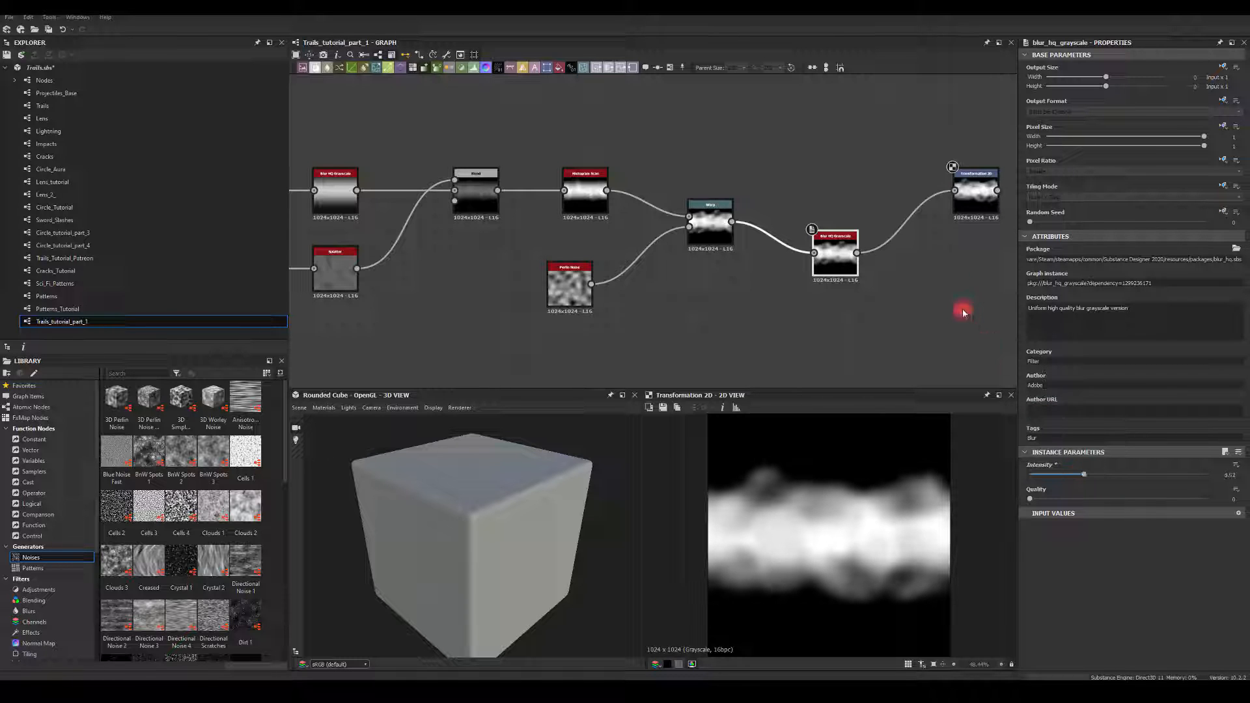
{"action": "middle_click_drag", "start_coordinate": [948, 281], "coordinate": [876, 286]}
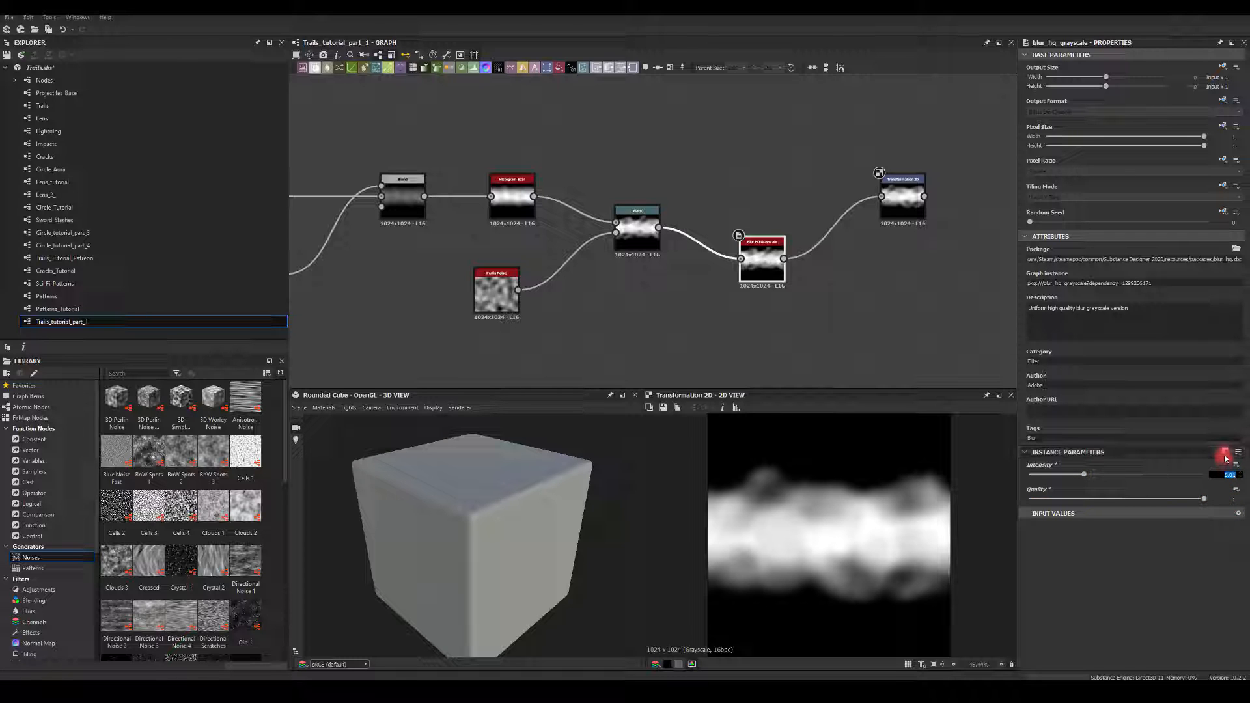
{"action": "type", "text": "5"}
{"action": "key", "text": "Return"}
Delete the Transformation 2D node that follows the blur
{"action": "left_click", "coordinate": [899, 194]}
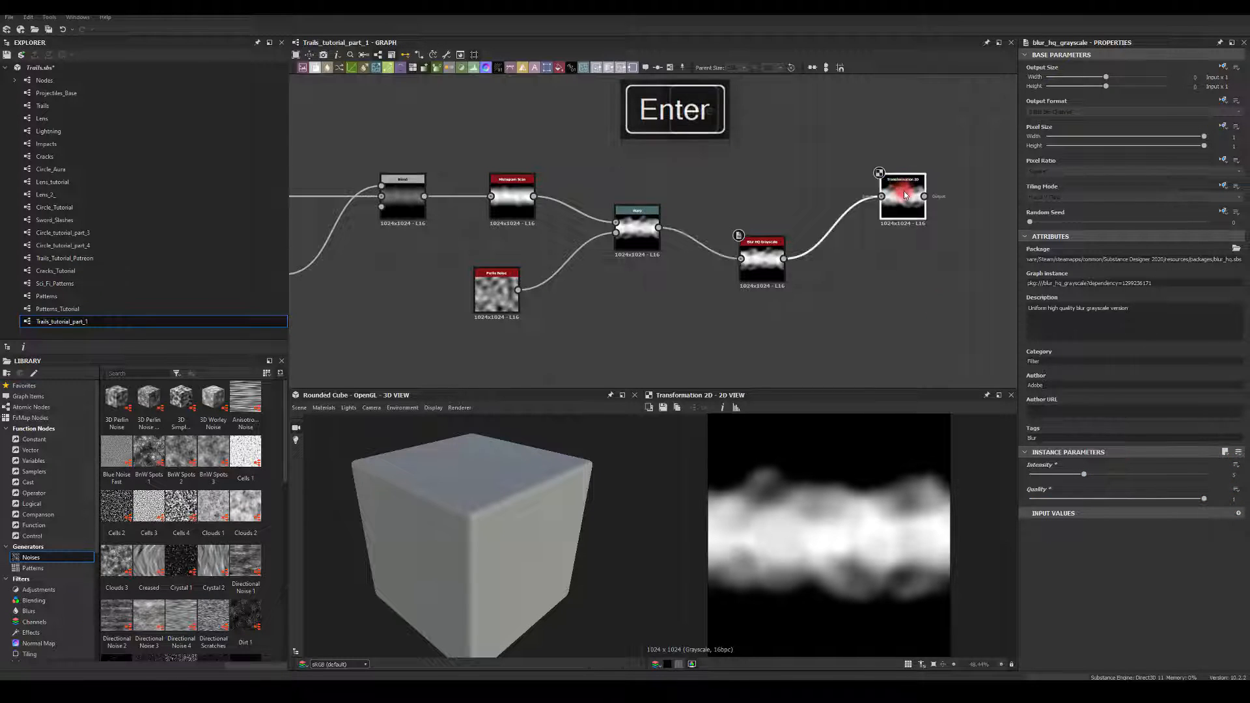
{"action": "key", "text": "Delete"}
Add a Multi Directional Warp Grayscale node after the Blur HQ Grayscale that follows the Warp, and place it beside the blur
{"action": "left_click_drag", "start_coordinate": [748, 272], "coordinate": [917, 246]}
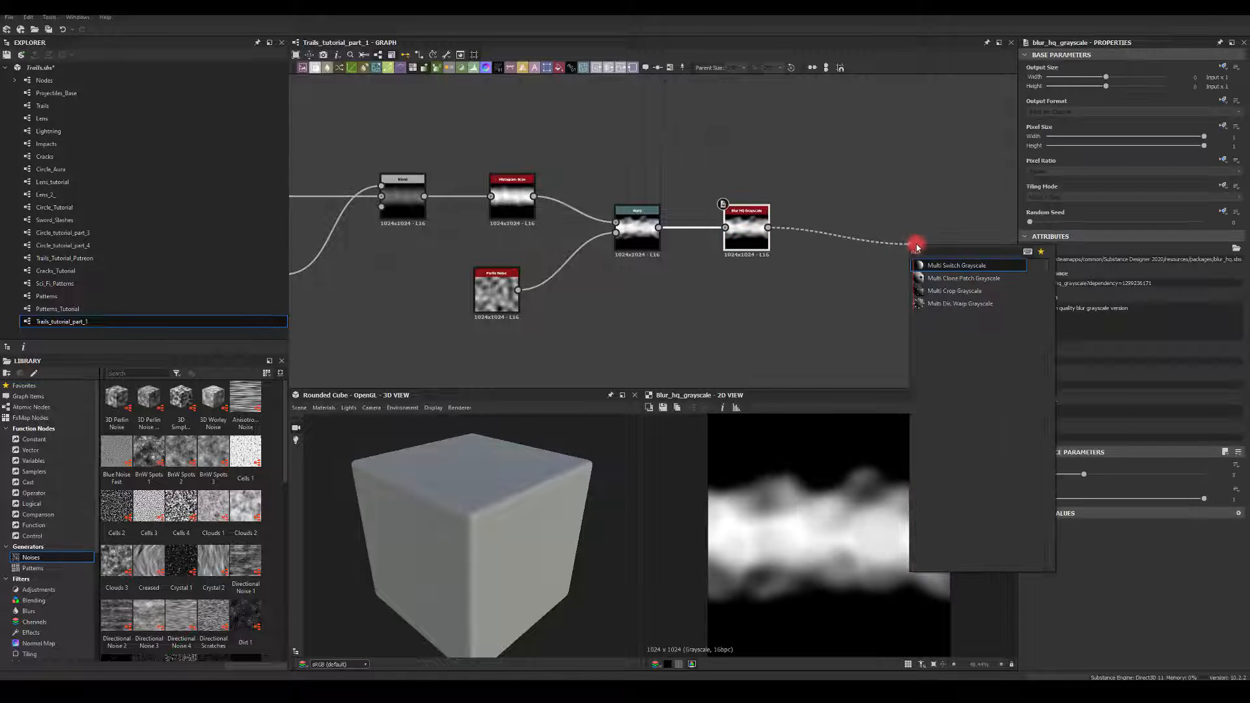
{"action": "type", "text": "mul"}
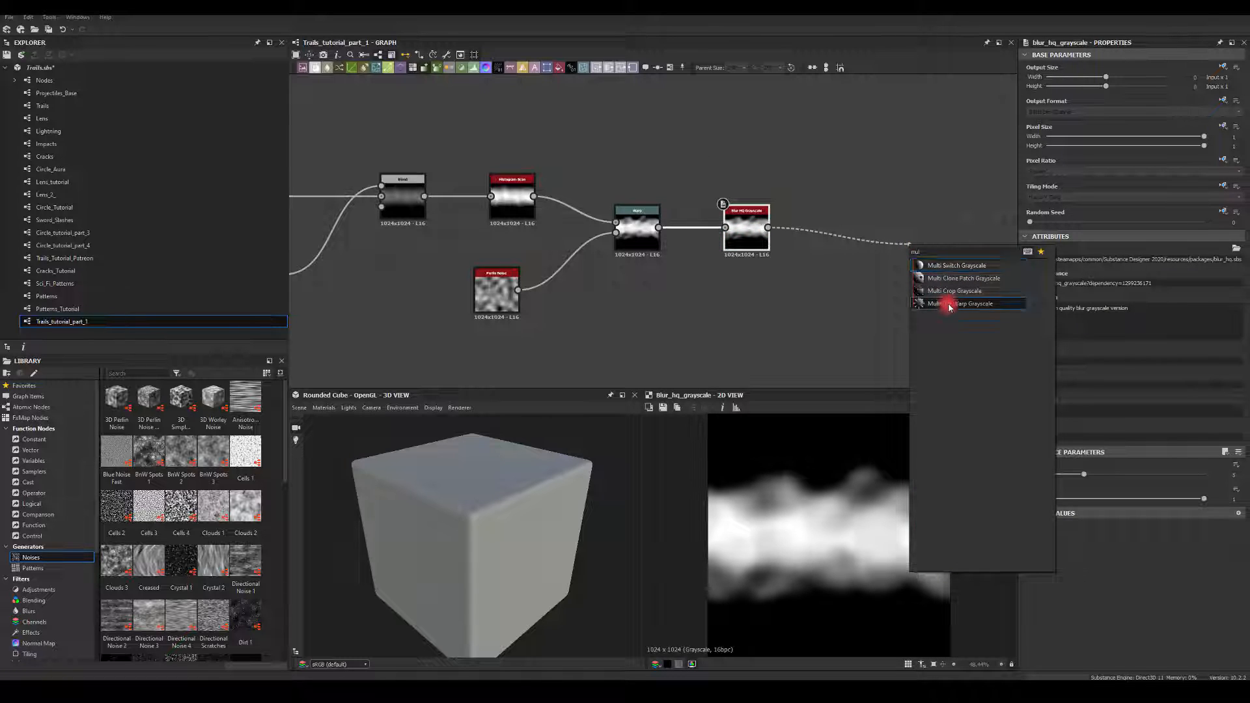
{"action": "left_click", "coordinate": [947, 305]}
{"action": "left_click_drag", "start_coordinate": [931, 250], "coordinate": [872, 255]}
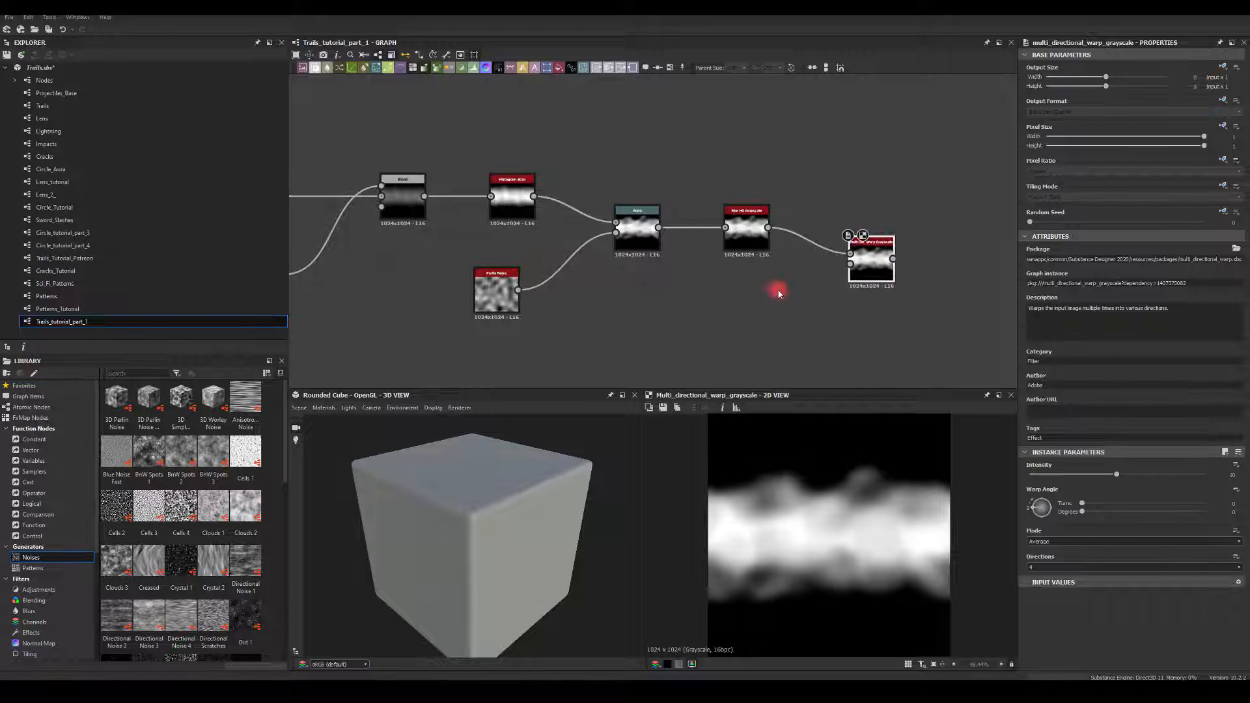
{"action": "middle_click_drag", "start_coordinate": [759, 310], "coordinate": [739, 254]}
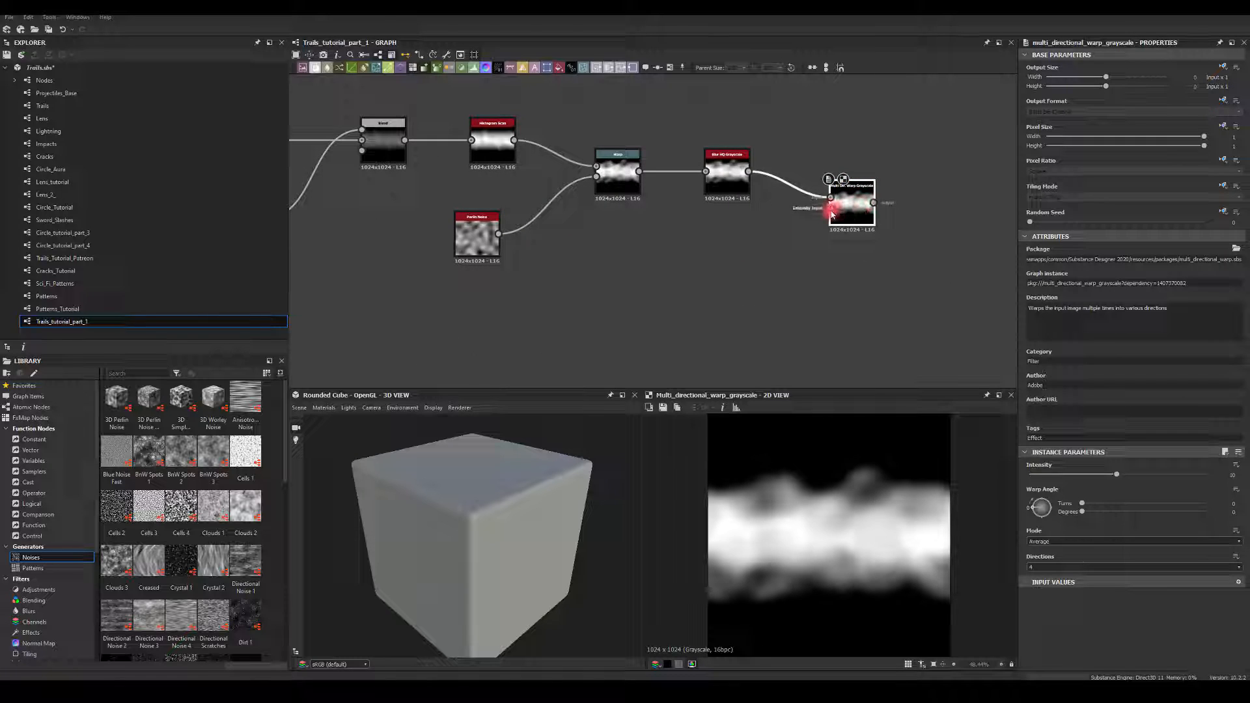
Place an Anisotropic Noise node below the main chain and feed it into a new Blur HQ Grayscale node
{"action": "left_click", "coordinate": [748, 257]}
{"action": "left_click", "coordinate": [267, 373]}
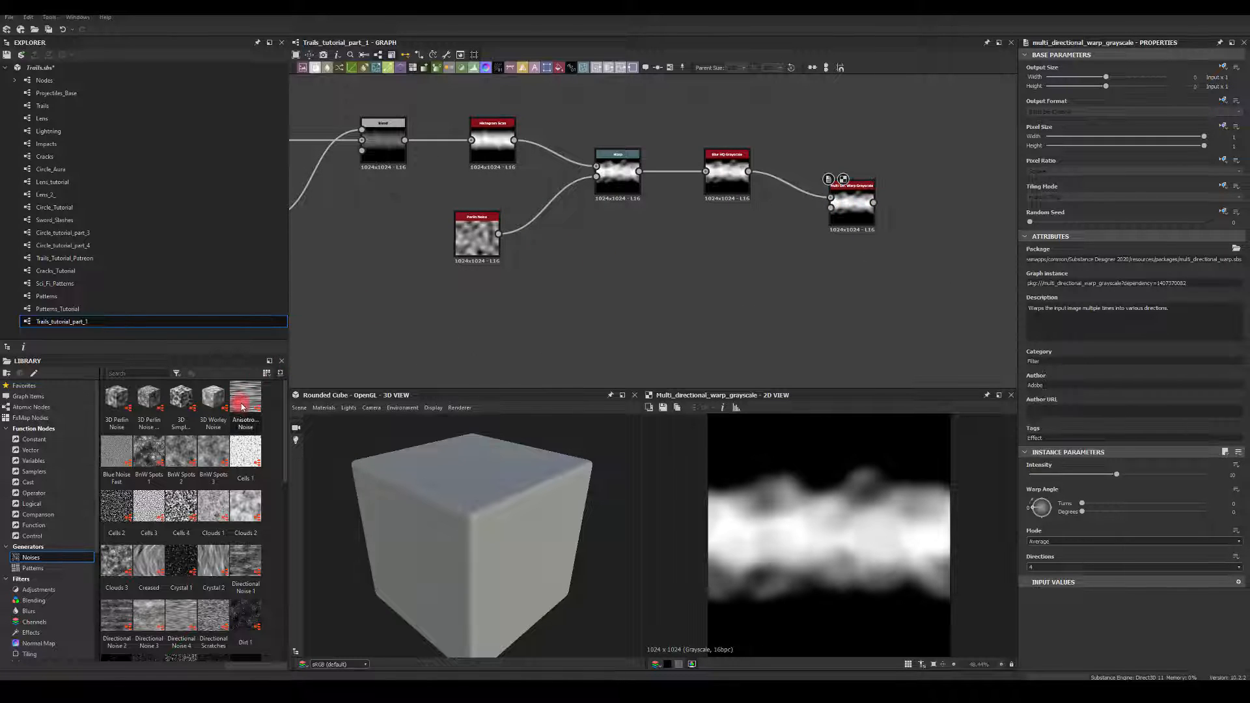
{"action": "left_click_drag", "start_coordinate": [242, 407], "coordinate": [662, 281]}
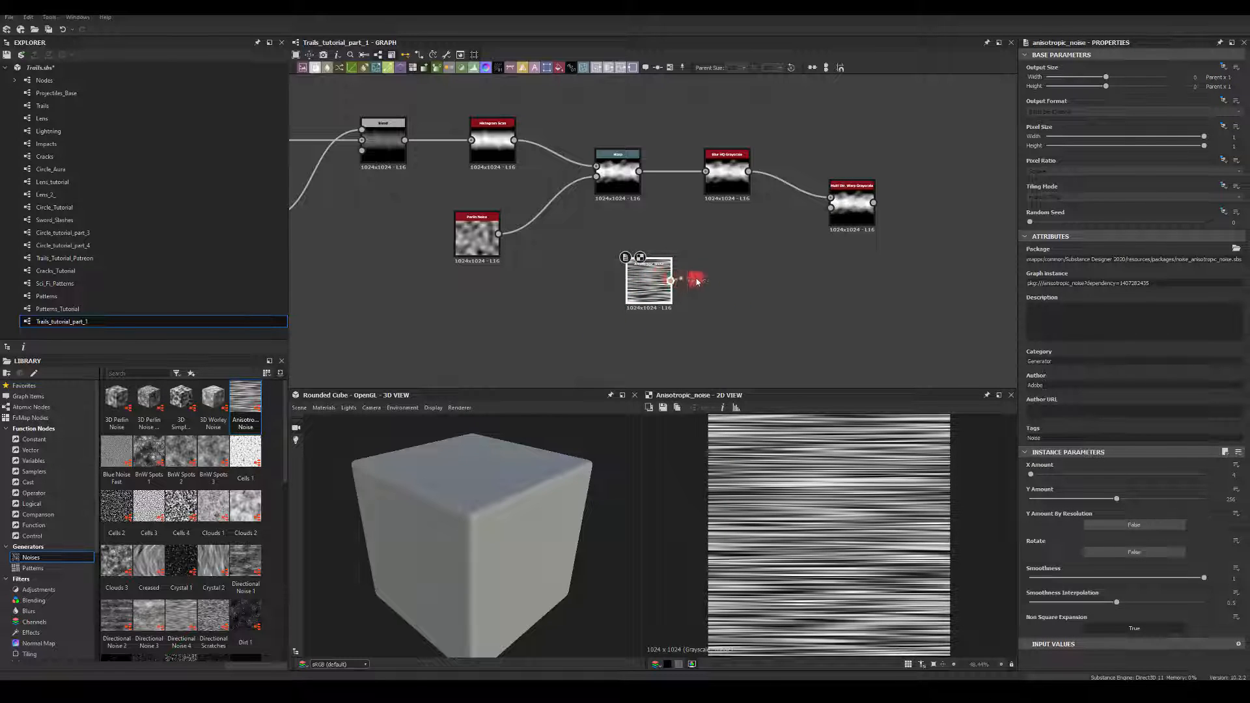
{"action": "left_click_drag", "start_coordinate": [783, 279], "coordinate": [724, 286]}
{"action": "type", "text": "bl"}
{"action": "left_click", "coordinate": [796, 324]}
Lower the Anisotropic Noise's Y Amount and connect its blurred output to the Multi Directional Warp's intensity input
{"action": "left_click", "coordinate": [649, 280]}
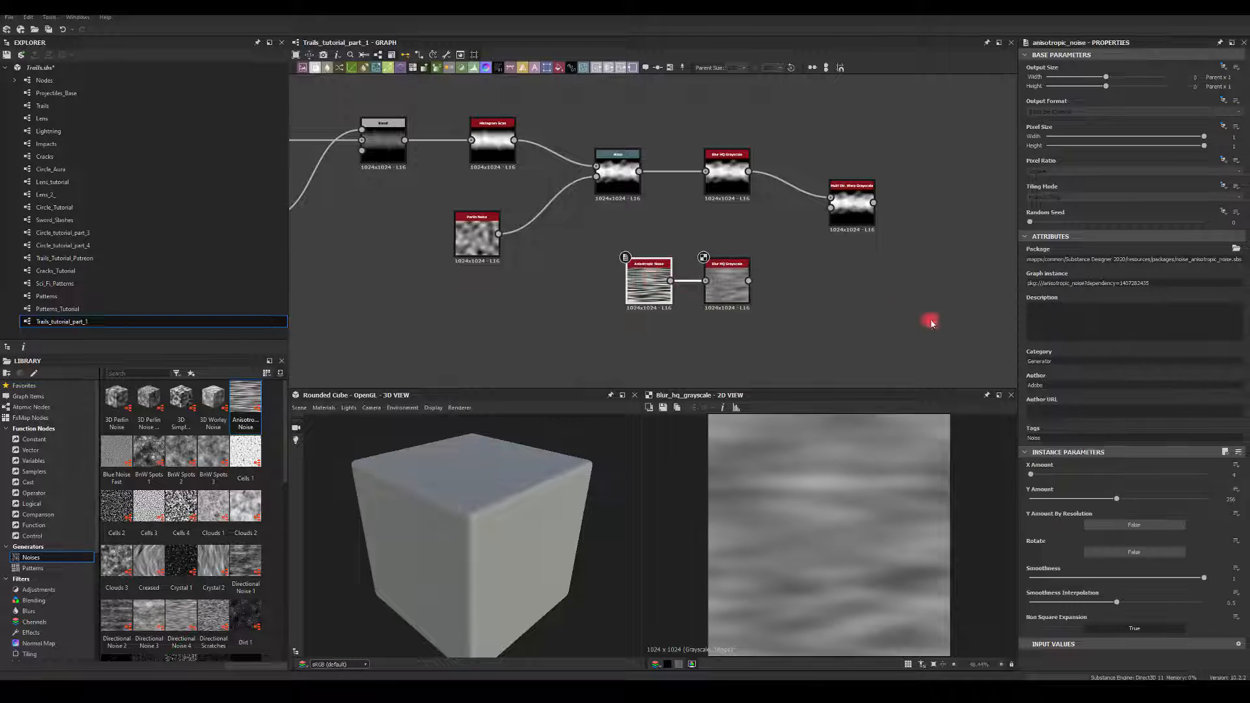
{"action": "left_click_drag", "start_coordinate": [1087, 499], "coordinate": [1036, 503]}
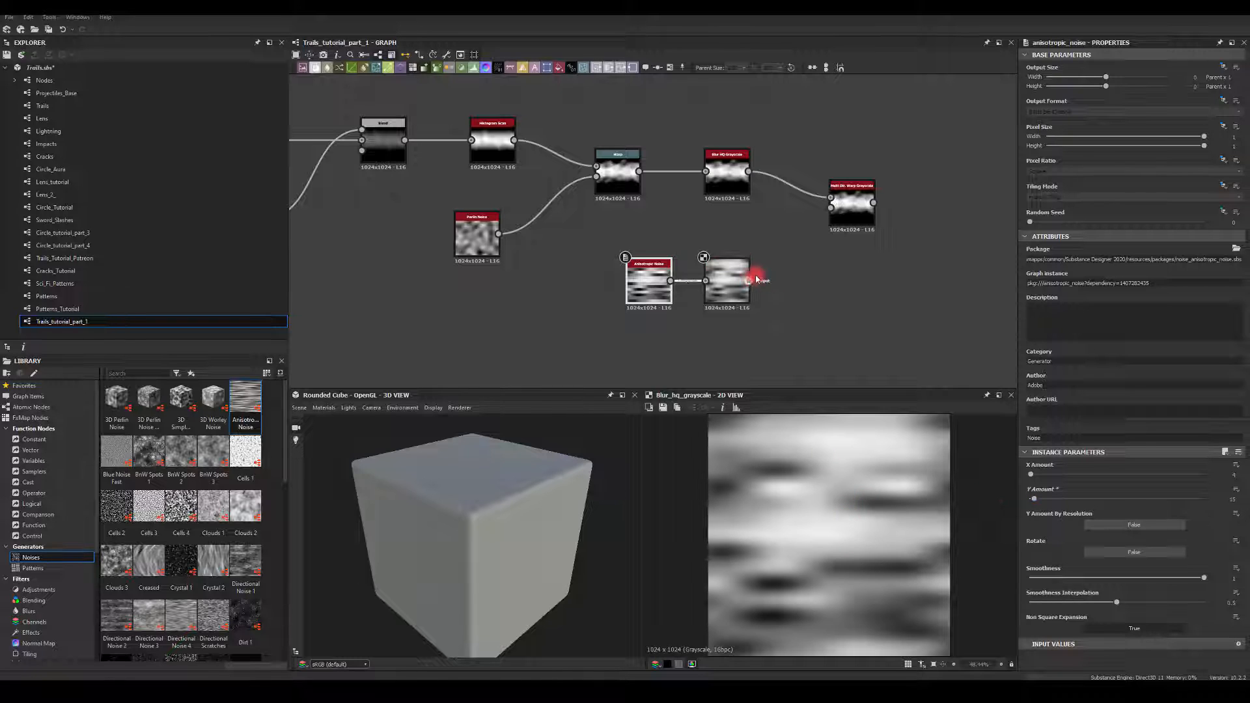
{"action": "left_click_drag", "start_coordinate": [757, 279], "coordinate": [849, 203]}
{"action": "left_click", "coordinate": [851, 202]}
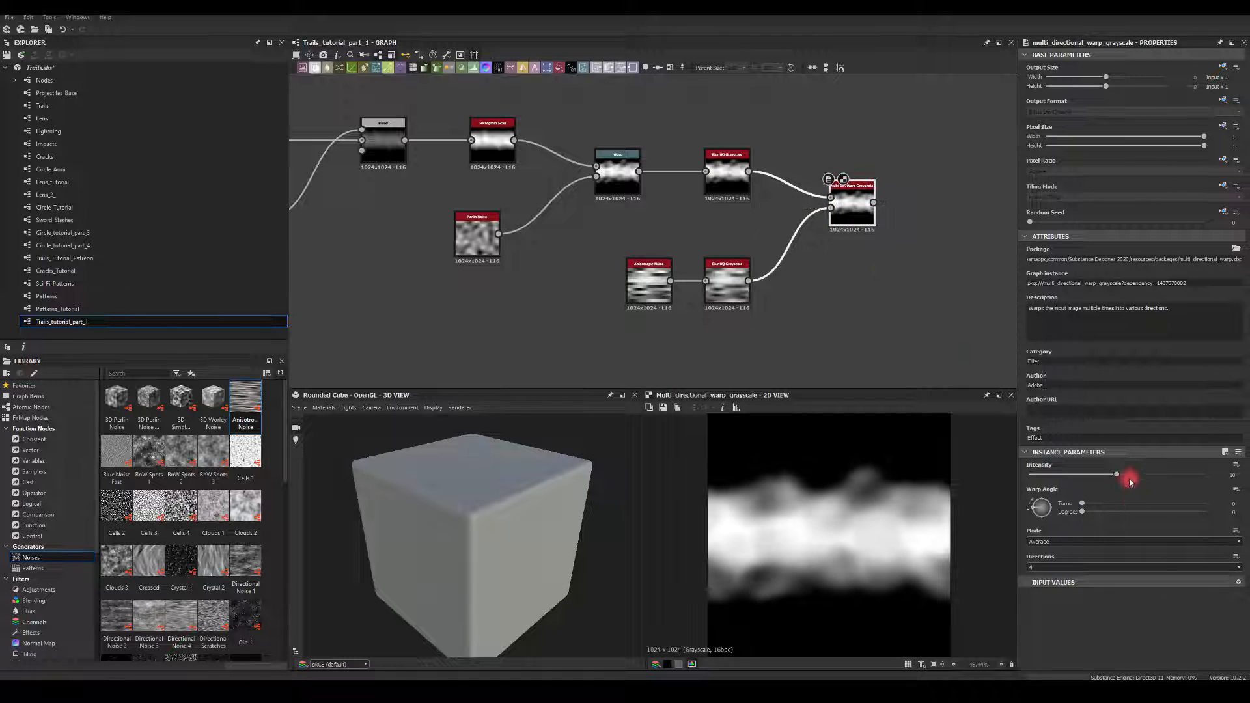
Set the Multi Directional Warp's intensity to 20, its warp angle to 0.02 turns and its mode to Min
{"action": "left_click_drag", "start_coordinate": [1131, 481], "coordinate": [1225, 470]}
{"action": "mouse_move", "coordinate": [1081, 513]}
{"action": "left_mouse_down"}
{"action": "mouse_move", "coordinate": [1151, 510]}
{"action": "mouse_move", "coordinate": [1085, 513]}
{"action": "left_mouse_up"}
{"action": "left_click", "coordinate": [1039, 542]}
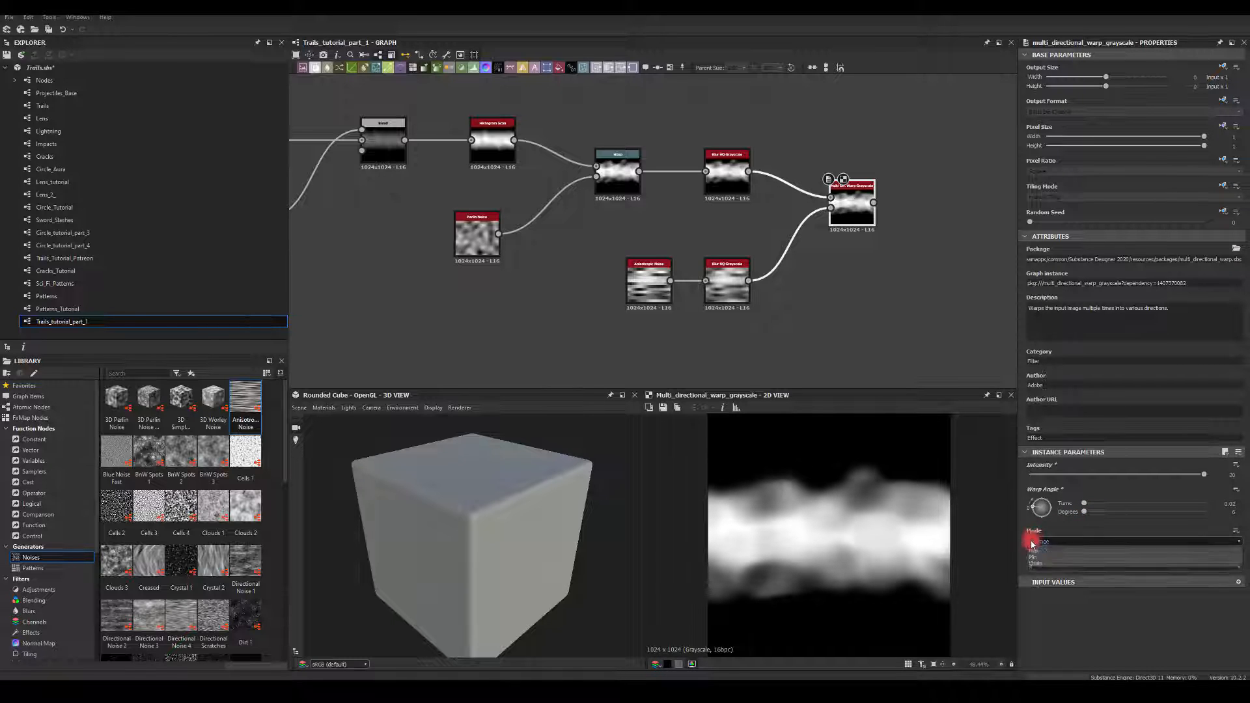
{"action": "left_click", "coordinate": [1036, 566]}
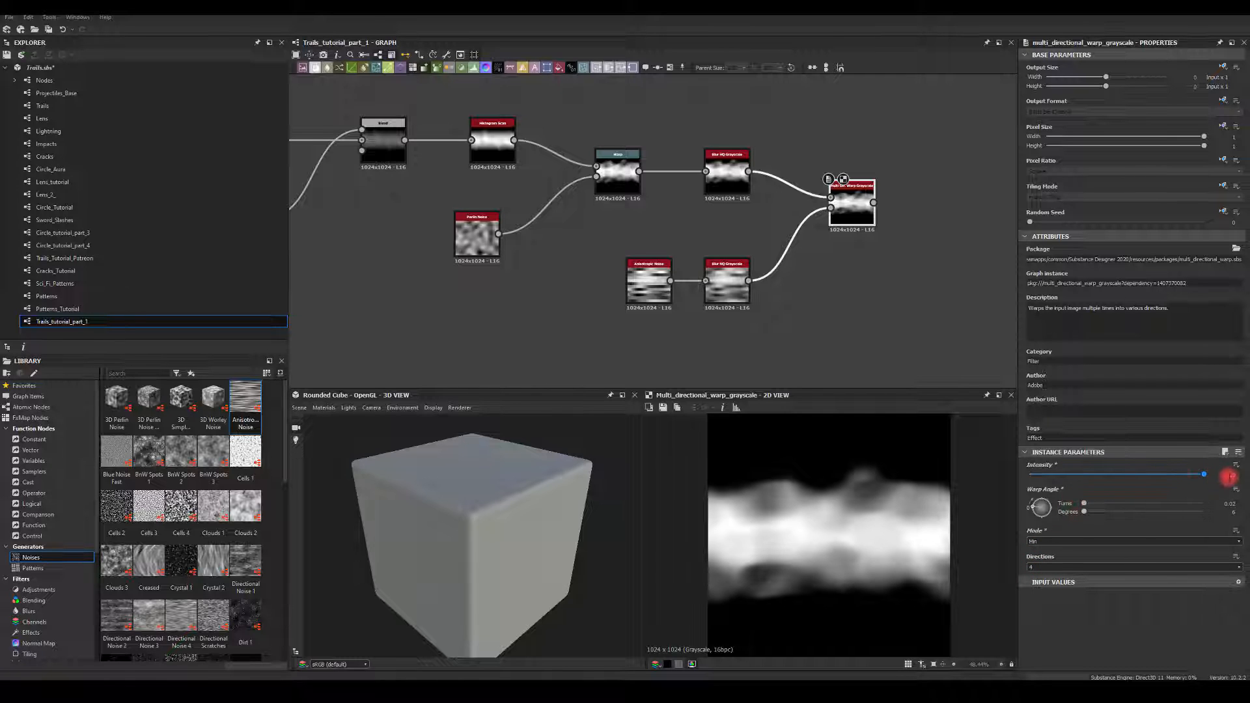
Raise the Multi Directional Warp's intensity to about 46 and set its warp angle to about 0.28 turns
{"action": "key", "text": "Return"}
{"action": "mouse_move", "coordinate": [1118, 476]}
{"action": "left_mouse_down"}
{"action": "mouse_move", "coordinate": [1182, 477]}
{"action": "mouse_move", "coordinate": [1038, 479]}
{"action": "mouse_move", "coordinate": [1134, 481]}
{"action": "left_mouse_up"}
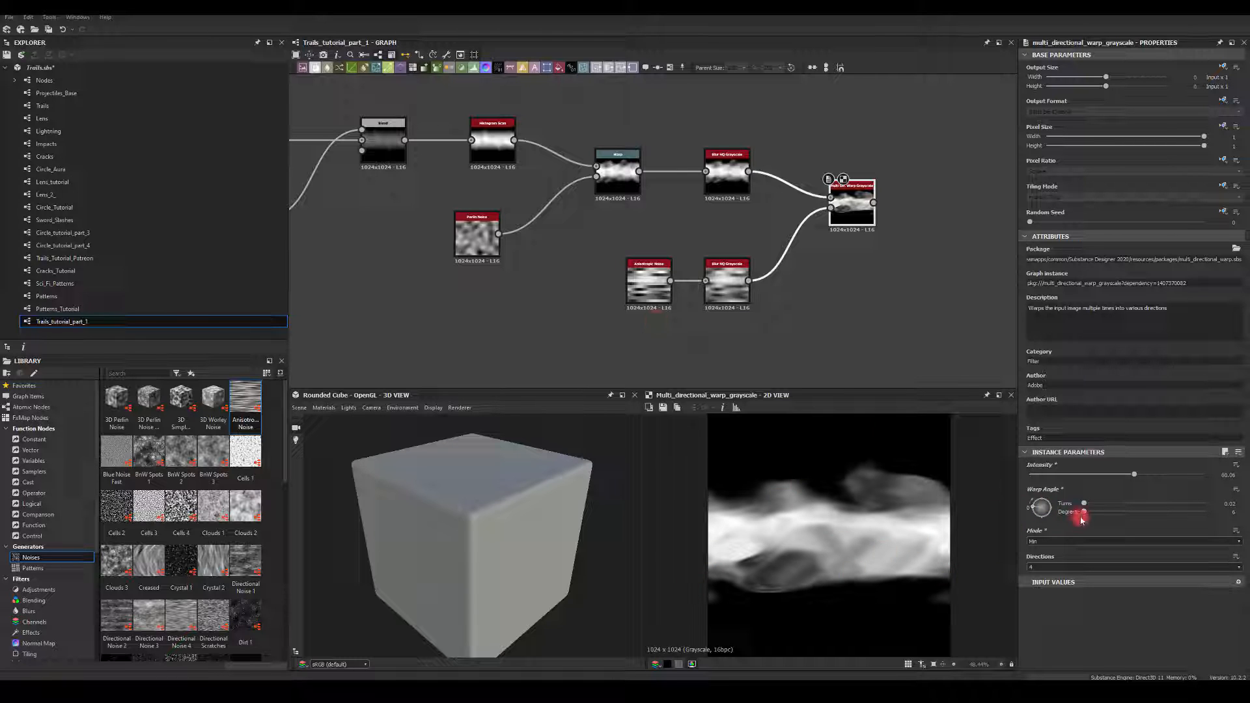
{"action": "left_click_drag", "start_coordinate": [1082, 517], "coordinate": [1117, 515]}
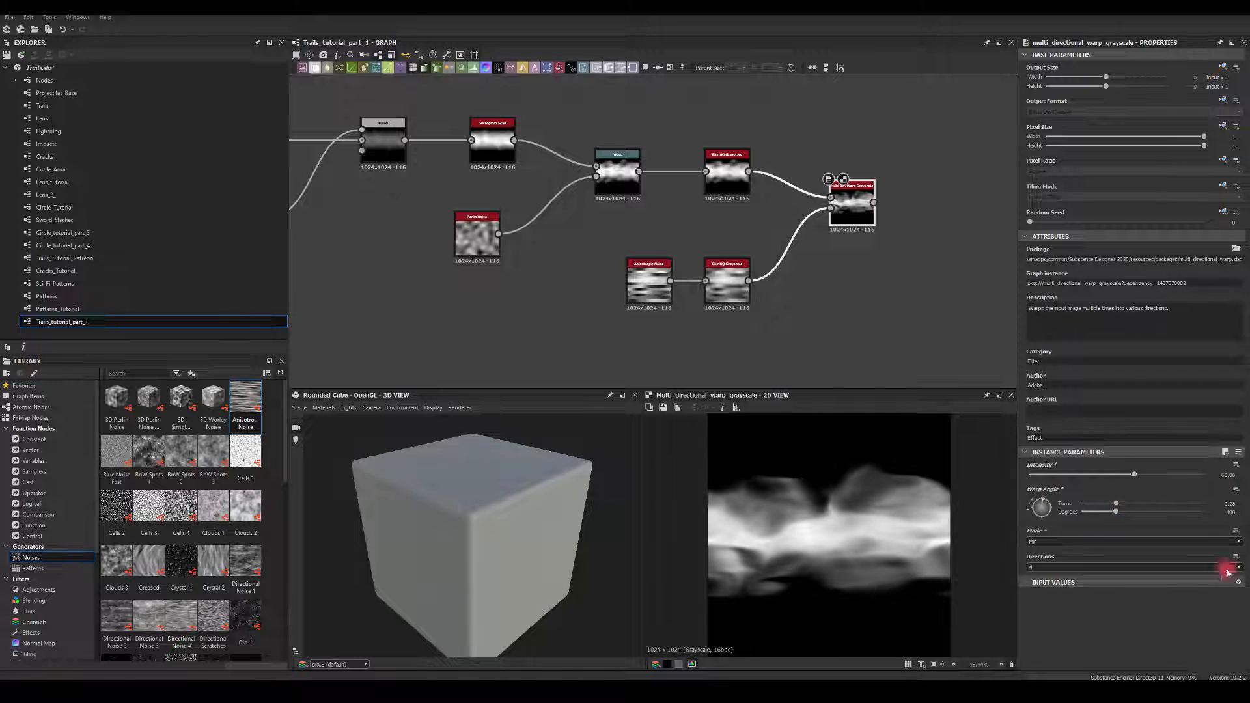
{"action": "mouse_move", "coordinate": [1136, 477]}
{"action": "left_mouse_down"}
{"action": "mouse_move", "coordinate": [1096, 475]}
{"action": "mouse_move", "coordinate": [1114, 474]}
{"action": "left_mouse_up"}
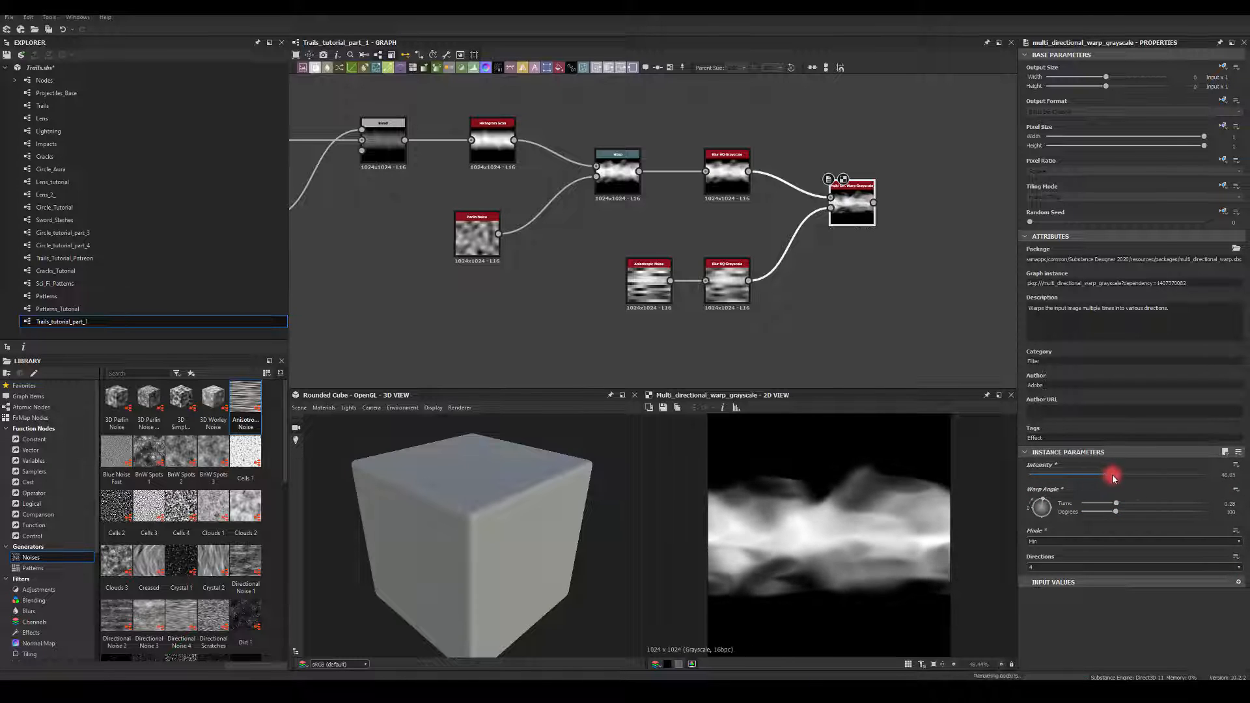
Set the Anisotropic Noise's X Amount to about 11 and its Y Amount to about 10
{"action": "left_click", "coordinate": [643, 281]}
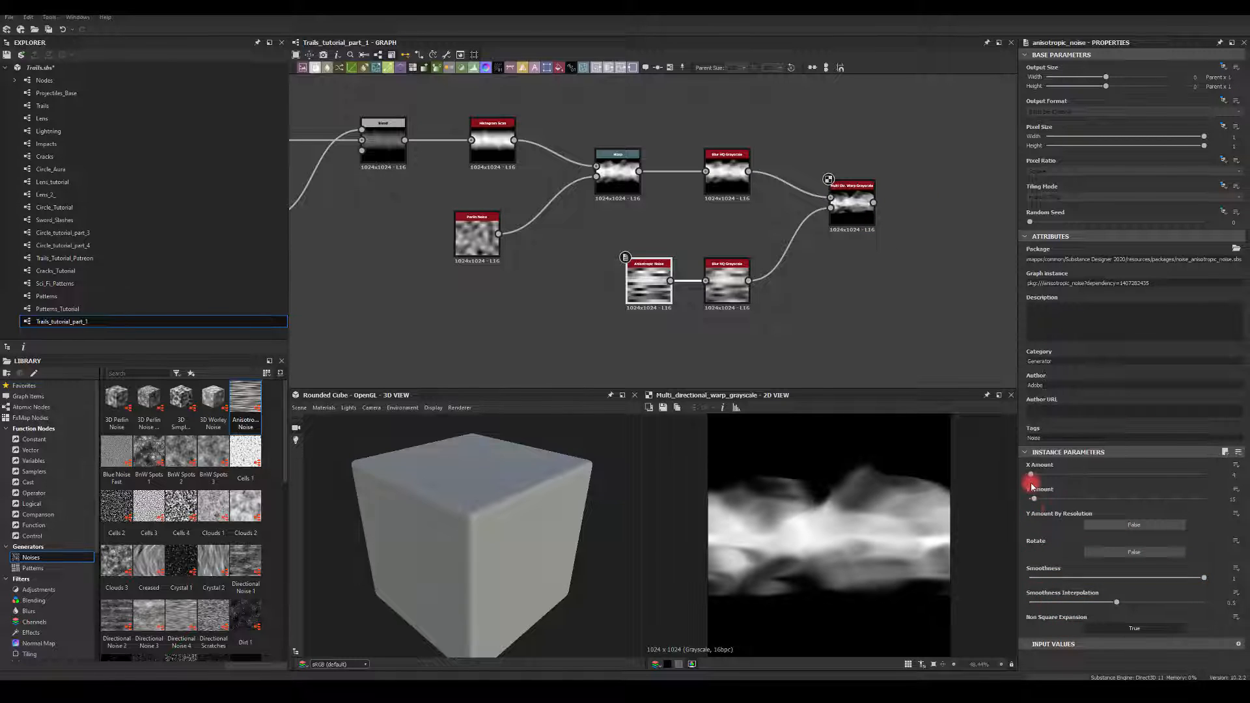
{"action": "mouse_move", "coordinate": [1032, 476]}
{"action": "left_mouse_down"}
{"action": "mouse_move", "coordinate": [1058, 473]}
{"action": "mouse_move", "coordinate": [1022, 471]}
{"action": "mouse_move", "coordinate": [1035, 475]}
{"action": "left_mouse_up"}
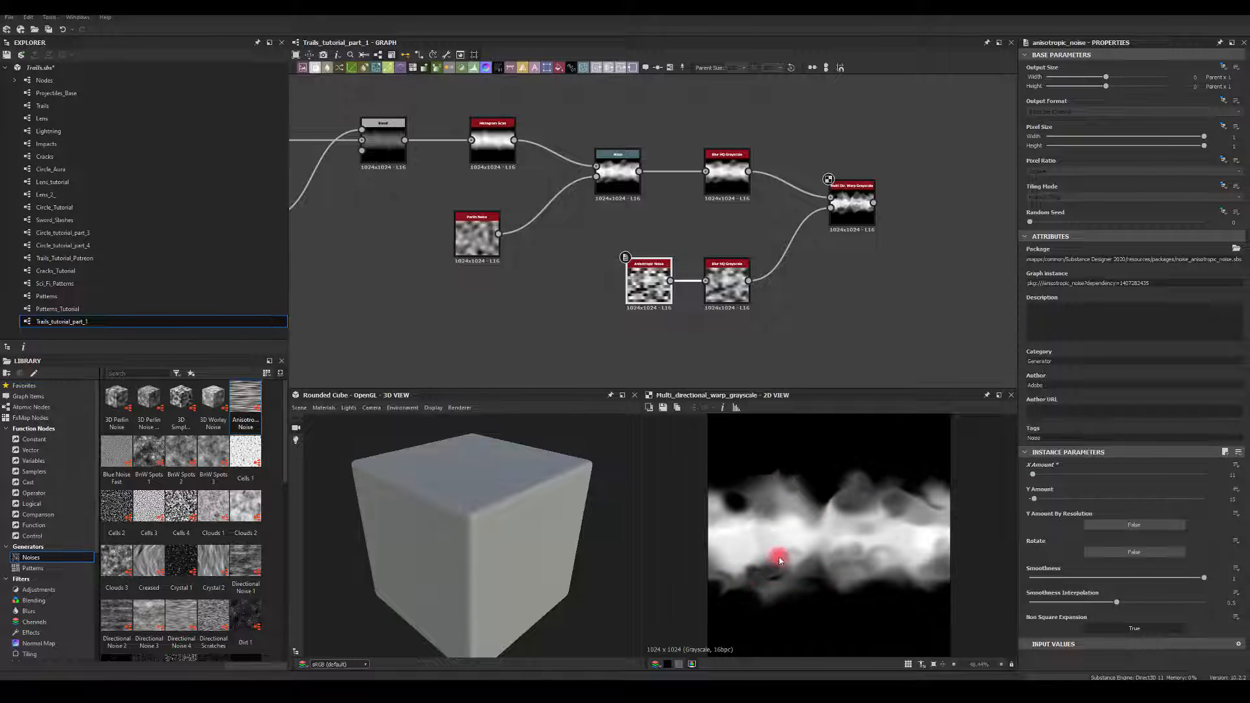
{"action": "left_click_drag", "start_coordinate": [1035, 499], "coordinate": [1035, 498]}
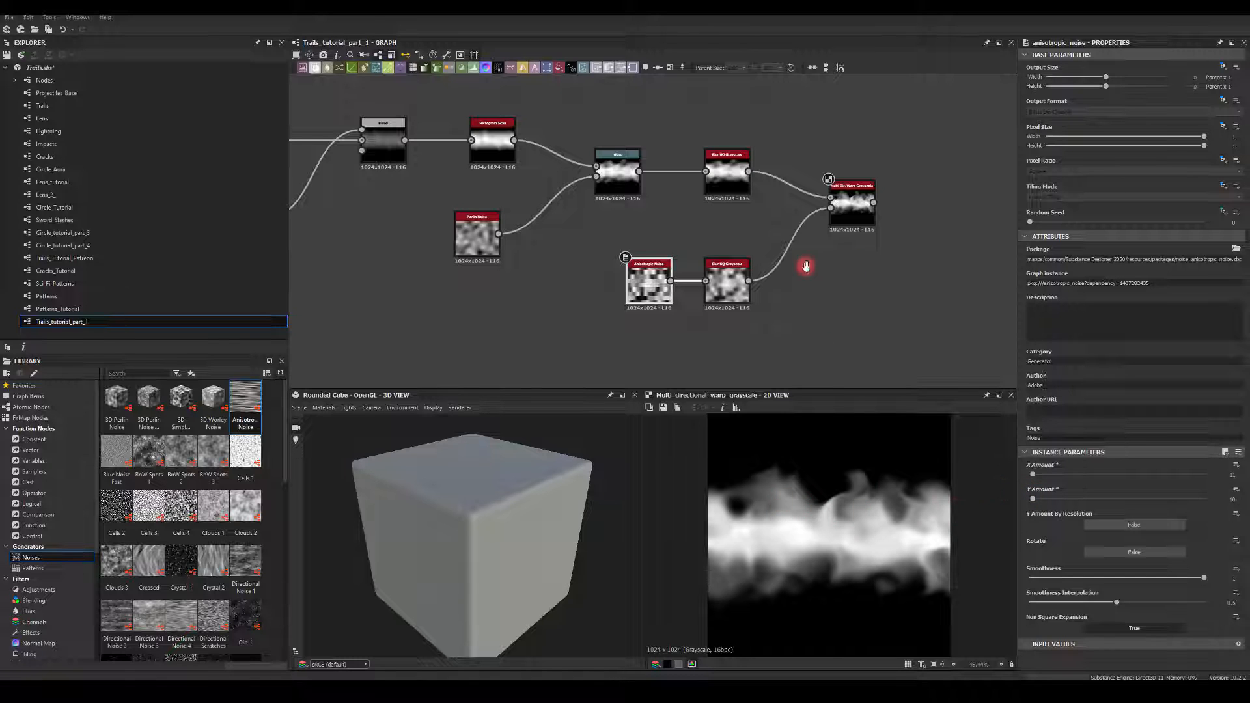
Add a Warp node fed by the output of the Multi Directional Warp Grayscale
{"action": "middle_click_drag", "start_coordinate": [806, 266], "coordinate": [695, 281]}
{"action": "left_click", "coordinate": [723, 236]}
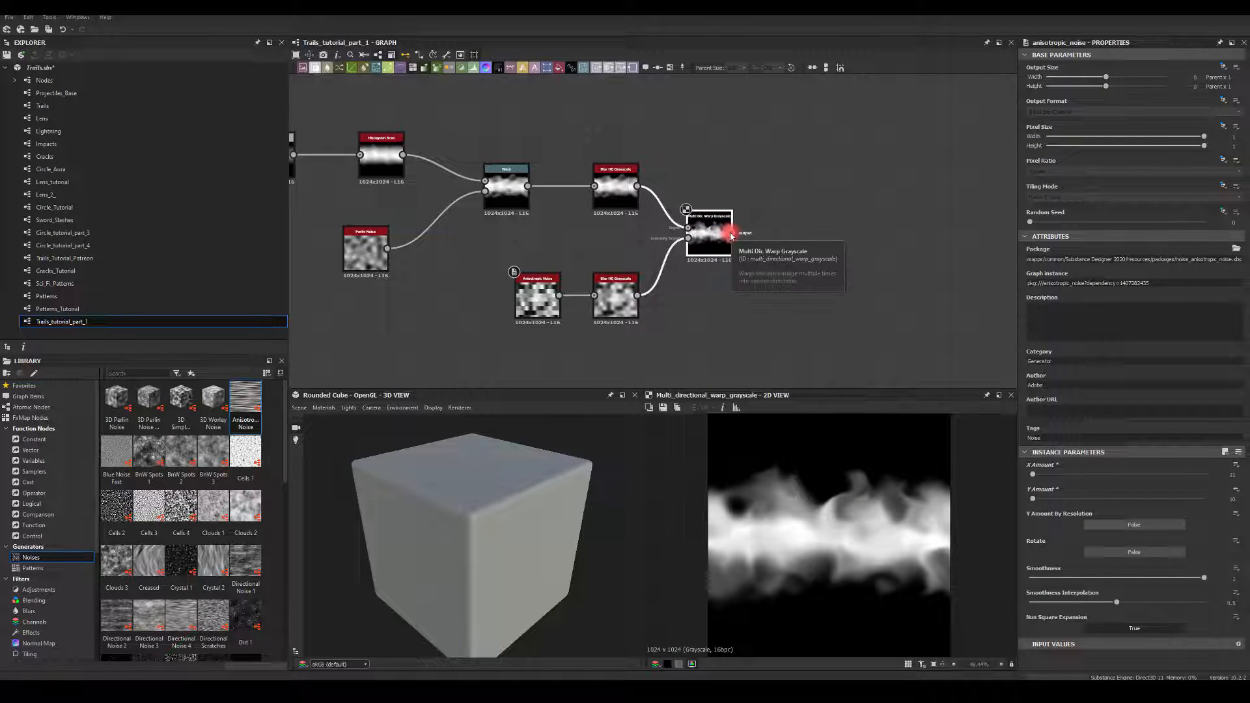
{"action": "left_click_drag", "start_coordinate": [731, 236], "coordinate": [833, 266]}
{"action": "type", "text": "wa"}
{"action": "left_click", "coordinate": [856, 287]}
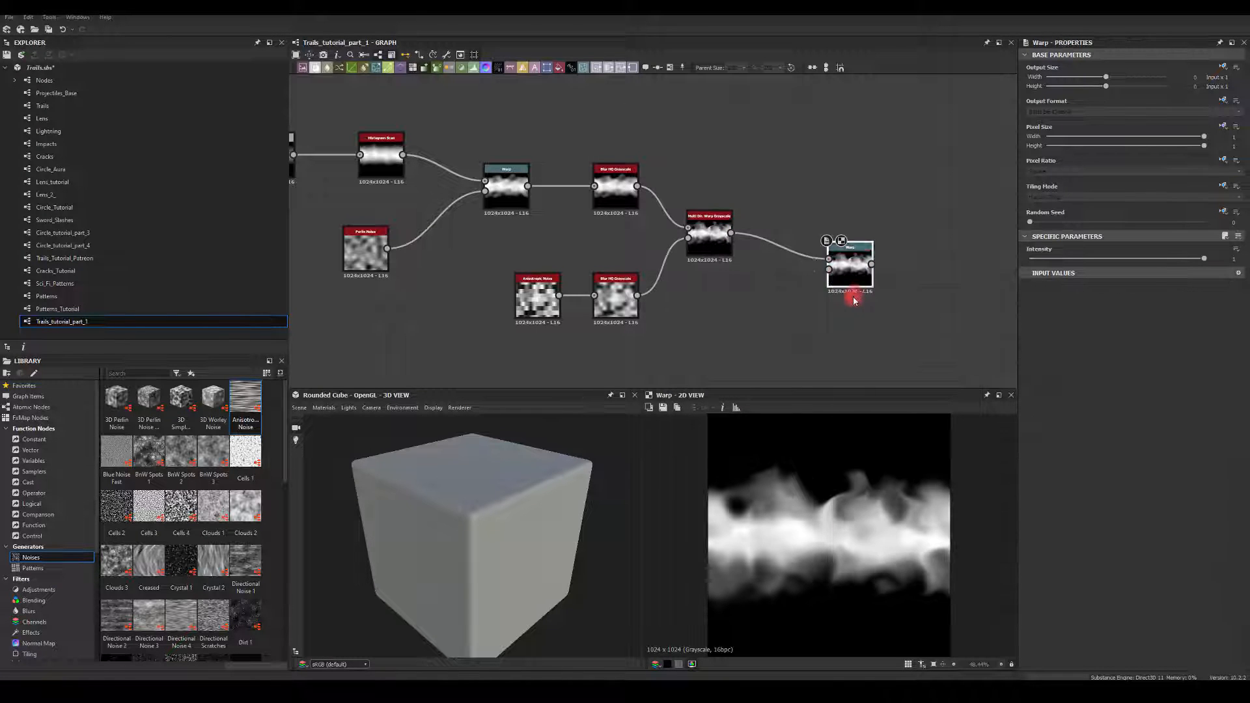
Add a Perlin Noise node below the chain and lower its scale to get large, soft shapes
{"action": "middle_click_drag", "start_coordinate": [759, 368], "coordinate": [754, 287]}
{"action": "key", "text": "Tab"}
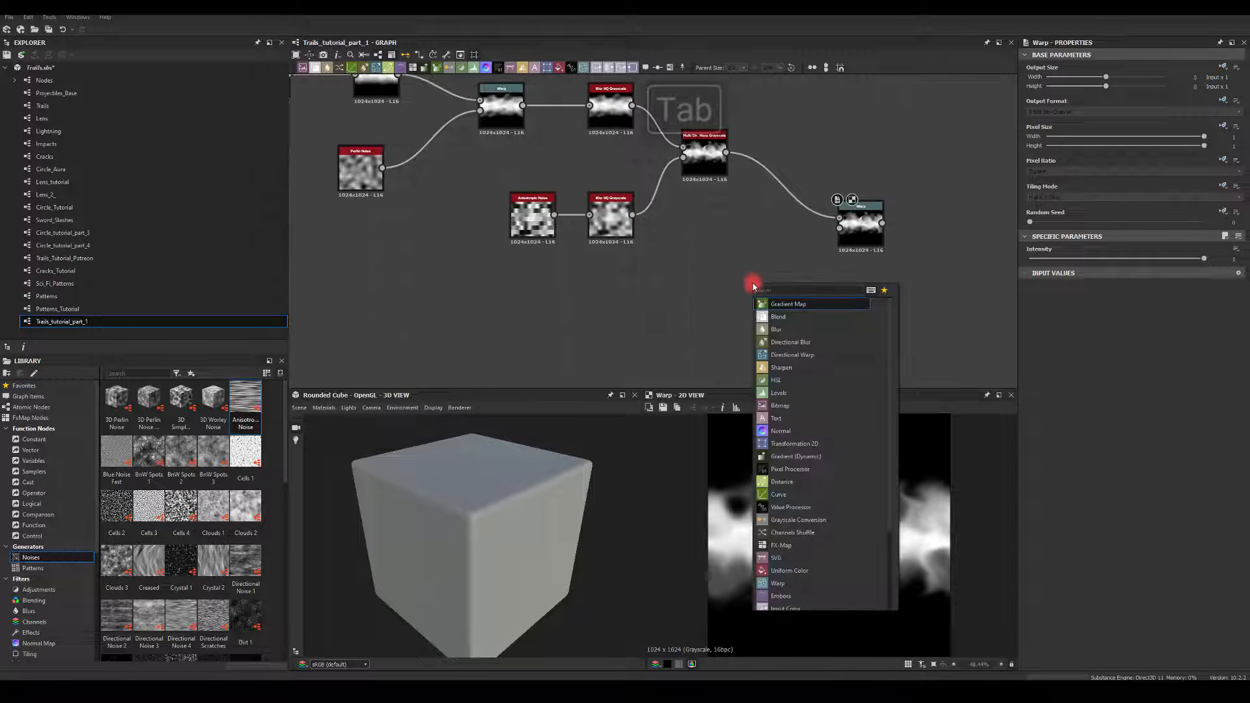
{"action": "left_click", "coordinate": [757, 311]}
{"action": "left_click_drag", "start_coordinate": [754, 309], "coordinate": [701, 282]}
{"action": "left_click_drag", "start_coordinate": [1055, 478], "coordinate": [1036, 480]}
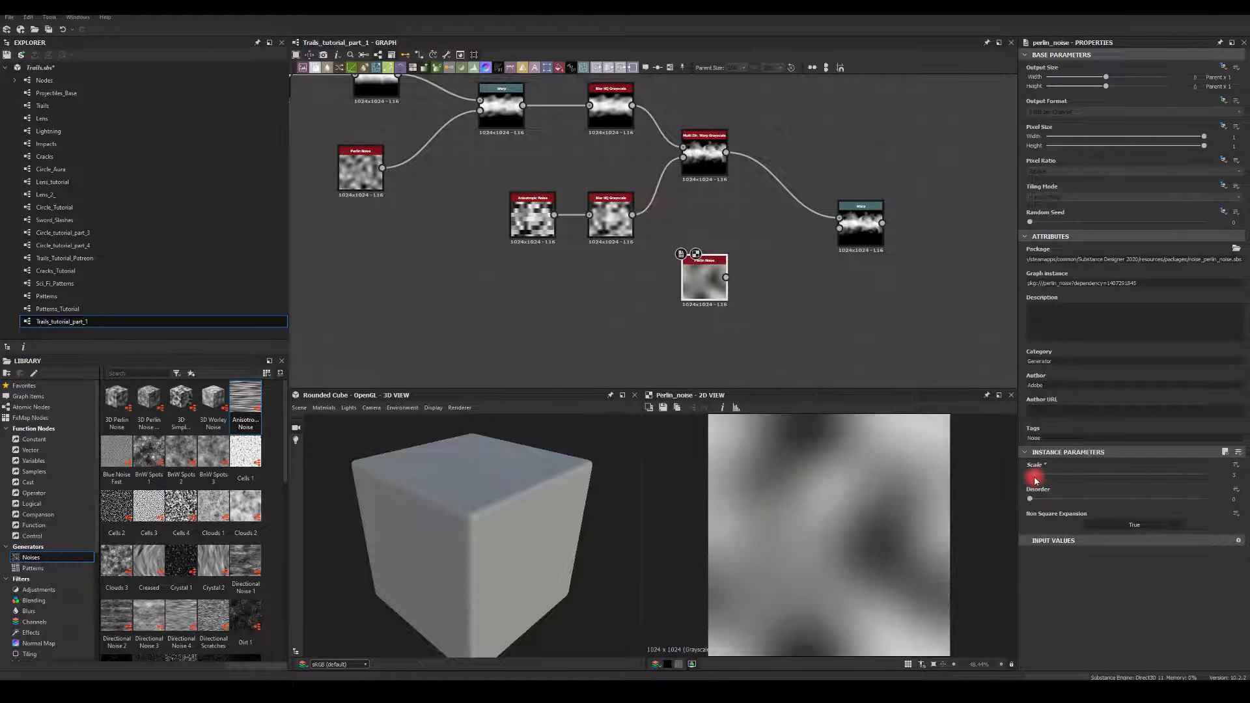
Connect the new Perlin Noise to the second Warp's gradient input and raise that Warp's intensity
{"action": "left_click_drag", "start_coordinate": [772, 257], "coordinate": [857, 224]}
{"action": "double_click", "coordinate": [860, 225]}
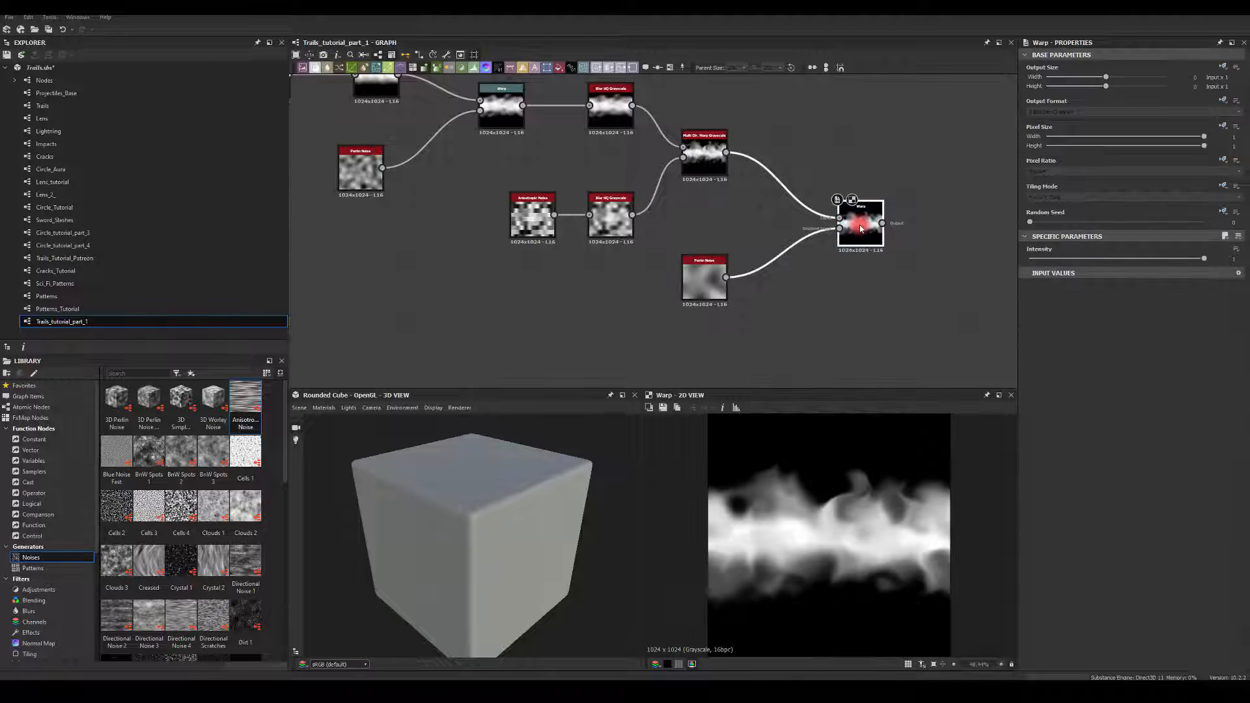
{"action": "key", "text": "Return"}
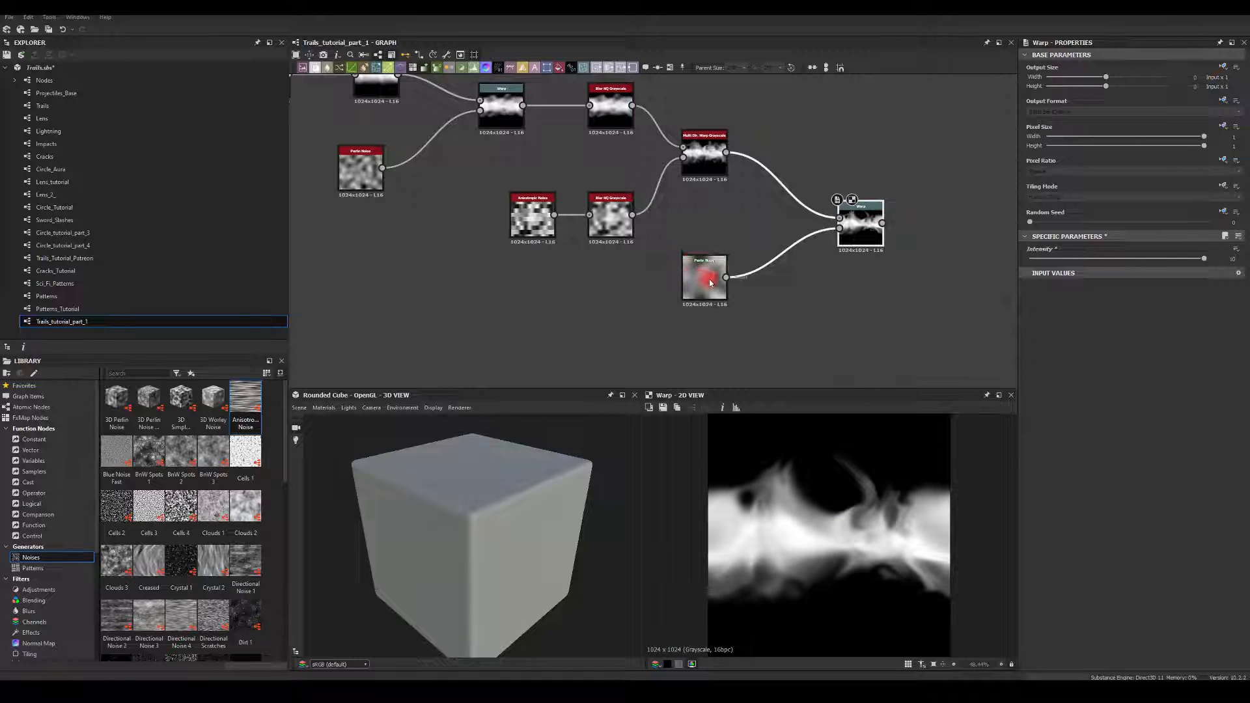
Insert Invert Grayscale and Blur HQ Grayscale nodes between the new Perlin Noise and the second Warp
{"action": "left_click_drag", "start_coordinate": [706, 289], "coordinate": [612, 288]}
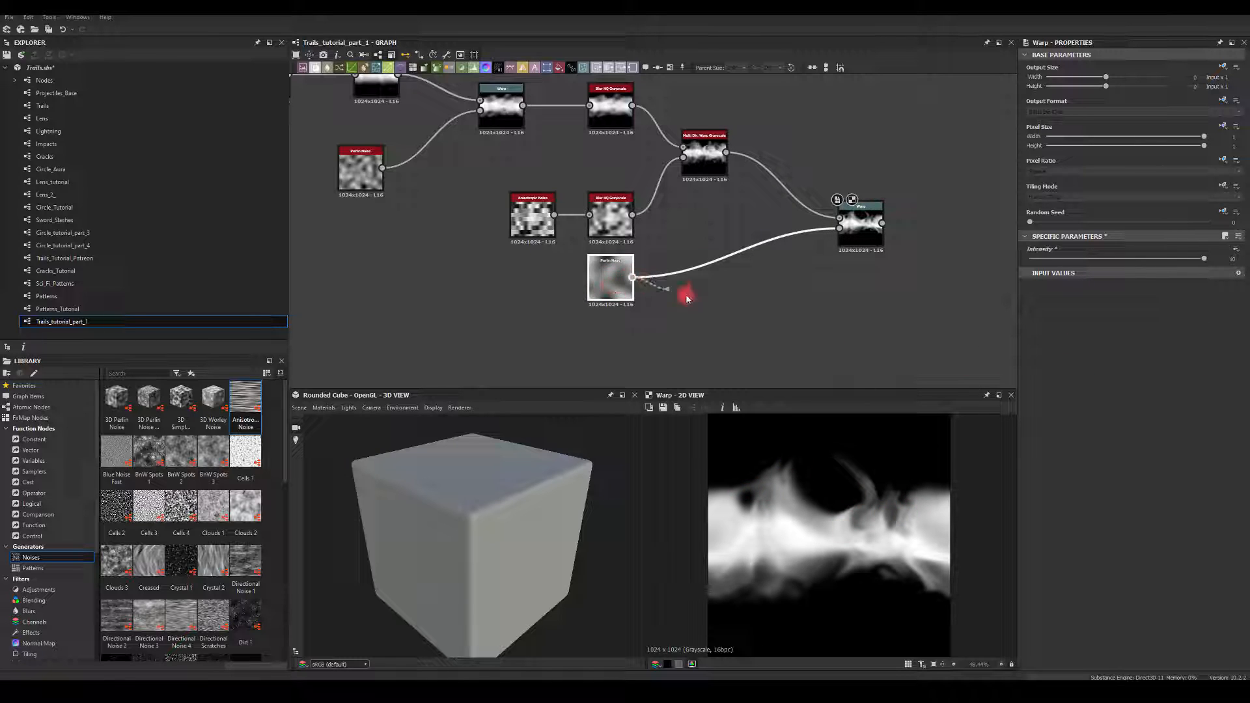
{"action": "left_click_drag", "start_coordinate": [686, 299], "coordinate": [840, 229]}
{"action": "type", "text": "inv"}
{"action": "left_click", "coordinate": [732, 326]}
{"action": "type", "text": "blur"}
{"action": "left_click", "coordinate": [789, 344]}
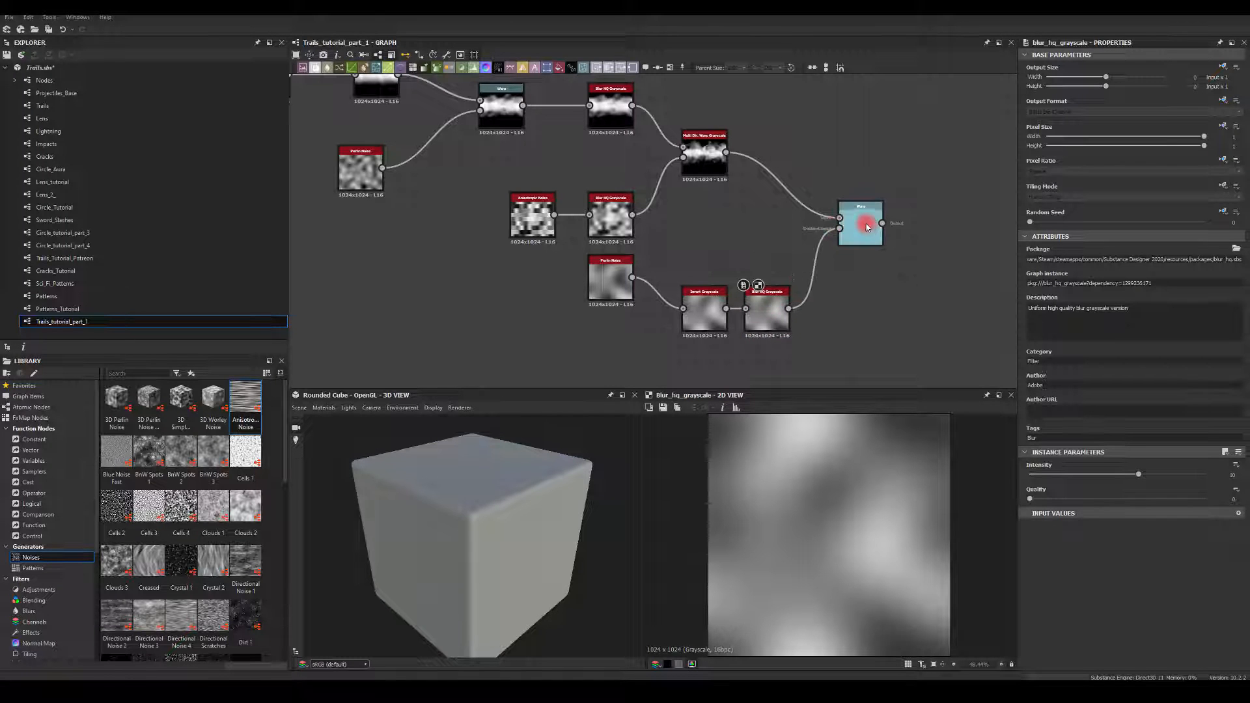
Preview the second Warp and set the disorder of its Perlin Noise to about 0.46
{"action": "double_click", "coordinate": [866, 226]}
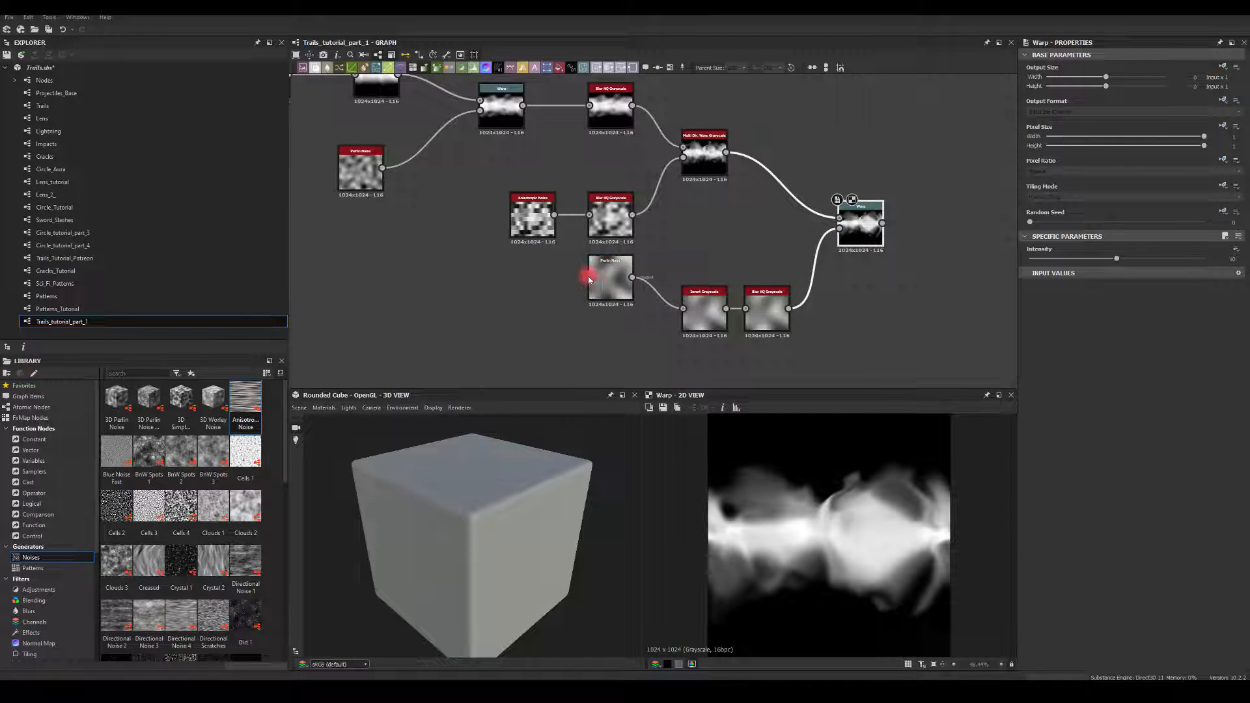
{"action": "left_click", "coordinate": [589, 280]}
{"action": "left_click_drag", "start_coordinate": [1030, 499], "coordinate": [1109, 490]}
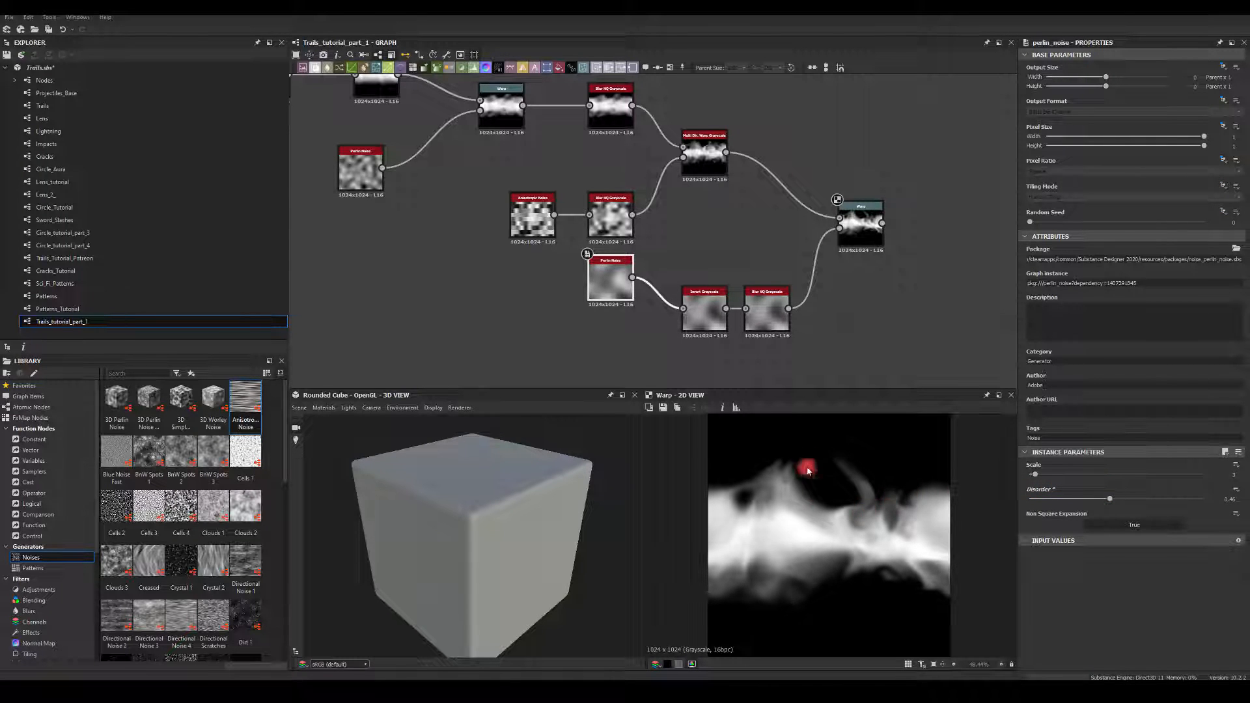
Attach a Transformation 2D node to the second Warp and offset it horizontally to inspect the tiling seam
{"action": "middle_click_drag", "start_coordinate": [886, 309], "coordinate": [718, 345]}
{"action": "left_click", "coordinate": [691, 265]}
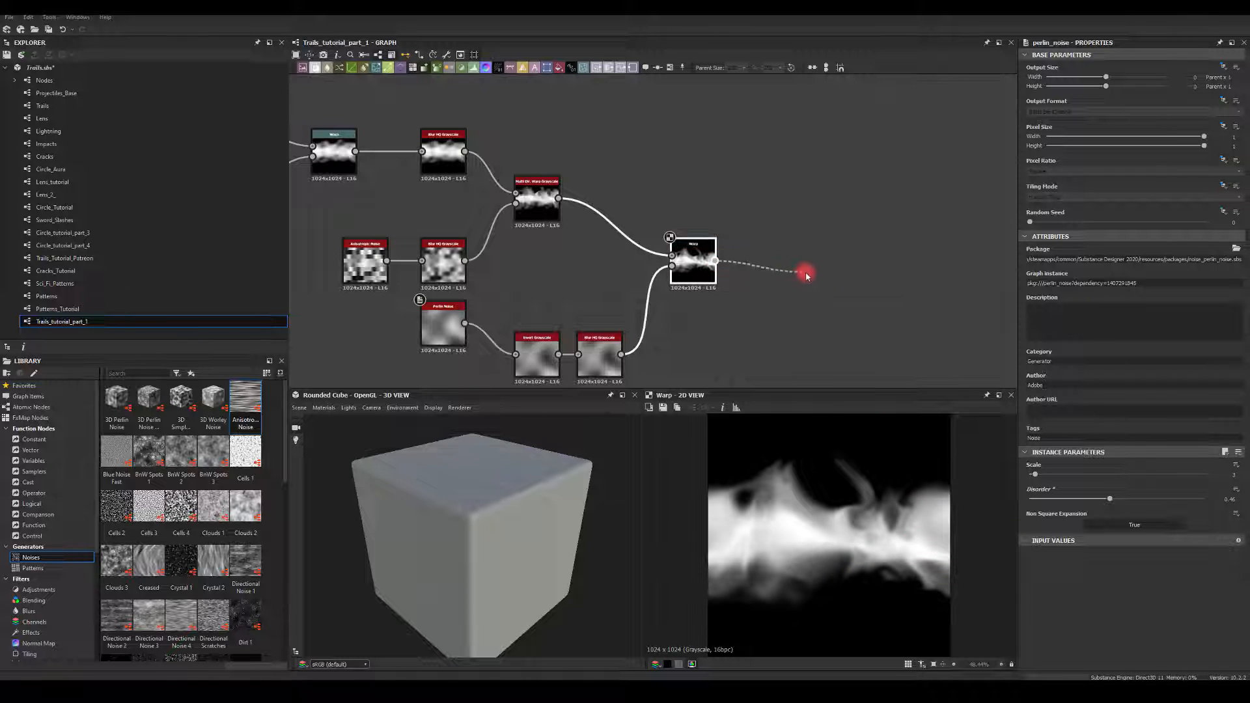
{"action": "left_click_drag", "start_coordinate": [805, 273], "coordinate": [818, 274]}
{"action": "type", "text": "tra"}
{"action": "left_click", "coordinate": [836, 298]}
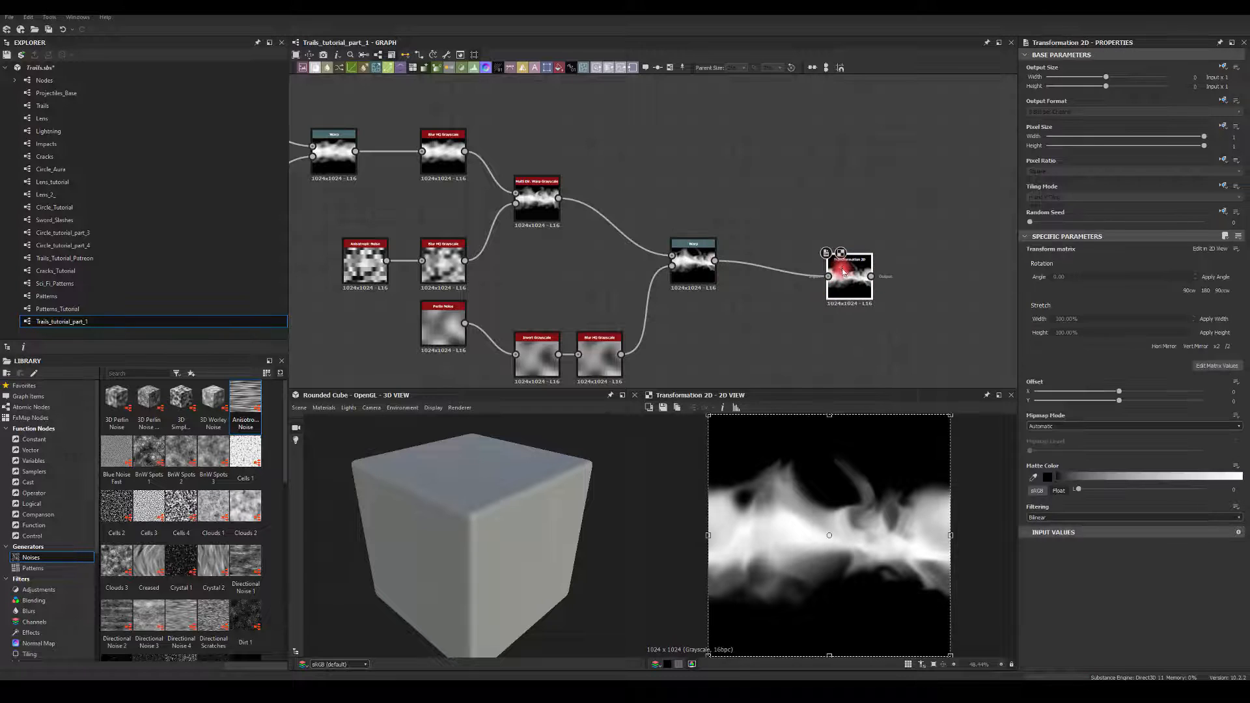
{"action": "left_click_drag", "start_coordinate": [1119, 392], "coordinate": [1158, 394]}
Delete the Transformation 2D node attached to the second Warp
{"action": "left_click_drag", "start_coordinate": [874, 218], "coordinate": [803, 281]}
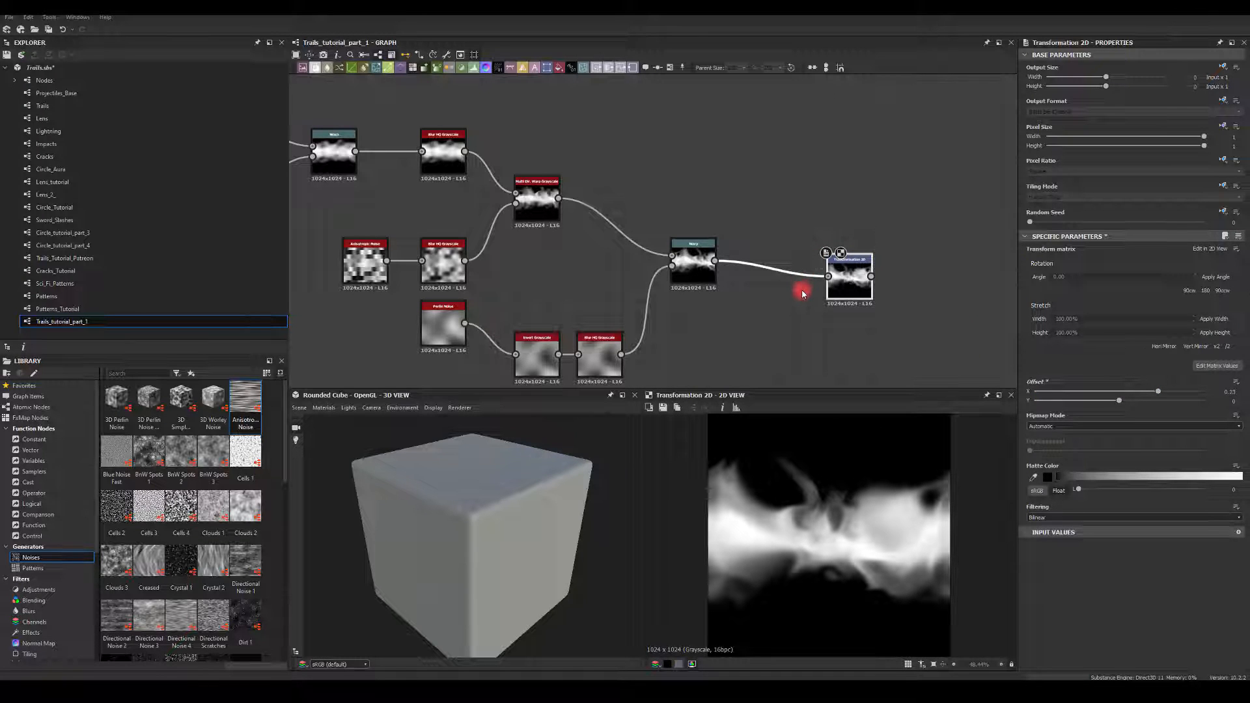
{"action": "key", "text": "Delete"}
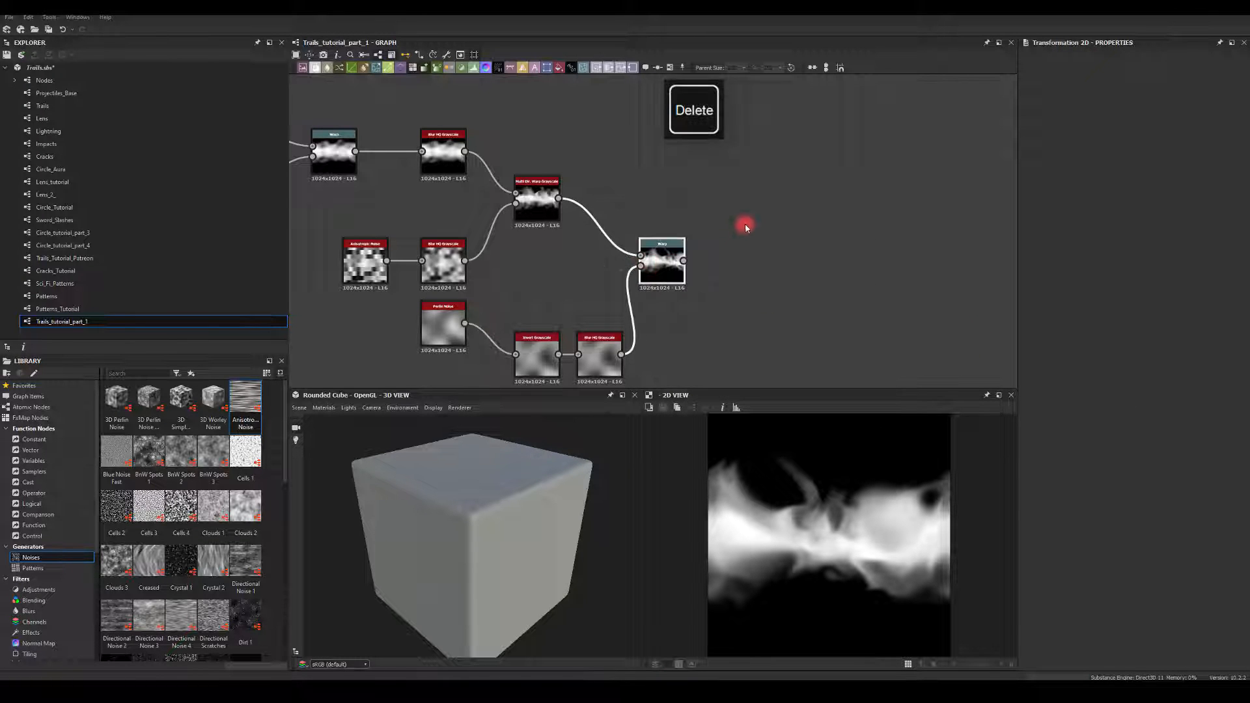
Add a Blend node with the second Warp as background and the Multi Directional Warp as foreground
{"action": "middle_click_drag", "start_coordinate": [744, 223], "coordinate": [621, 180]}
{"action": "left_click_drag", "start_coordinate": [585, 235], "coordinate": [725, 192]}
{"action": "type", "text": "bl"}
{"action": "left_click", "coordinate": [741, 211]}
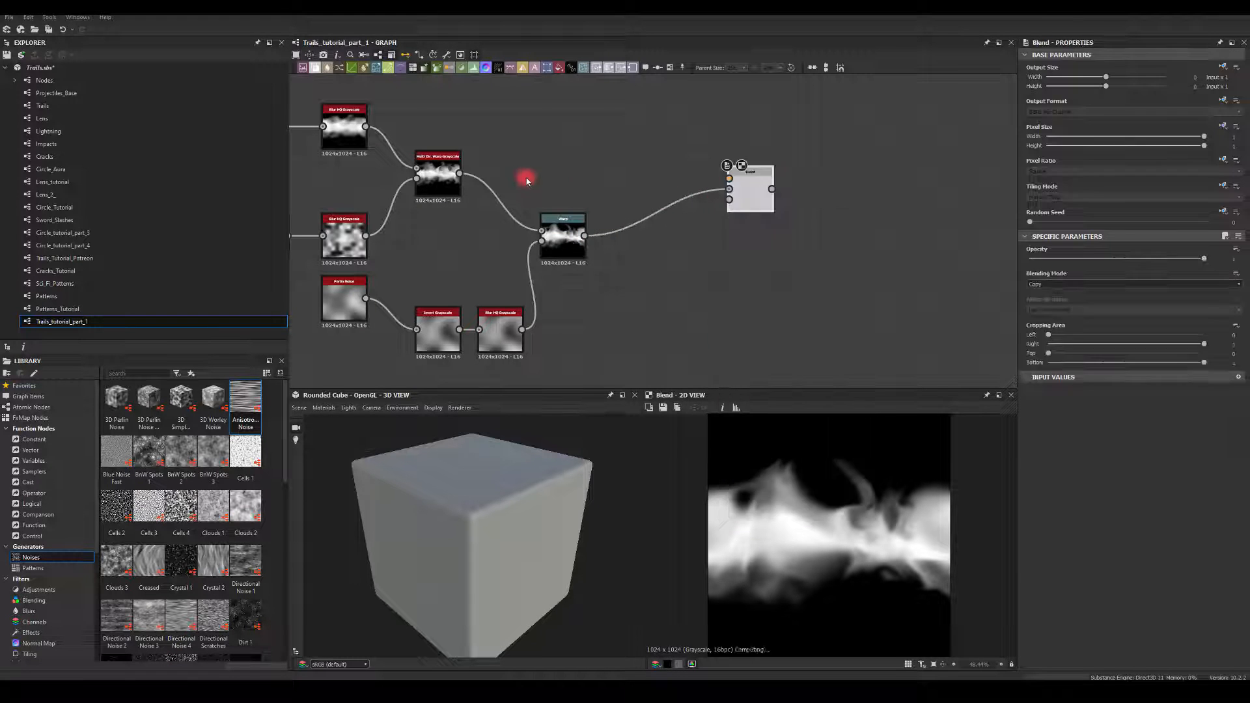
{"action": "left_click_drag", "start_coordinate": [453, 177], "coordinate": [752, 197]}
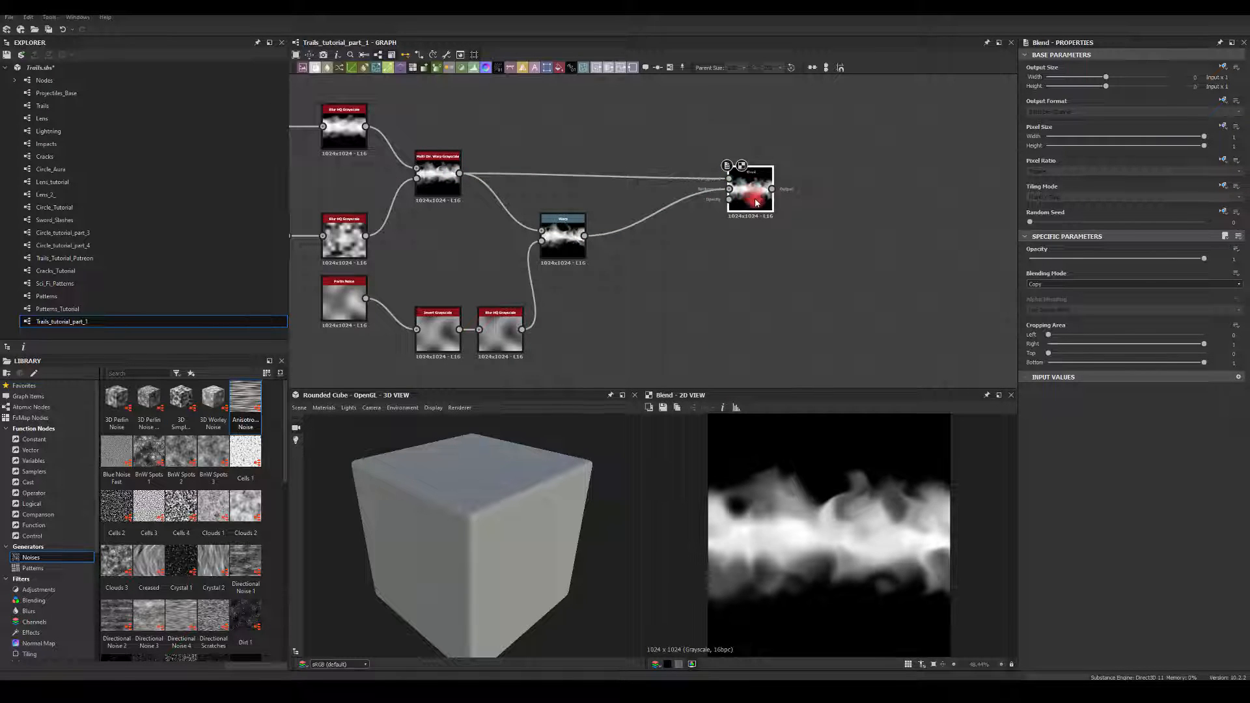
Try the Subtract, Add (Linear Dodge) and Multiply blending modes on the Blend node while varying its opacity
{"action": "left_click", "coordinate": [1042, 284]}
{"action": "left_click", "coordinate": [1046, 307]}
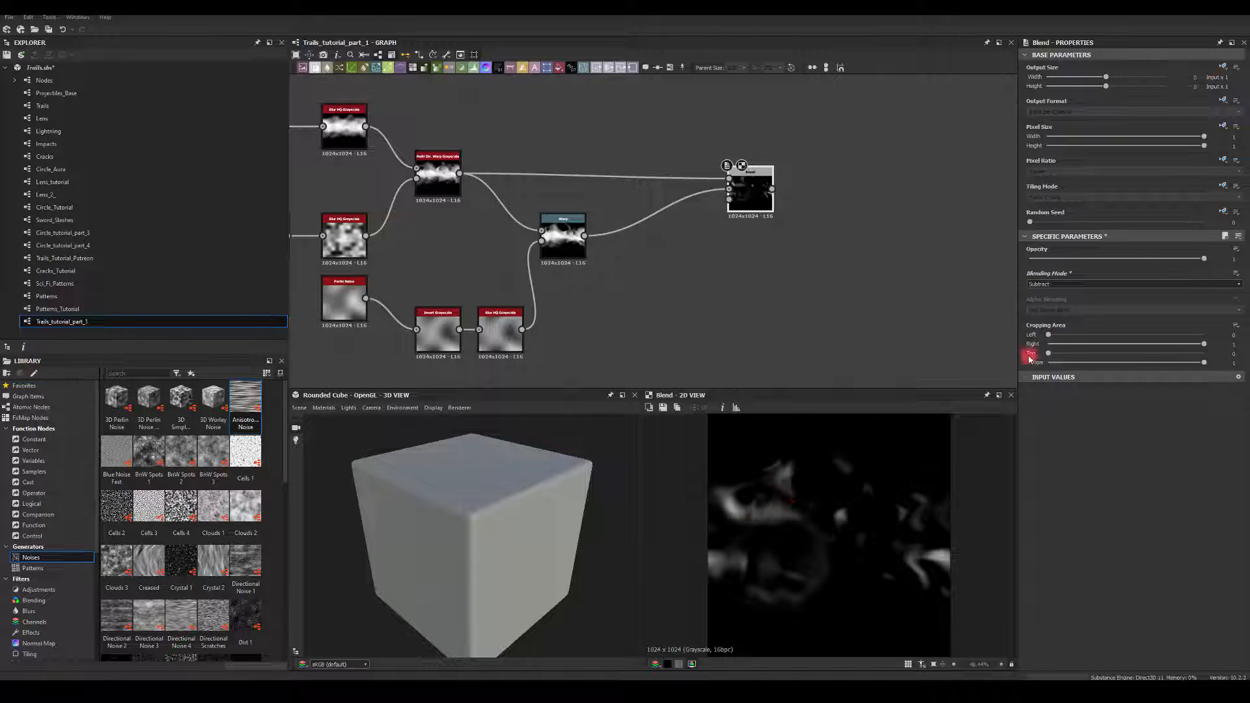
{"action": "mouse_move", "coordinate": [1204, 259]}
{"action": "left_mouse_down"}
{"action": "mouse_move", "coordinate": [1158, 259]}
{"action": "mouse_move", "coordinate": [1212, 261]}
{"action": "left_mouse_up"}
{"action": "left_click", "coordinate": [1065, 286]}
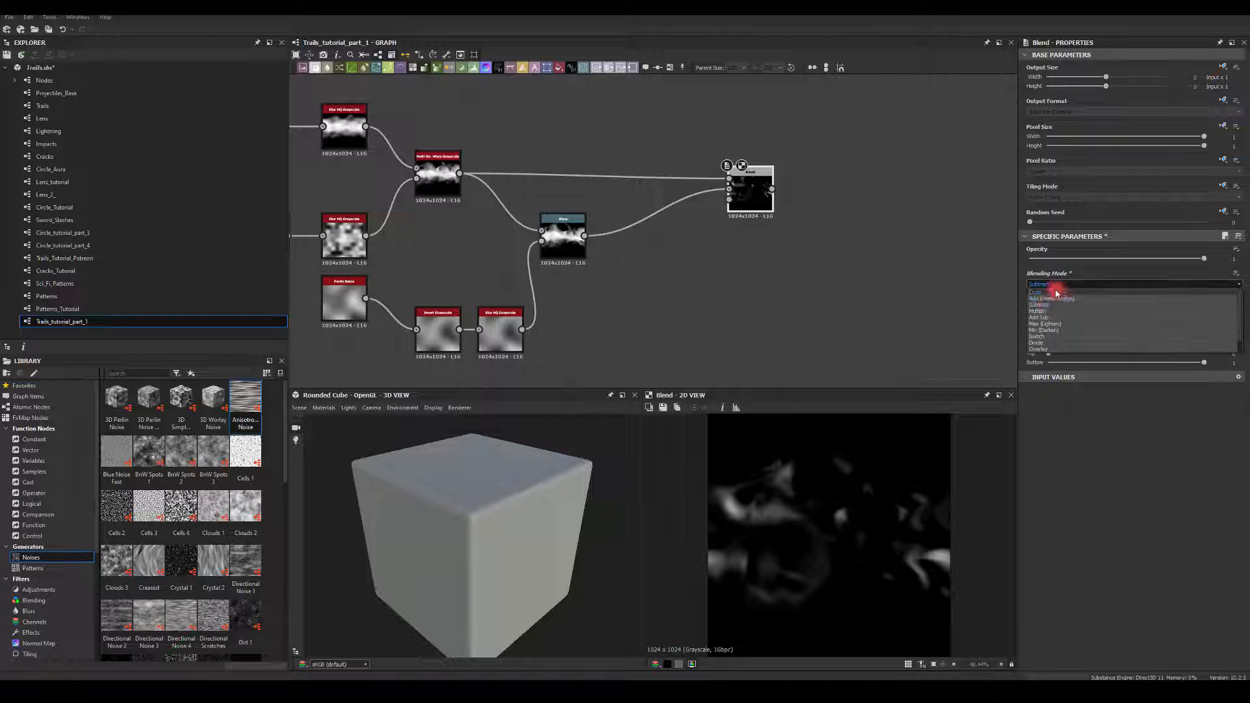
{"action": "left_click", "coordinate": [1044, 299]}
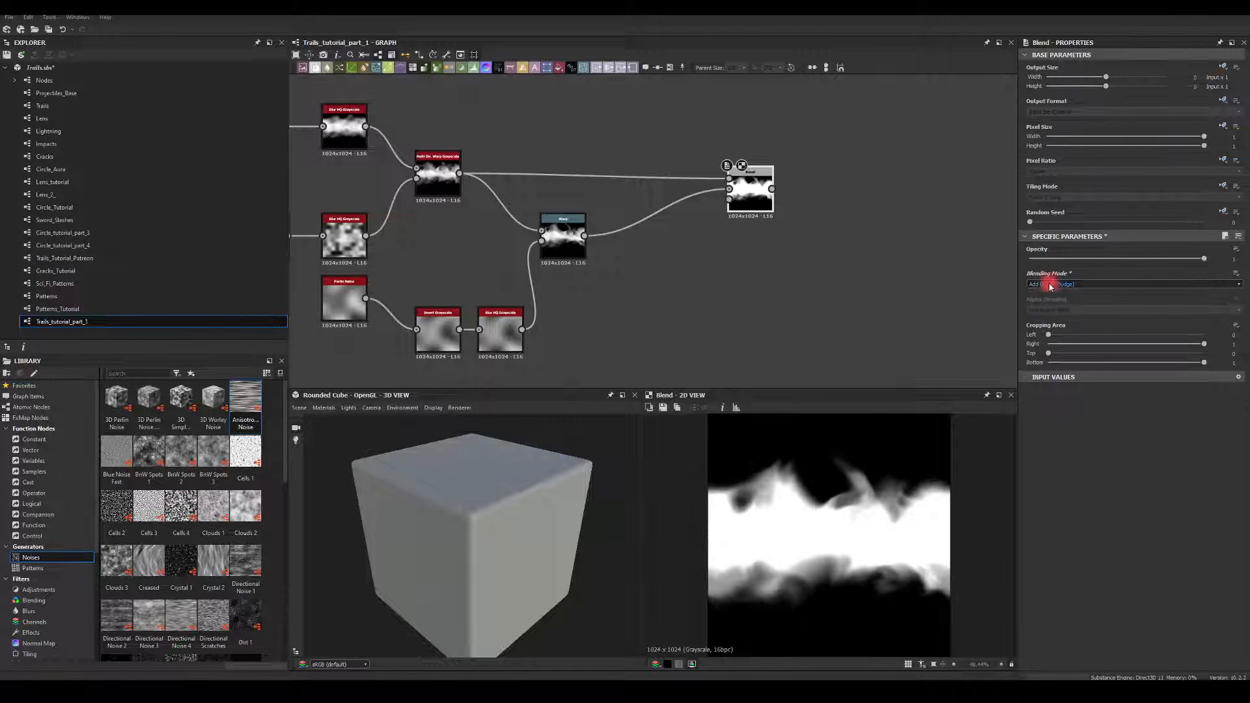
{"action": "left_click", "coordinate": [1050, 285]}
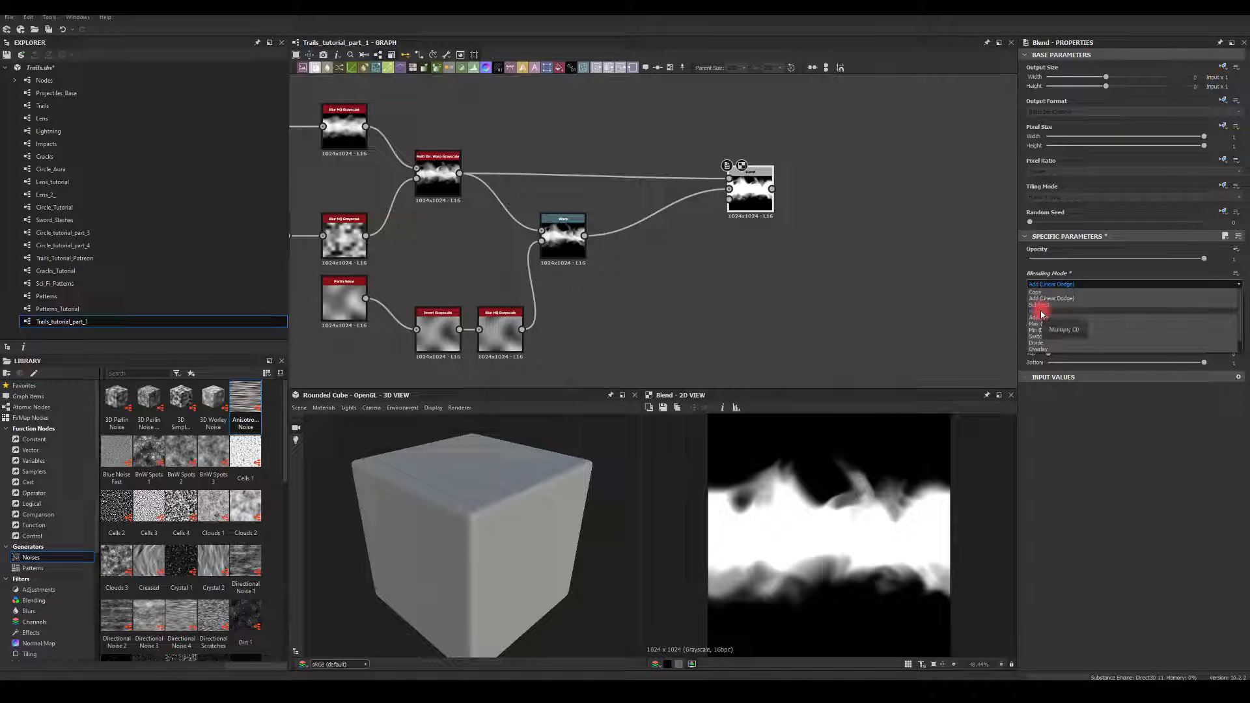
{"action": "left_click", "coordinate": [1042, 315]}
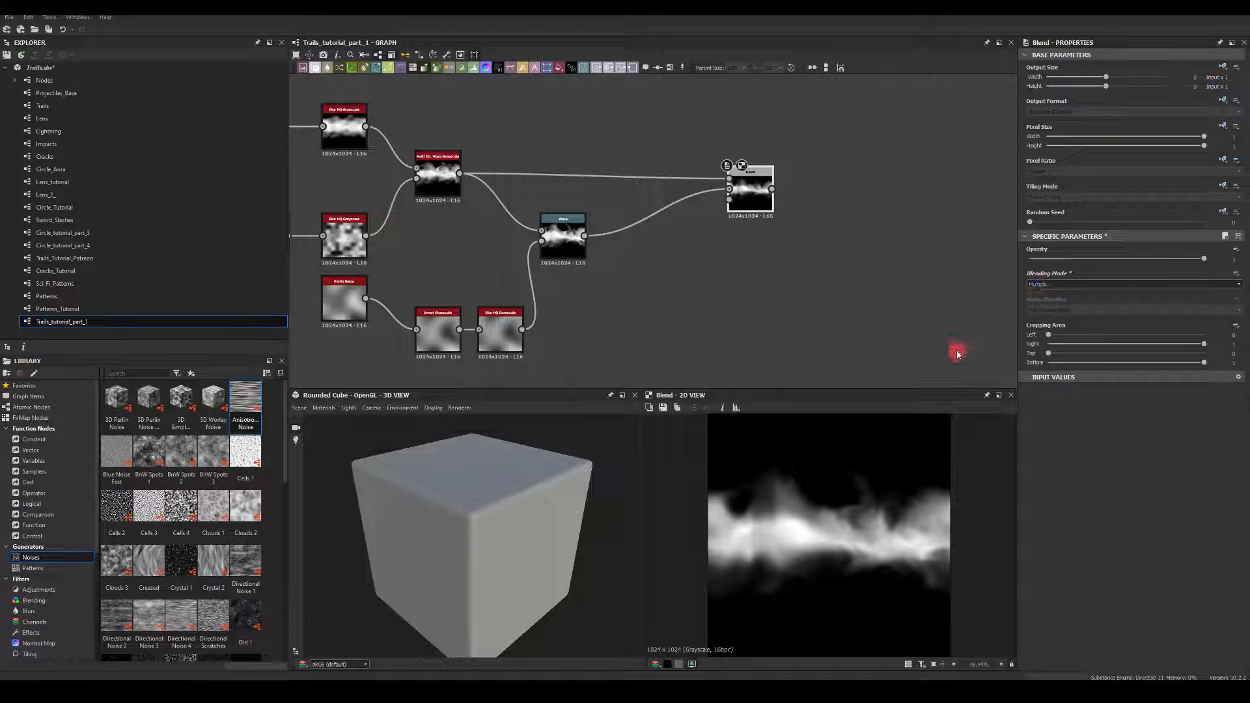
{"action": "left_click_drag", "start_coordinate": [1203, 259], "coordinate": [1235, 260]}
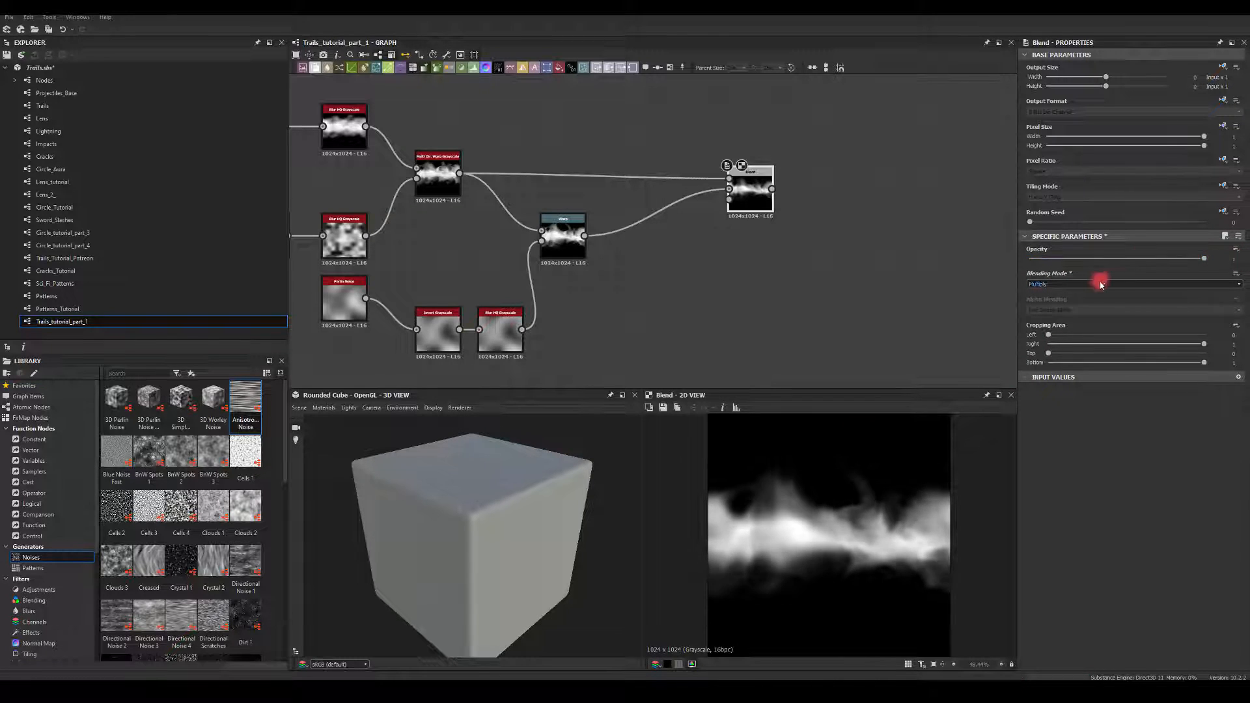
Compare the Add Sub, Max (Lighten), Min (Darken) and Overlay blending modes on the Blend node, varying the opacity
{"action": "left_click", "coordinate": [1040, 284]}
{"action": "left_click", "coordinate": [1042, 317]}
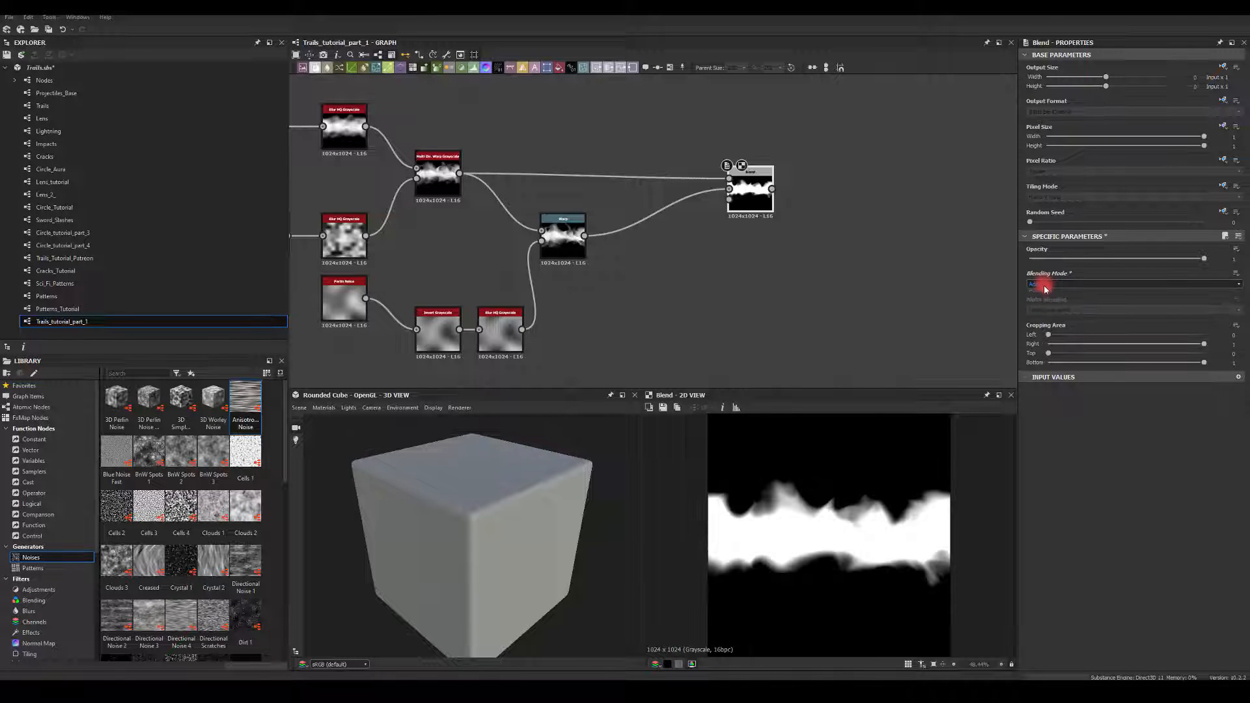
{"action": "left_click", "coordinate": [1046, 284]}
{"action": "left_click", "coordinate": [1044, 324]}
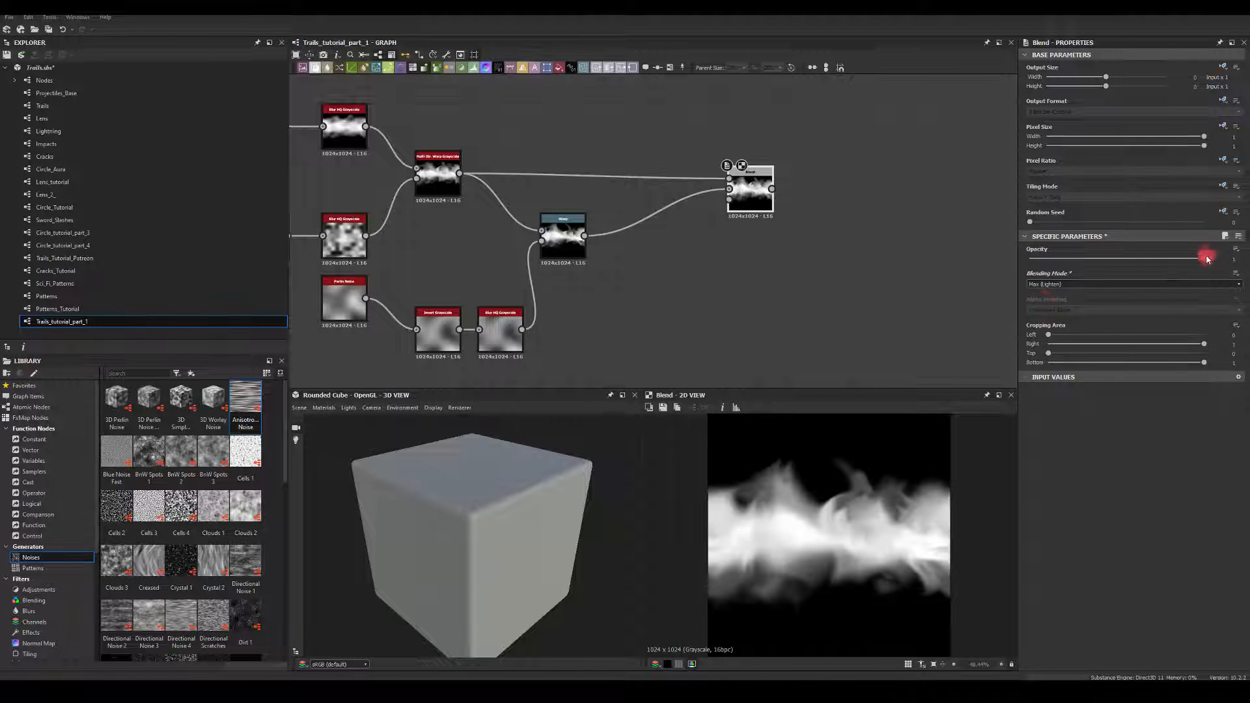
{"action": "left_click_drag", "start_coordinate": [1203, 258], "coordinate": [1227, 272]}
{"action": "left_click", "coordinate": [1054, 290]}
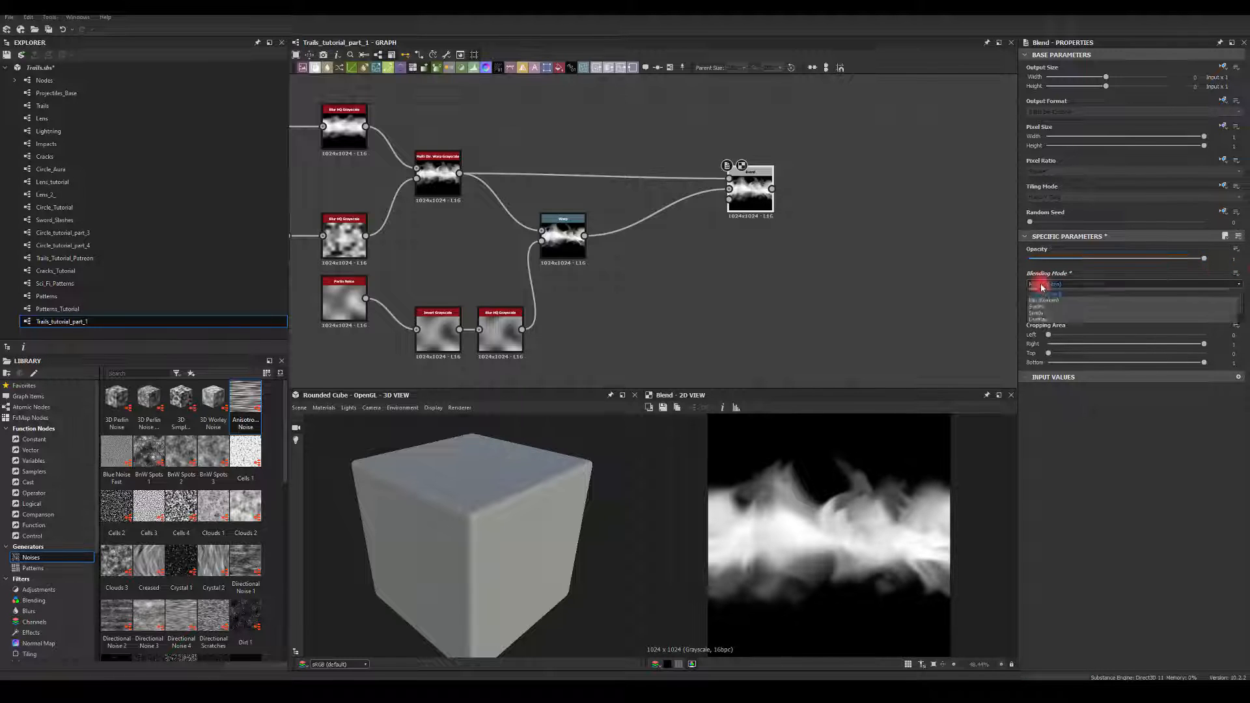
{"action": "left_click", "coordinate": [1038, 329]}
{"action": "left_click_drag", "start_coordinate": [1108, 267], "coordinate": [1204, 258]}
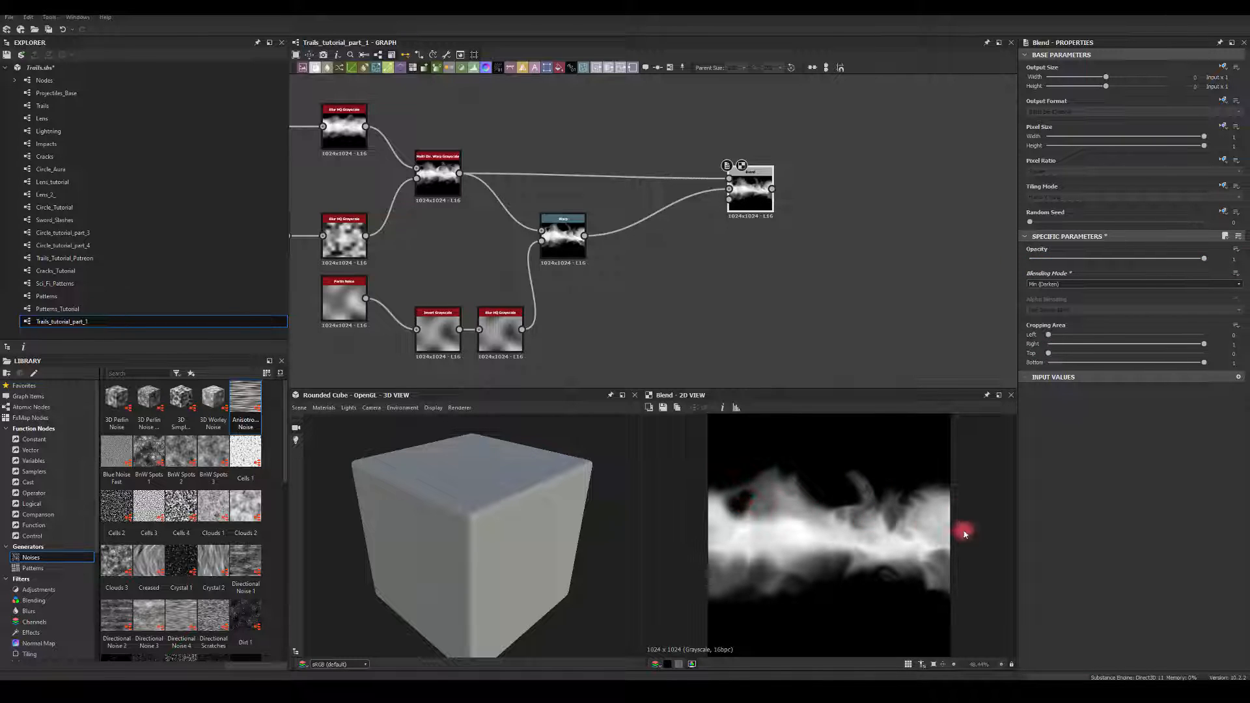
{"action": "left_click", "coordinate": [1030, 284]}
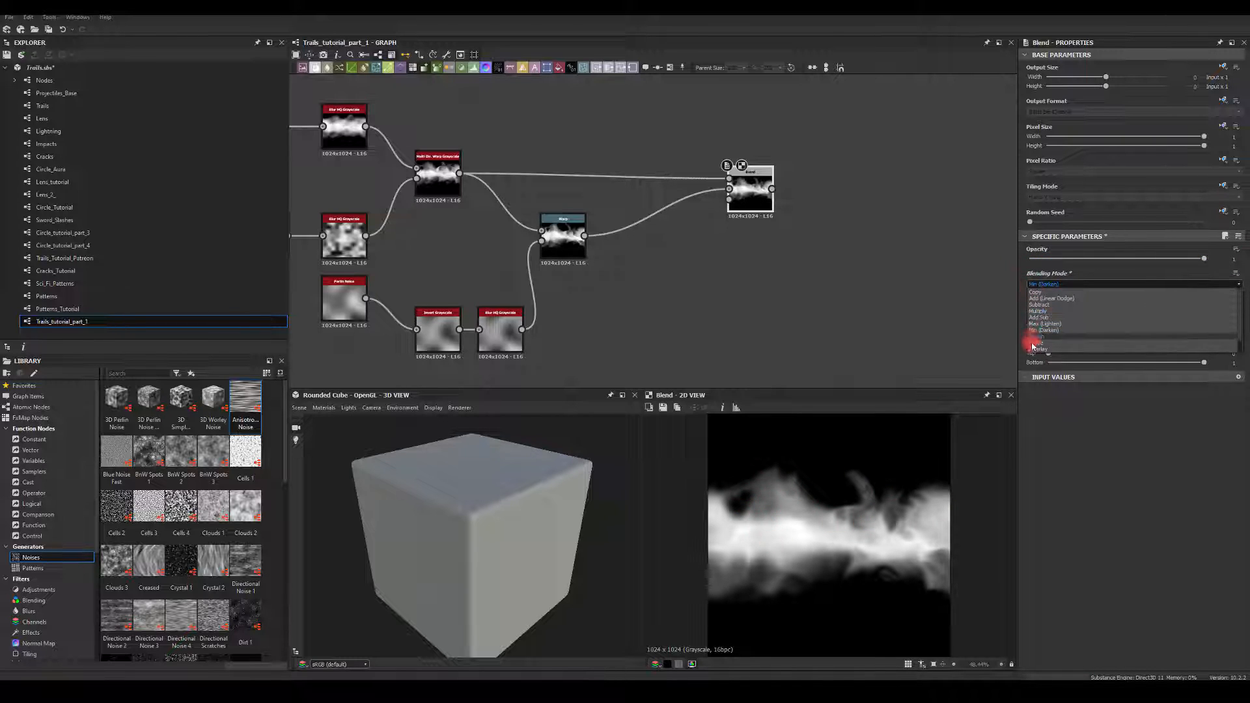
{"action": "left_click", "coordinate": [1034, 352]}
Set the Blend node's blending mode to Max (Lighten) and move the node closer to the second Warp
{"action": "left_click", "coordinate": [1041, 285]}
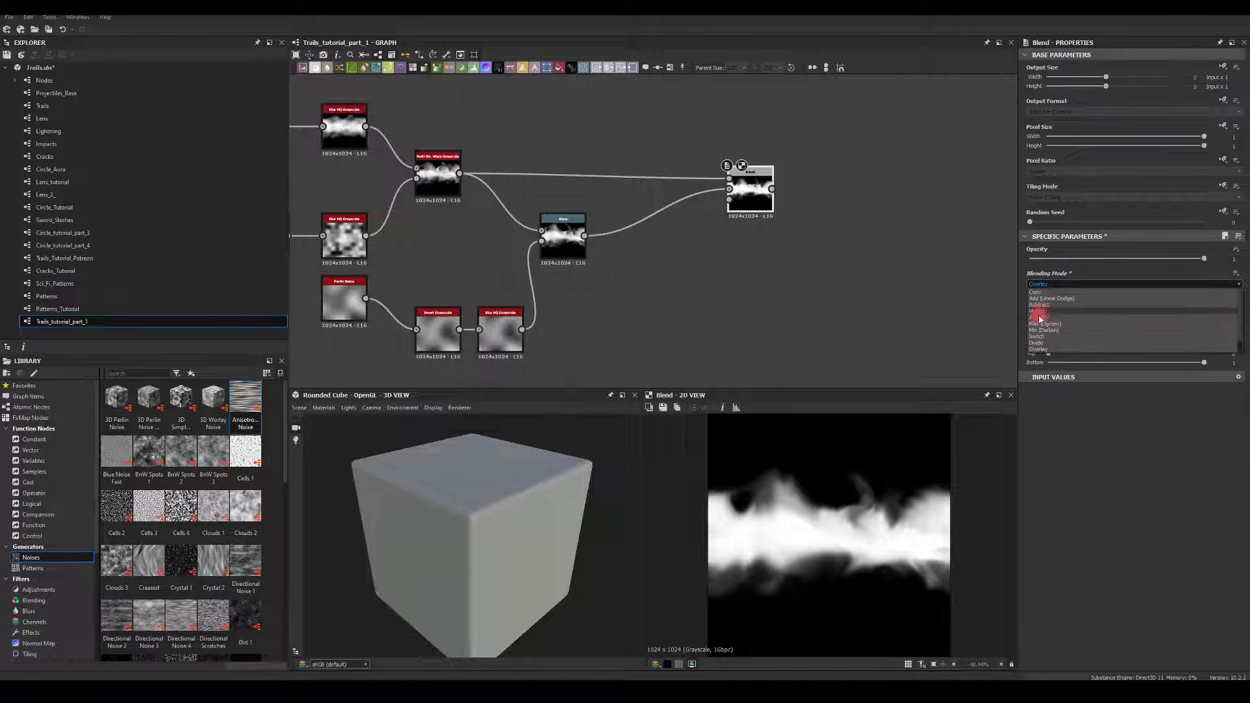
{"action": "left_click", "coordinate": [1037, 319]}
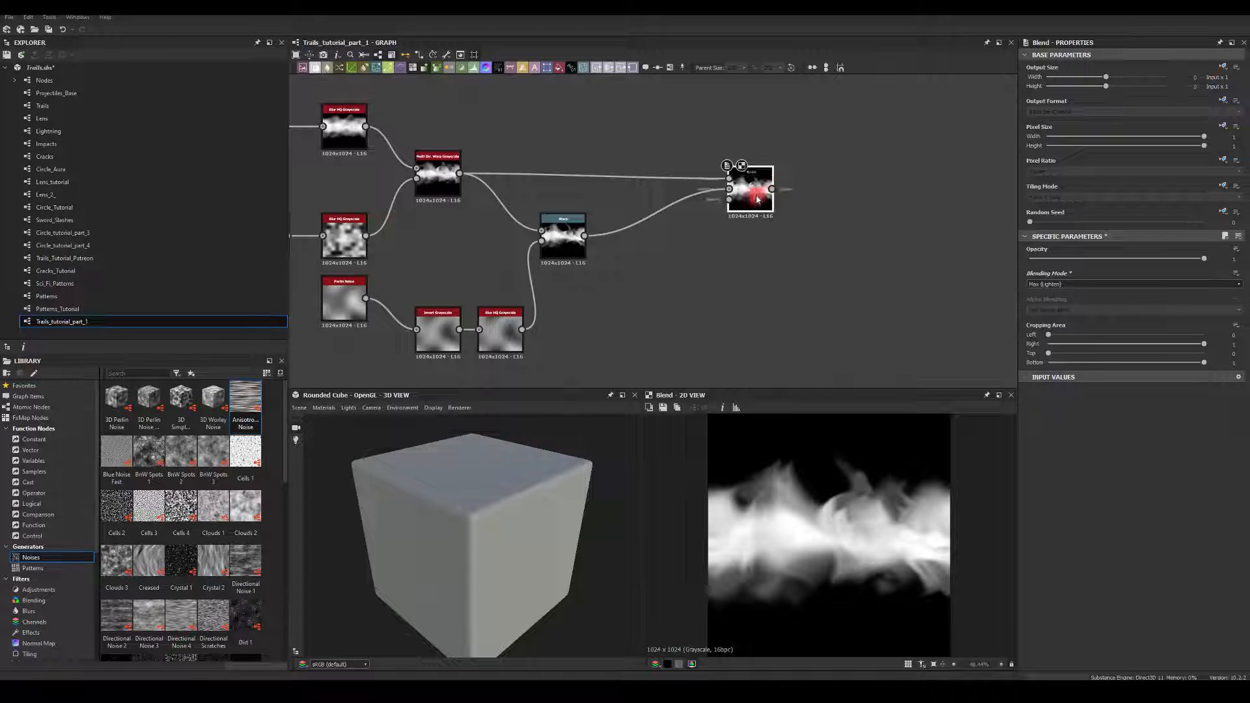
{"action": "left_click_drag", "start_coordinate": [752, 188], "coordinate": [705, 182]}
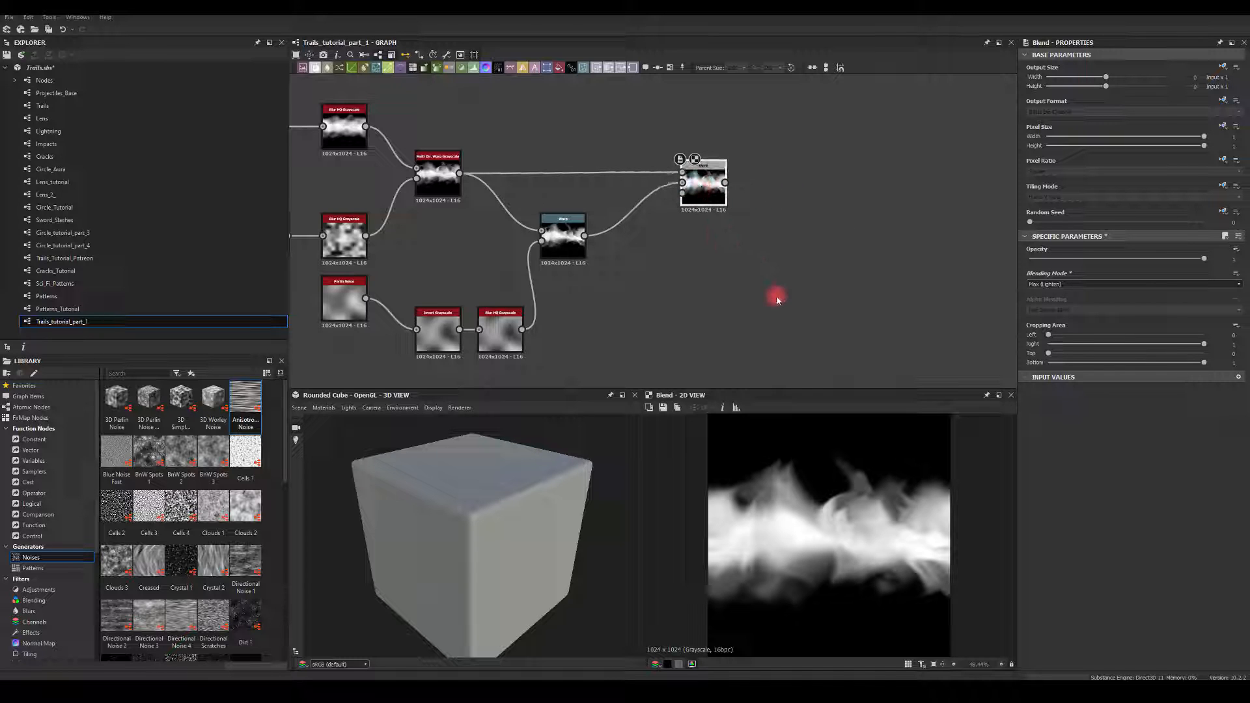
Check the Blend's tiling seam with a temporary Transformation 2D node offset horizontally up to 0.5, and delete that node
{"action": "middle_click_drag", "start_coordinate": [738, 267], "coordinate": [653, 283]}
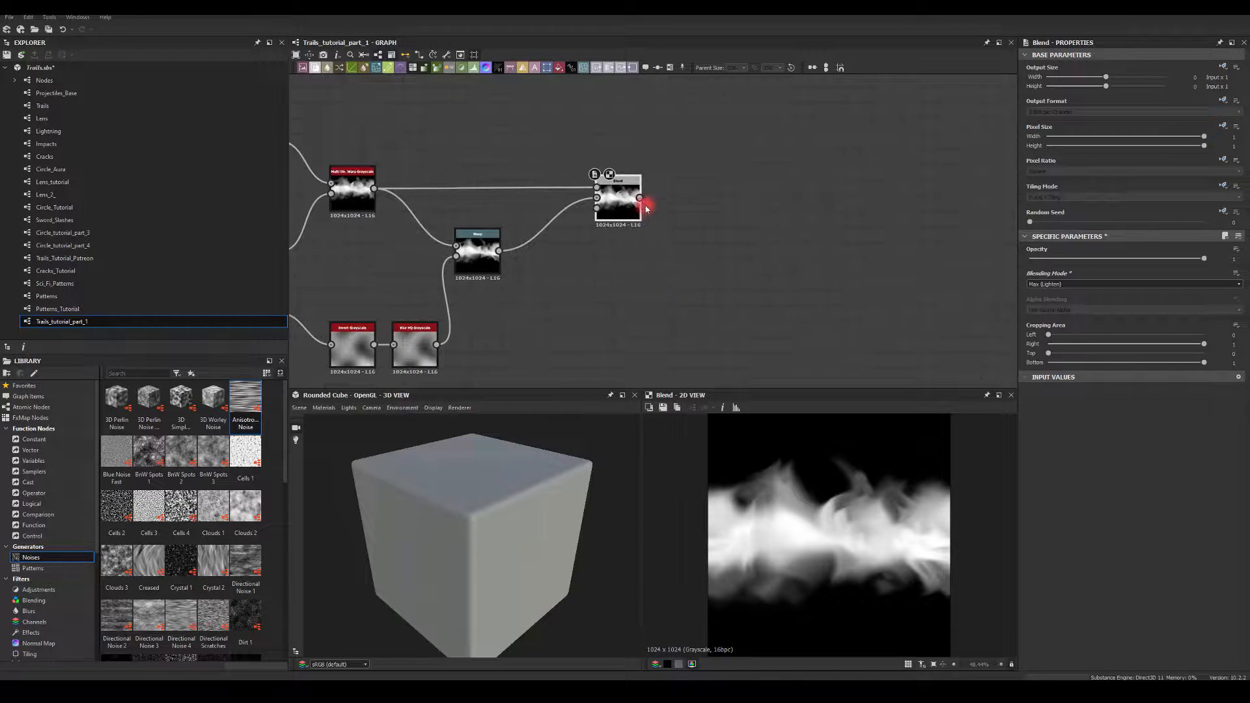
{"action": "left_click_drag", "start_coordinate": [640, 198], "coordinate": [754, 215]}
{"action": "type", "text": "tr"}
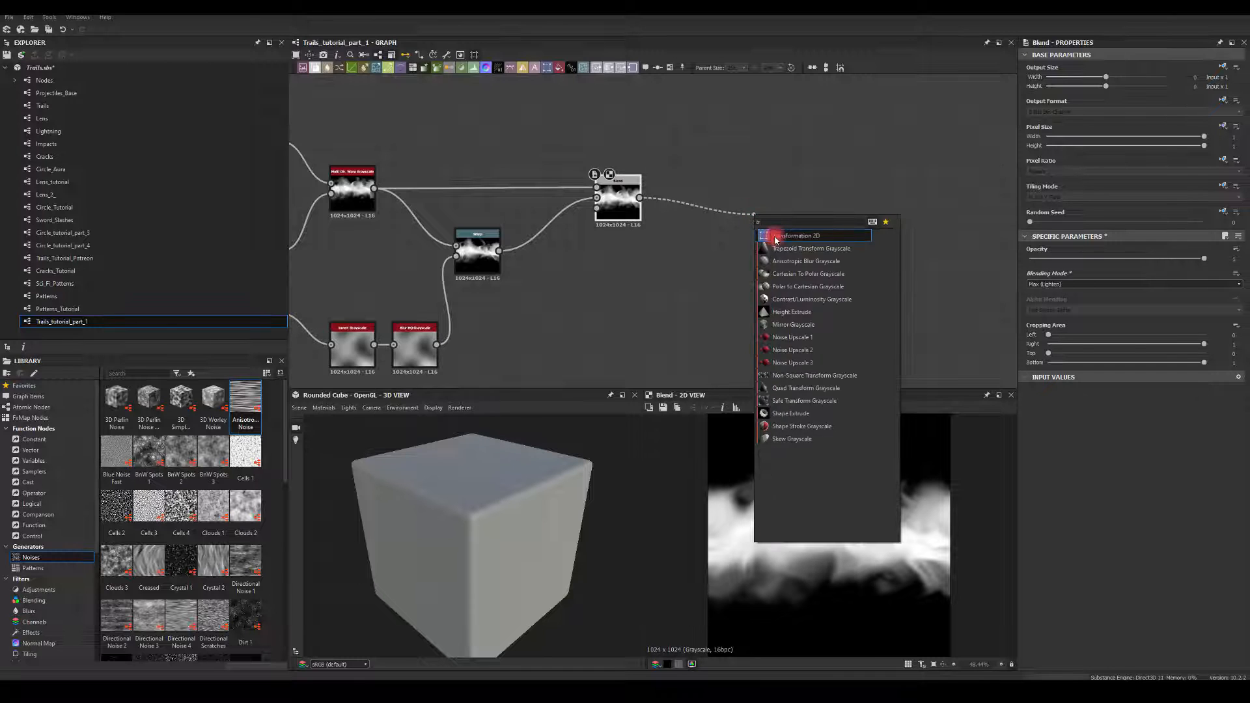
{"action": "left_click", "coordinate": [776, 239]}
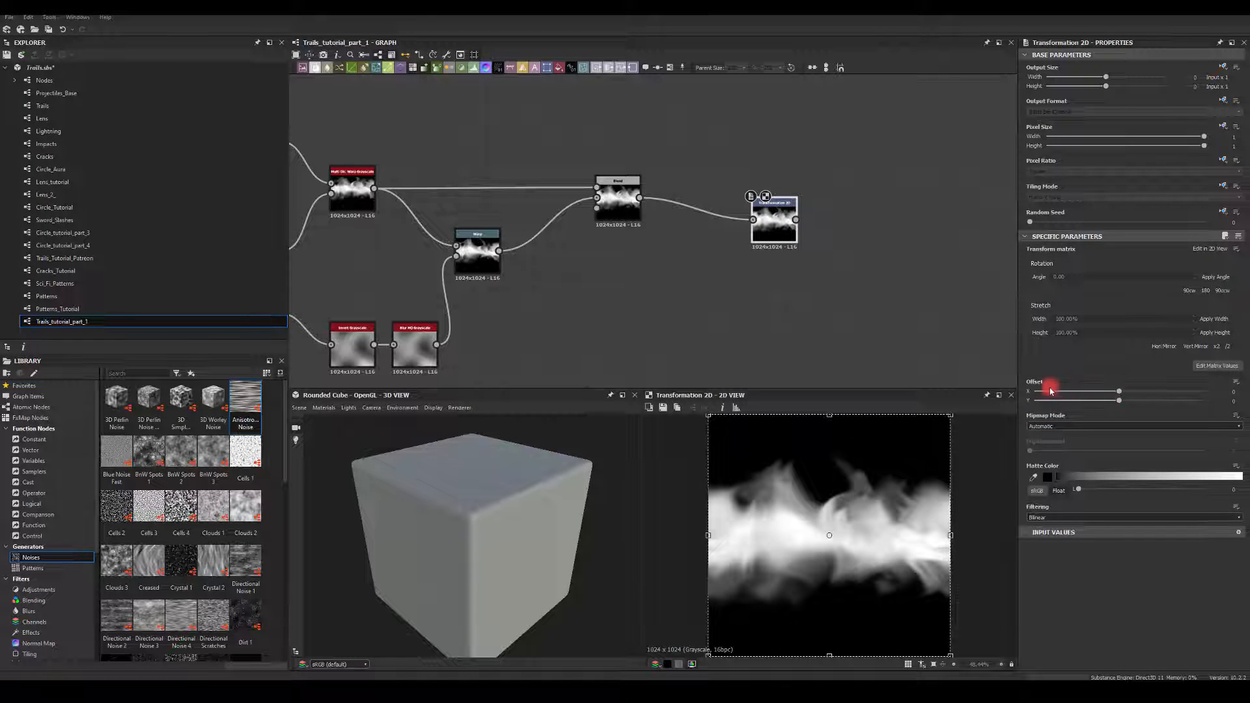
{"action": "left_click_drag", "start_coordinate": [1122, 395], "coordinate": [851, 384]}
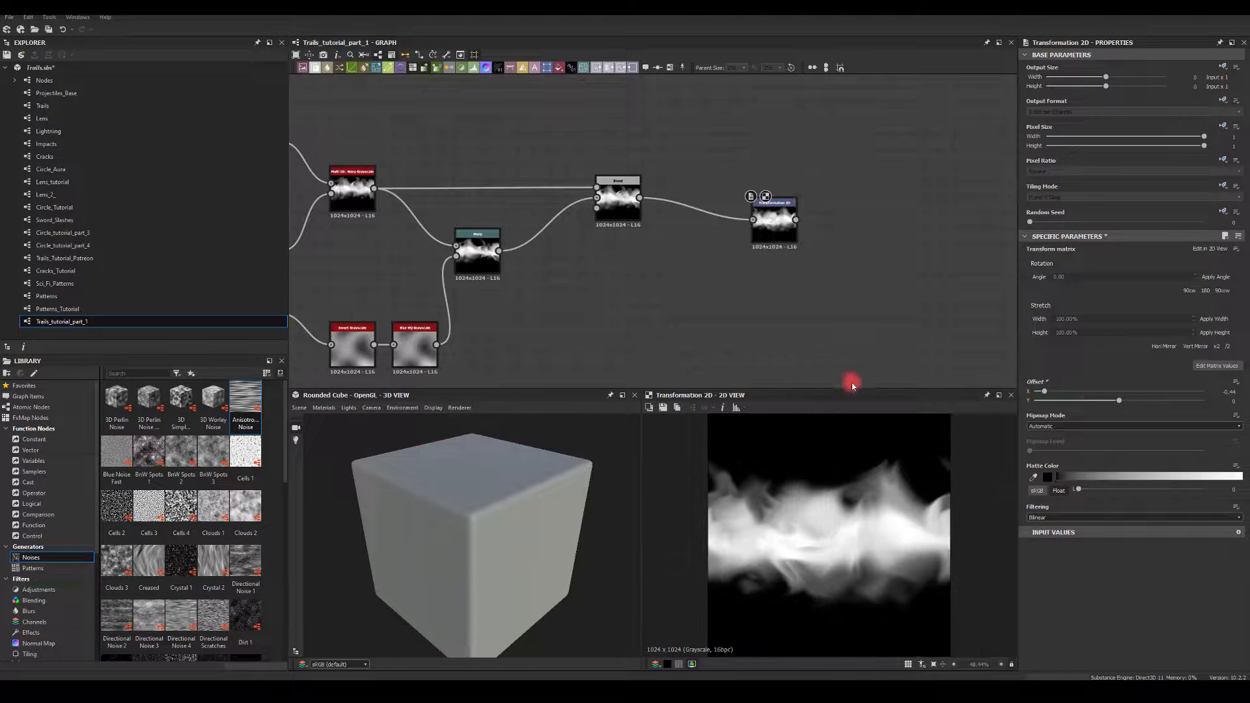
{"action": "left_click", "coordinate": [773, 217]}
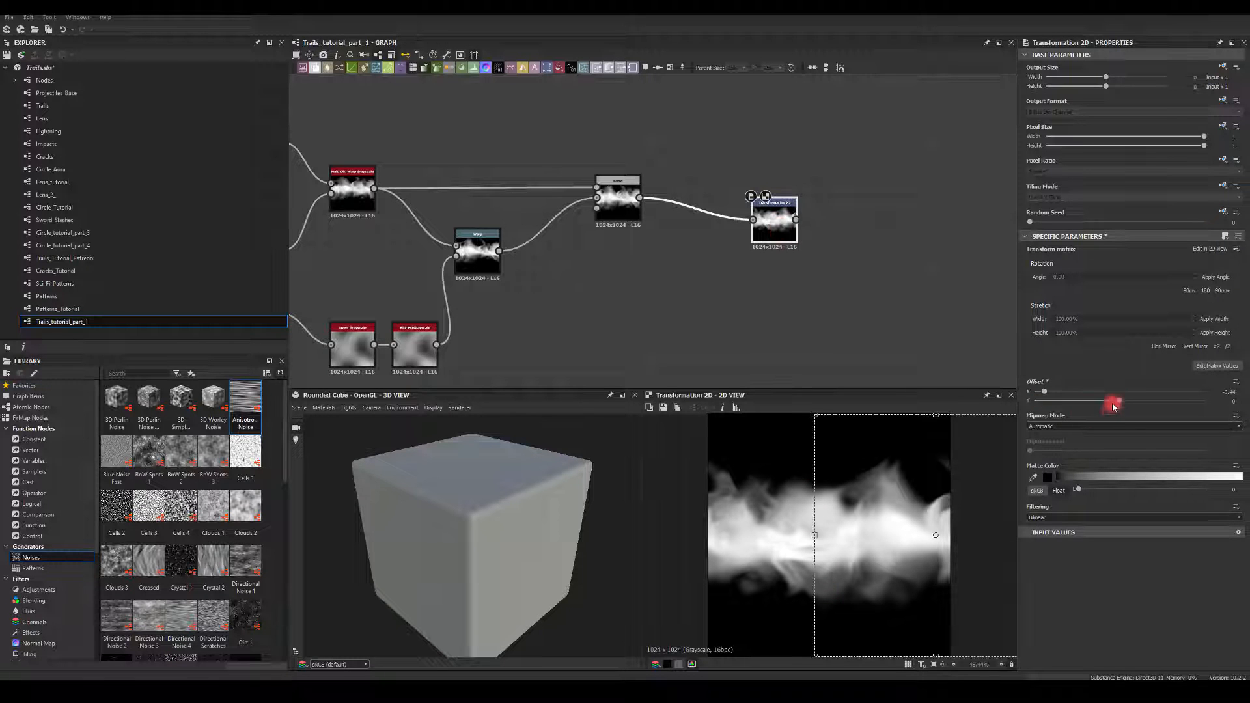
{"action": "left_click_drag", "start_coordinate": [1042, 391], "coordinate": [1203, 391]}
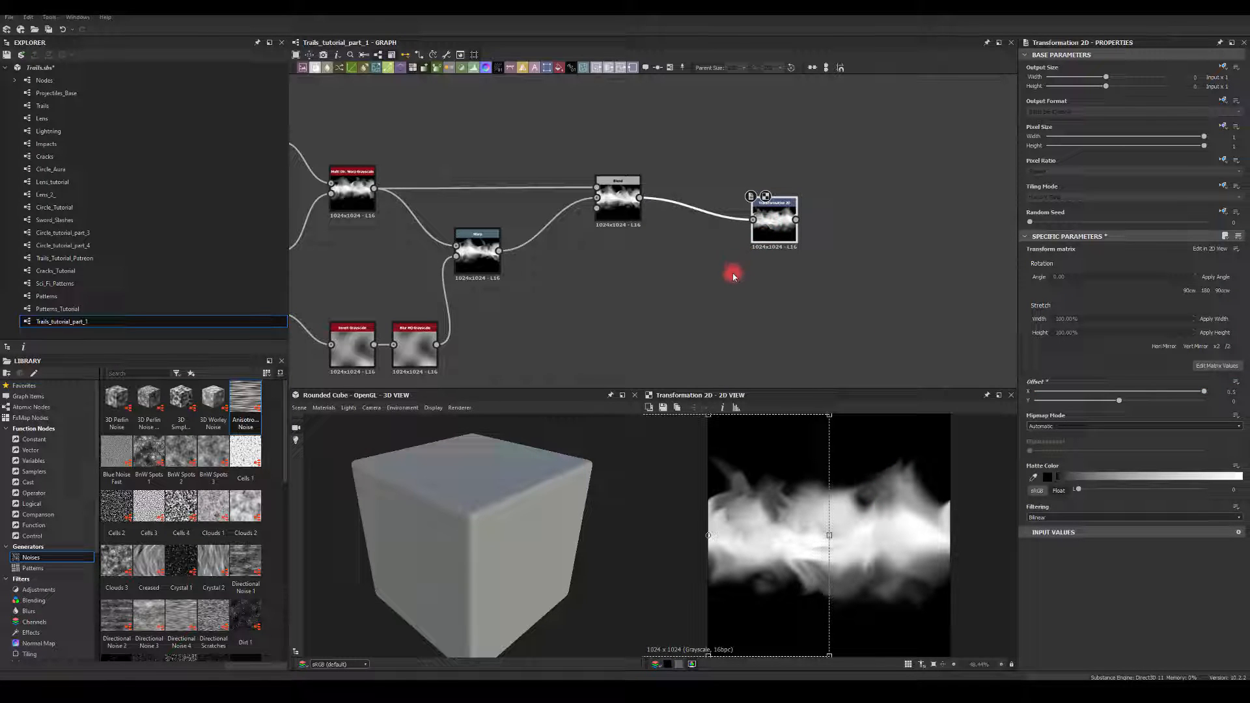
{"action": "key", "text": "Delete"}
Attach a new Warp node to the Blend output and place it slightly below the Blend
{"action": "left_click_drag", "start_coordinate": [639, 198], "coordinate": [786, 224]}
{"action": "type", "text": "wa"}
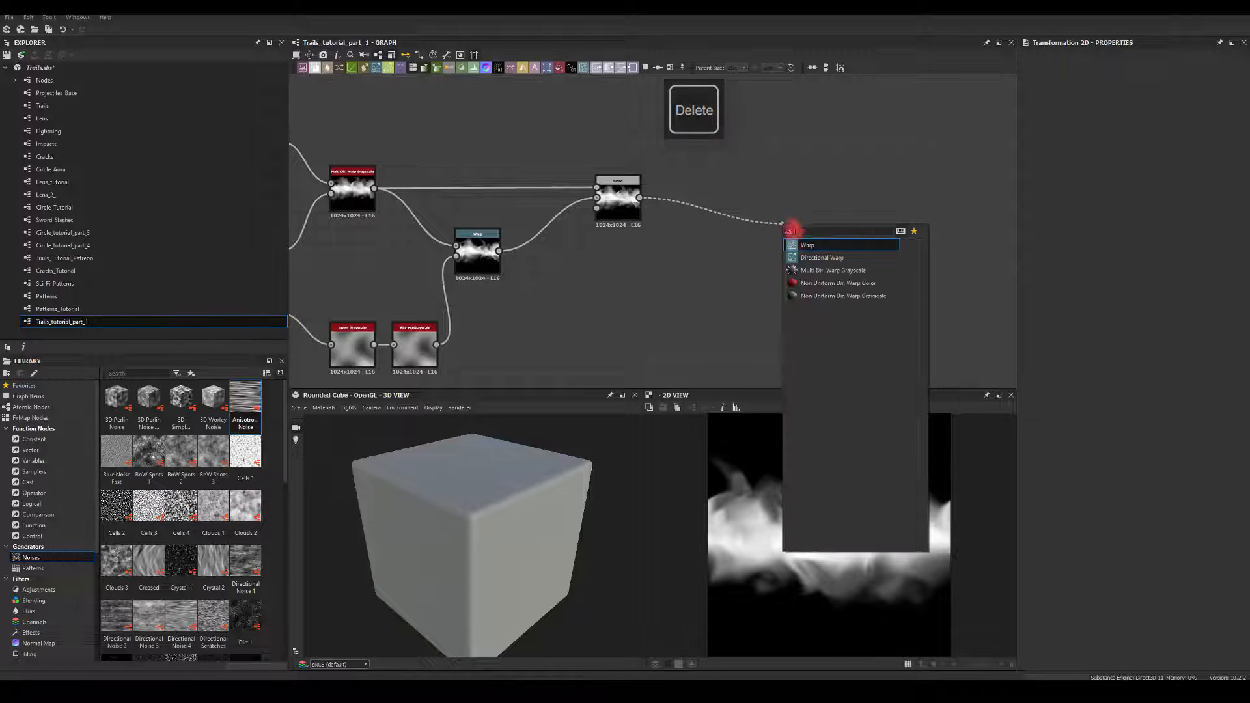
{"action": "left_click", "coordinate": [813, 248]}
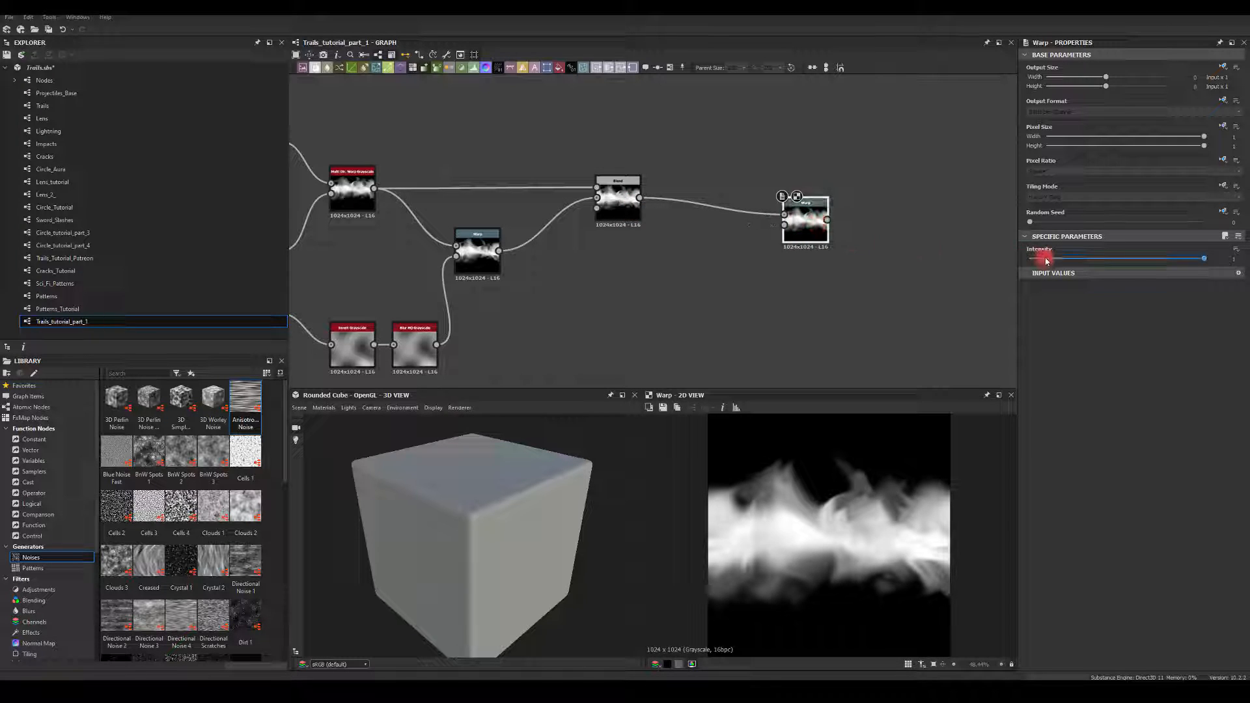
{"action": "left_click_drag", "start_coordinate": [805, 225], "coordinate": [821, 256]}
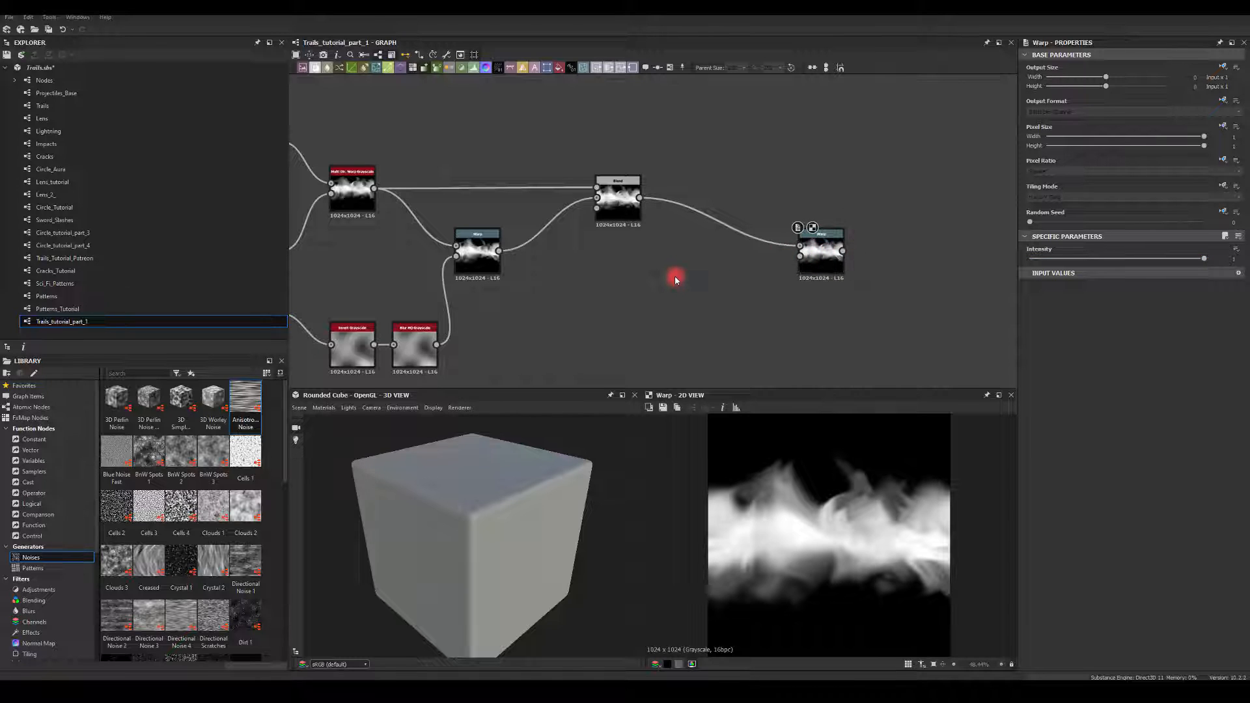
Add a Perlin Noise node with scale 4 and connect it to the new Warp's gradient input
{"action": "key", "text": "Tab"}
{"action": "type", "text": "perlin"}
{"action": "left_click", "coordinate": [692, 296]}
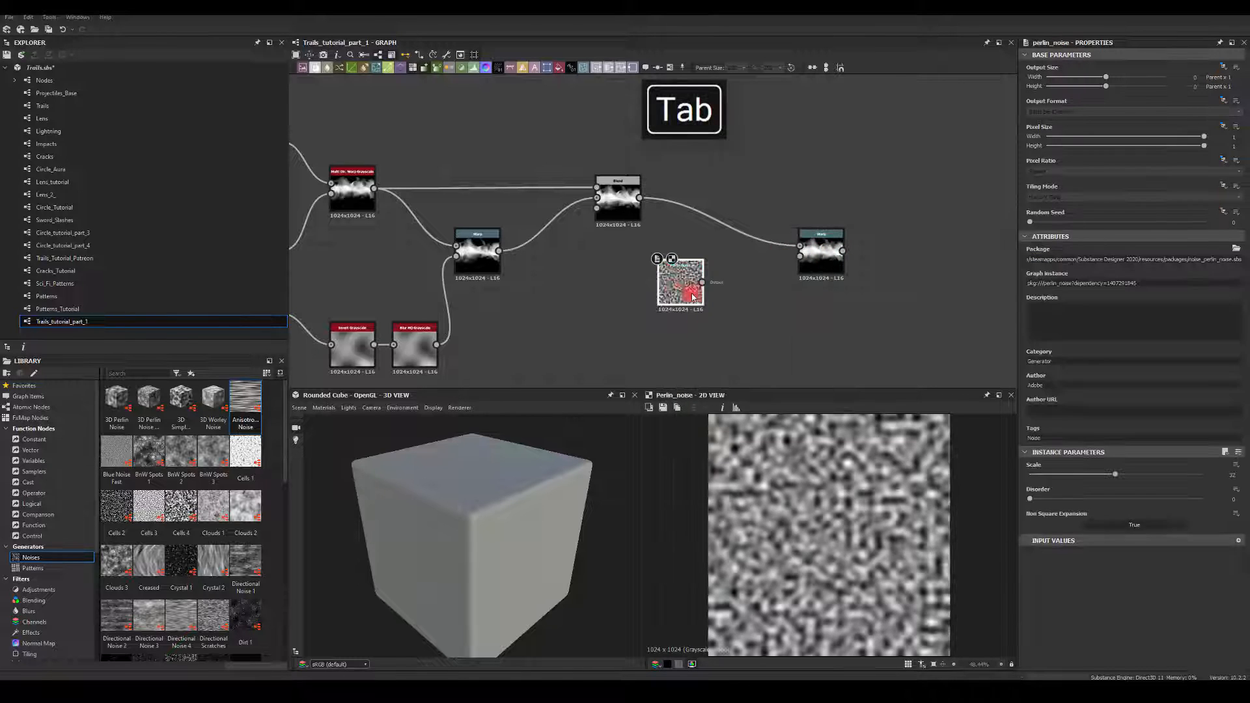
{"action": "left_click", "coordinate": [1041, 474]}
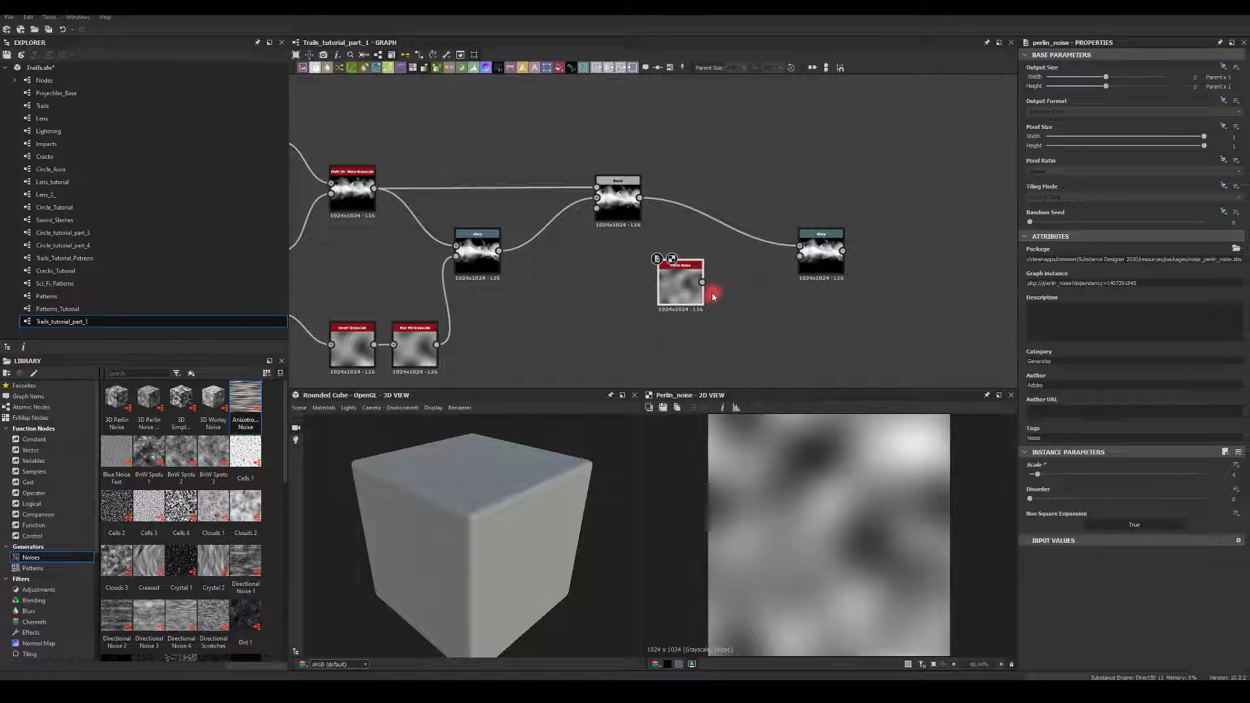
{"action": "left_click_drag", "start_coordinate": [777, 272], "coordinate": [809, 251]}
Preview the new Warp and try an intensity of 10 and stronger values
{"action": "double_click", "coordinate": [812, 251]}
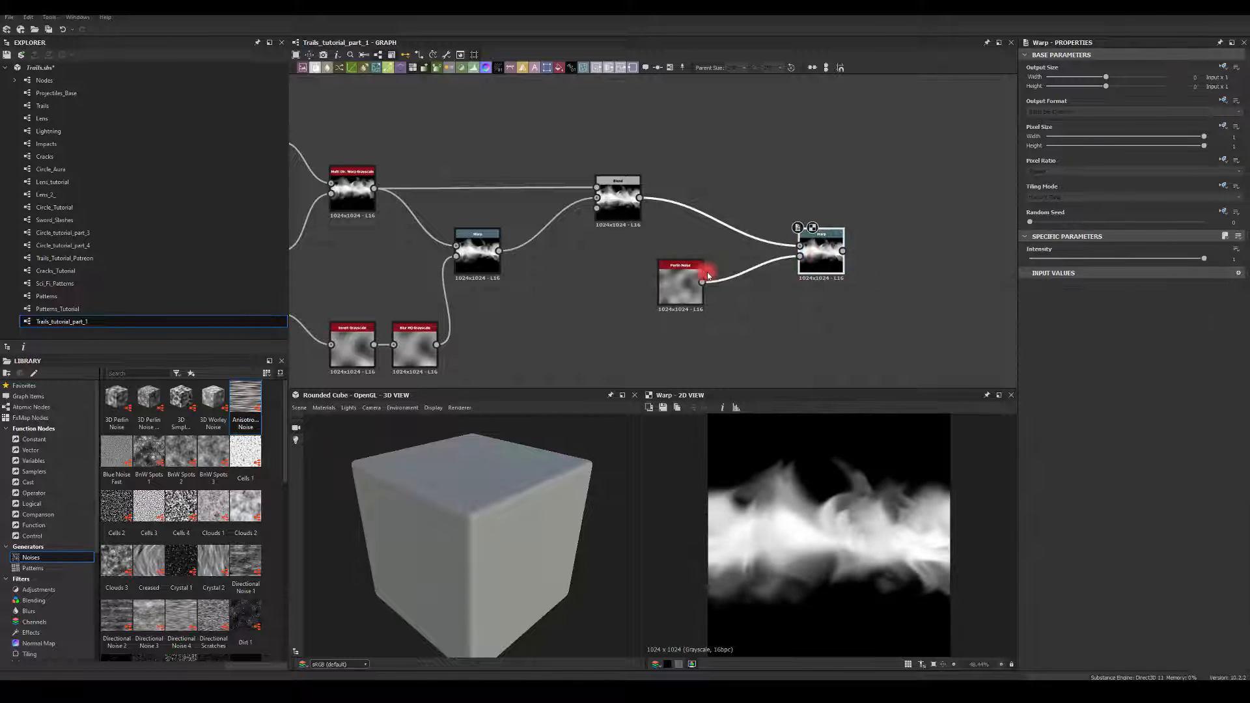
{"action": "left_click", "coordinate": [1227, 258]}
{"action": "type", "text": "10"}
{"action": "key", "text": "Return"}
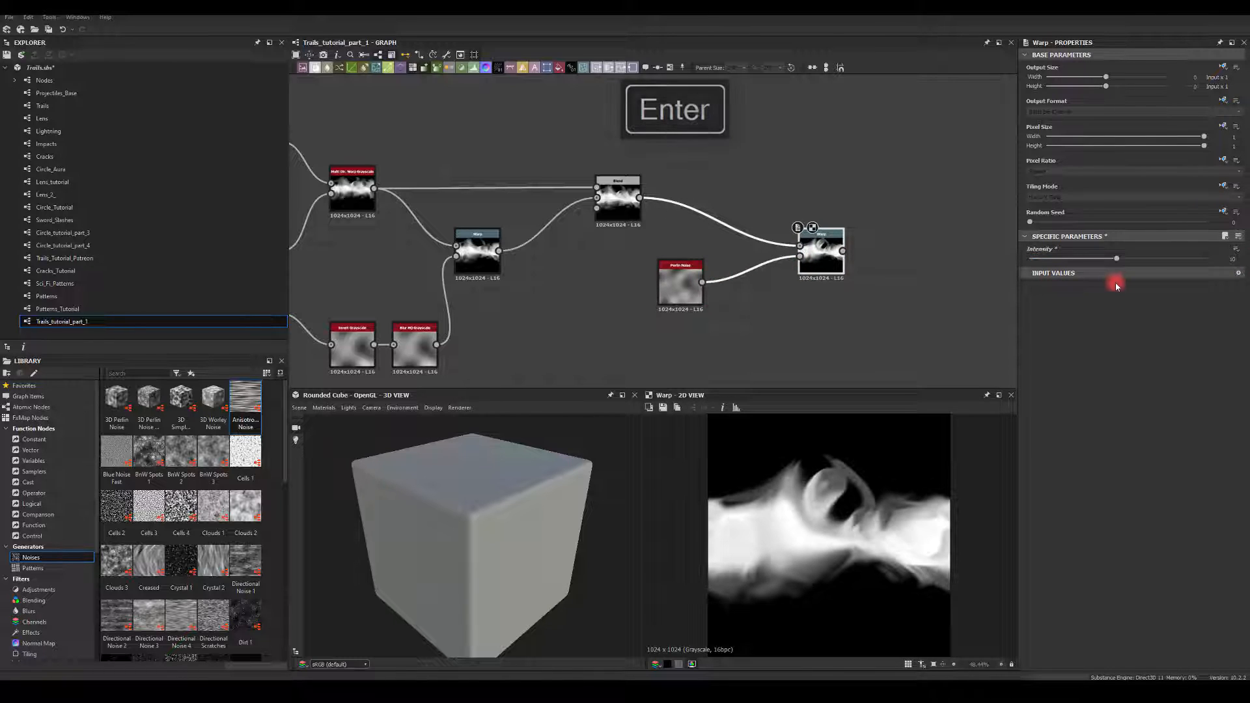
{"action": "left_click_drag", "start_coordinate": [1119, 259], "coordinate": [1169, 268]}
Insert a Blur HQ Grayscale node between the new Perlin Noise and the Warp, with the noise and blur side by side
{"action": "left_click_drag", "start_coordinate": [687, 280], "coordinate": [711, 325]}
{"action": "type", "text": "bl"}
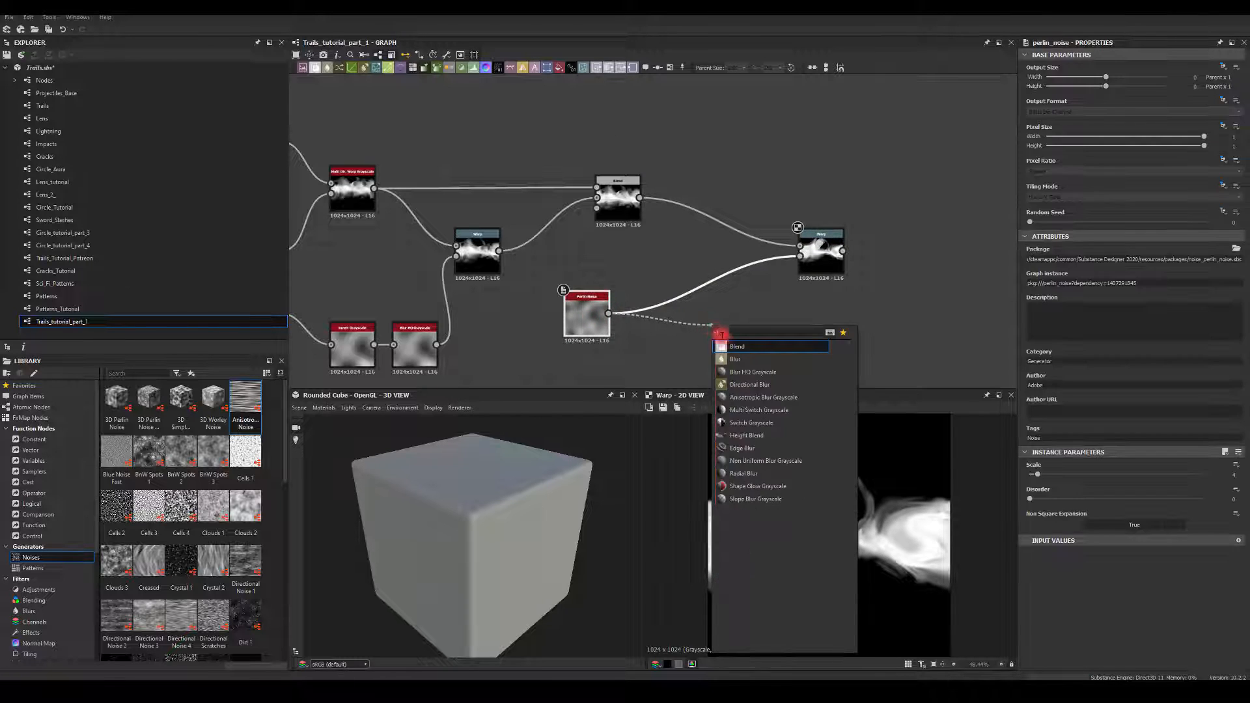
{"action": "left_click", "coordinate": [730, 372]}
{"action": "left_click_drag", "start_coordinate": [796, 270], "coordinate": [800, 256]}
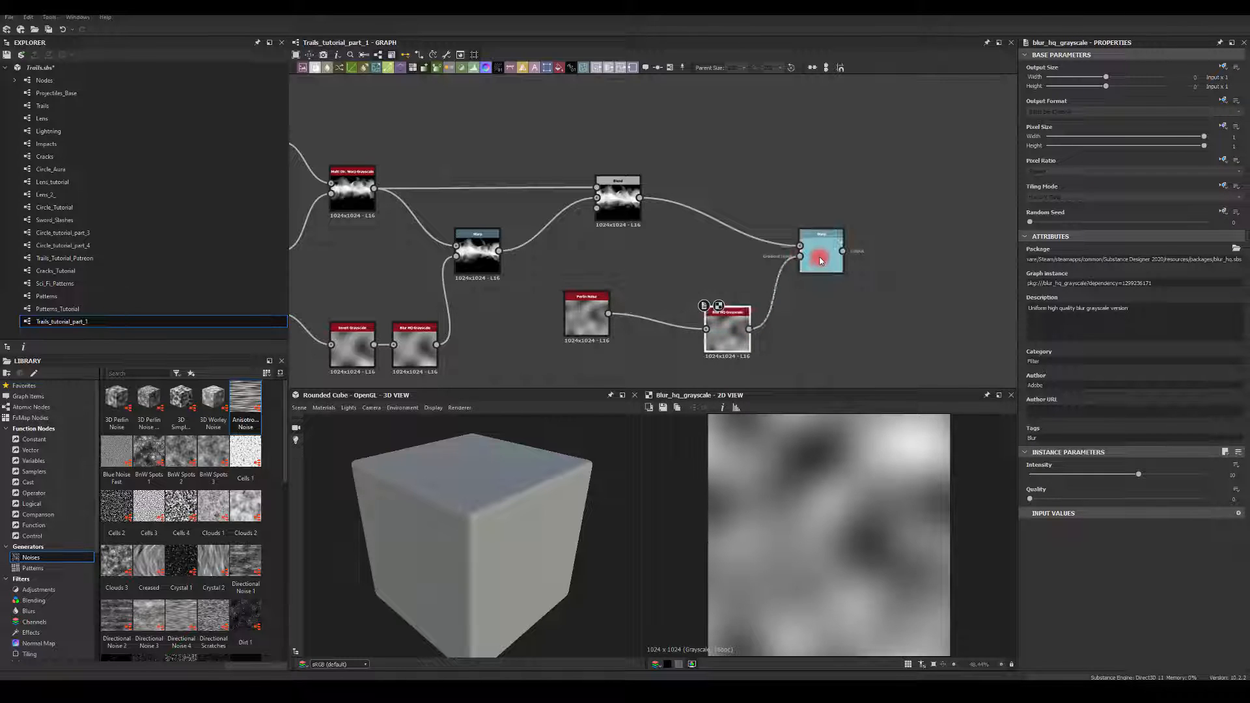
{"action": "left_click", "coordinate": [821, 252]}
{"action": "left_click_drag", "start_coordinate": [708, 317], "coordinate": [655, 302]}
Raise the new Blur HQ Grayscale's intensity and quality to the slider maximum, and set the connected Warp's intensity to about 7.5
{"action": "left_click_drag", "start_coordinate": [1137, 475], "coordinate": [1204, 474]}
{"action": "left_click_drag", "start_coordinate": [1081, 502], "coordinate": [1217, 499]}
{"action": "left_click", "coordinate": [815, 256]}
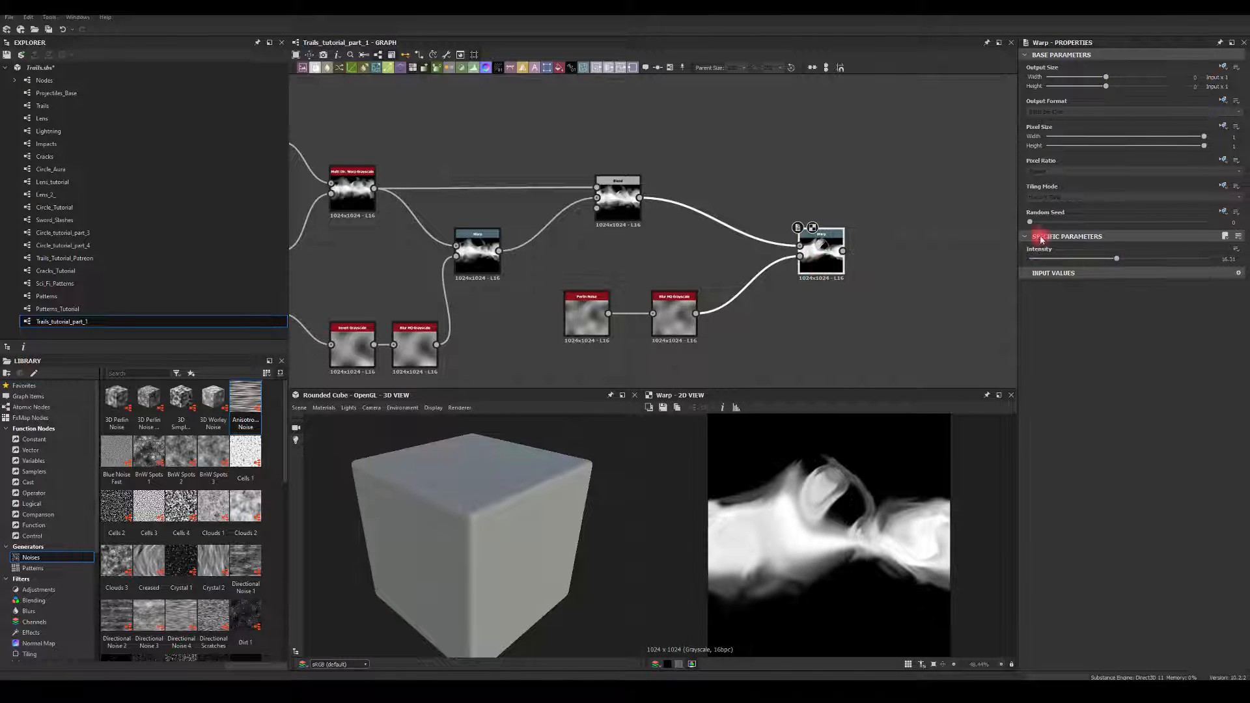
{"action": "left_click_drag", "start_coordinate": [1115, 259], "coordinate": [1073, 280]}
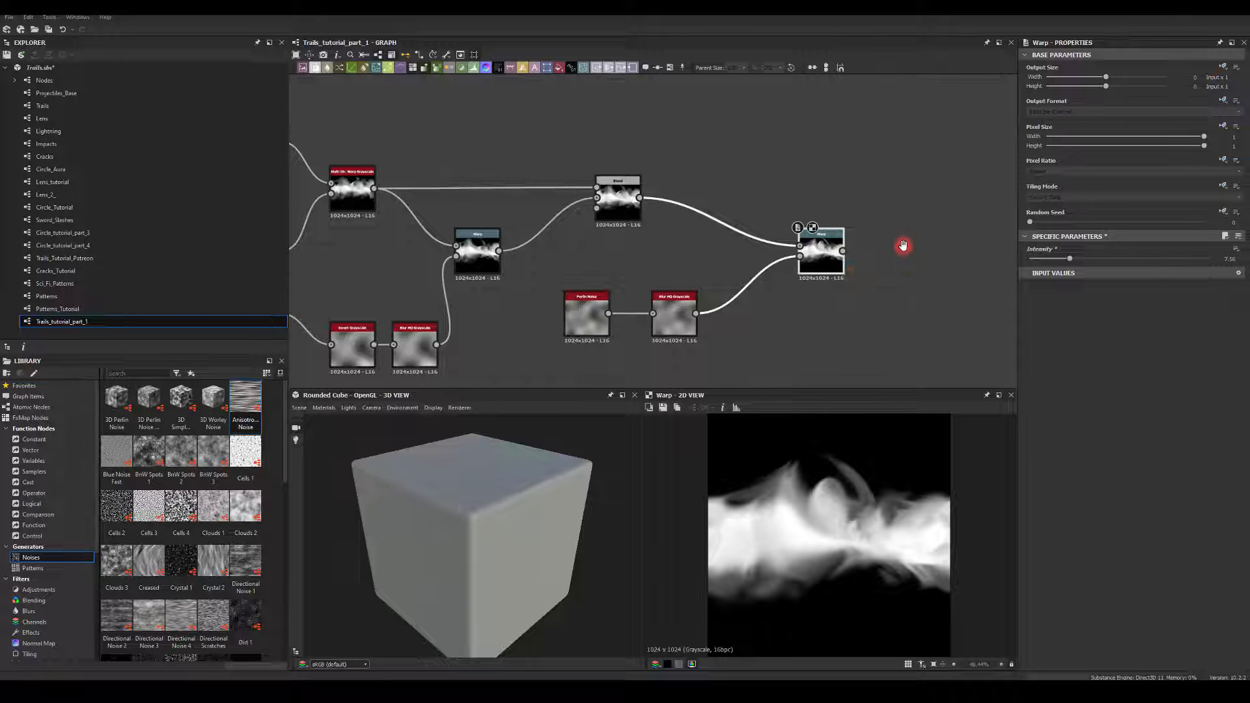
Attach a Blur HQ Grayscale node to the last Warp's output and place it close beside the Warp
{"action": "middle_click_drag", "start_coordinate": [903, 245], "coordinate": [800, 232]}
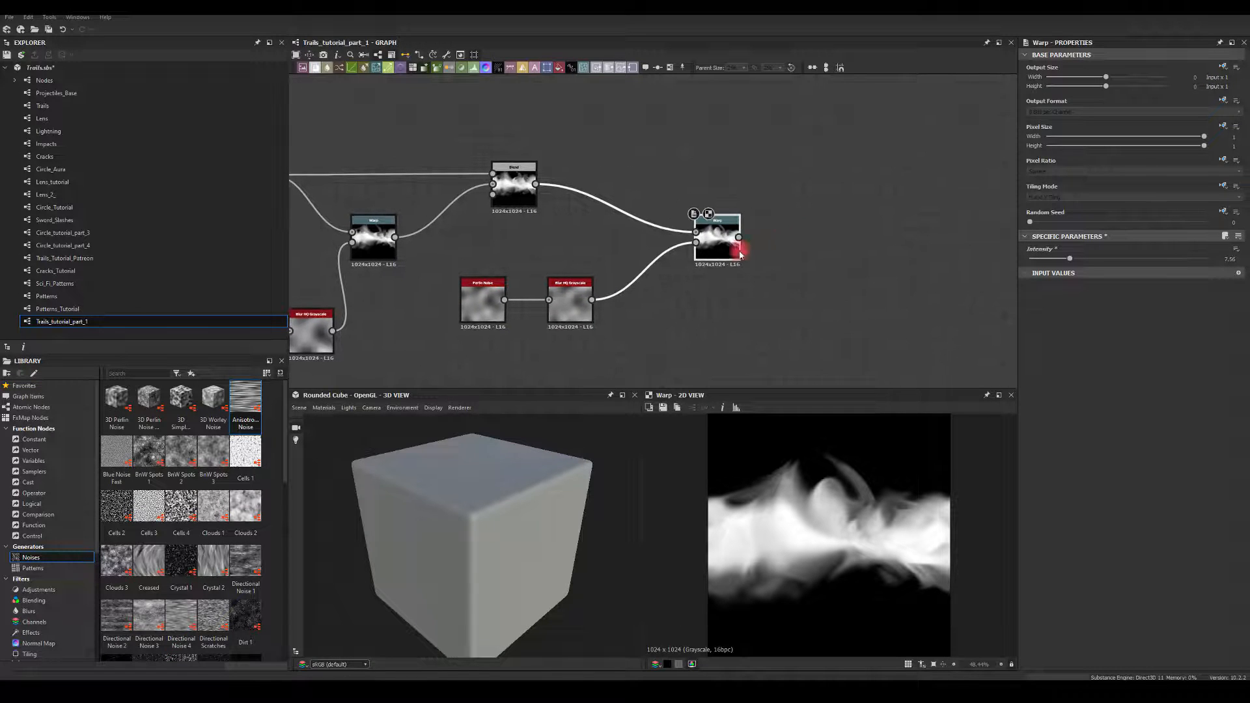
{"action": "left_click_drag", "start_coordinate": [739, 238], "coordinate": [857, 241]}
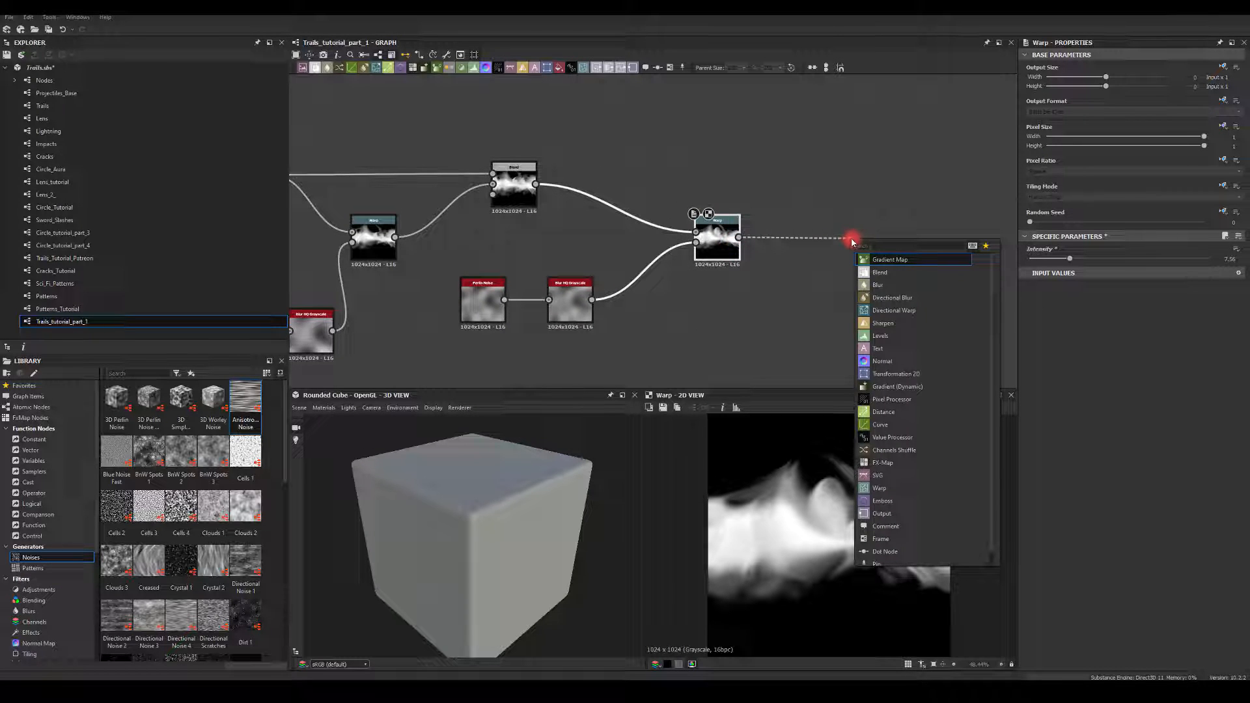
{"action": "type", "text": "blur"}
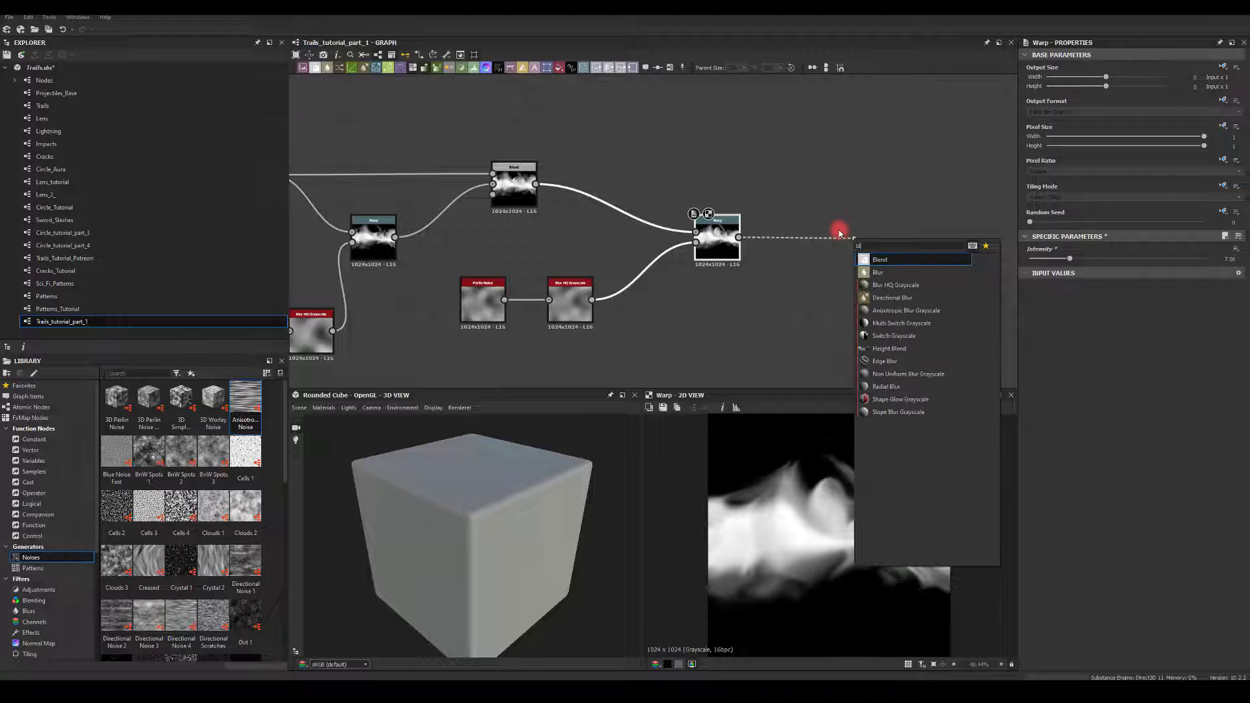
{"action": "left_click", "coordinate": [872, 273]}
{"action": "left_click_drag", "start_coordinate": [872, 245], "coordinate": [826, 245]}
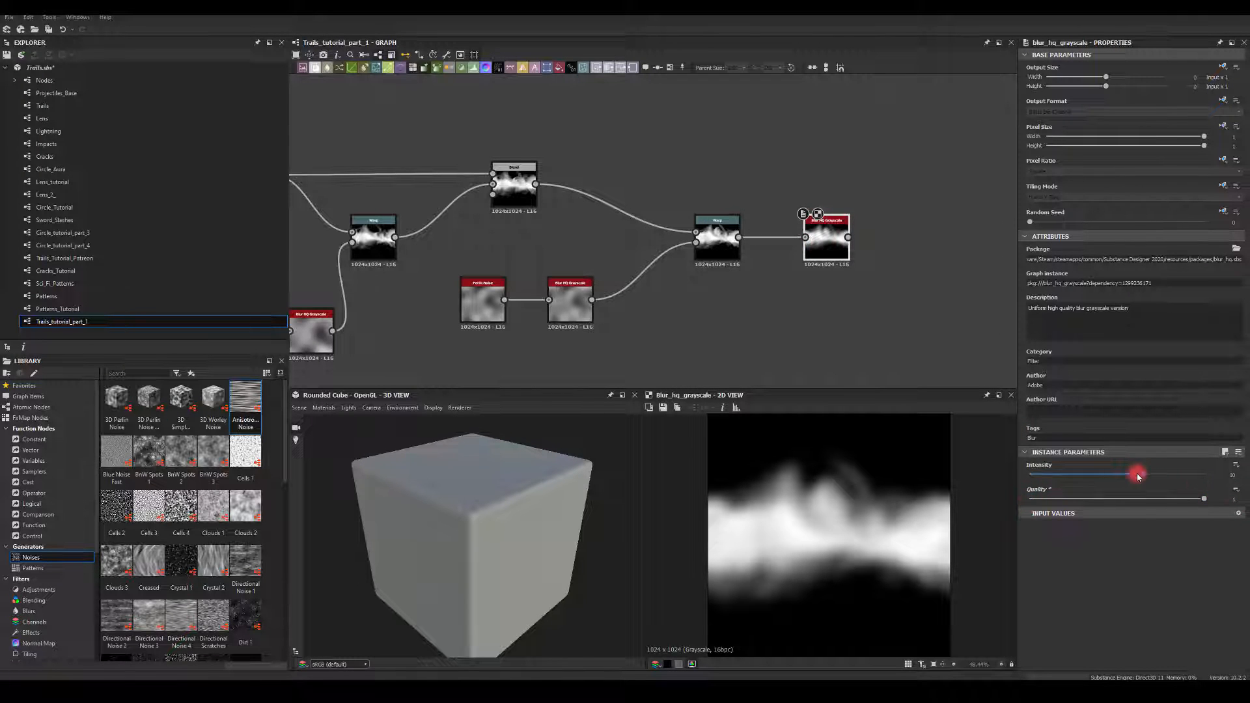
Attach an Auto Levels node to the last Blur HQ Grayscale's output and set that blur's intensity to about 3.8
{"action": "left_click_drag", "start_coordinate": [1138, 474], "coordinate": [1021, 475]}
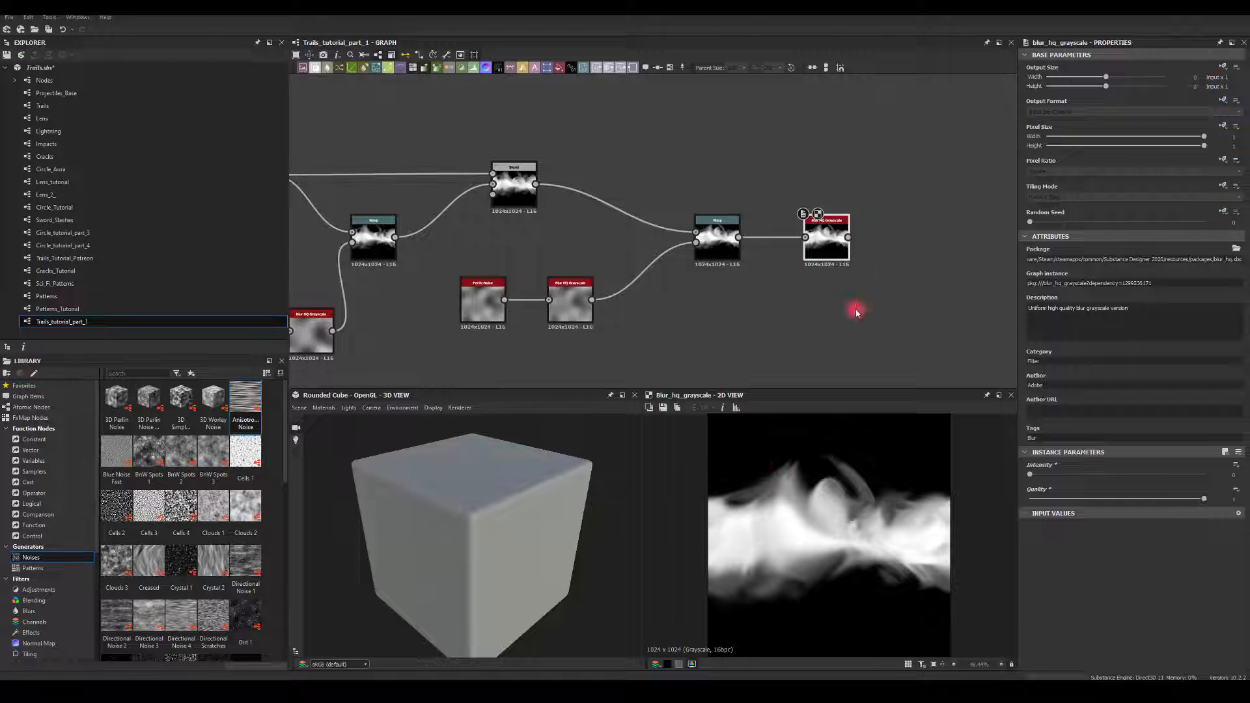
{"action": "left_click_drag", "start_coordinate": [1041, 477], "coordinate": [1028, 479]}
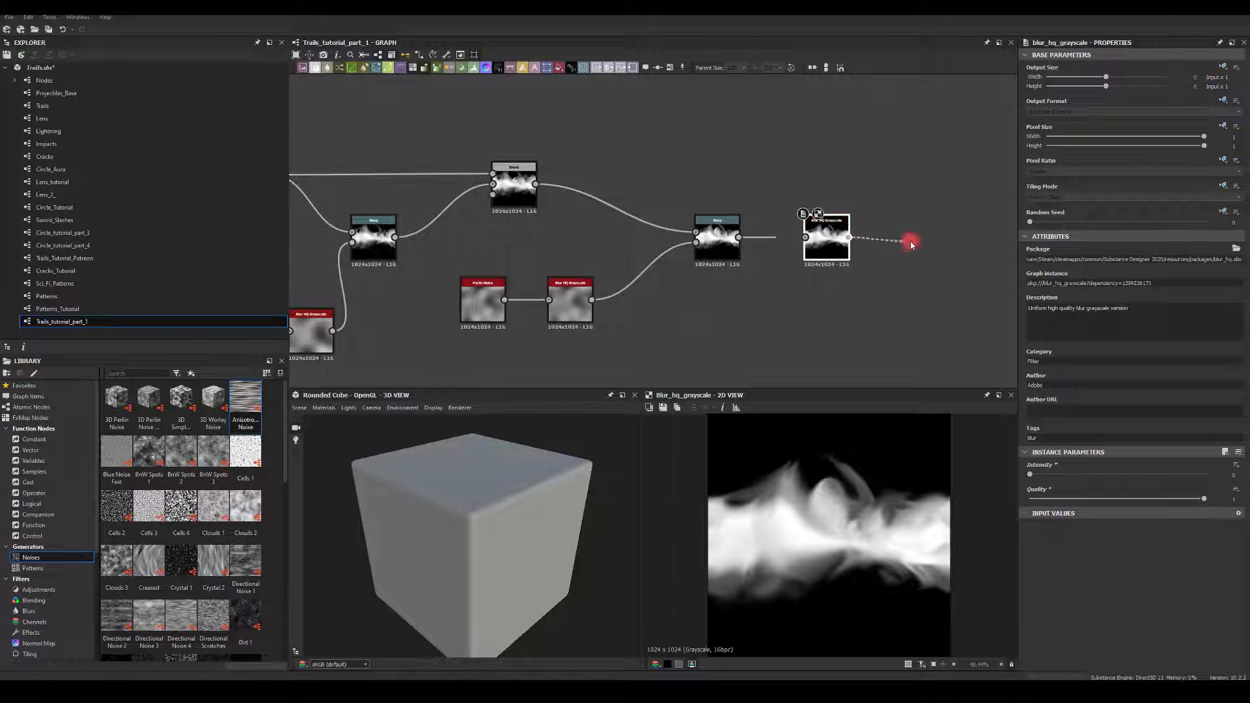
{"action": "mouse_move", "coordinate": [911, 243]}
{"action": "left_mouse_down"}
{"action": "mouse_move", "coordinate": [927, 246]}
{"action": "mouse_move", "coordinate": [905, 241]}
{"action": "left_mouse_up"}
{"action": "type", "text": "au"}
{"action": "left_click", "coordinate": [936, 266]}
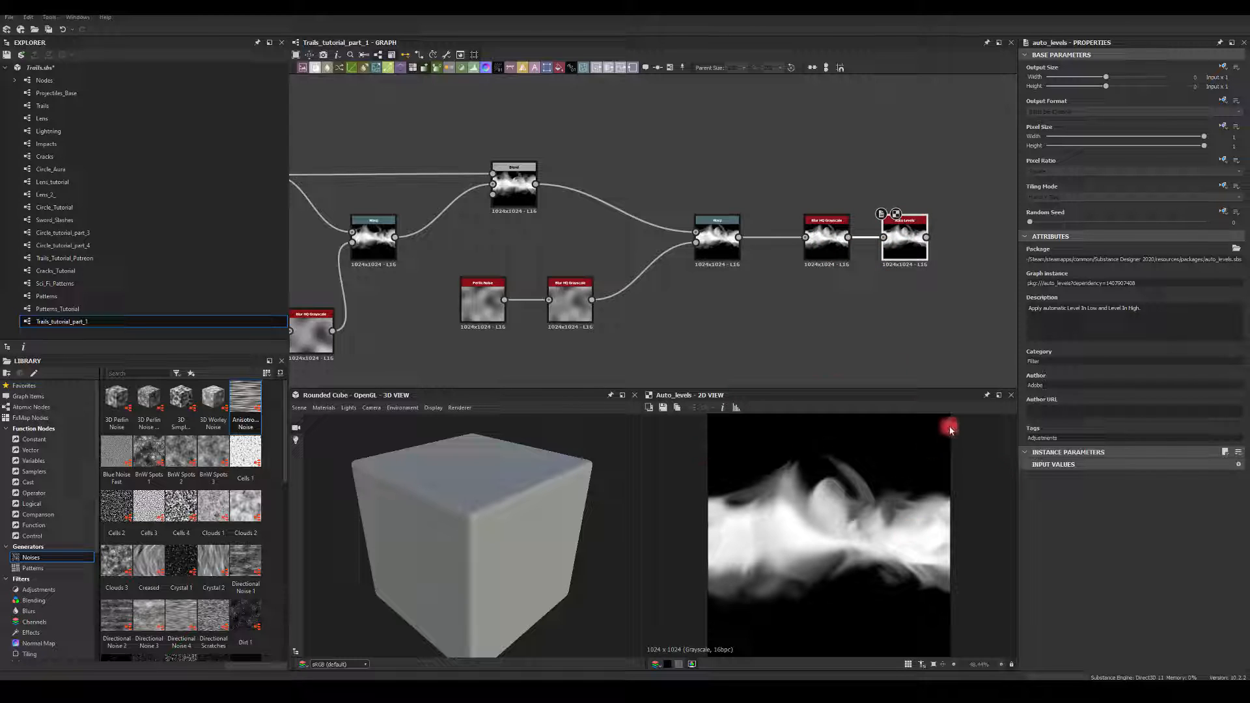
{"action": "left_click", "coordinate": [826, 236]}
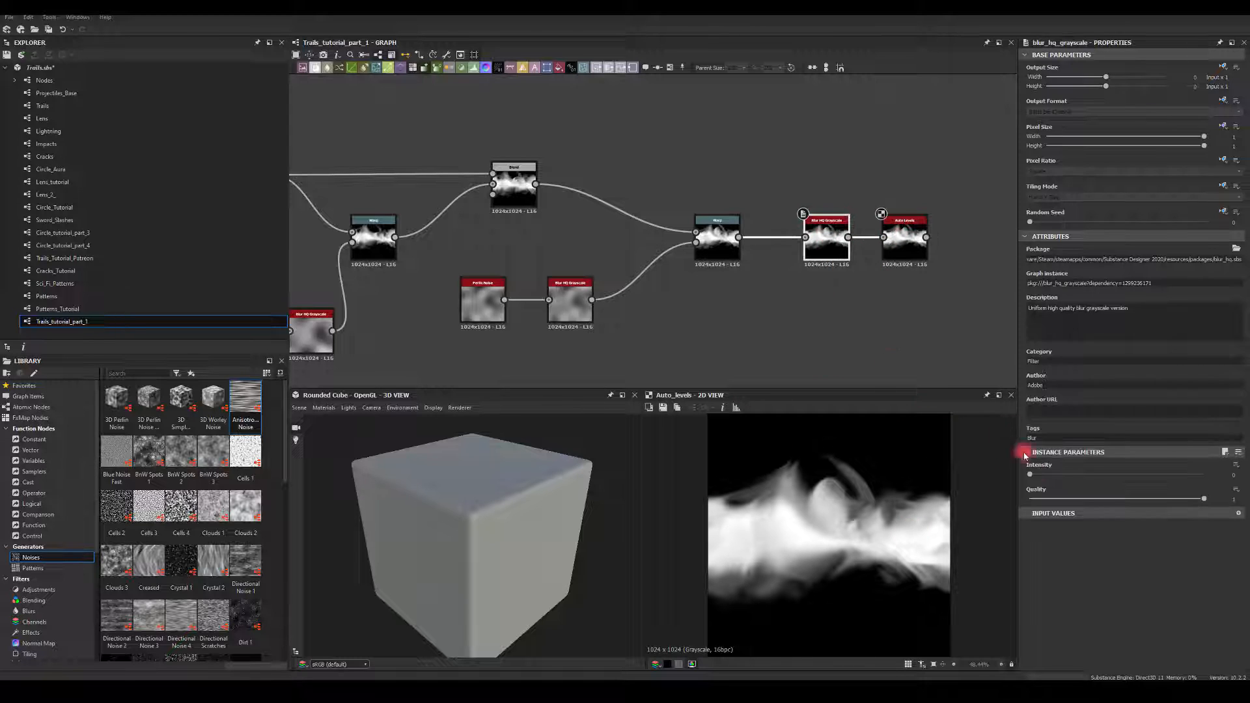
{"action": "left_click_drag", "start_coordinate": [1031, 477], "coordinate": [1071, 481]}
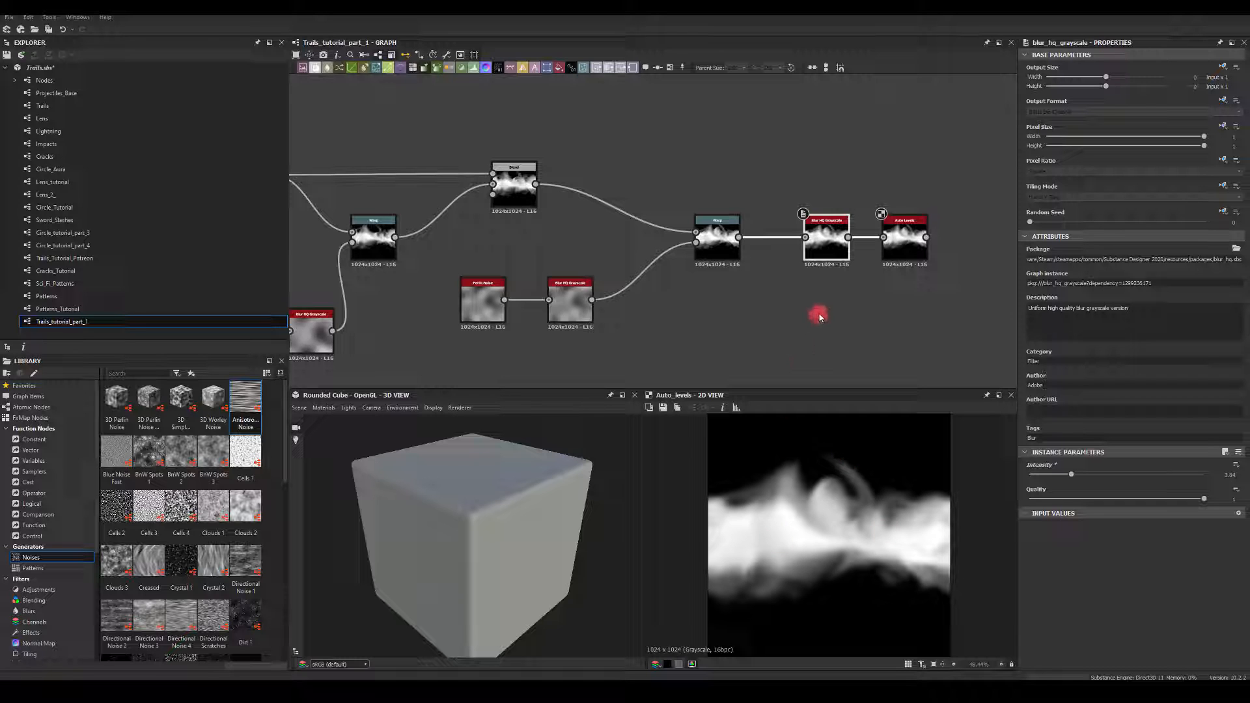
Try a gain of 0.28 on the Splatter node near the start of the graph, and undo the change
{"action": "middle_click_drag", "start_coordinate": [632, 239], "coordinate": [925, 209]}
{"action": "middle_click_drag", "start_coordinate": [560, 260], "coordinate": [803, 317]}
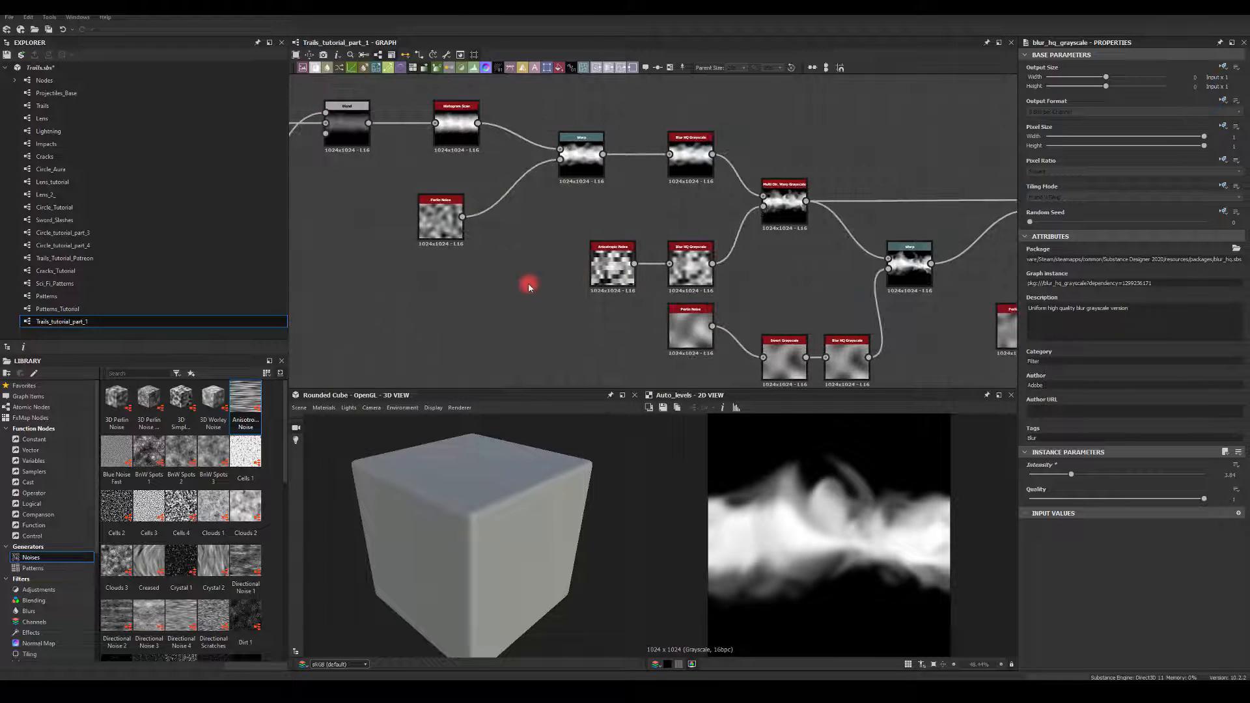
{"action": "middle_click_drag", "start_coordinate": [941, 262], "coordinate": [467, 244]}
{"action": "left_click", "coordinate": [962, 246]}
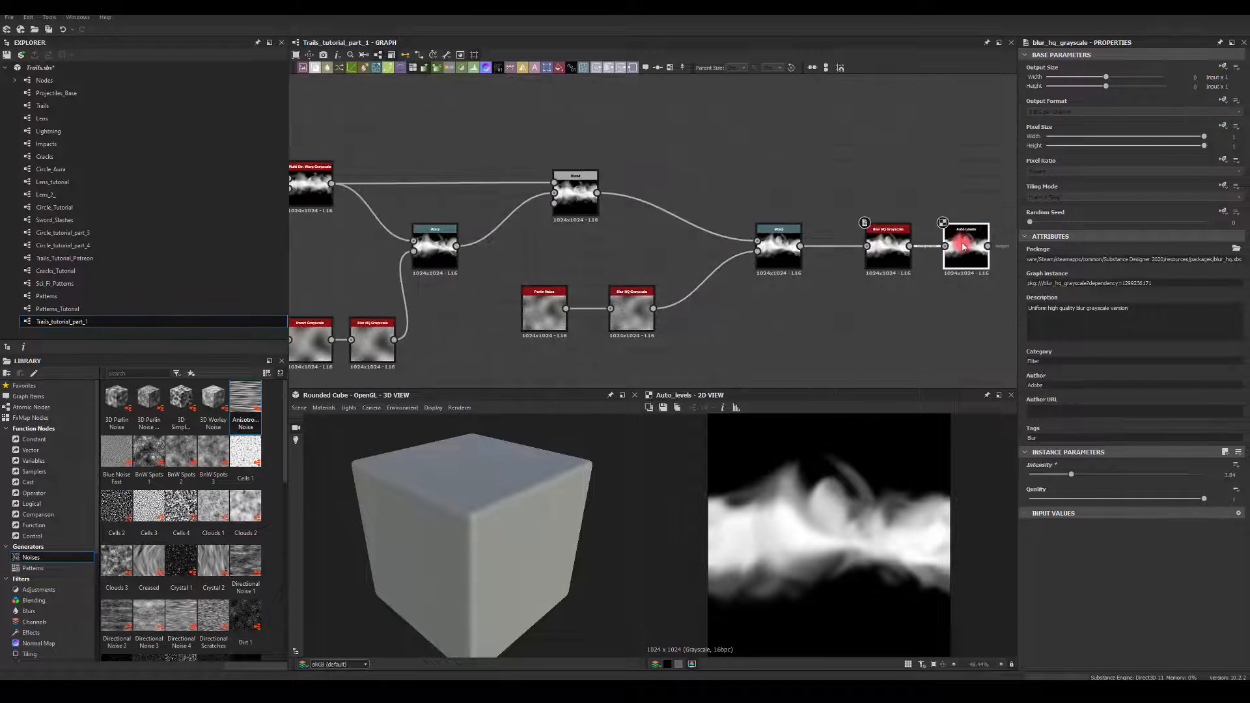
{"action": "middle_click_drag", "start_coordinate": [571, 209], "coordinate": [981, 204]}
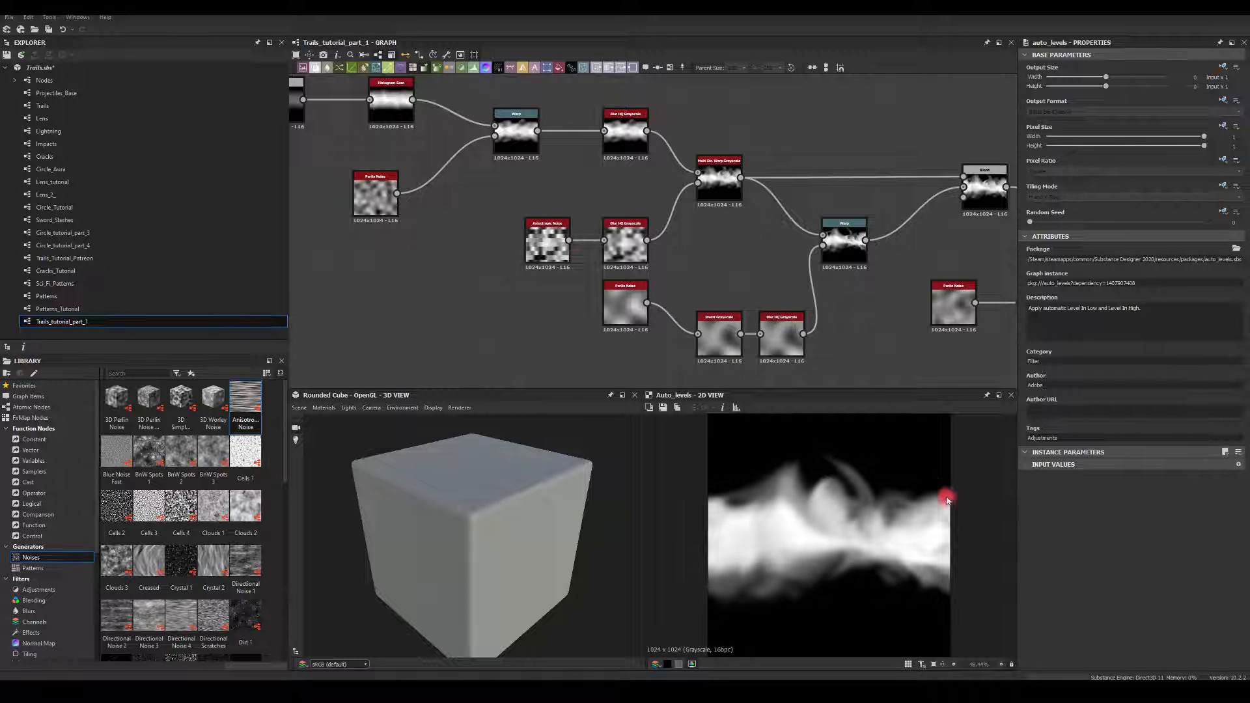
{"action": "middle_click_drag", "start_coordinate": [440, 270], "coordinate": [763, 329]}
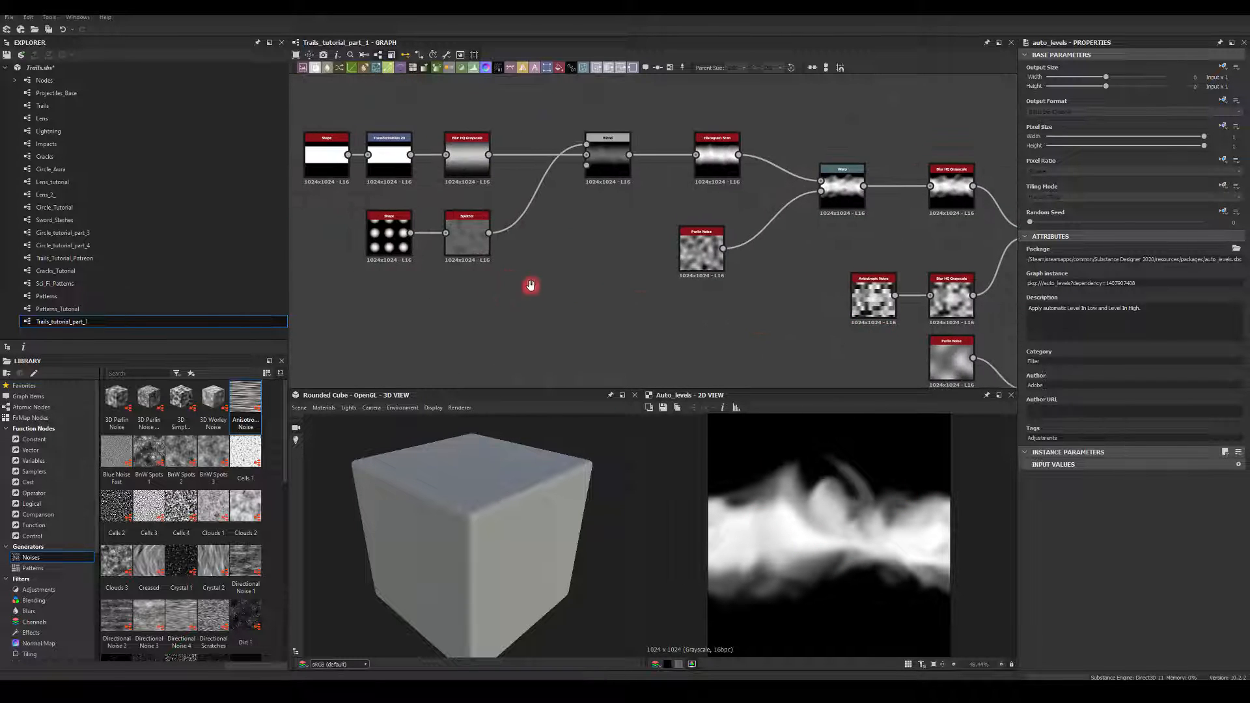
{"action": "middle_click_drag", "start_coordinate": [530, 285], "coordinate": [711, 323]}
{"action": "scroll", "coordinate": [595, 302], "scroll_direction": "up", "scroll_amount": 1}
{"action": "left_click", "coordinate": [650, 262]}
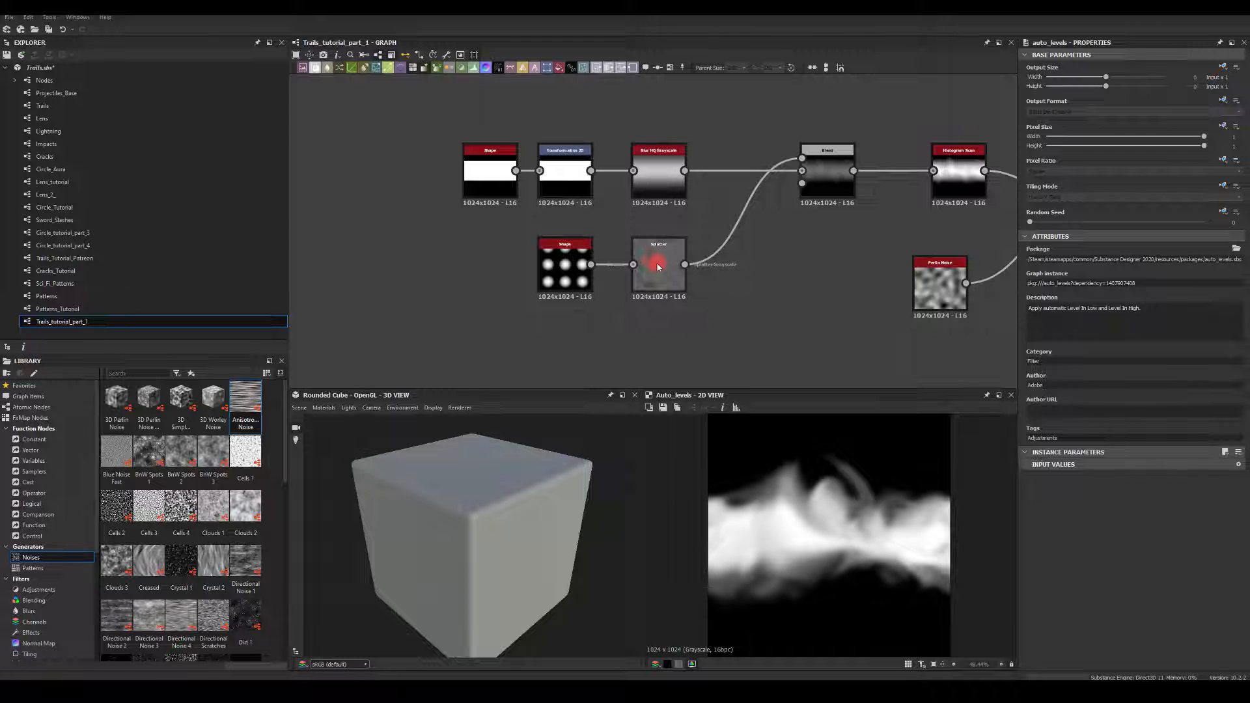
{"action": "left_click", "coordinate": [658, 265]}
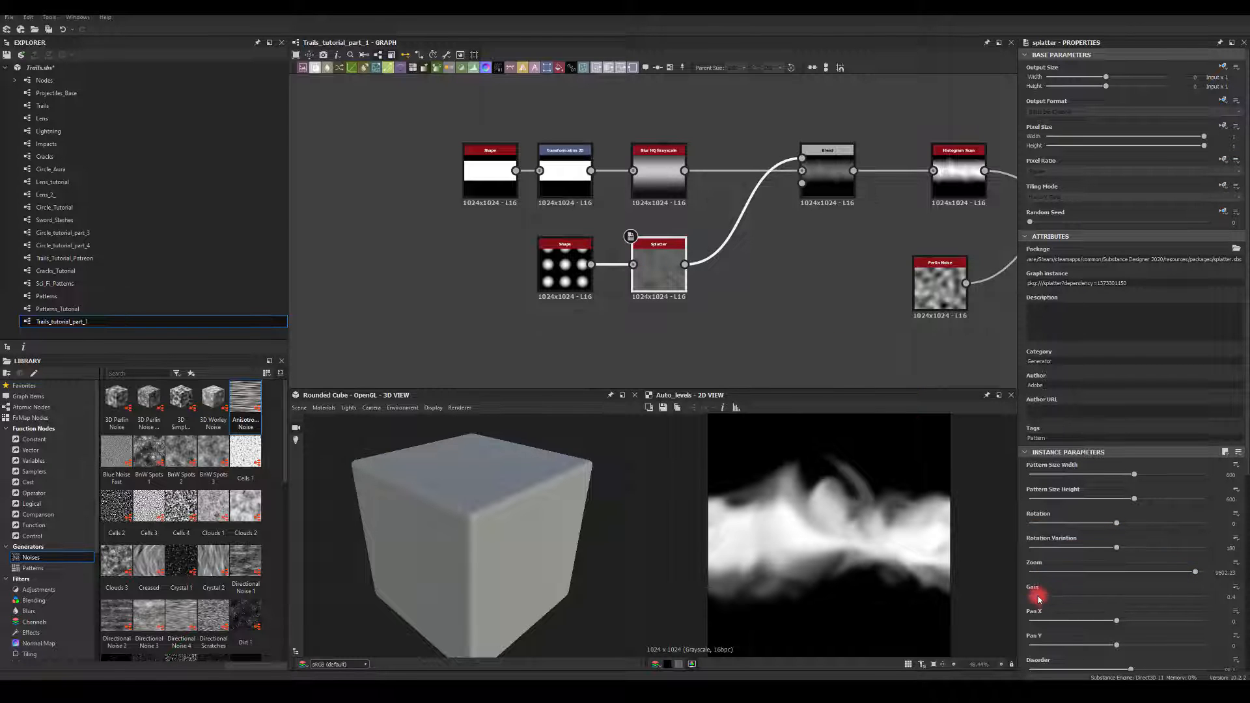
{"action": "left_click_drag", "start_coordinate": [1039, 597], "coordinate": [1036, 596]}
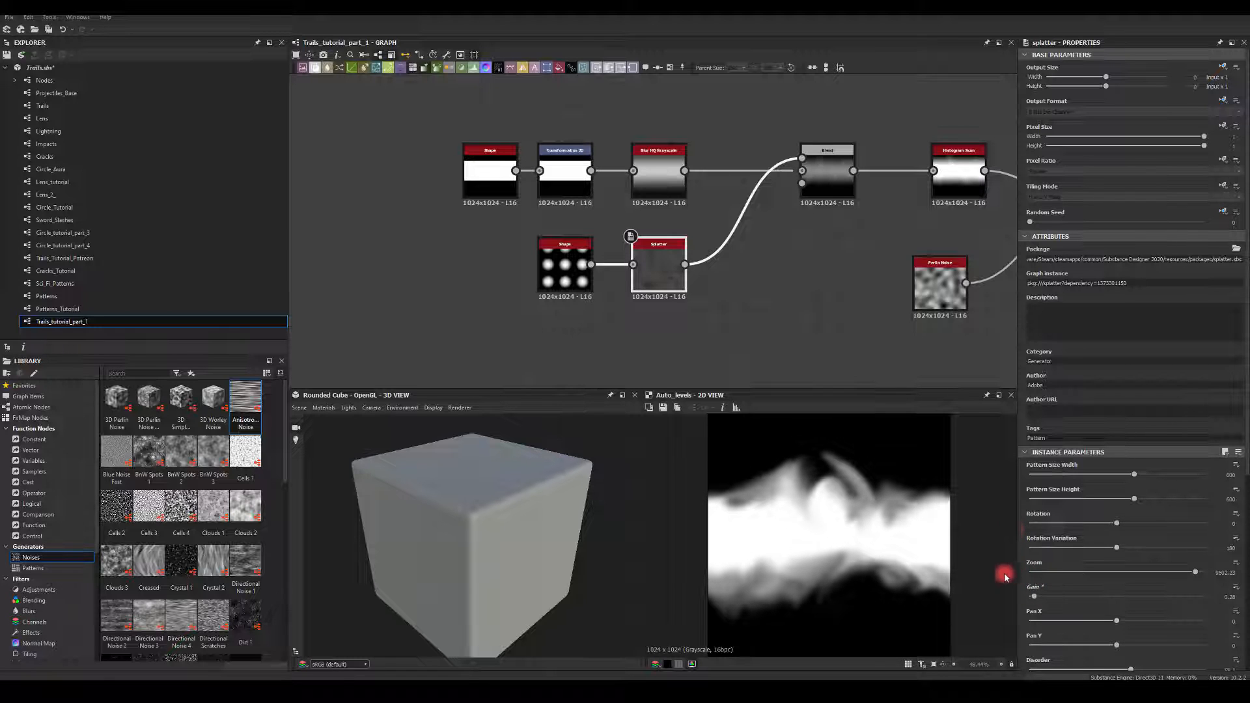
{"action": "key", "text": "ctrl+z"}
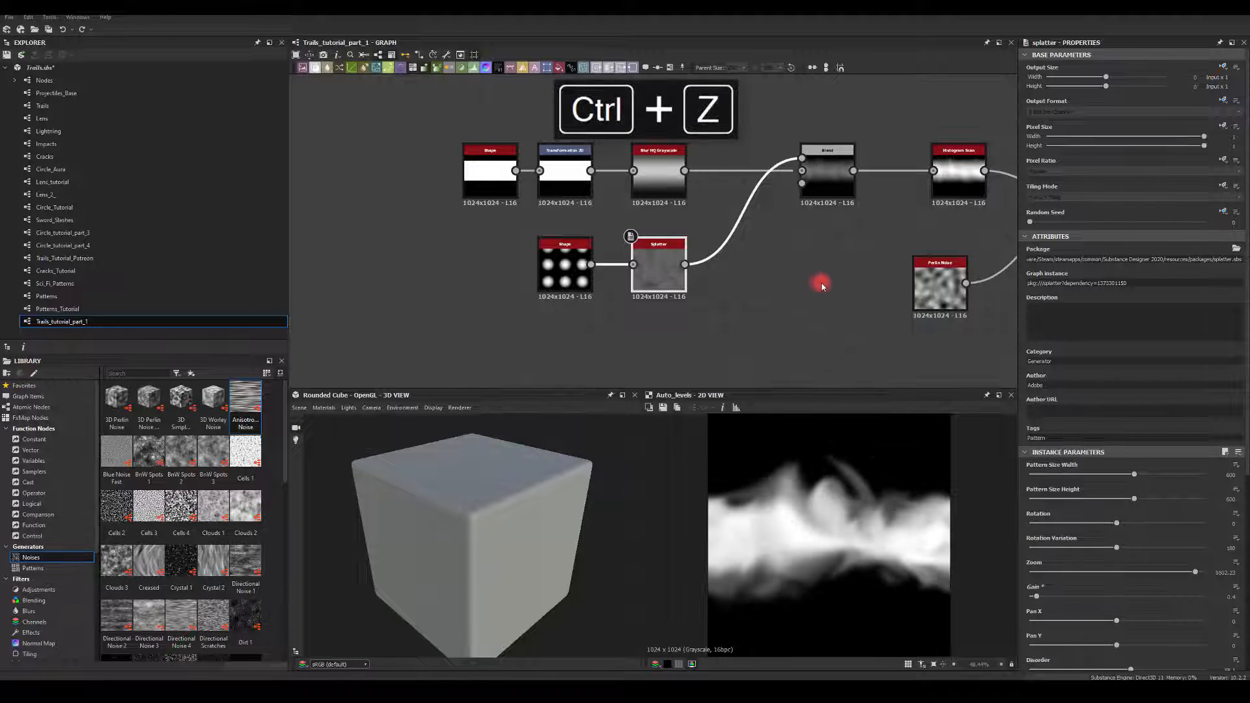
Try higher intensities, including 2.74, on the first Warp, directly after the Histogram Scan
{"action": "middle_click_drag", "start_coordinate": [854, 256], "coordinate": [687, 266]}
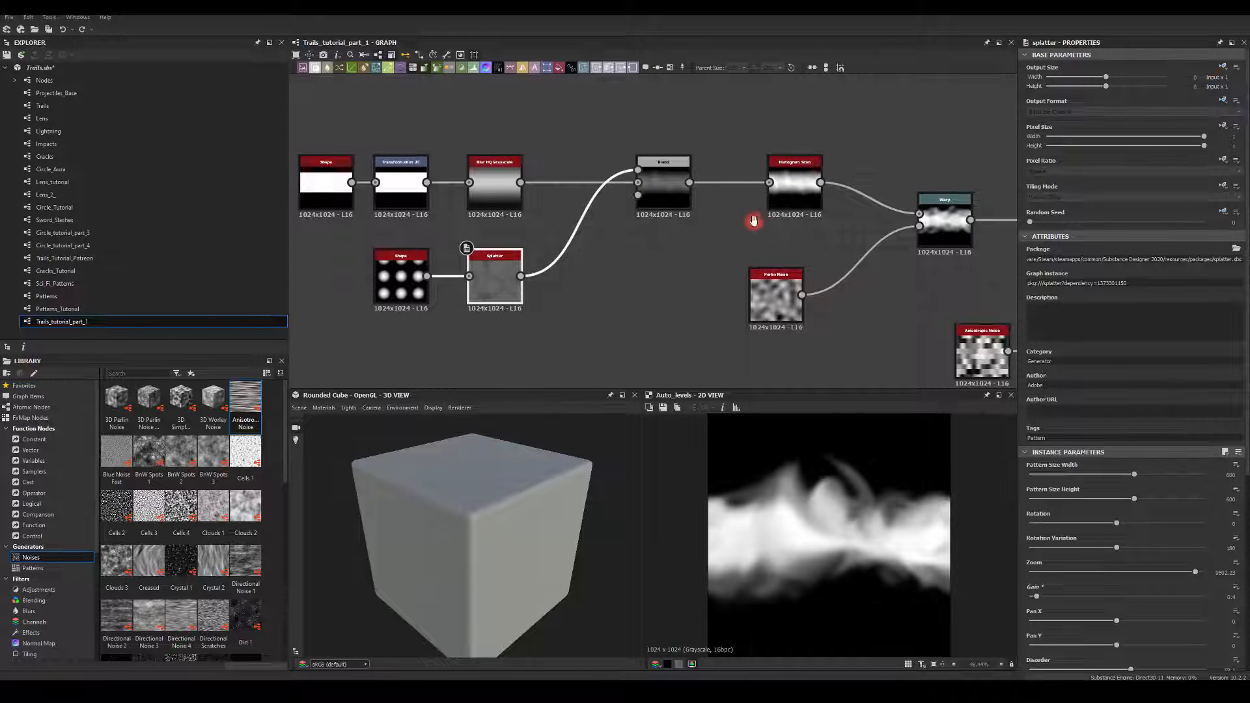
{"action": "middle_click_drag", "start_coordinate": [838, 233], "coordinate": [653, 209]}
{"action": "left_click", "coordinate": [766, 199]}
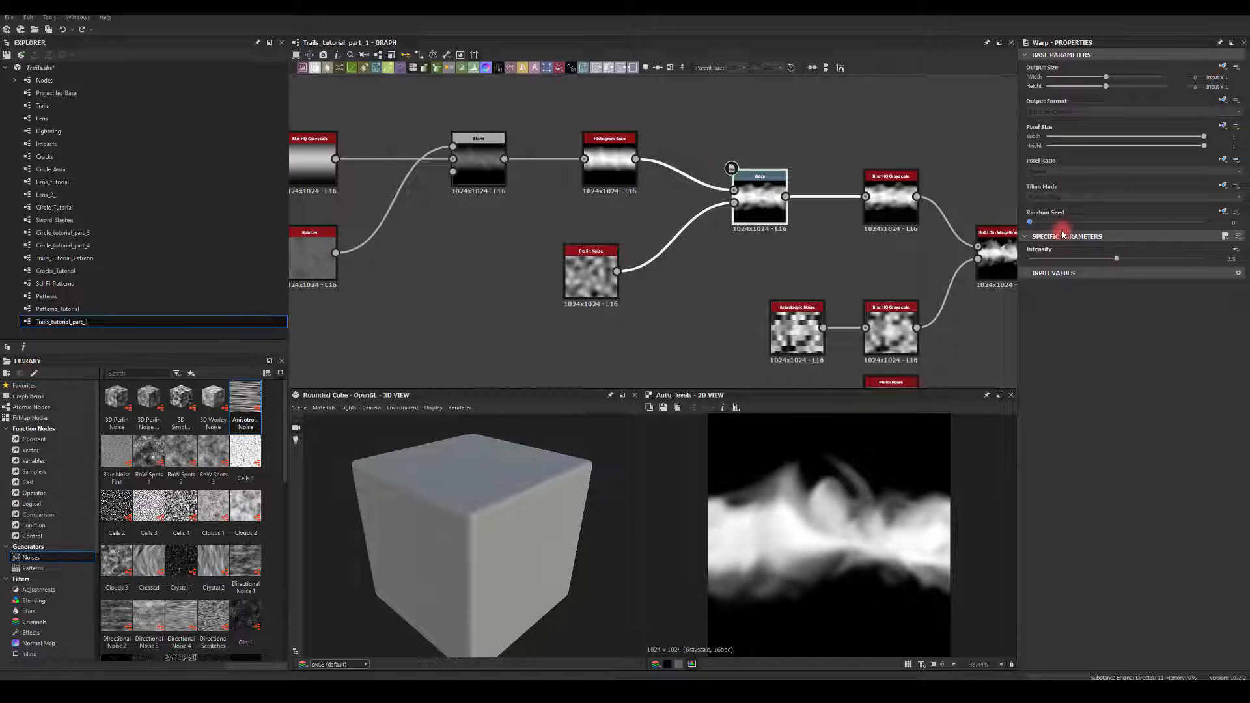
{"action": "mouse_move", "coordinate": [1117, 262]}
{"action": "left_mouse_down"}
{"action": "mouse_move", "coordinate": [1244, 269]}
{"action": "mouse_move", "coordinate": [1116, 271]}
{"action": "mouse_move", "coordinate": [1202, 271]}
{"action": "mouse_move", "coordinate": [1126, 267]}
{"action": "left_mouse_up"}
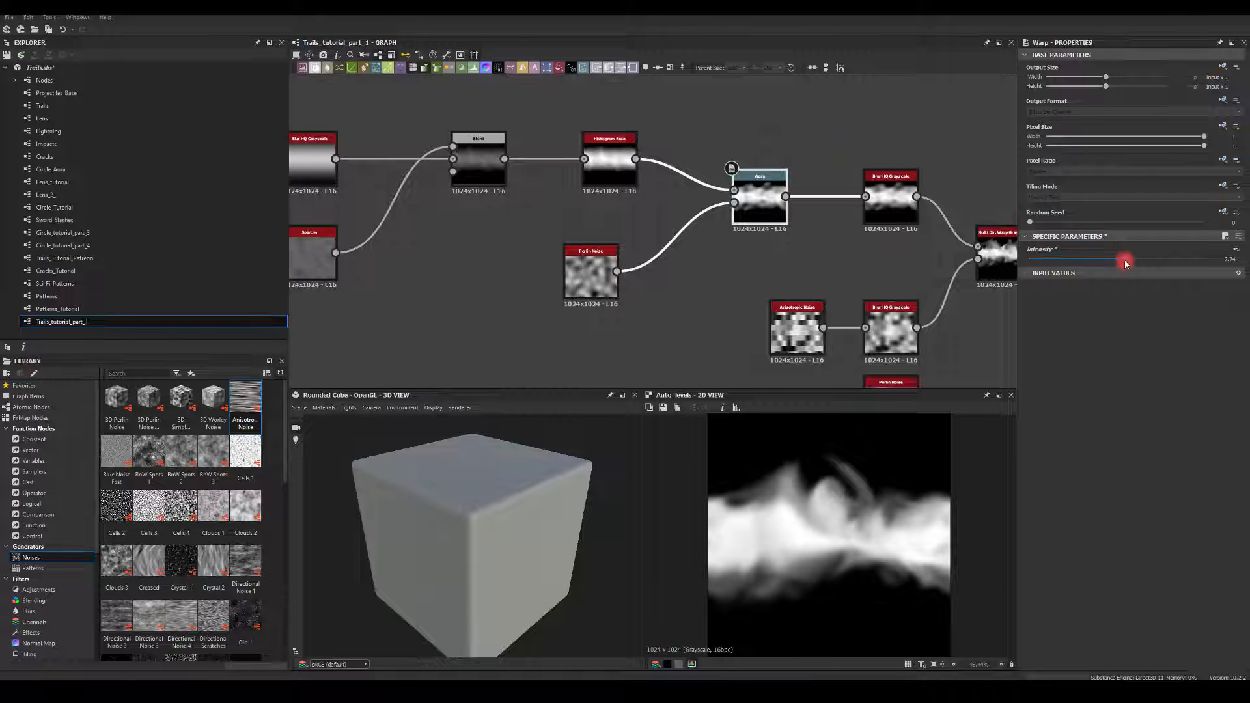
{"action": "mouse_move", "coordinate": [1125, 262]}
{"action": "left_mouse_down"}
{"action": "mouse_move", "coordinate": [1214, 256]}
{"action": "mouse_move", "coordinate": [1107, 260]}
{"action": "mouse_move", "coordinate": [1146, 258]}
{"action": "left_mouse_up"}
Set the intensity of the Warp fed by the Multi Dir. Warp Grayscale node to 6.7
{"action": "middle_click_drag", "start_coordinate": [935, 232], "coordinate": [605, 217]}
{"action": "left_click", "coordinate": [888, 291]}
{"action": "left_click_drag", "start_coordinate": [1117, 260], "coordinate": [1091, 261]}
{"action": "left_click_drag", "start_coordinate": [1014, 257], "coordinate": [1095, 261]}
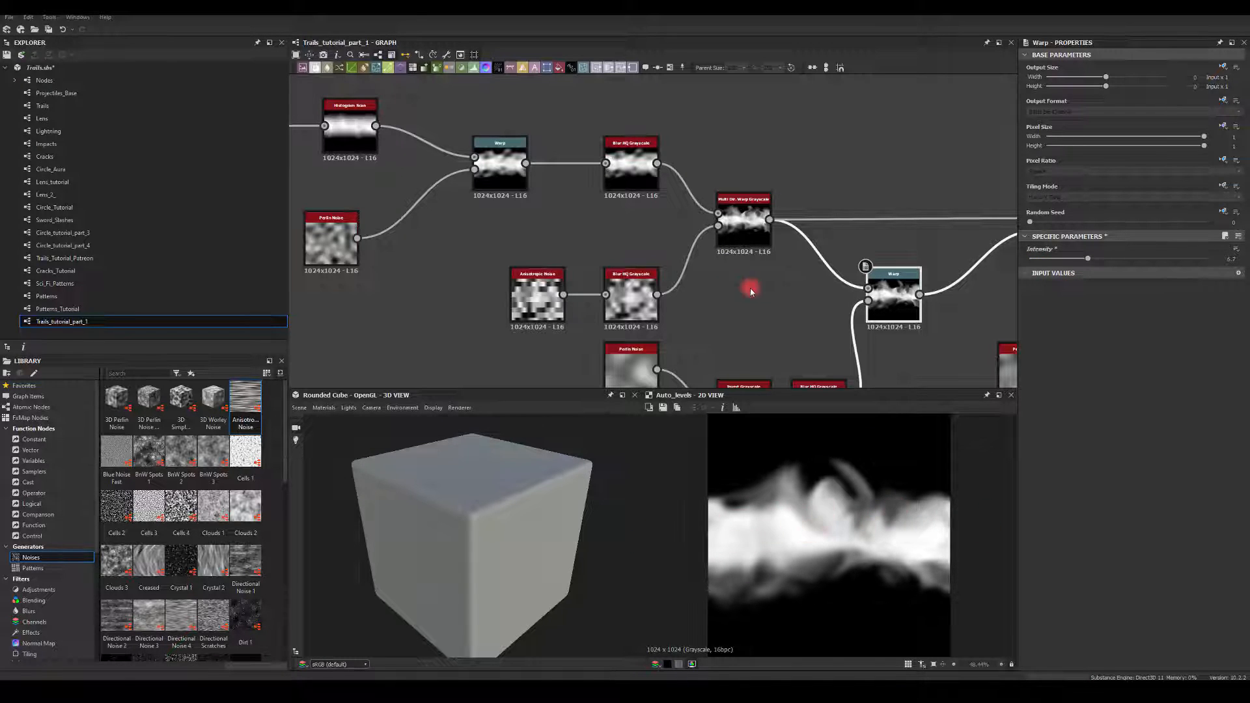
Add a Perlin Noise node above the starting Shape node and set its scale to about 5
{"action": "scroll", "coordinate": [748, 282], "scroll_direction": "down", "scroll_amount": 5}
{"action": "mouse_move", "coordinate": [773, 186]}
{"action": "middle_mouse_down"}
{"action": "mouse_move", "coordinate": [709, 174]}
{"action": "mouse_move", "coordinate": [619, 198]}
{"action": "mouse_move", "coordinate": [511, 158]}
{"action": "mouse_move", "coordinate": [768, 243]}
{"action": "middle_mouse_up"}
{"action": "scroll", "coordinate": [510, 159], "scroll_direction": "up", "scroll_amount": 3}
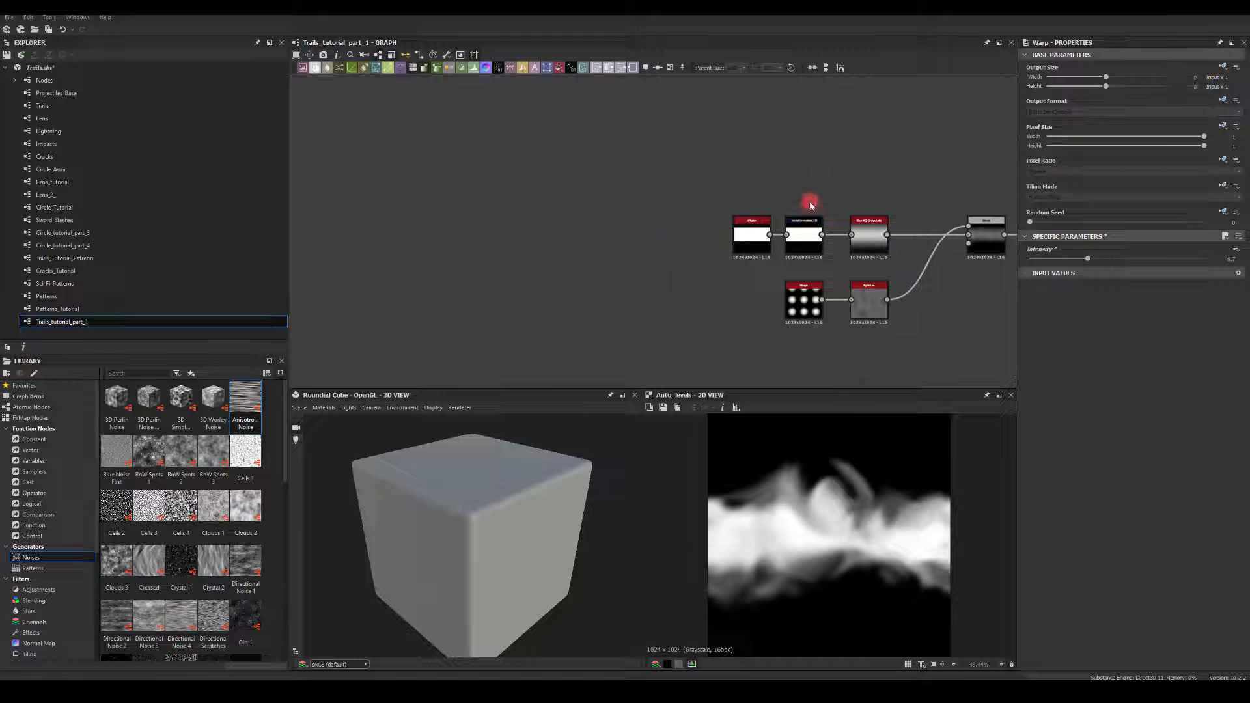
{"action": "middle_click_drag", "start_coordinate": [804, 167], "coordinate": [723, 188]}
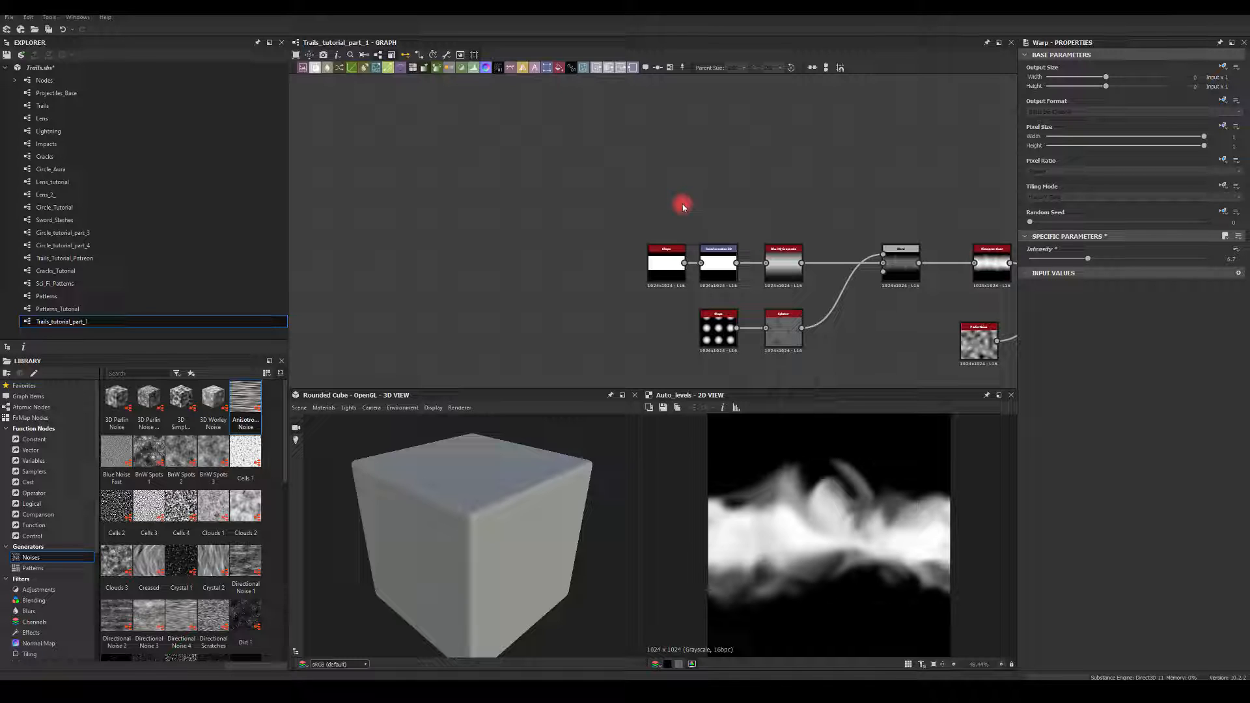
{"action": "middle_click_drag", "start_coordinate": [764, 196], "coordinate": [730, 170]}
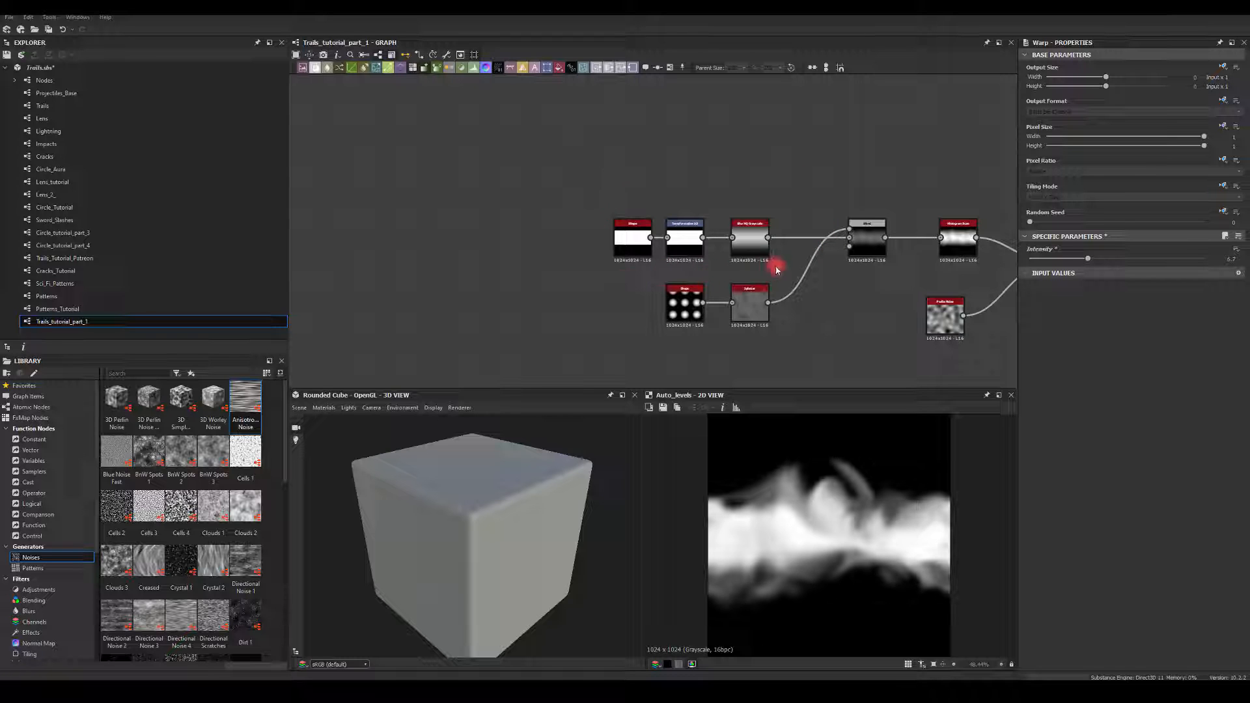
{"action": "middle_click_drag", "start_coordinate": [642, 151], "coordinate": [625, 154]}
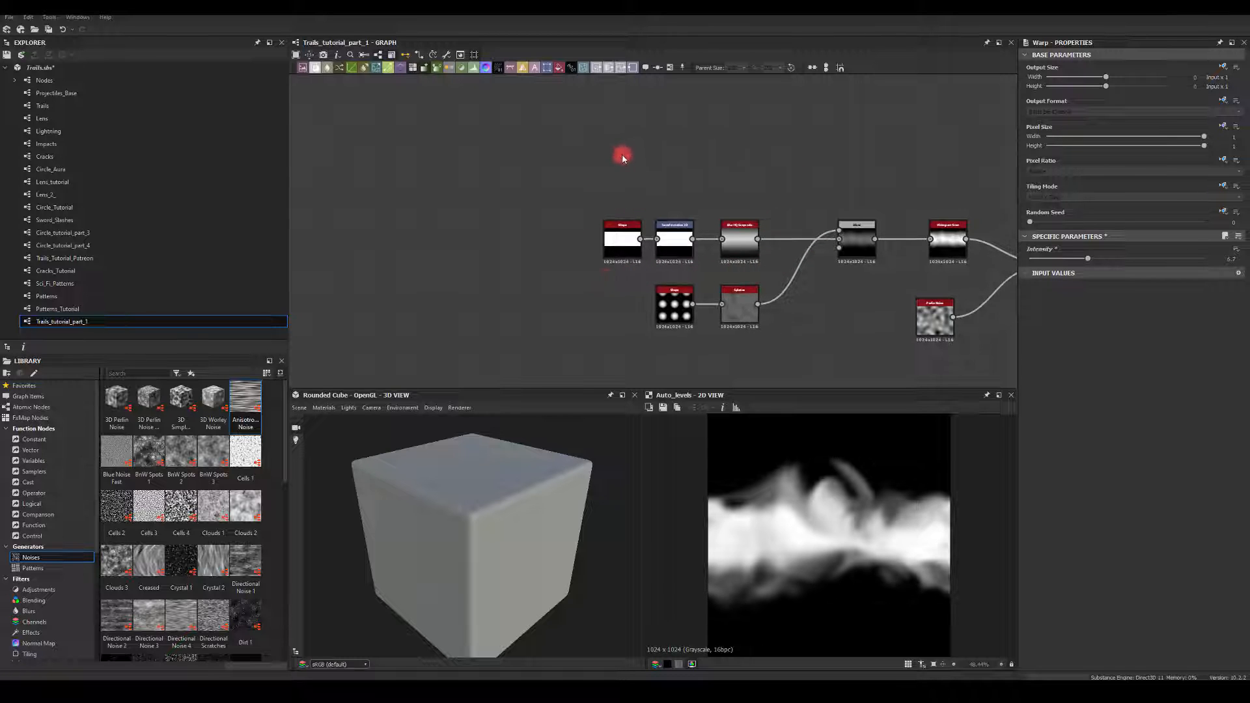
{"action": "scroll", "coordinate": [647, 167], "scroll_direction": "up", "scroll_amount": 3}
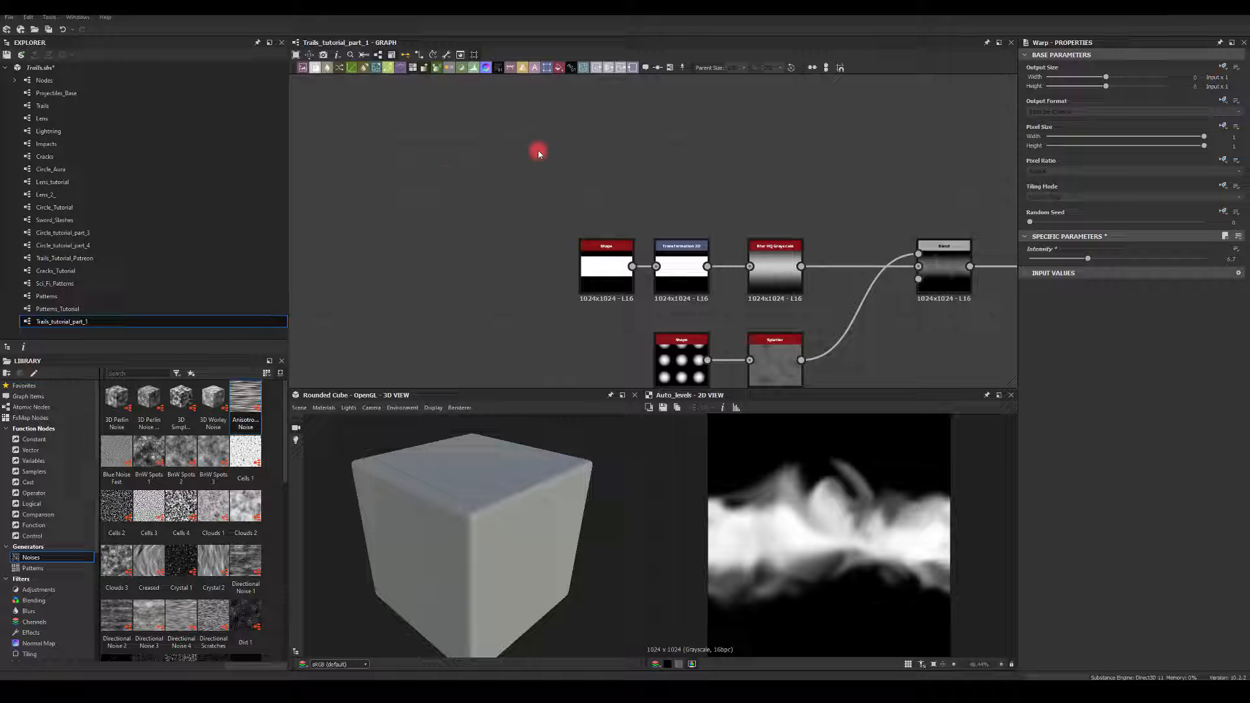
{"action": "key", "text": "Tab"}
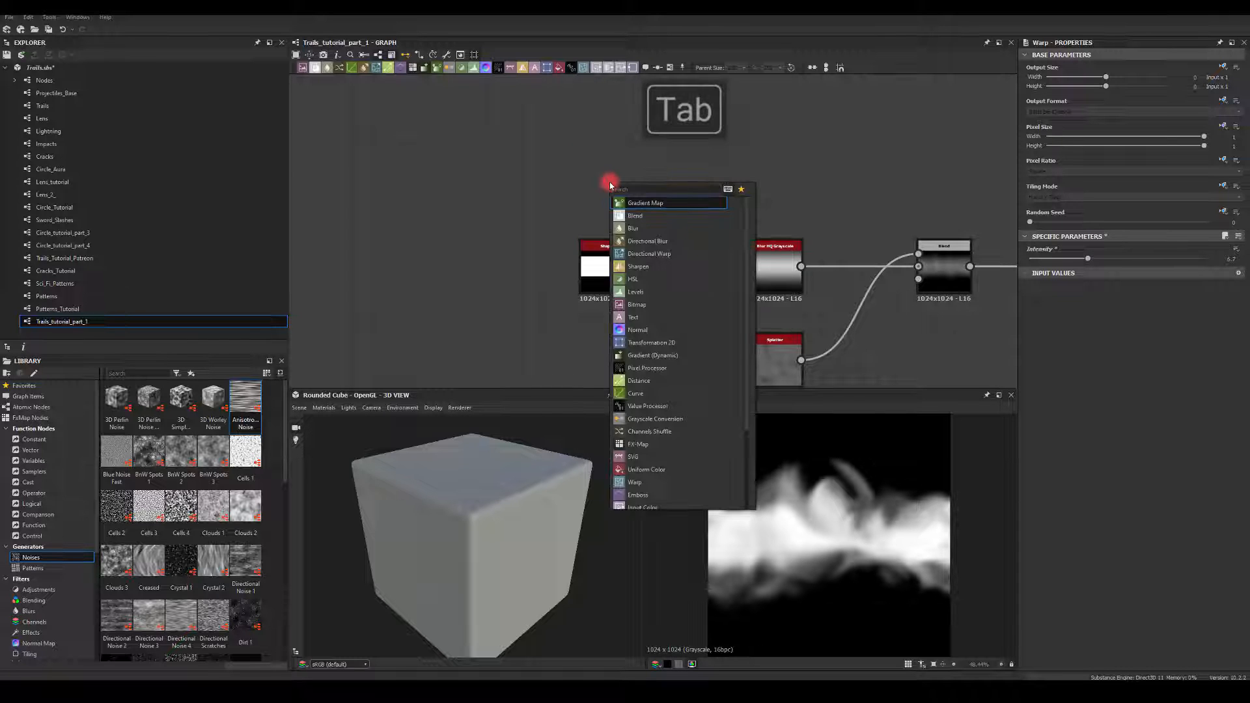
{"action": "type", "text": "per"}
{"action": "left_click", "coordinate": [641, 216]}
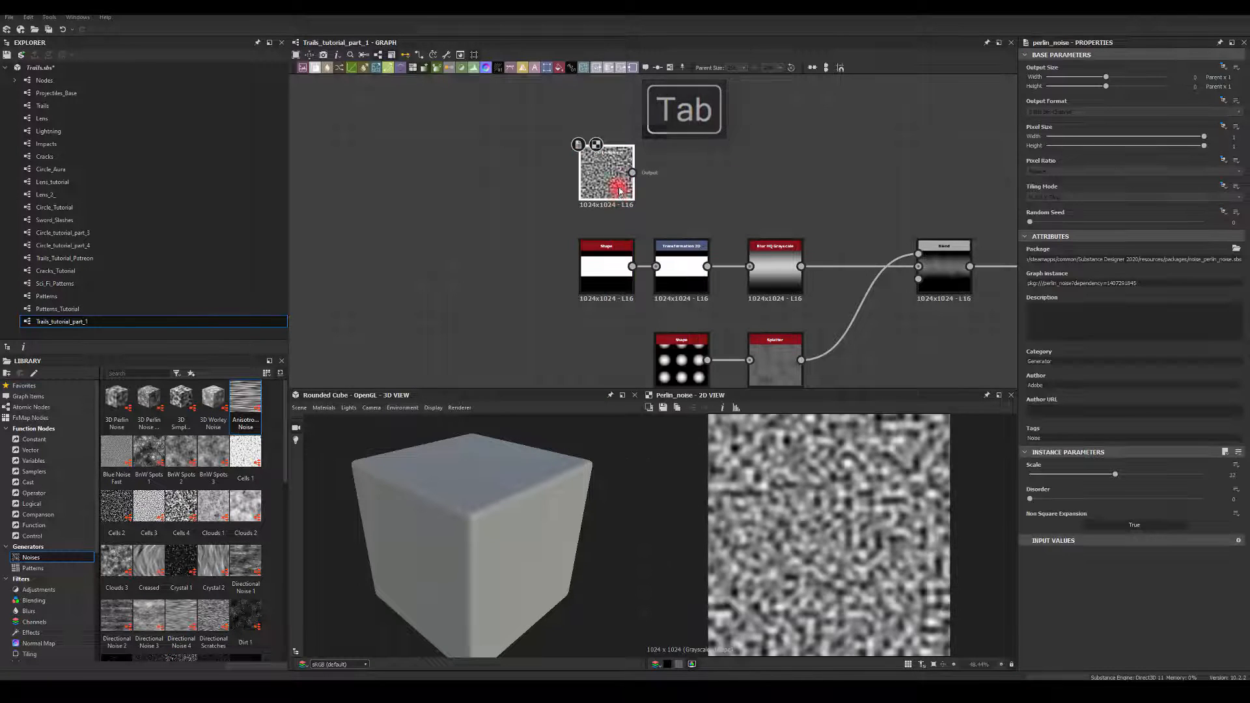
{"action": "left_click", "coordinate": [553, 166]}
{"action": "left_click_drag", "start_coordinate": [1115, 474], "coordinate": [1040, 474]}
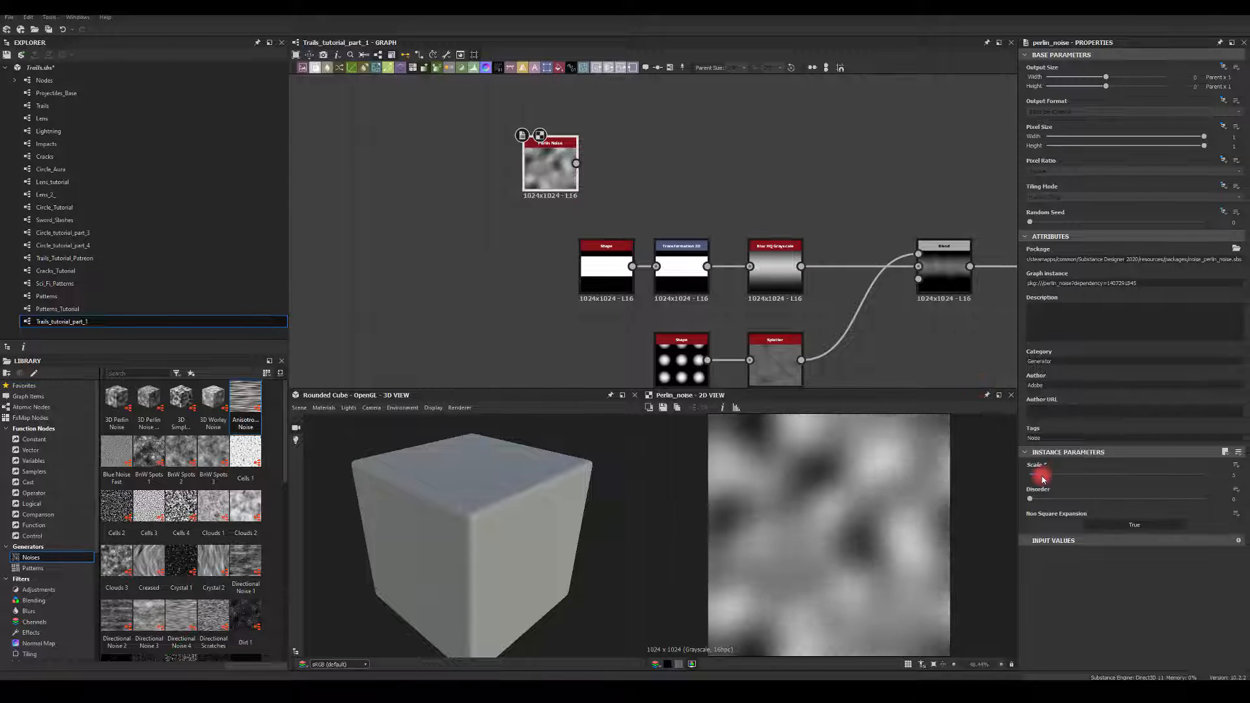
Attach a Cross Section node to the new Perlin Noise and set its drawing style to Gradient mirrored
{"action": "left_click_drag", "start_coordinate": [577, 164], "coordinate": [671, 168]}
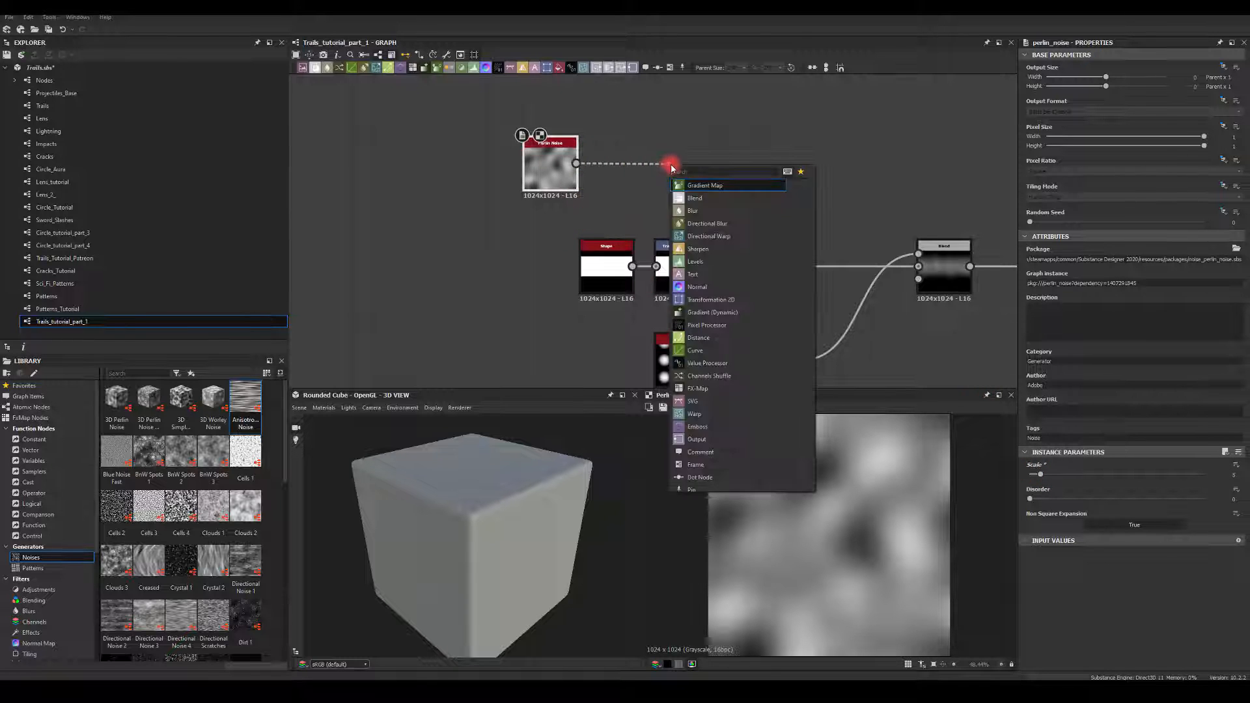
{"action": "type", "text": "cro"}
{"action": "left_click", "coordinate": [695, 198]}
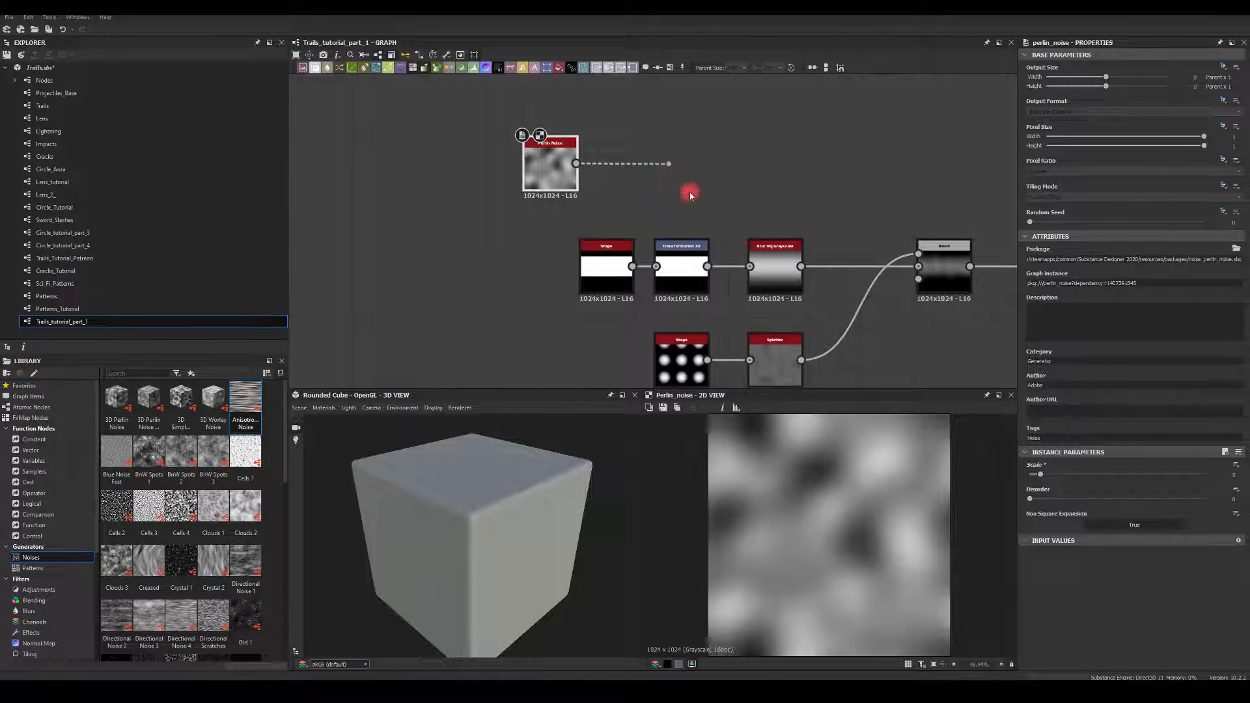
{"action": "left_click_drag", "start_coordinate": [669, 156], "coordinate": [660, 167]}
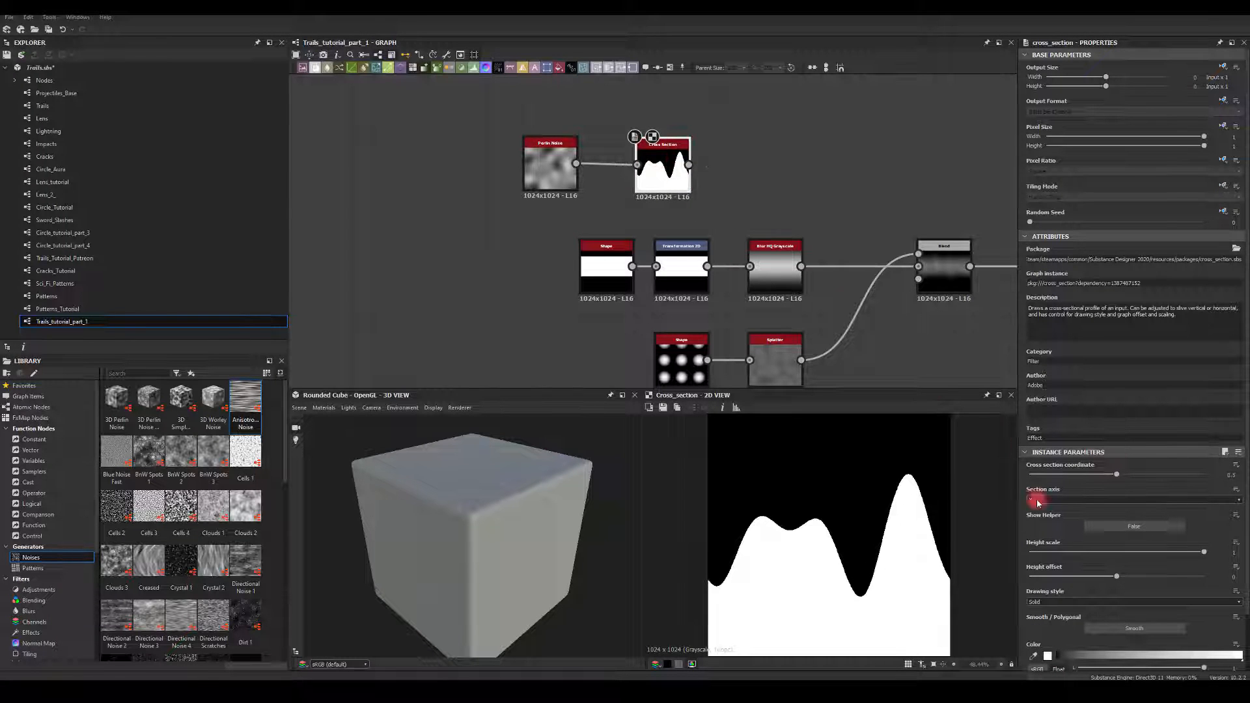
{"action": "scroll", "coordinate": [1055, 521], "scroll_direction": "down", "scroll_amount": 2}
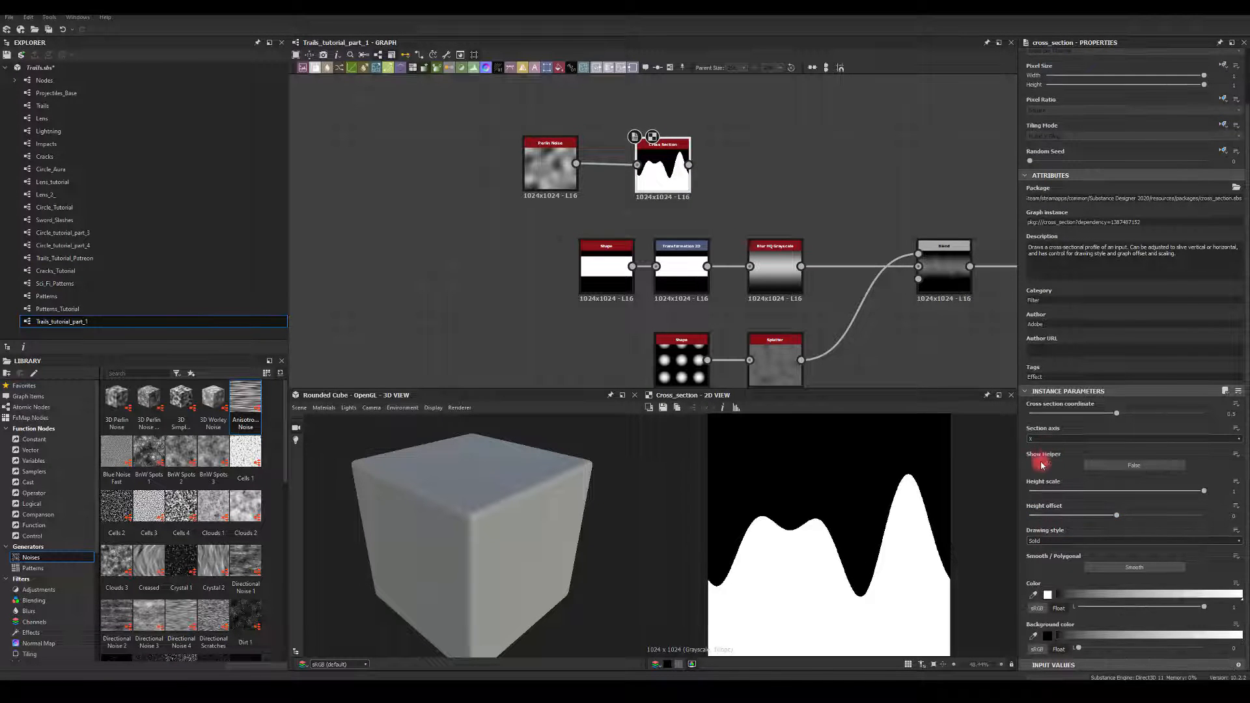
{"action": "left_click", "coordinate": [1041, 540]}
{"action": "left_click", "coordinate": [1041, 564]}
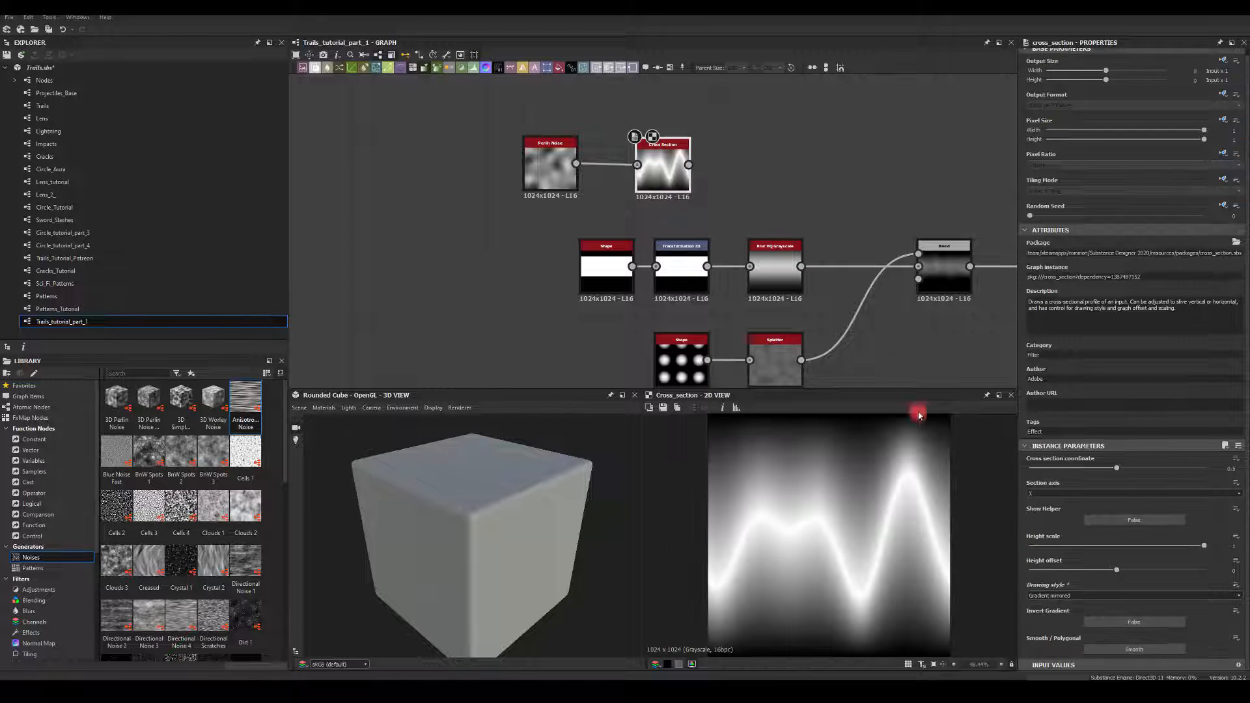
Attach a Histogram Scan to the Cross Section, with position about 0.45 and contrast about 0.64
{"action": "left_click_drag", "start_coordinate": [690, 166], "coordinate": [746, 163]}
{"action": "type", "text": "scal"}
{"action": "key", "text": "BackSpace"}
{"action": "type", "text": "n"}
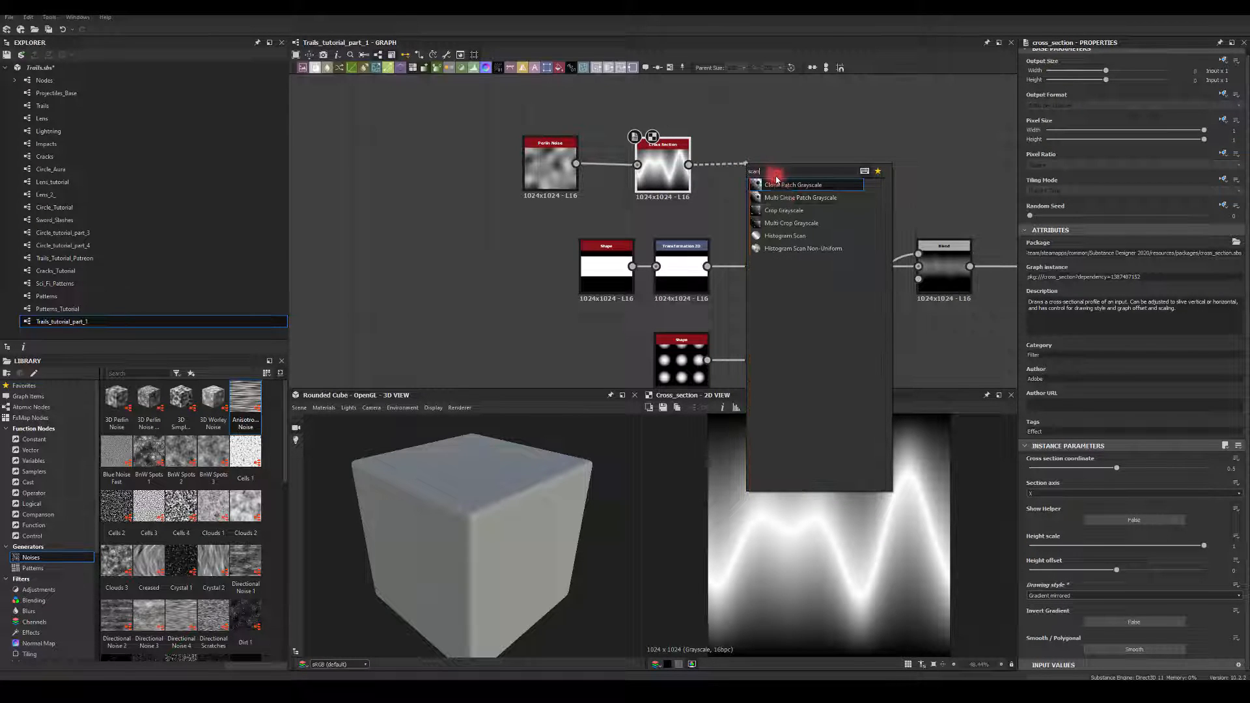
{"action": "left_click", "coordinate": [762, 223]}
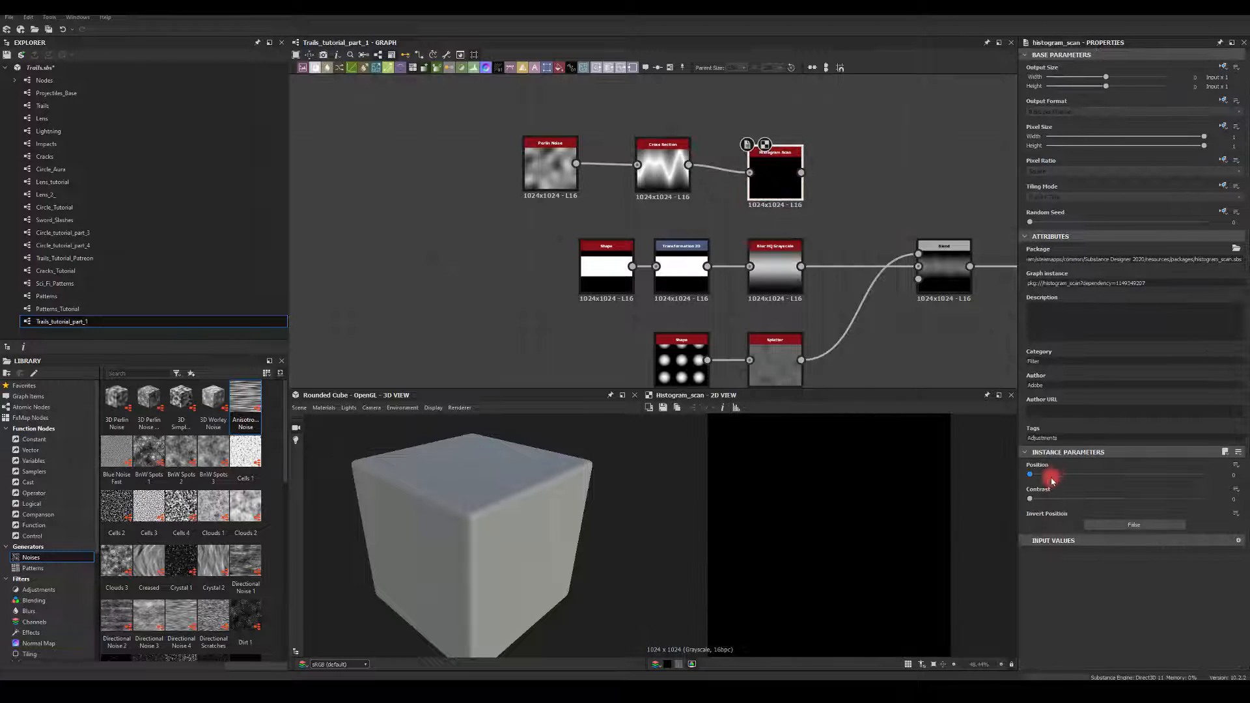
{"action": "left_click_drag", "start_coordinate": [1032, 476], "coordinate": [1107, 474]}
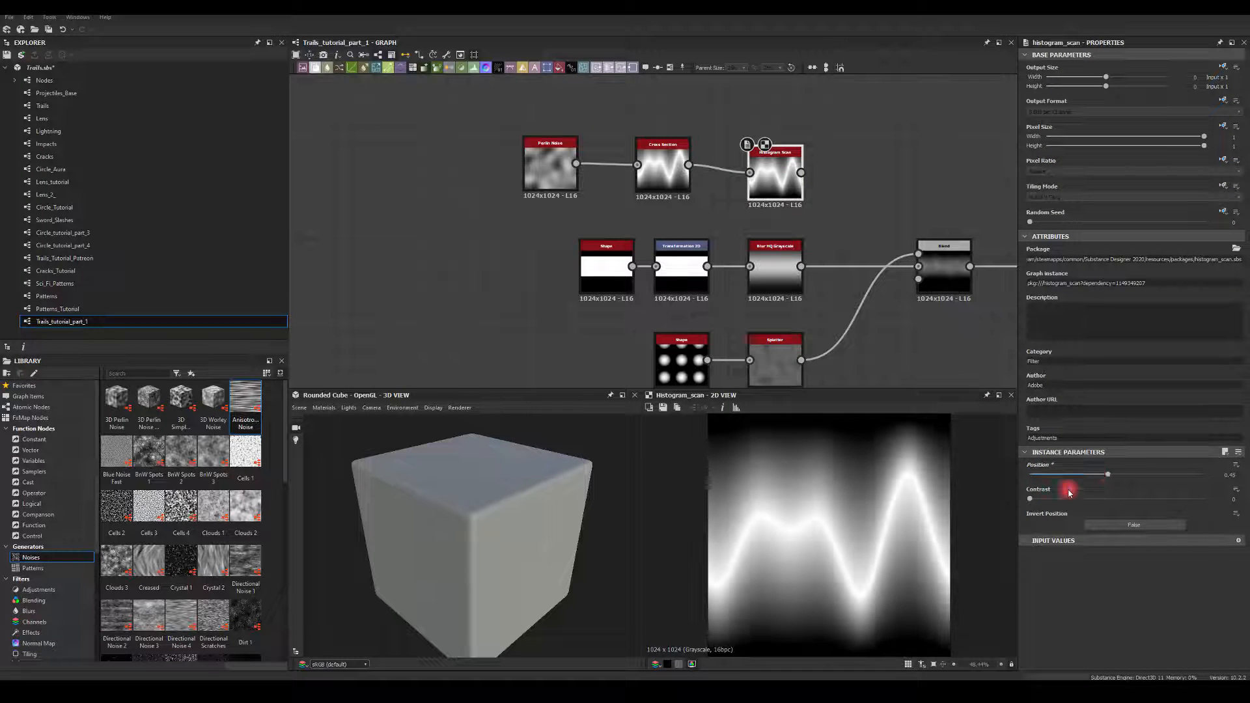
{"action": "left_click_drag", "start_coordinate": [1032, 500], "coordinate": [1147, 505]}
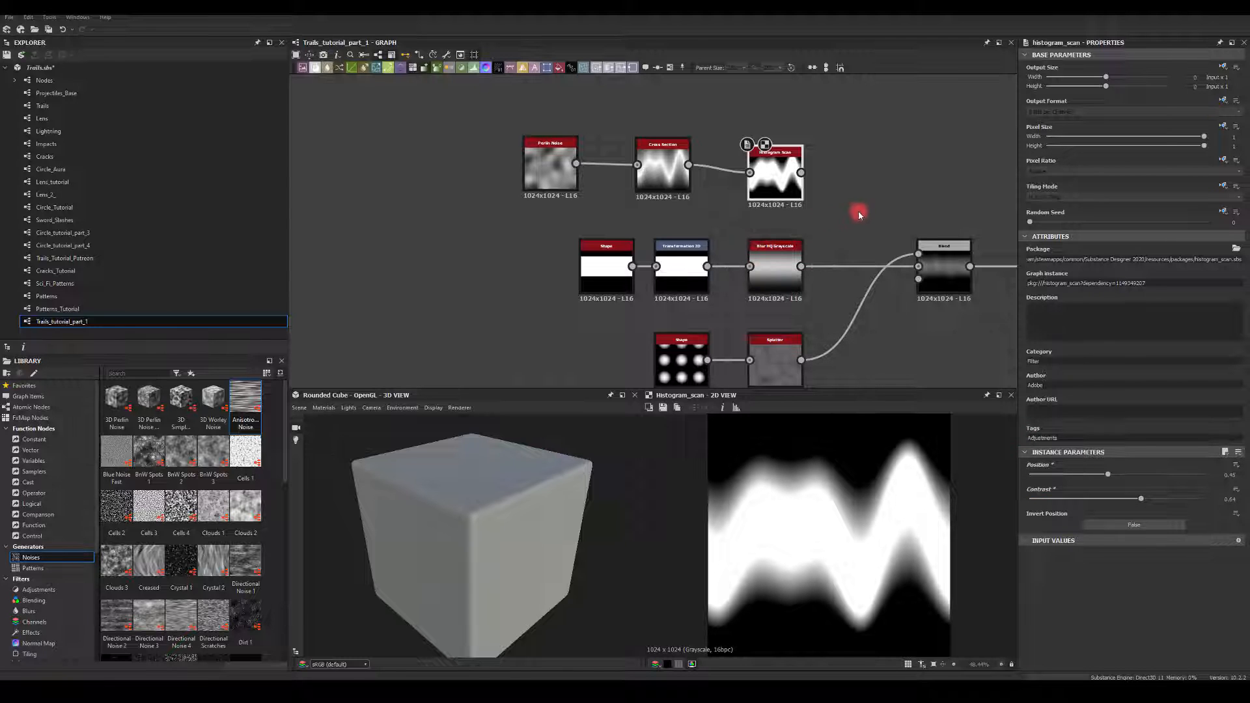
{"action": "middle_click_drag", "start_coordinate": [876, 192], "coordinate": [839, 183]}
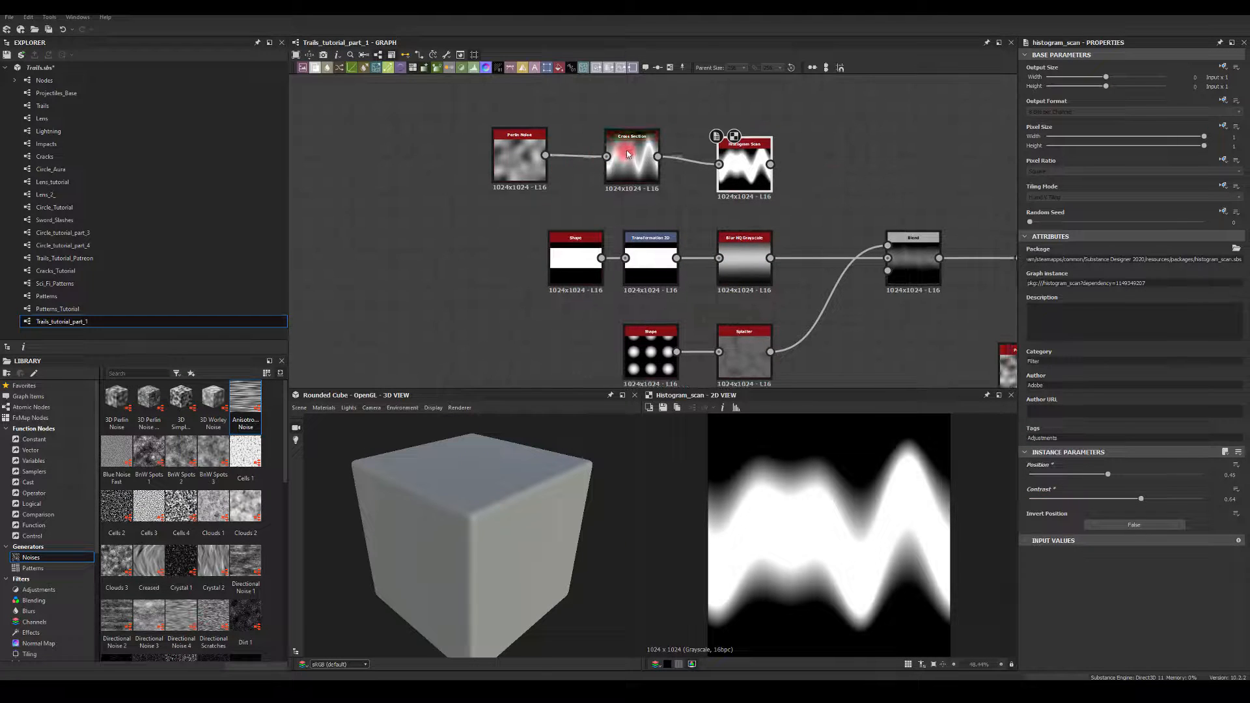
Set the scale of the Perlin Noise feeding the Cross Section to 4 and the cross section coordinate to about 0.41
{"action": "left_click", "coordinate": [511, 153]}
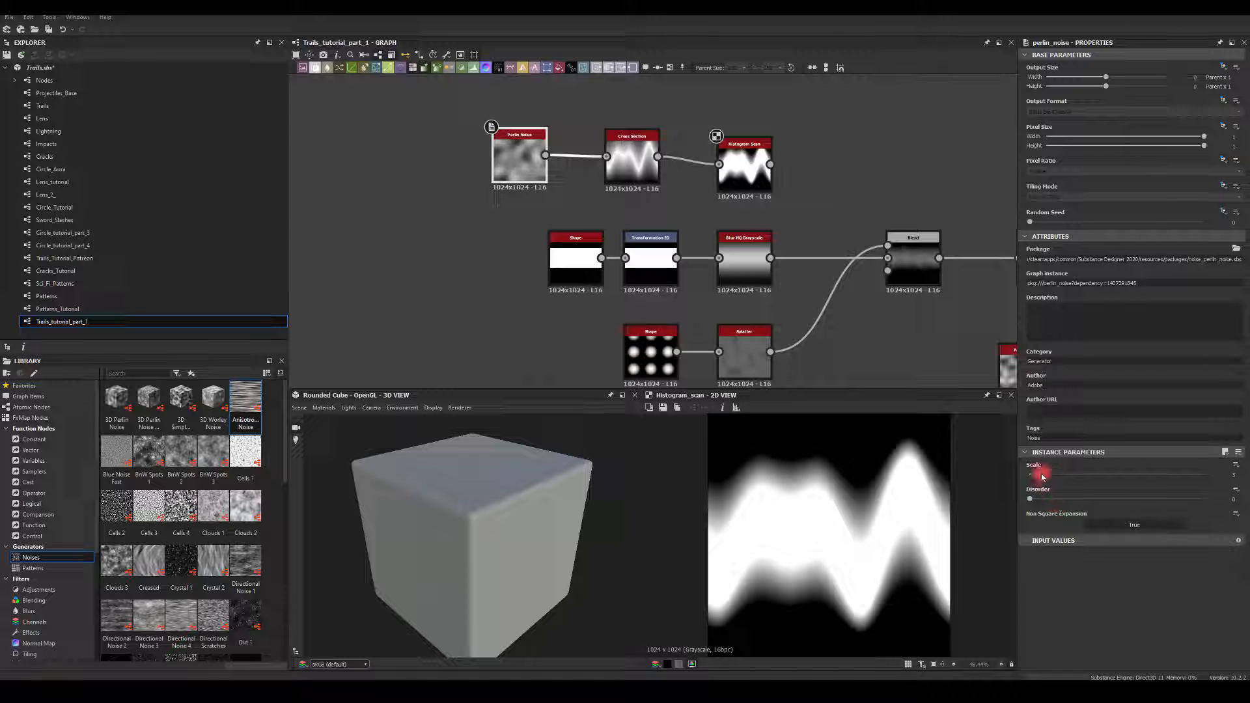
{"action": "mouse_move", "coordinate": [1042, 477]}
{"action": "left_mouse_down"}
{"action": "mouse_move", "coordinate": [1088, 475]}
{"action": "mouse_move", "coordinate": [1036, 480]}
{"action": "left_mouse_up"}
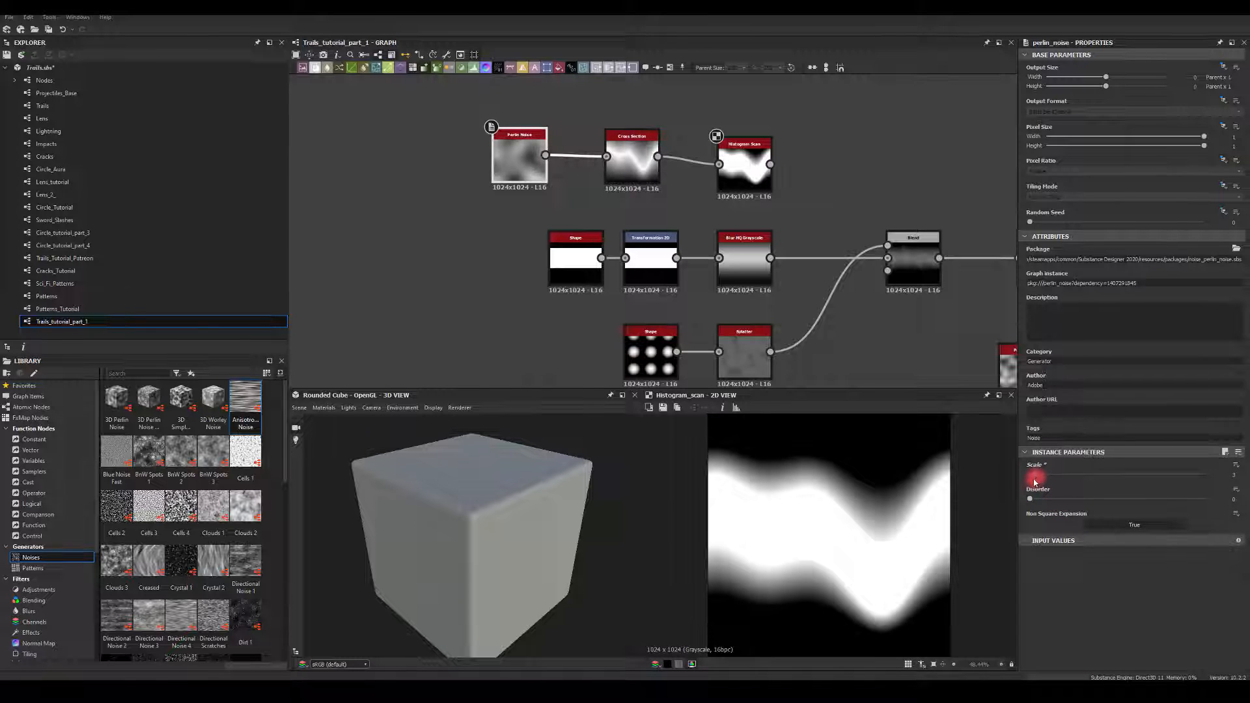
{"action": "left_click", "coordinate": [1034, 479]}
{"action": "type", "text": "4"}
{"action": "key", "text": "Return"}
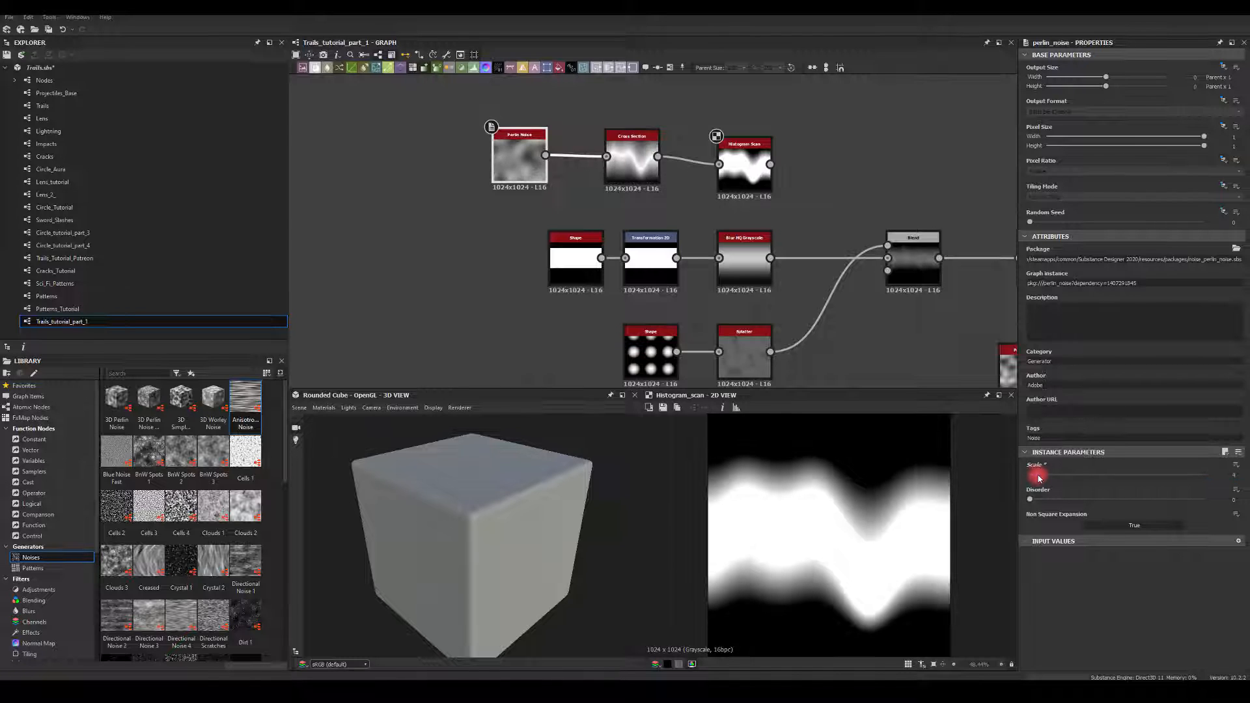
{"action": "mouse_move", "coordinate": [1039, 479]}
{"action": "left_mouse_down"}
{"action": "mouse_move", "coordinate": [1030, 473]}
{"action": "mouse_move", "coordinate": [1116, 475]}
{"action": "mouse_move", "coordinate": [1022, 474]}
{"action": "mouse_move", "coordinate": [1205, 474]}
{"action": "mouse_move", "coordinate": [1068, 474]}
{"action": "mouse_move", "coordinate": [1101, 475]}
{"action": "left_mouse_up"}
{"action": "left_click", "coordinate": [634, 161]}
Preview the final Auto Levels output and connect the Cross Section branch's Histogram Scan to the Blend in place of the Blur HQ Grayscale
{"action": "scroll", "coordinate": [869, 248], "scroll_direction": "down", "scroll_amount": 6}
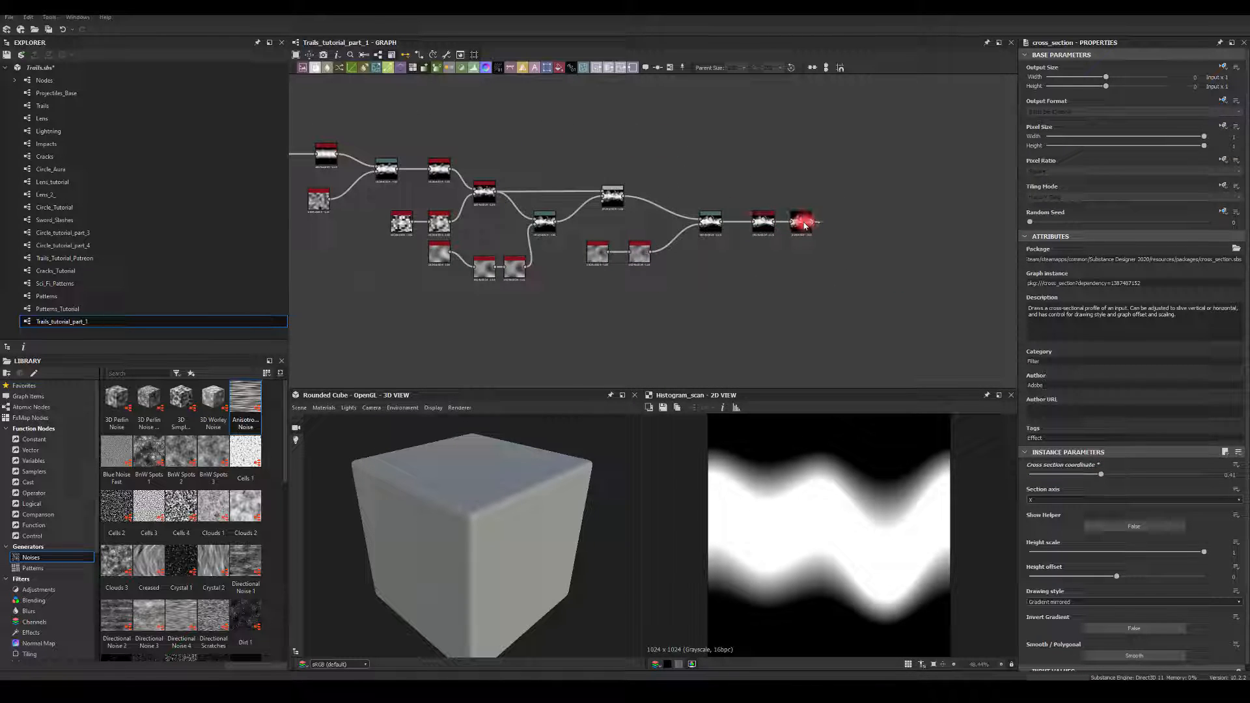
{"action": "double_click", "coordinate": [805, 223]}
{"action": "middle_click_drag", "start_coordinate": [703, 130], "coordinate": [1076, 147]}
{"action": "scroll", "coordinate": [647, 127], "scroll_direction": "up", "scroll_amount": 2}
{"action": "middle_click_drag", "start_coordinate": [648, 128], "coordinate": [625, 123]}
{"action": "scroll", "coordinate": [625, 124], "scroll_direction": "up", "scroll_amount": 3}
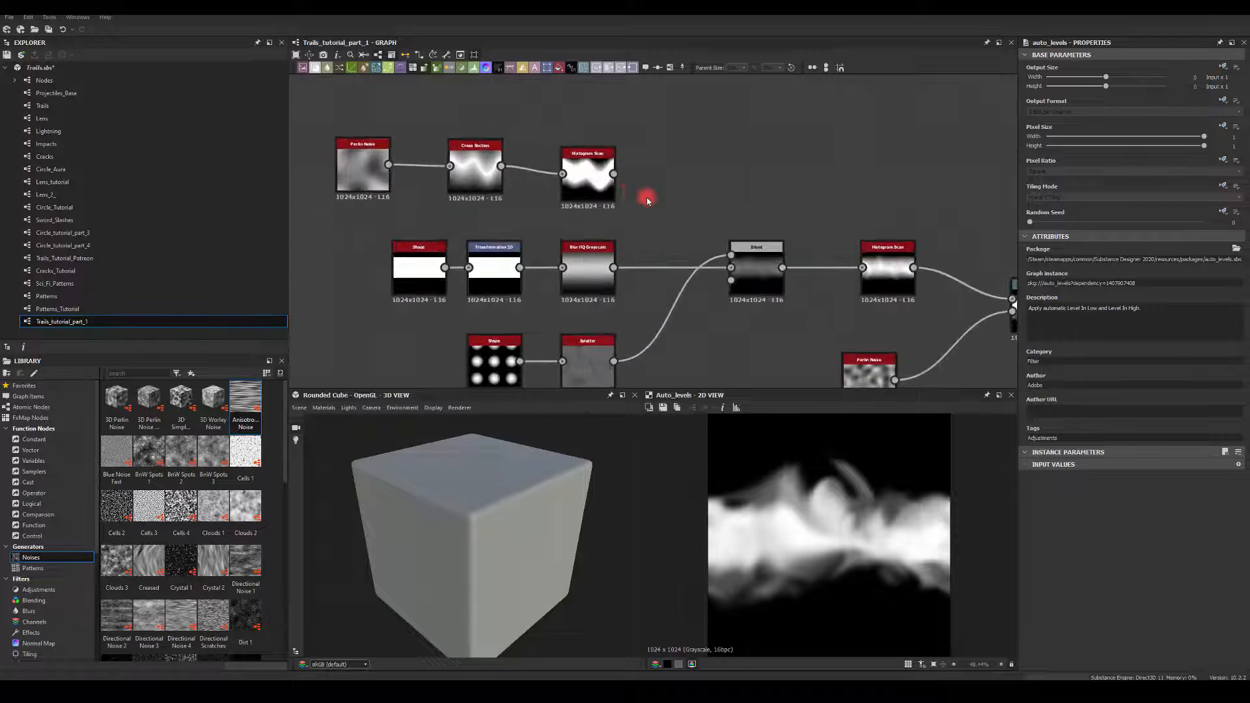
{"action": "left_click_drag", "start_coordinate": [696, 230], "coordinate": [731, 267]}
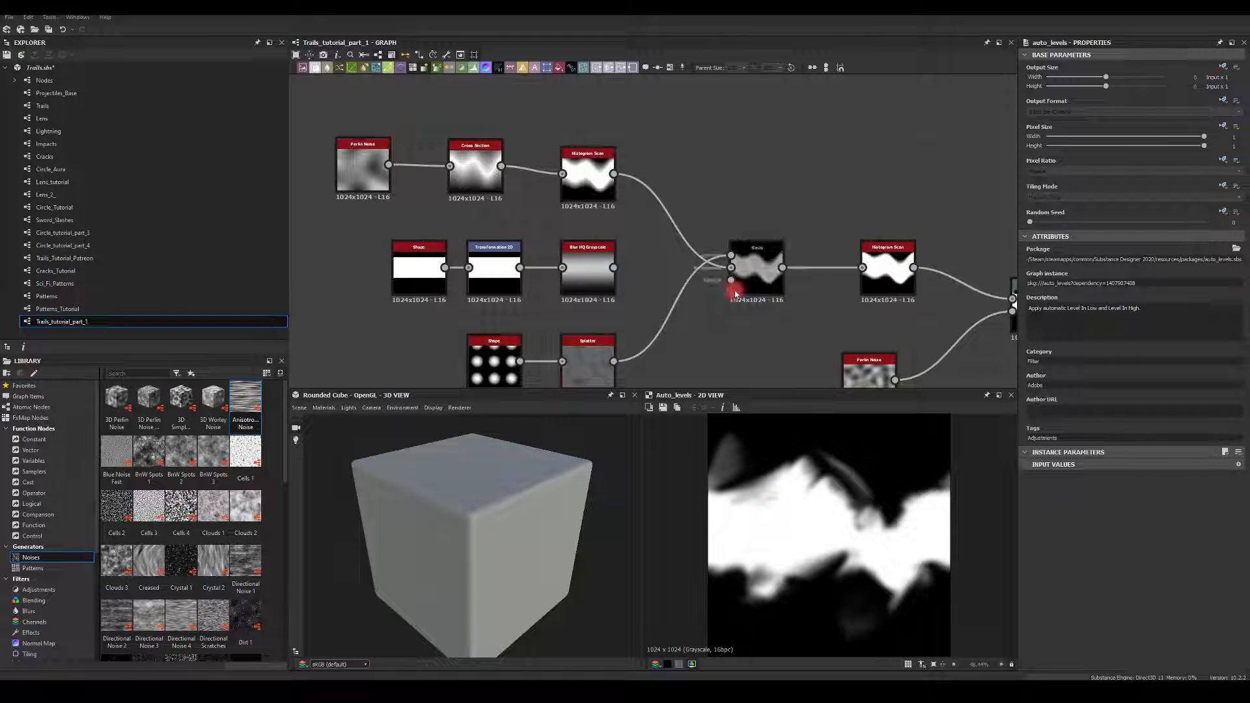
Set the Splatter node's zoom to about 7290 and its gain to about 0.87
{"action": "middle_click_drag", "start_coordinate": [693, 343], "coordinate": [729, 271]}
{"action": "left_click", "coordinate": [611, 284]}
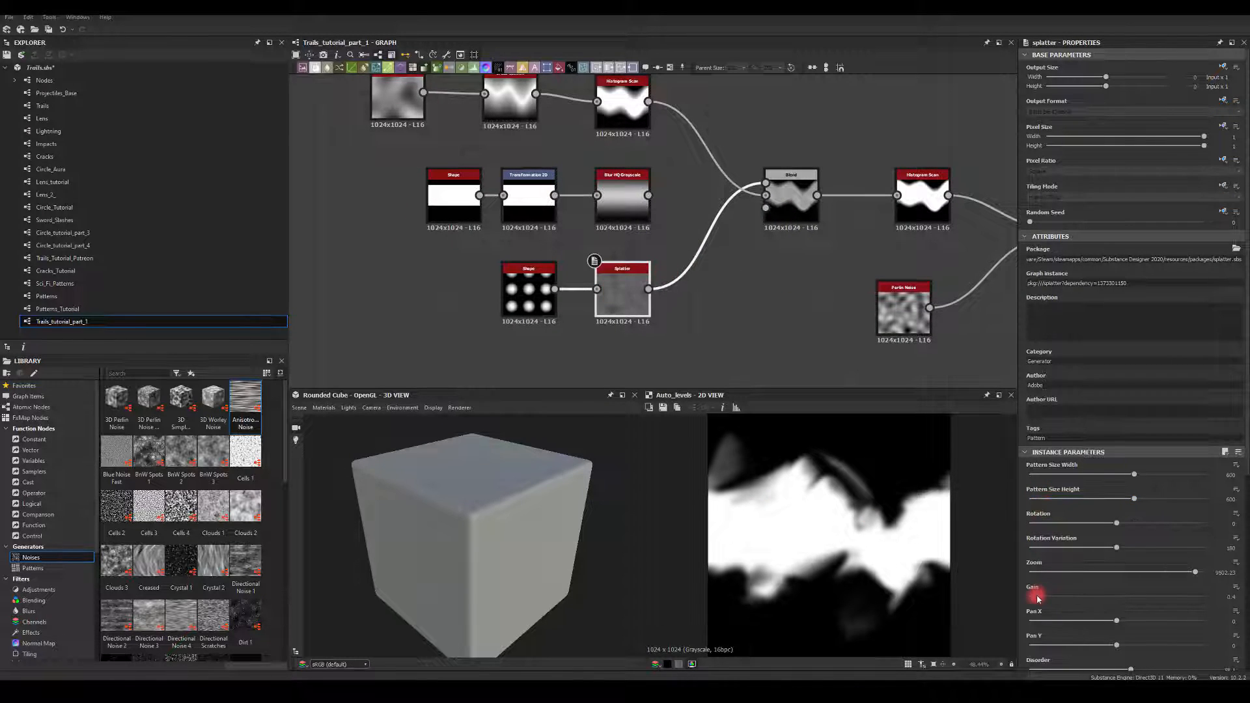
{"action": "left_click_drag", "start_coordinate": [1035, 596], "coordinate": [1042, 596]}
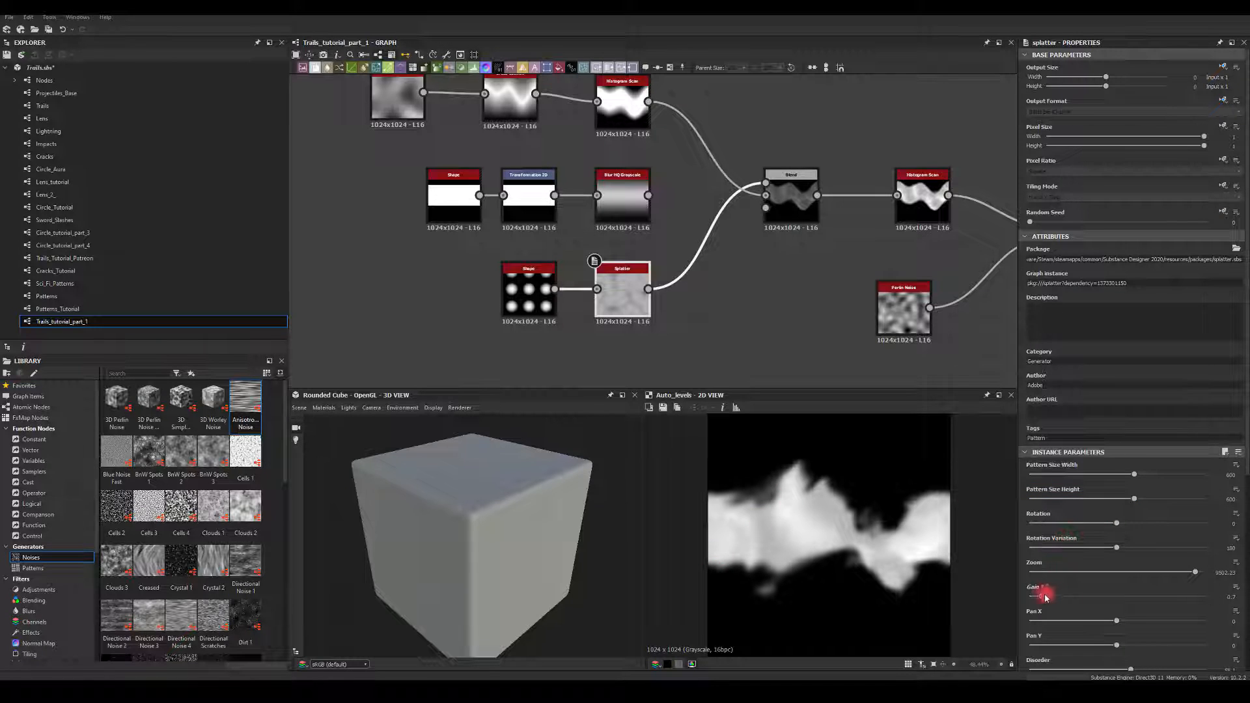
{"action": "left_click", "coordinate": [1195, 573]}
{"action": "left_click_drag", "start_coordinate": [1195, 573], "coordinate": [1157, 573]}
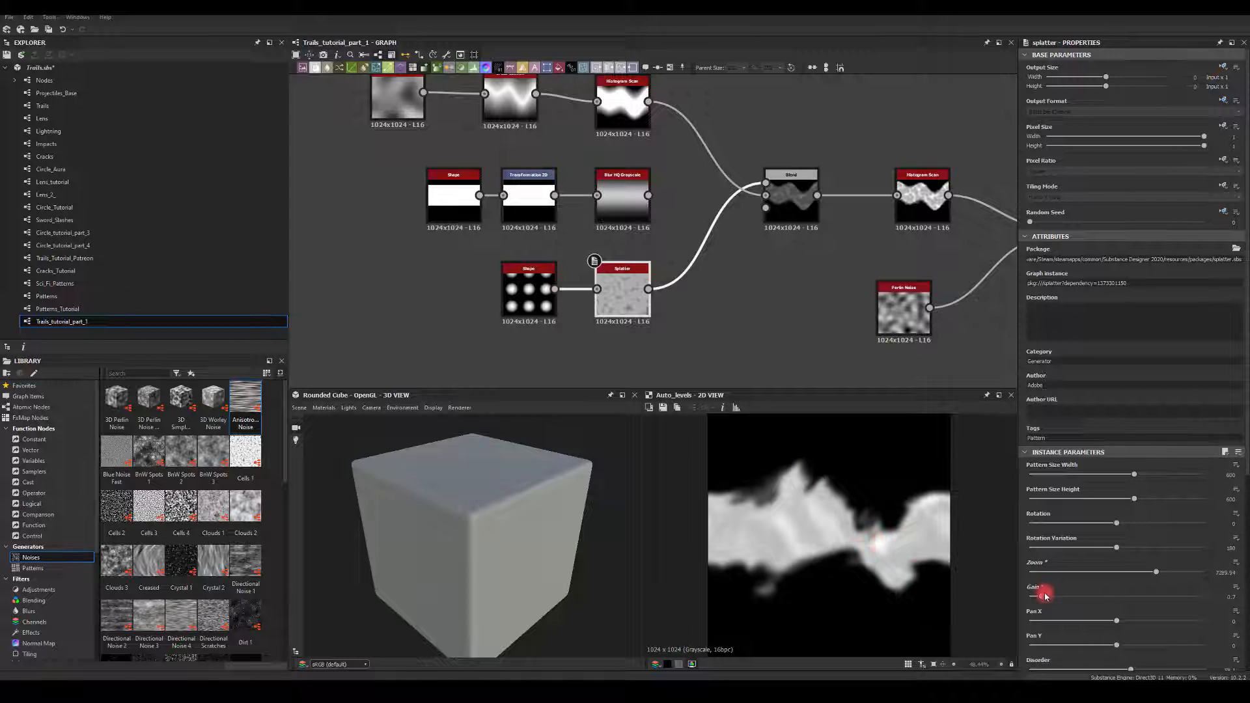
{"action": "left_click_drag", "start_coordinate": [1042, 597], "coordinate": [1046, 599]}
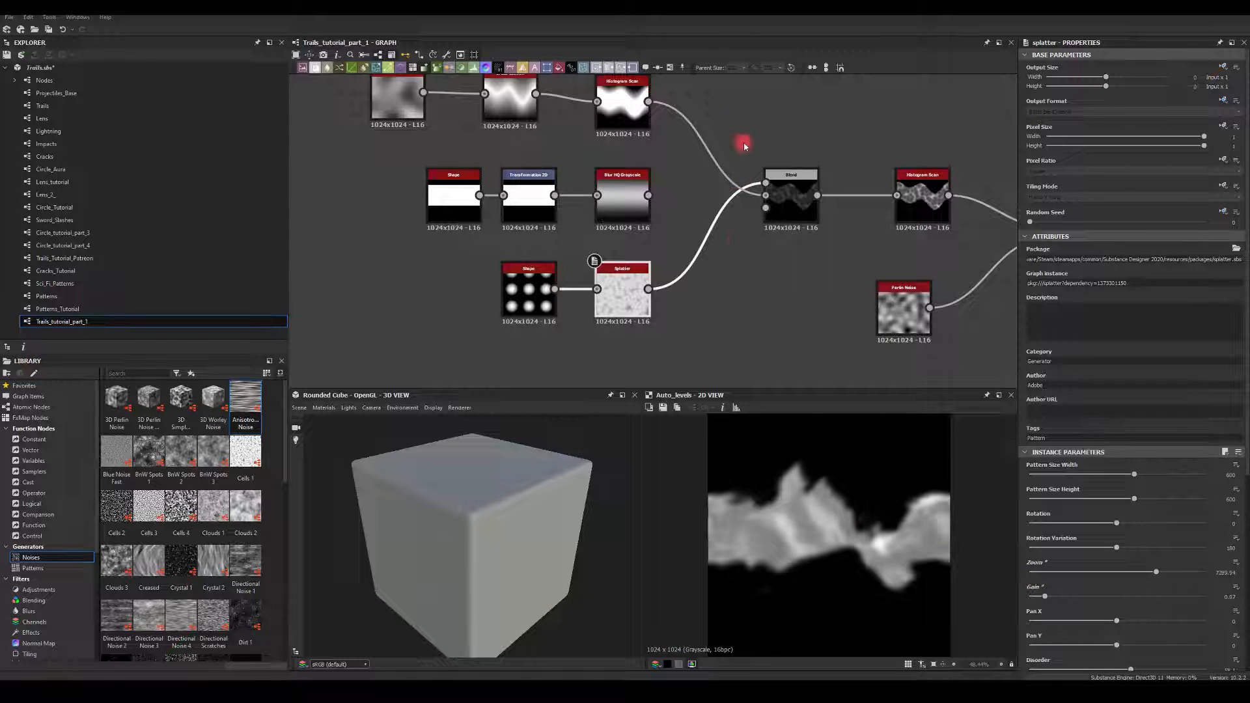
Move the upper Histogram Scan closer to the Cross Section and set its contrast to about 0.61
{"action": "middle_click_drag", "start_coordinate": [744, 145], "coordinate": [792, 216]}
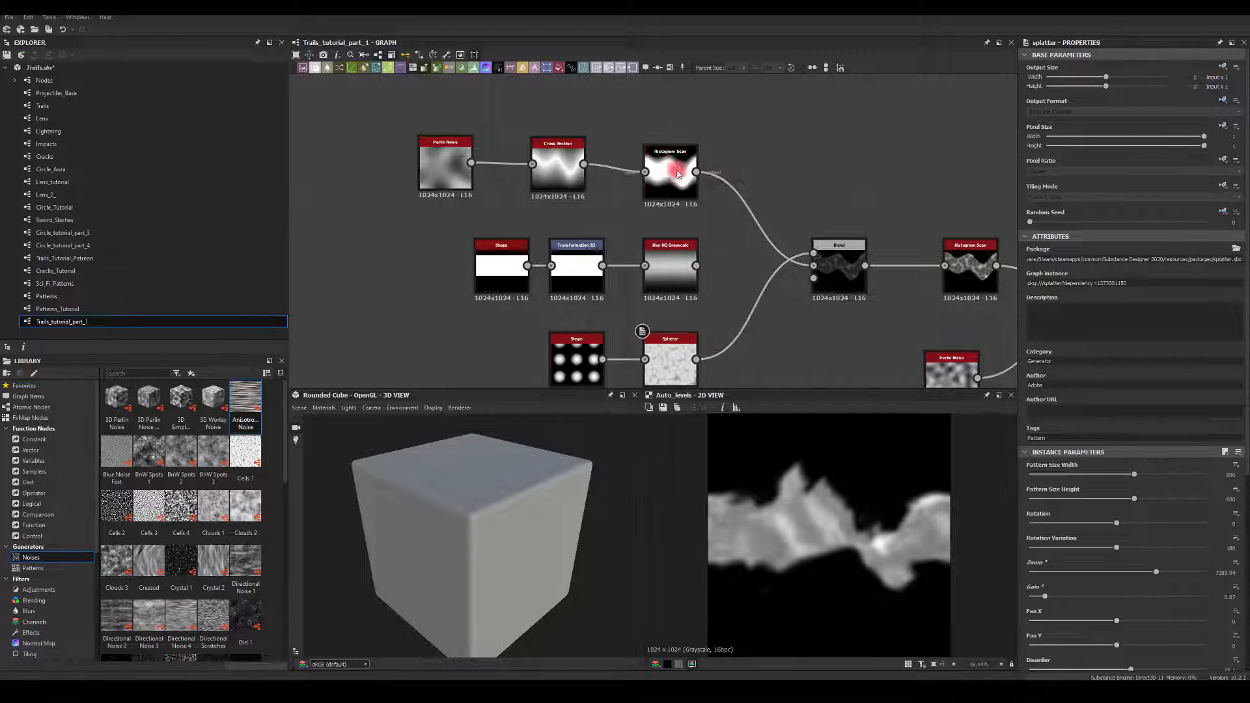
{"action": "left_click_drag", "start_coordinate": [677, 173], "coordinate": [639, 163]}
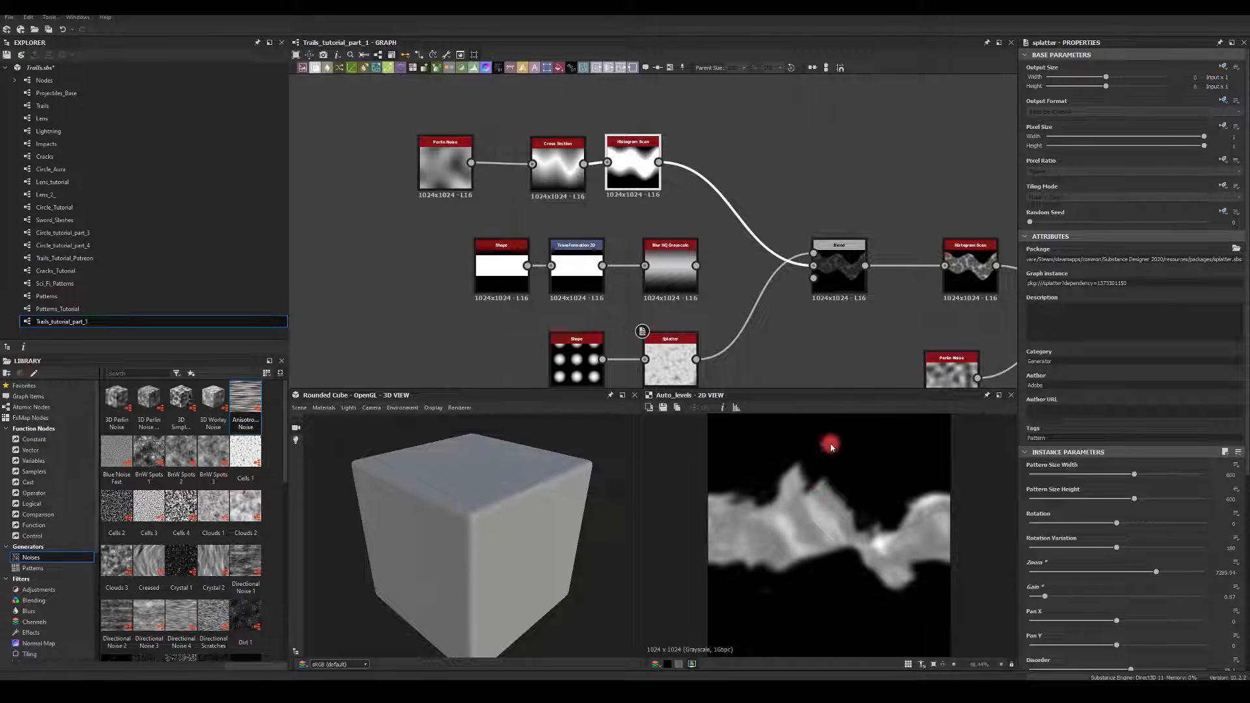
{"action": "left_click", "coordinate": [659, 168]}
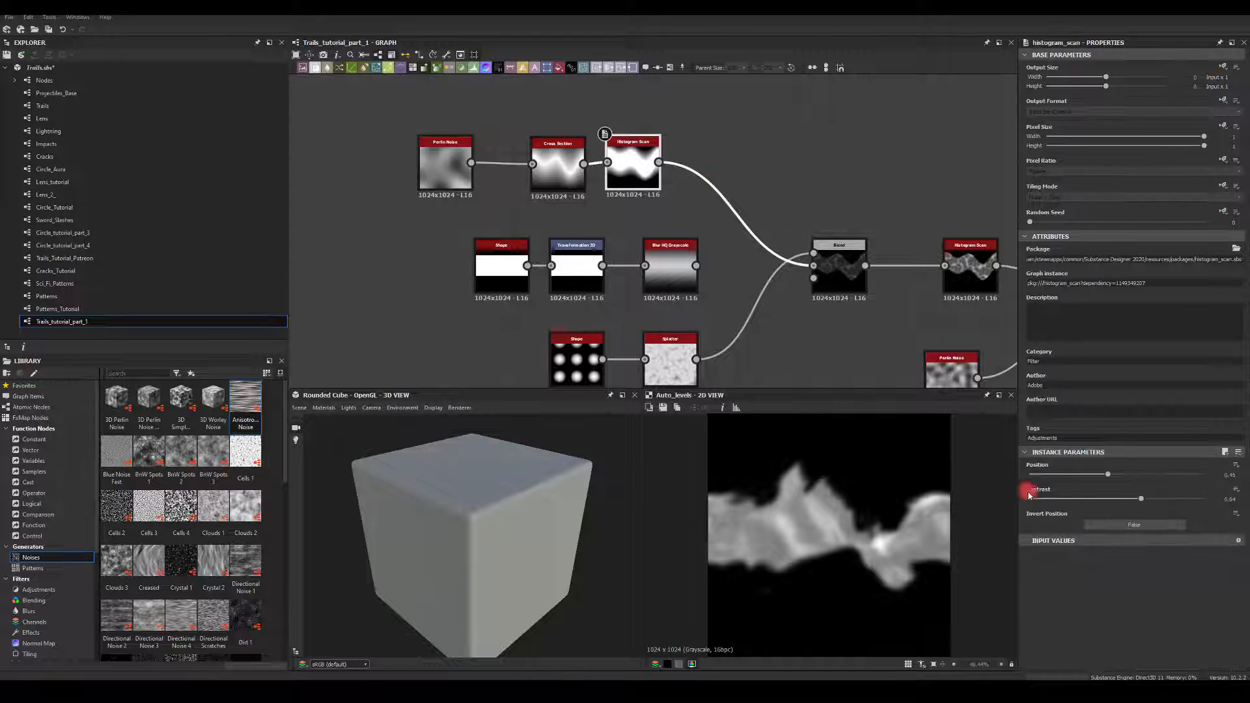
{"action": "mouse_move", "coordinate": [1117, 500]}
{"action": "left_mouse_down"}
{"action": "mouse_move", "coordinate": [1139, 499]}
{"action": "mouse_move", "coordinate": [1040, 499]}
{"action": "mouse_move", "coordinate": [1204, 503]}
{"action": "mouse_move", "coordinate": [1127, 505]}
{"action": "left_mouse_up"}
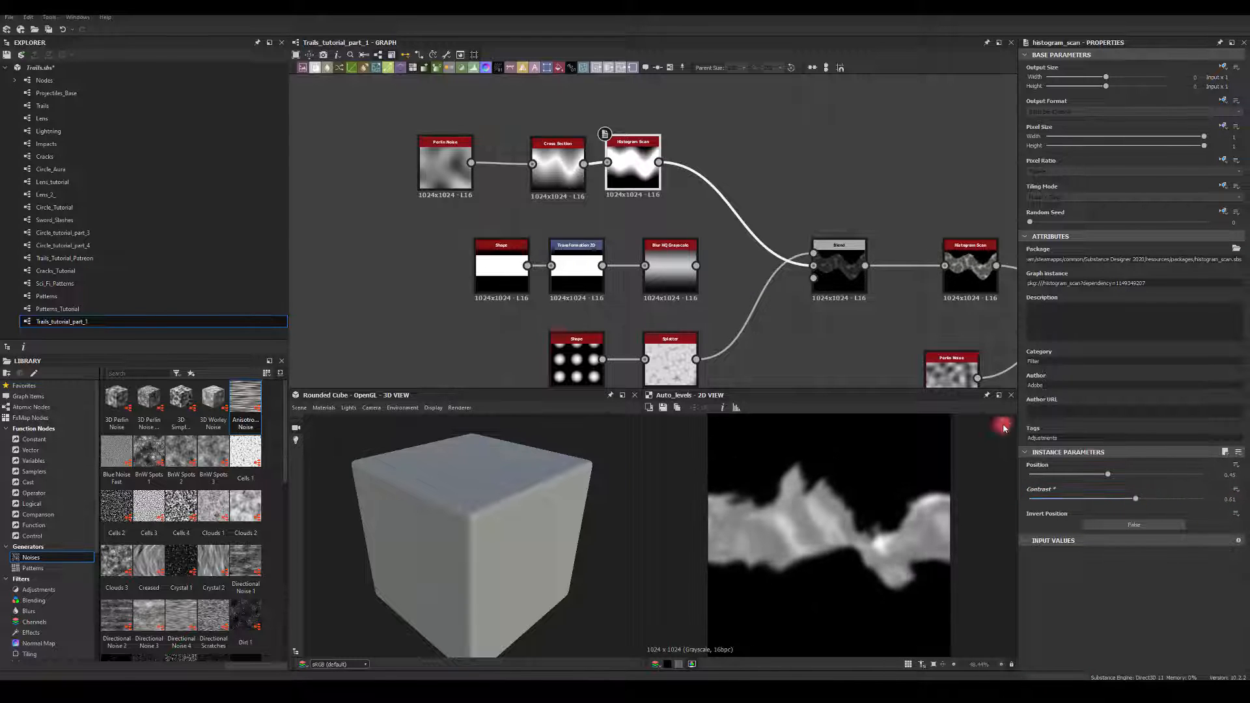
Attach a Blur HQ Grayscale to the upper Histogram Scan and connect its output to the Blend in place of the scan
{"action": "left_click_drag", "start_coordinate": [659, 162], "coordinate": [726, 139]}
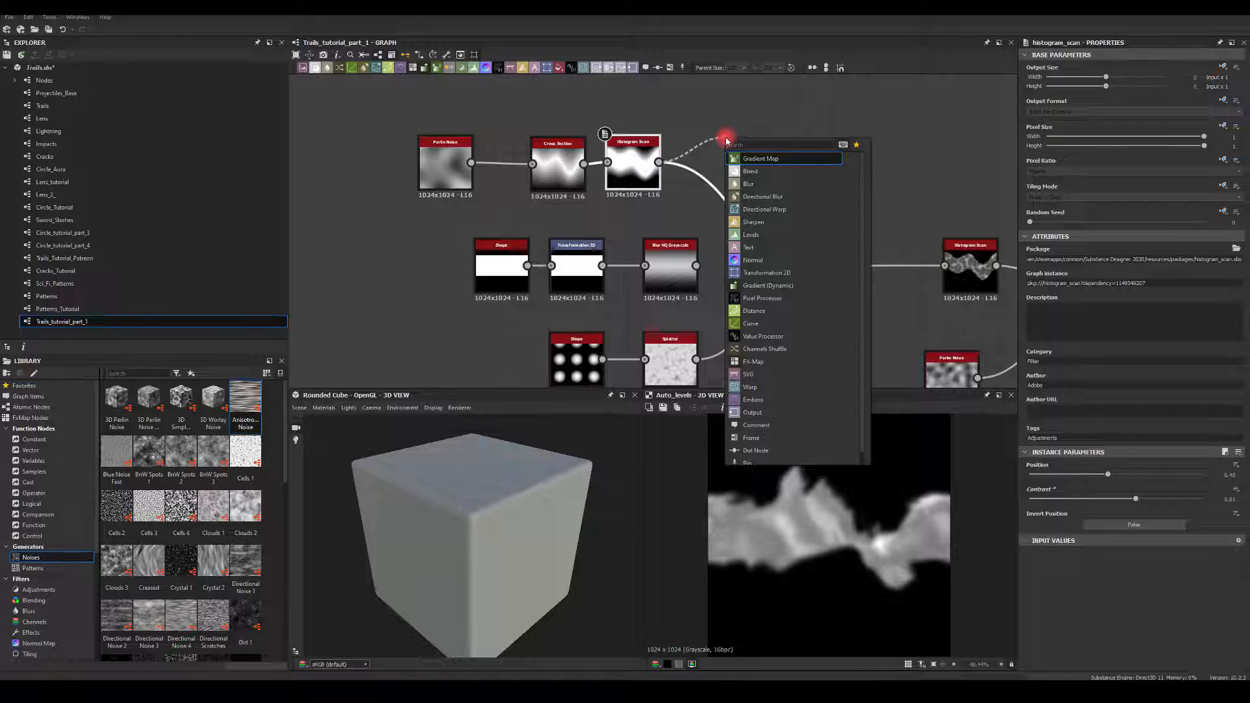
{"action": "type", "text": "bl"}
{"action": "left_click", "coordinate": [755, 184]}
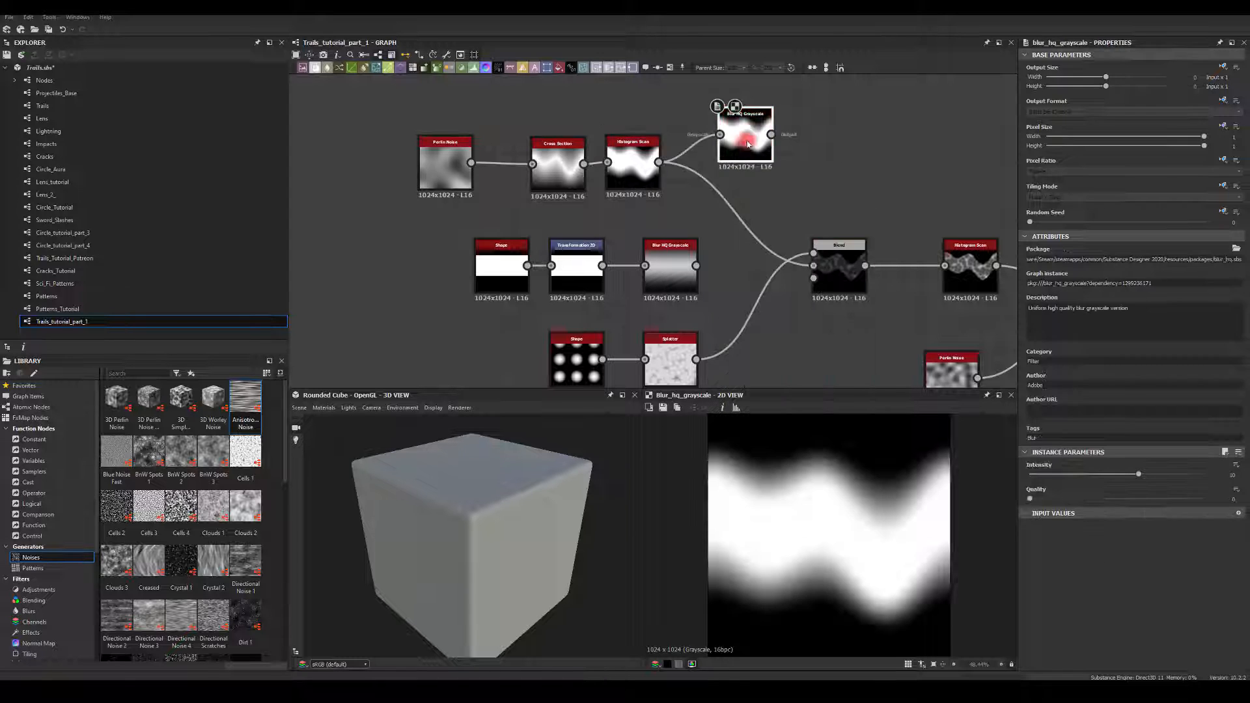
{"action": "left_click_drag", "start_coordinate": [786, 245], "coordinate": [814, 266]}
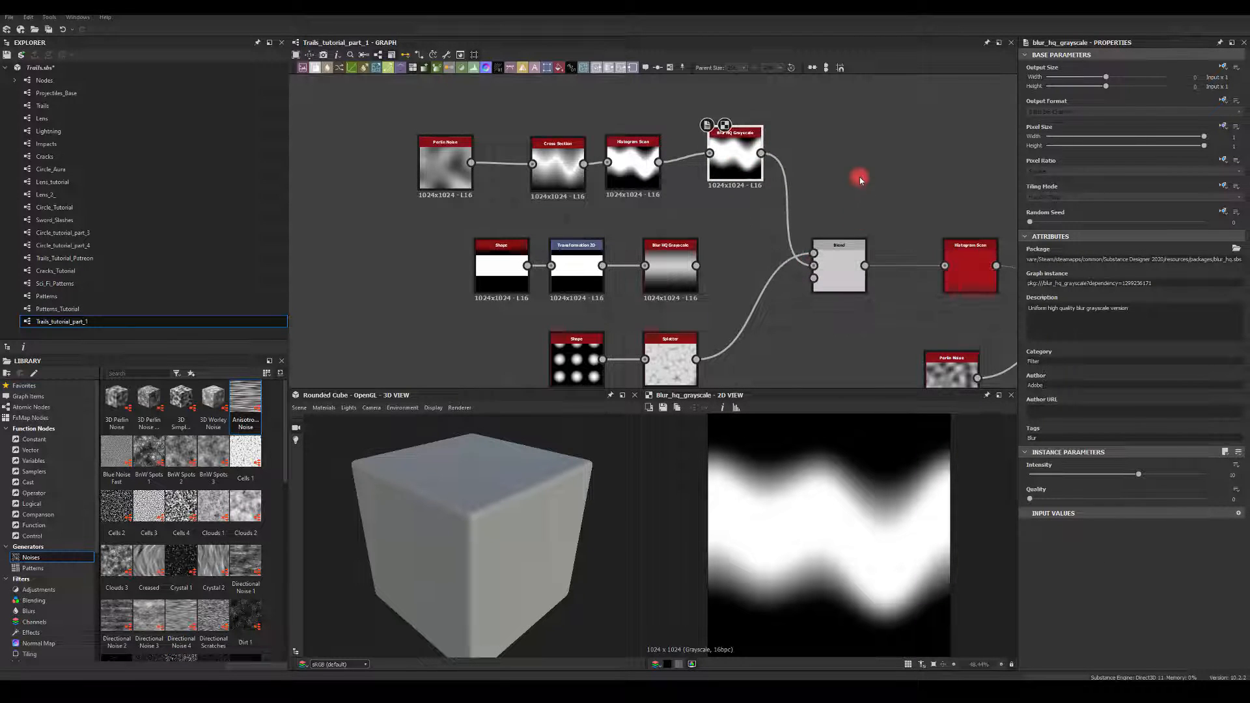
Preview the Auto Levels output and set the new Blur HQ Grayscale to quality 1 and intensity 16
{"action": "middle_click_drag", "start_coordinate": [839, 168], "coordinate": [291, 166]}
{"action": "scroll", "coordinate": [595, 178], "scroll_direction": "down", "scroll_amount": 3}
{"action": "middle_click_drag", "start_coordinate": [715, 181], "coordinate": [300, 87]}
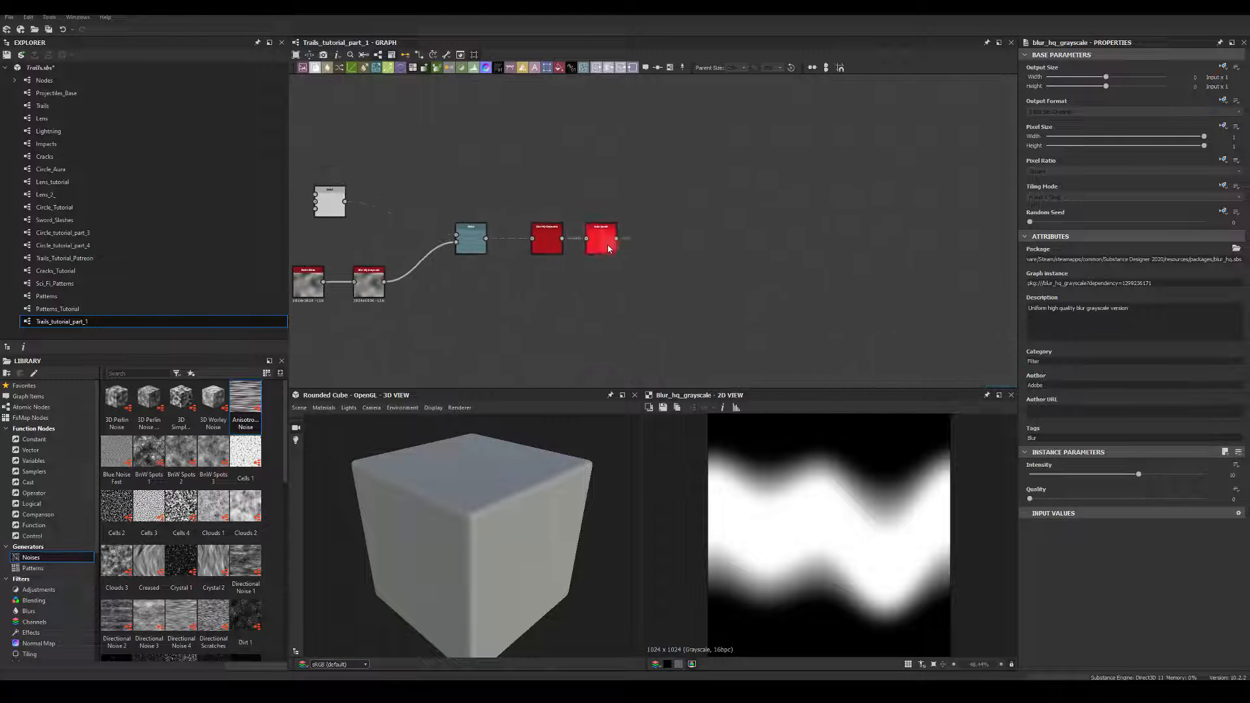
{"action": "double_click", "coordinate": [607, 243]}
{"action": "middle_click_drag", "start_coordinate": [391, 156], "coordinate": [974, 183]}
{"action": "scroll", "coordinate": [638, 140], "scroll_direction": "up", "scroll_amount": 4}
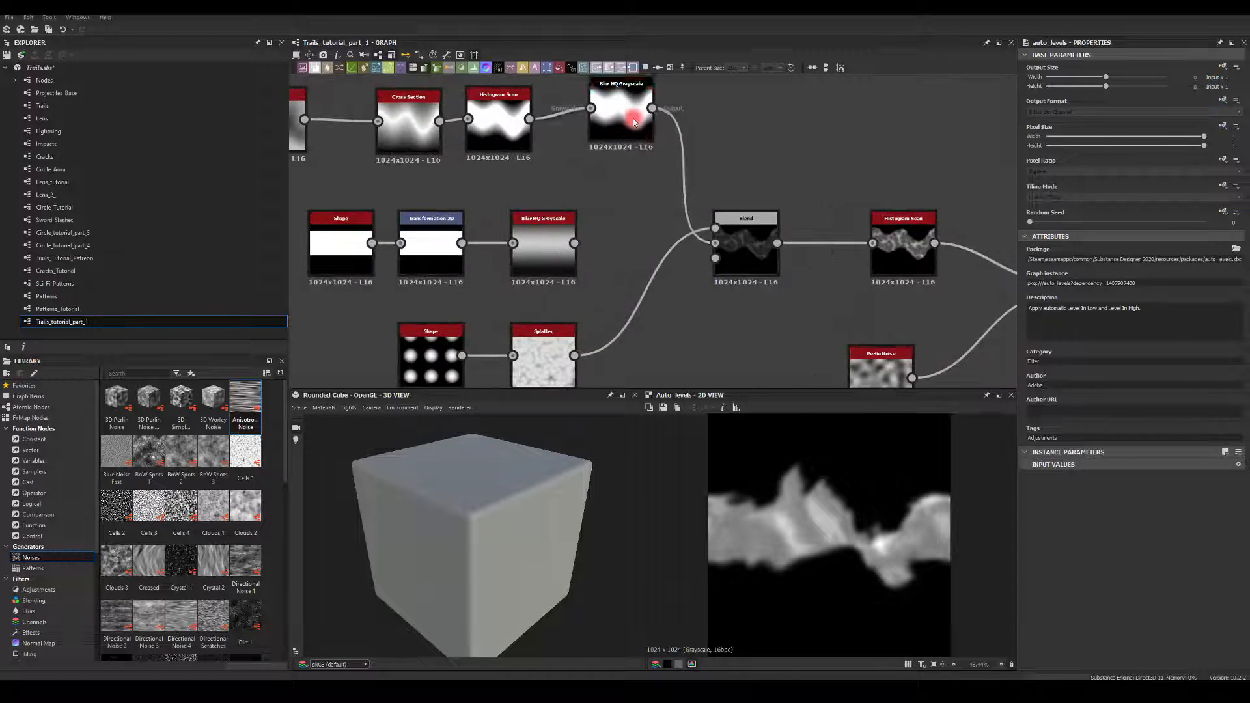
{"action": "left_click", "coordinate": [636, 112]}
{"action": "left_click_drag", "start_coordinate": [1038, 498], "coordinate": [1226, 508]}
{"action": "left_click_drag", "start_coordinate": [1139, 474], "coordinate": [1241, 485]}
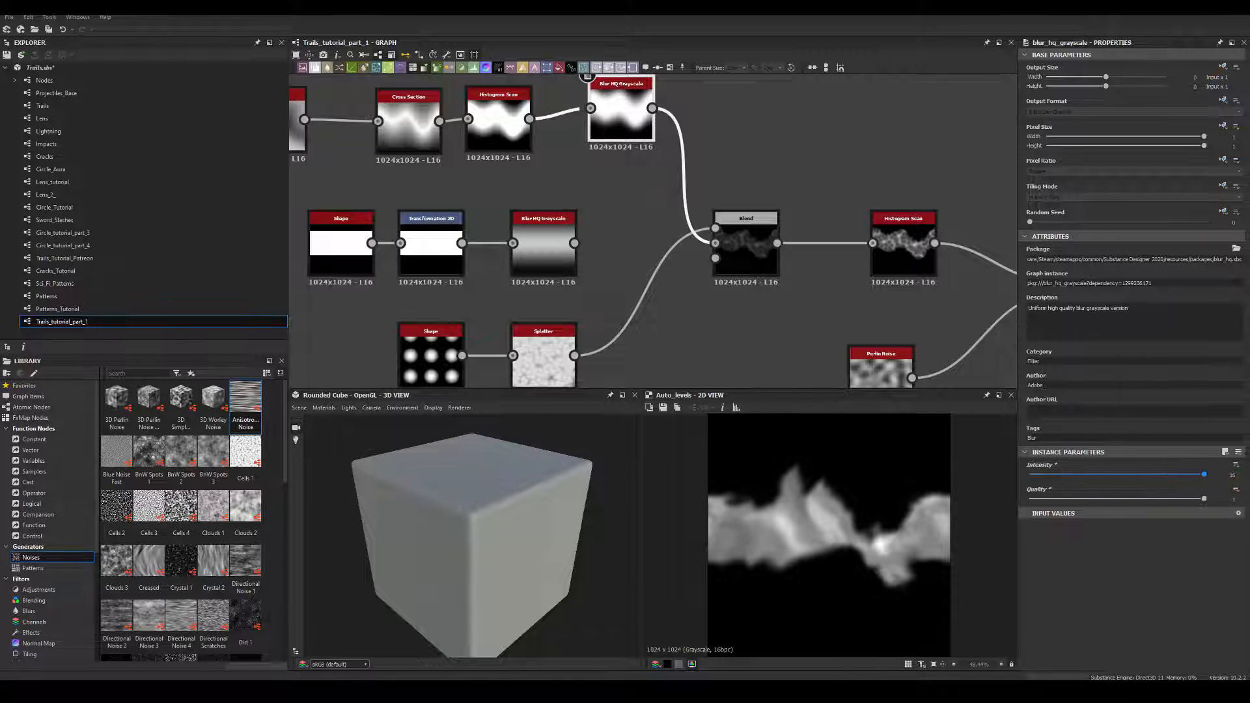
Lower the contrast of the Histogram Scan feeding the new Blur HQ Grayscale to about 0.31
{"action": "left_click", "coordinate": [498, 120]}
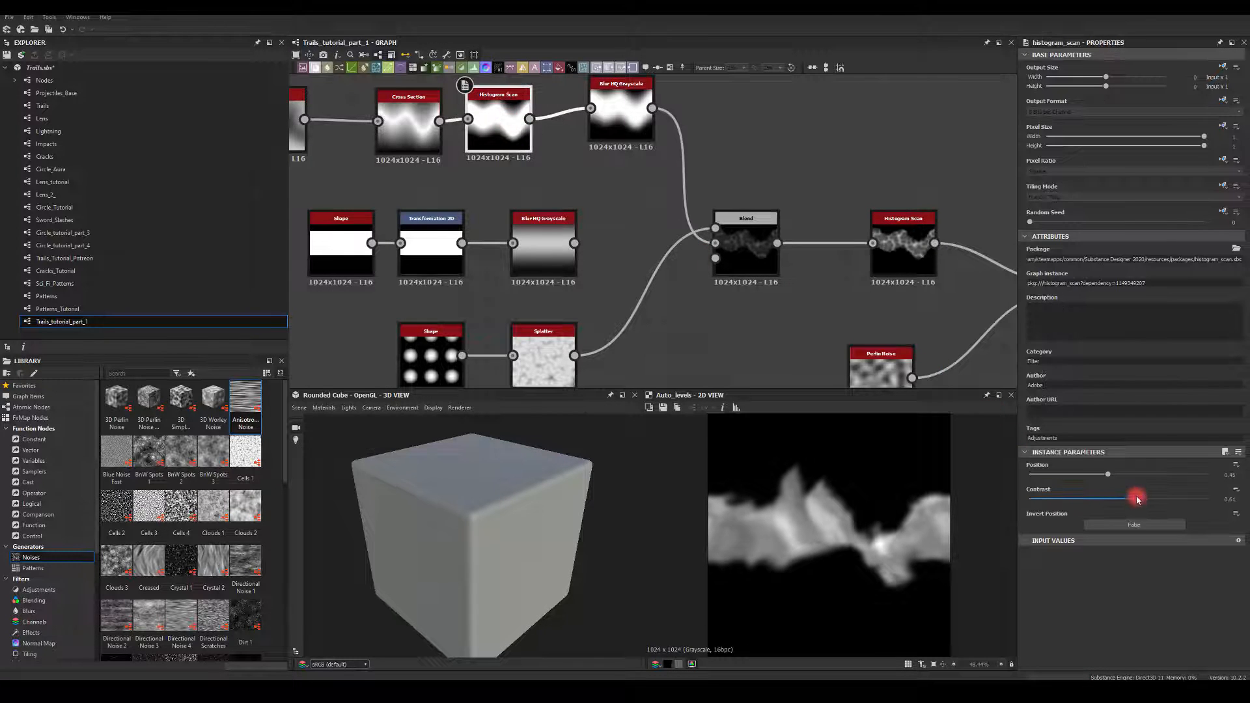
{"action": "left_click_drag", "start_coordinate": [1137, 498], "coordinate": [1082, 499]}
Lower the Splatter node's gain to about 0.3
{"action": "middle_click_drag", "start_coordinate": [707, 308], "coordinate": [742, 253]}
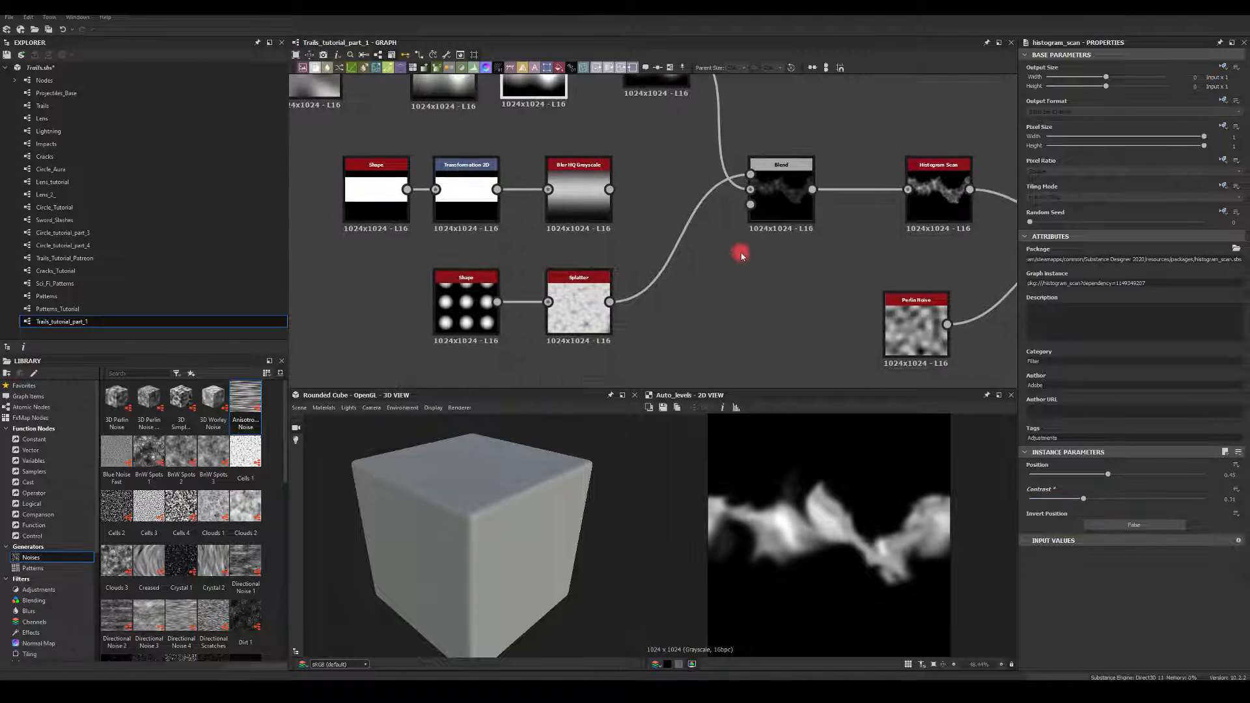
{"action": "left_click", "coordinate": [570, 297]}
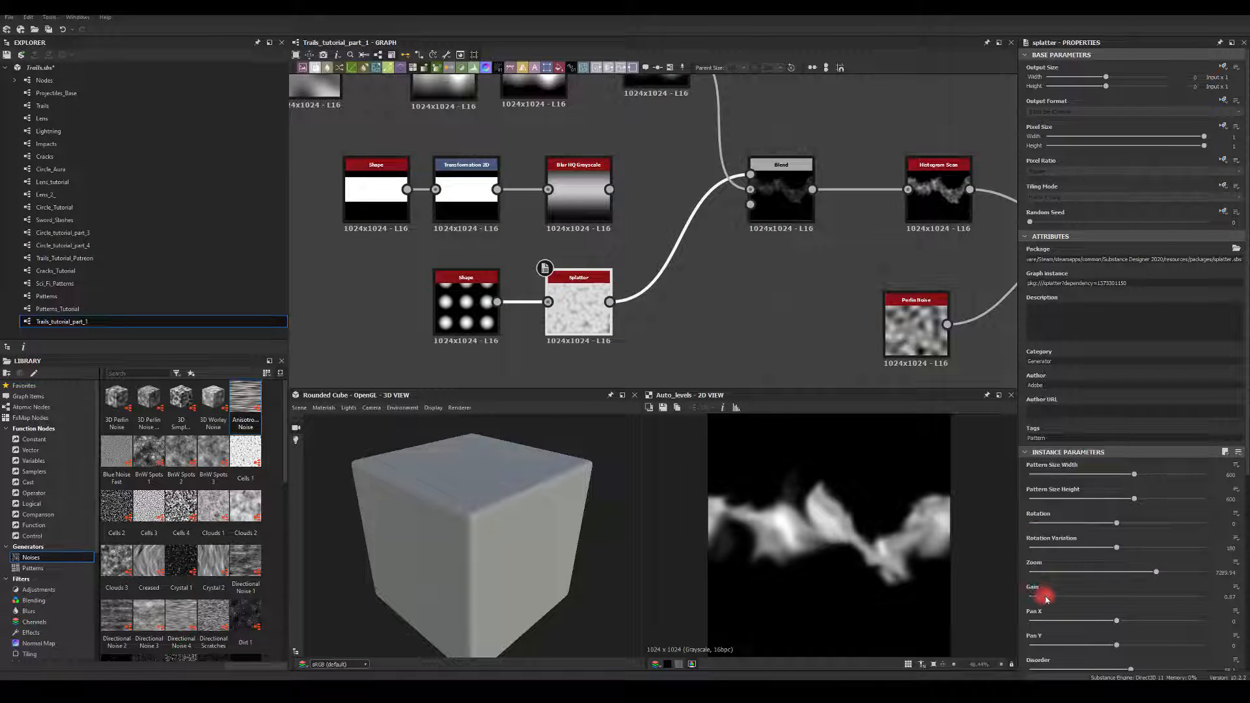
{"action": "left_click_drag", "start_coordinate": [1046, 597], "coordinate": [1034, 597]}
{"action": "left_click", "coordinate": [845, 595]}
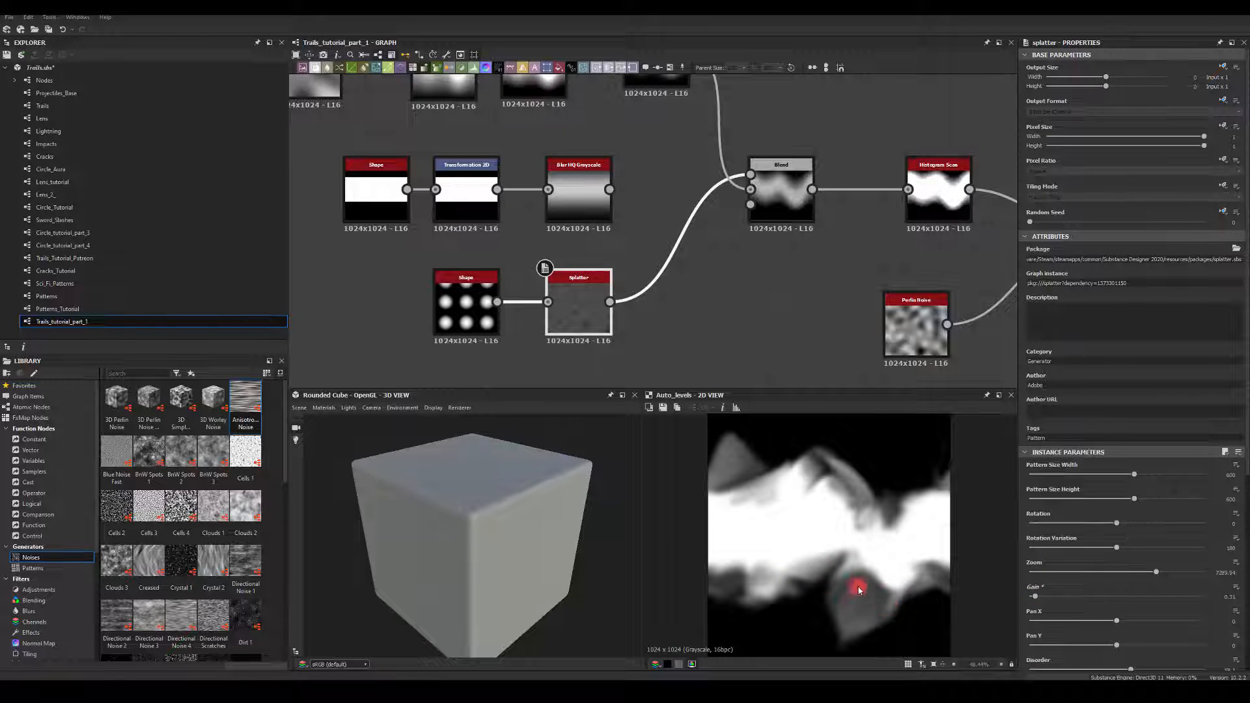
Try different opacity values on the Blend that combines the Multi Dir. Warp Grayscale and the Warp
{"action": "middle_click_drag", "start_coordinate": [805, 261], "coordinate": [641, 204]}
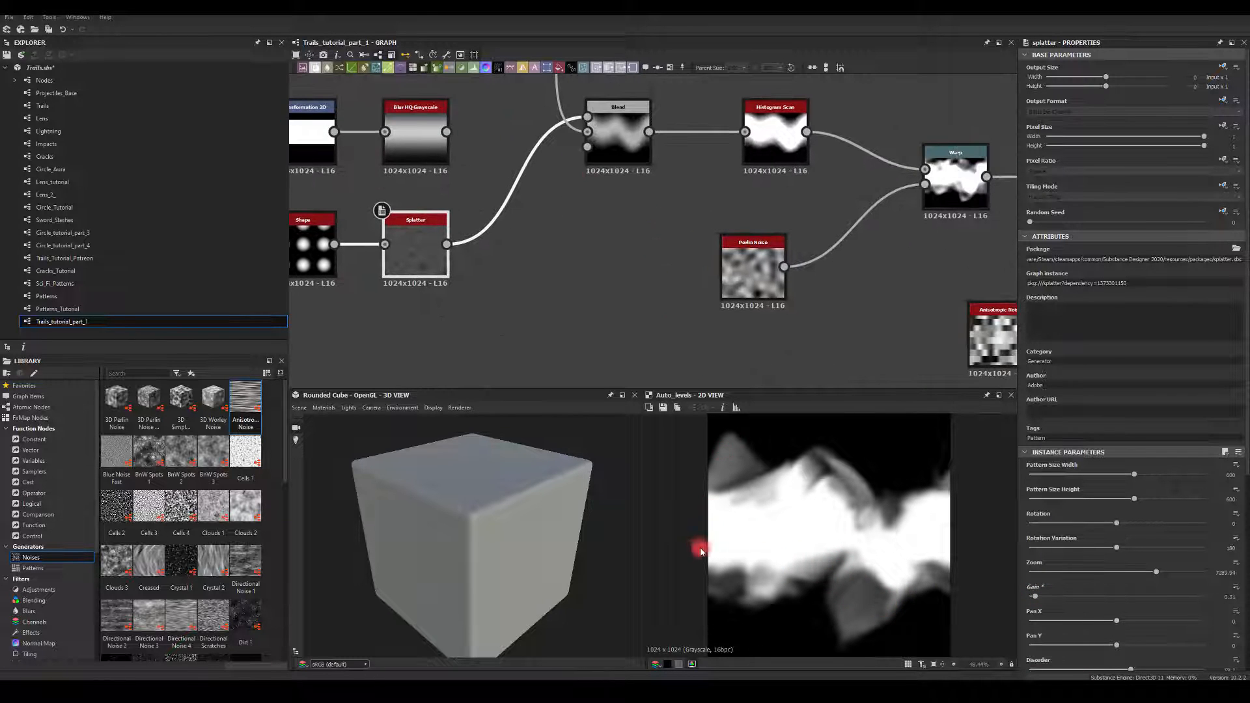
{"action": "middle_click_drag", "start_coordinate": [899, 164], "coordinate": [690, 220]}
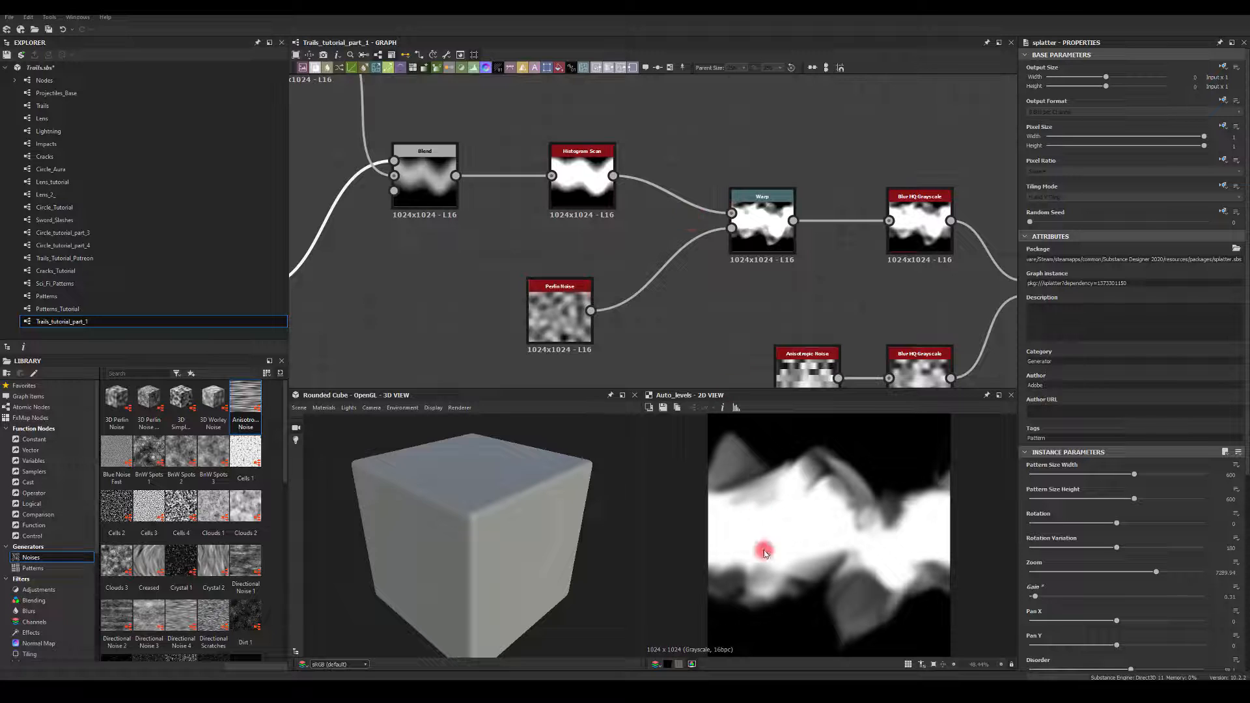
{"action": "middle_click_drag", "start_coordinate": [828, 267], "coordinate": [582, 198]}
{"action": "scroll", "coordinate": [827, 147], "scroll_direction": "down", "scroll_amount": 1}
{"action": "middle_click_drag", "start_coordinate": [831, 147], "coordinate": [635, 140]}
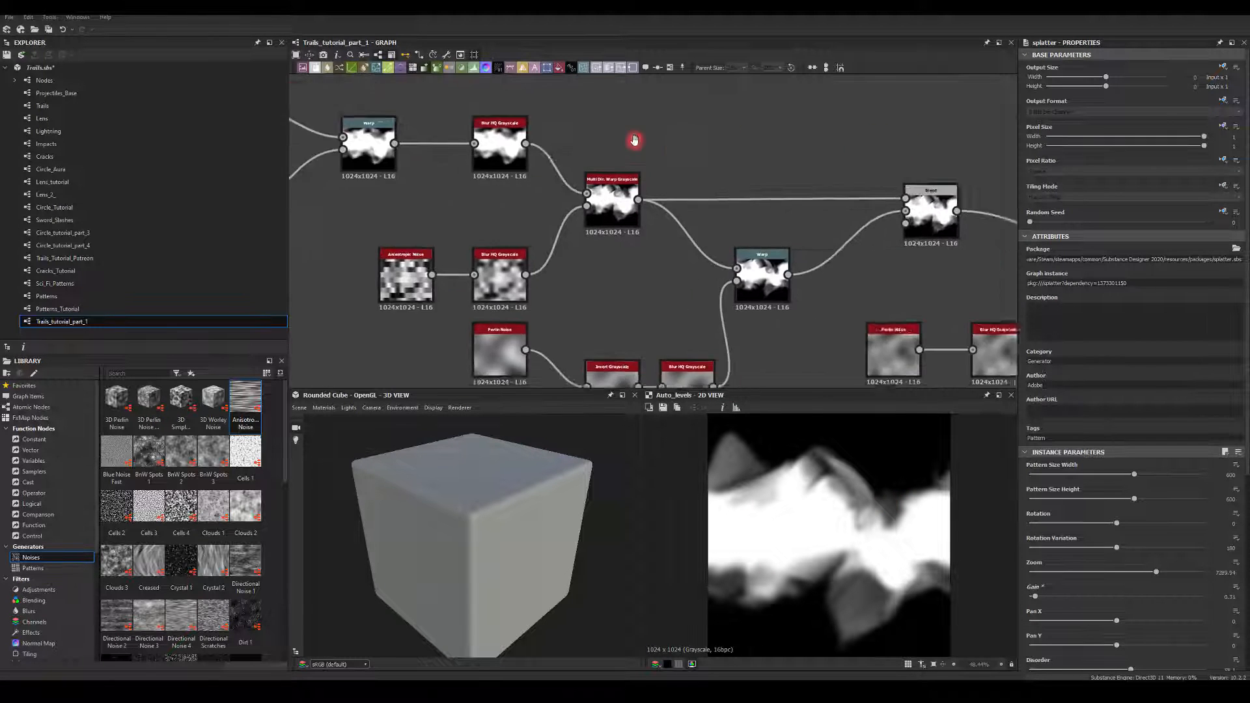
{"action": "middle_click_drag", "start_coordinate": [884, 144], "coordinate": [636, 128]}
{"action": "left_click", "coordinate": [675, 190]}
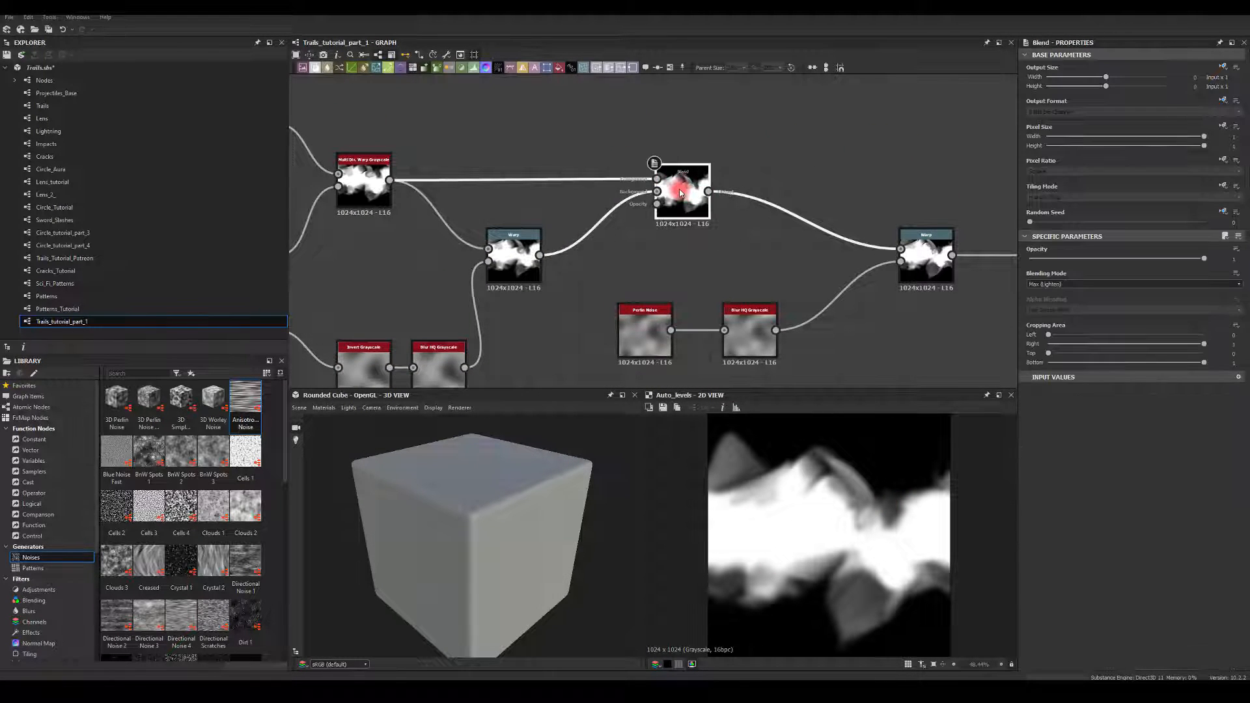
{"action": "mouse_move", "coordinate": [1204, 259]}
{"action": "left_mouse_down"}
{"action": "mouse_move", "coordinate": [1072, 266]}
{"action": "mouse_move", "coordinate": [1212, 271]}
{"action": "left_mouse_up"}
Try Subtract and another blending mode on the same Blend, and restore Max (Lighten)
{"action": "left_click", "coordinate": [1059, 286]}
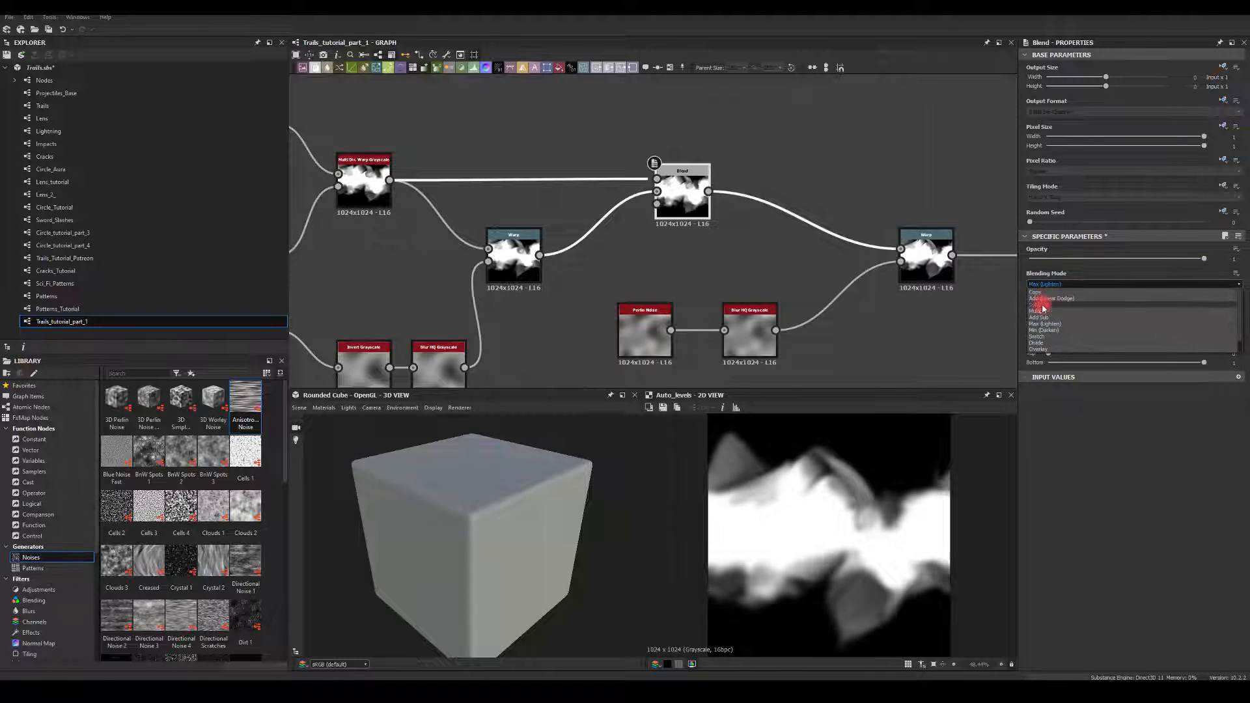
{"action": "left_click", "coordinate": [1039, 304]}
{"action": "left_click", "coordinate": [1043, 284]}
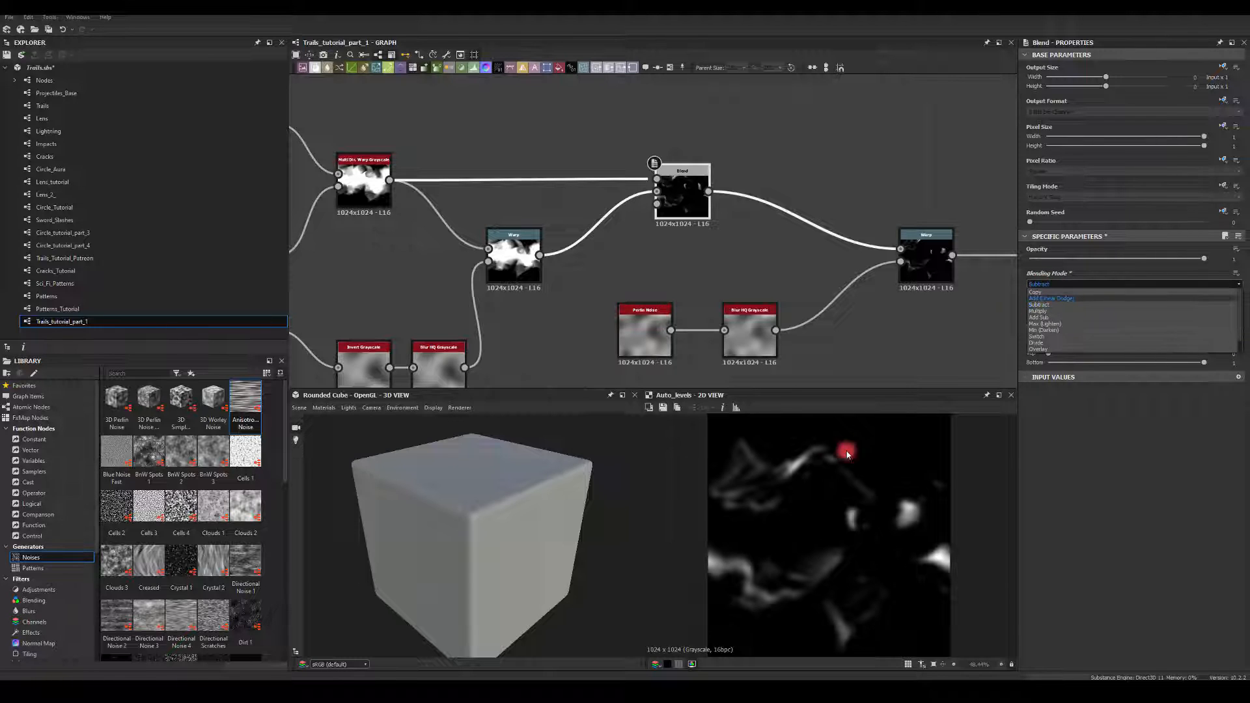
{"action": "scroll", "coordinate": [1032, 335], "scroll_direction": "down", "scroll_amount": 1}
{"action": "left_click", "coordinate": [1038, 318]}
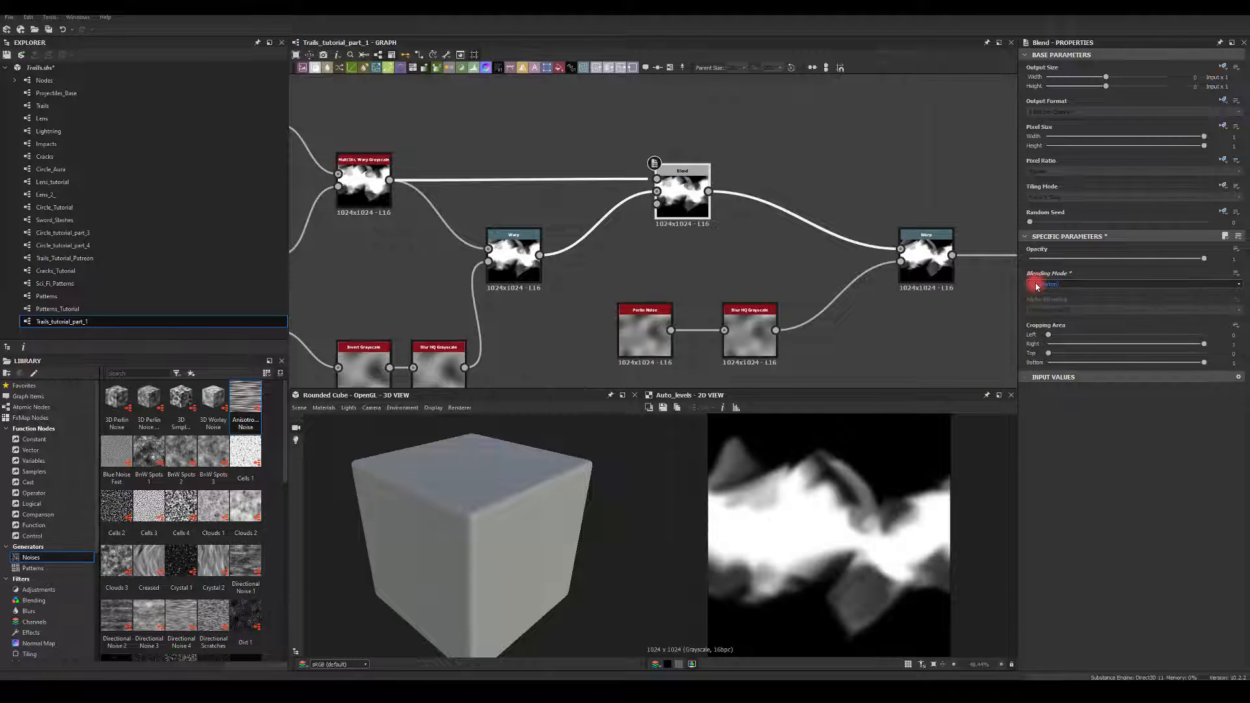
{"action": "left_click", "coordinate": [1036, 284]}
{"action": "left_click", "coordinate": [1038, 312]}
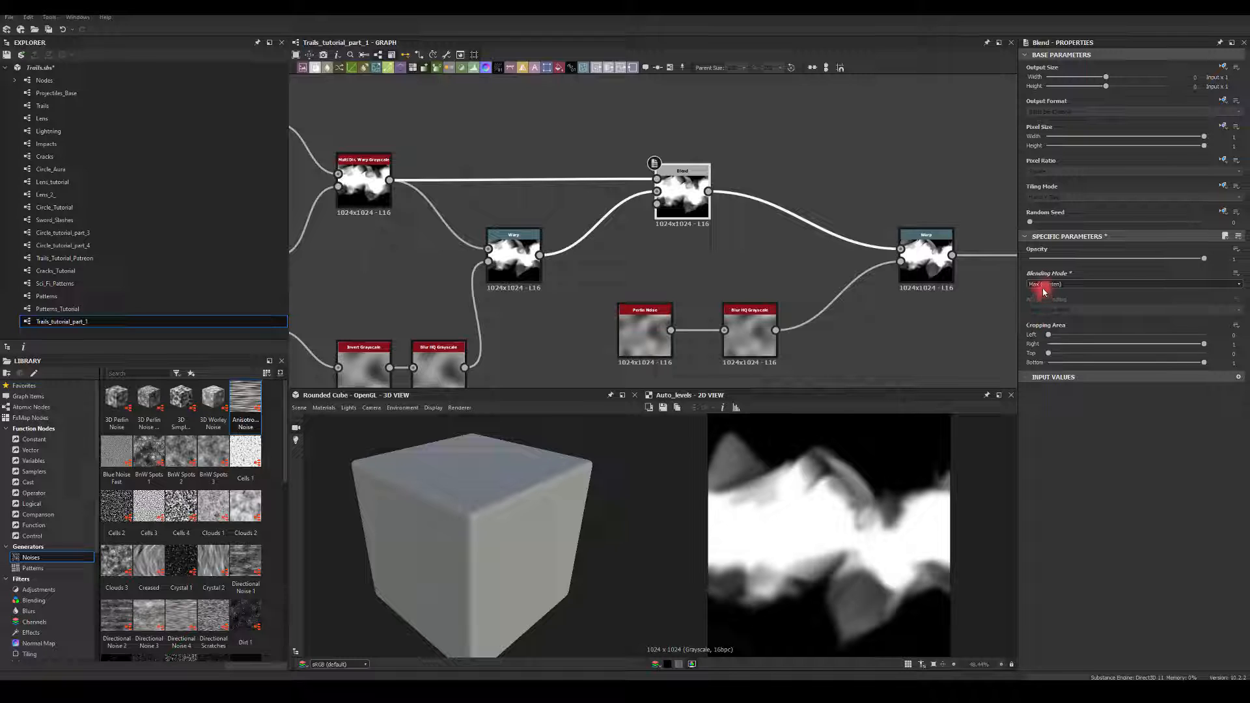
Lower the intensity of the Warp fed by the Multi Dir. Warp Grayscale to about 3.6
{"action": "scroll", "coordinate": [891, 191], "scroll_direction": "down", "scroll_amount": 2}
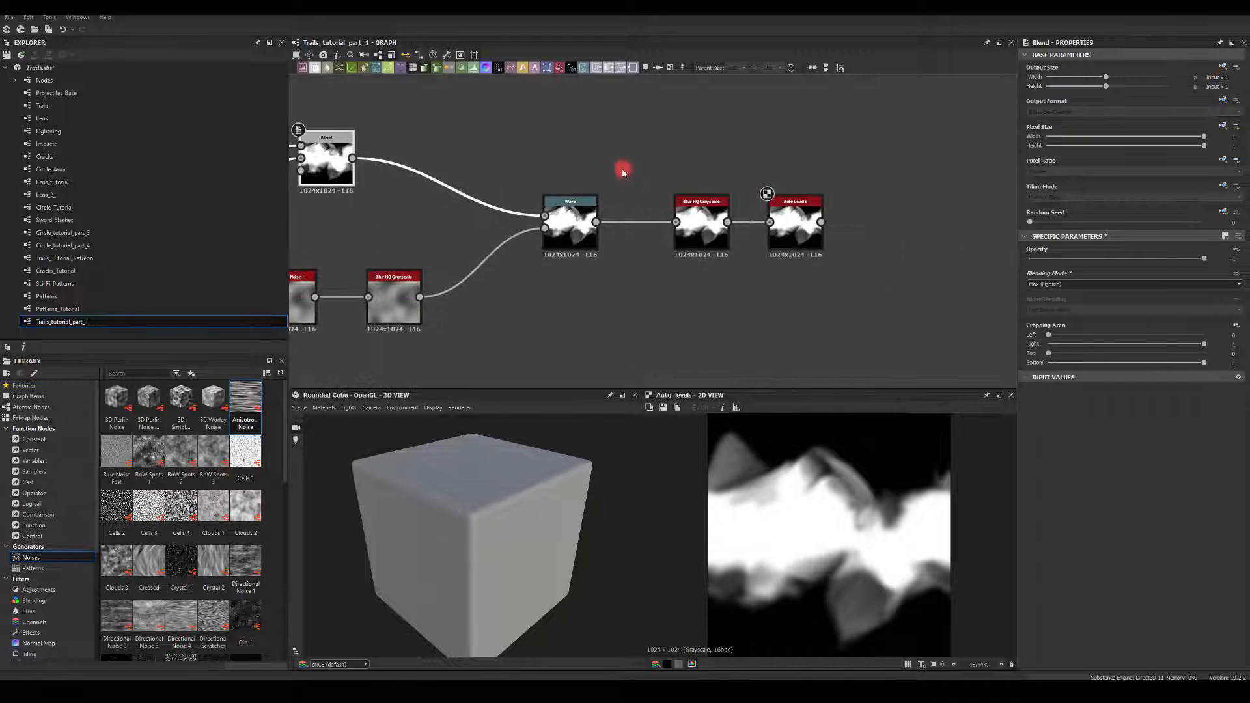
{"action": "scroll", "coordinate": [683, 169], "scroll_direction": "up", "scroll_amount": 2}
{"action": "middle_click_drag", "start_coordinate": [682, 259], "coordinate": [915, 264]}
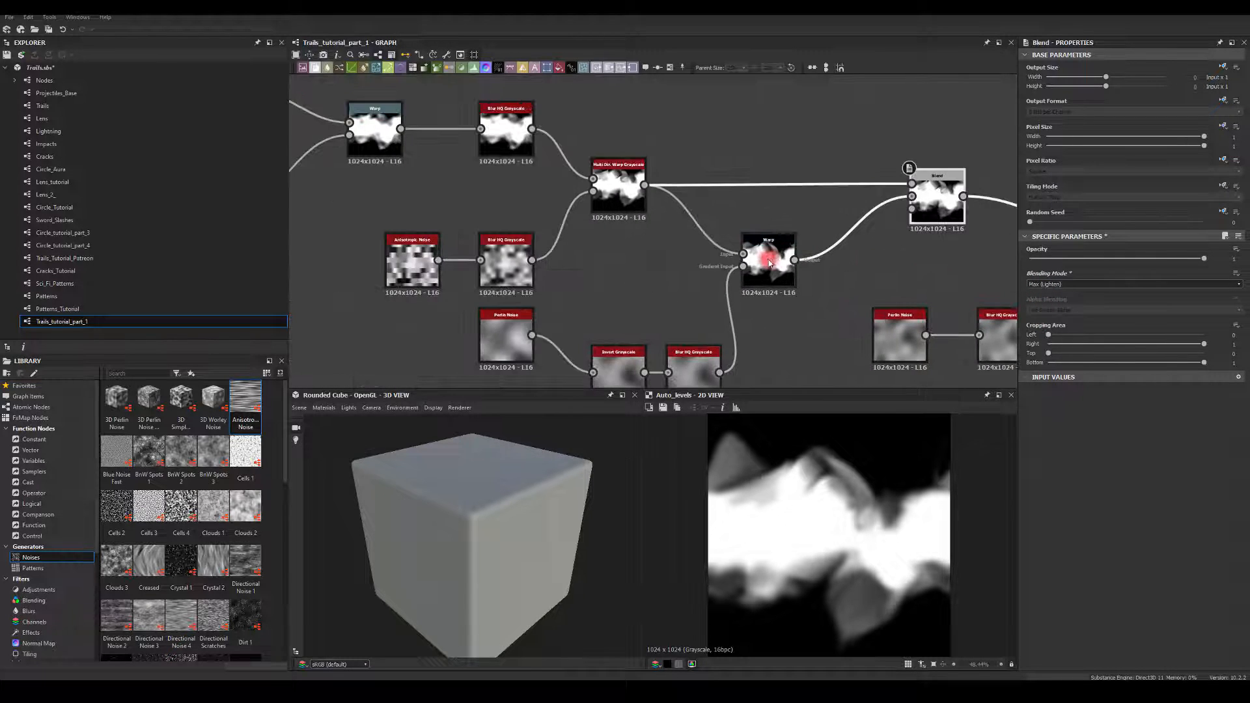
{"action": "left_click", "coordinate": [760, 256]}
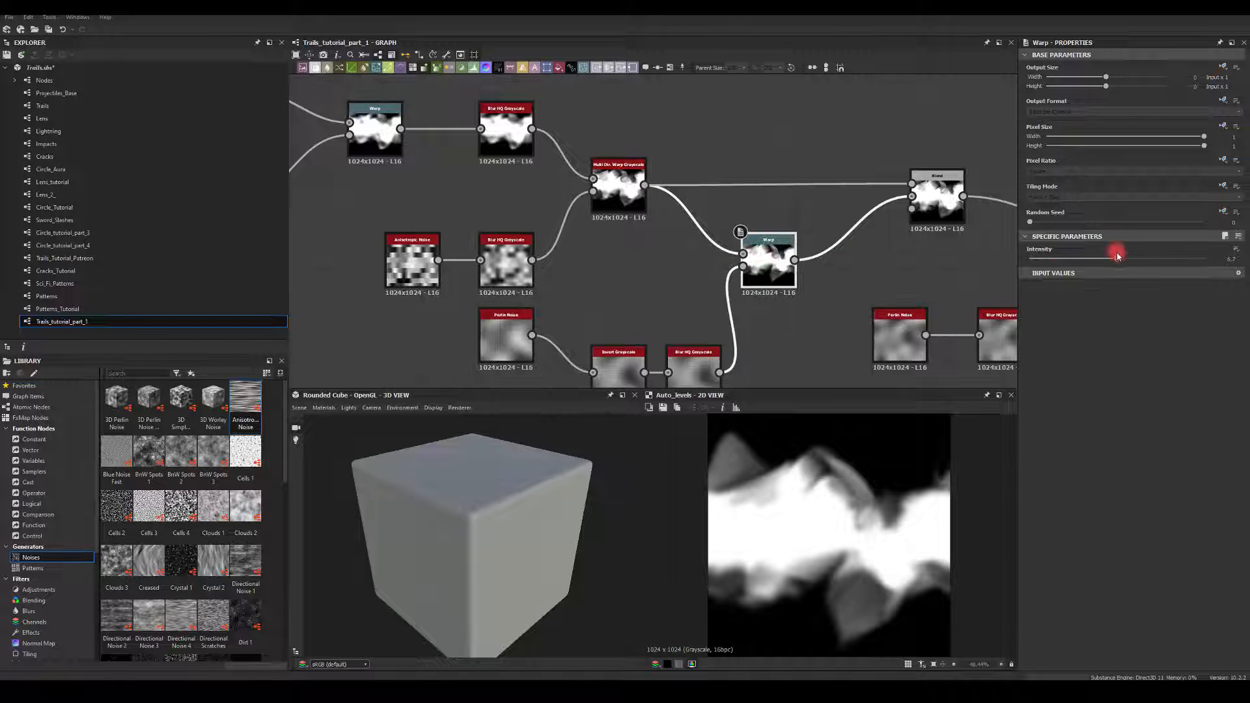
{"action": "left_click_drag", "start_coordinate": [1117, 260], "coordinate": [1085, 274]}
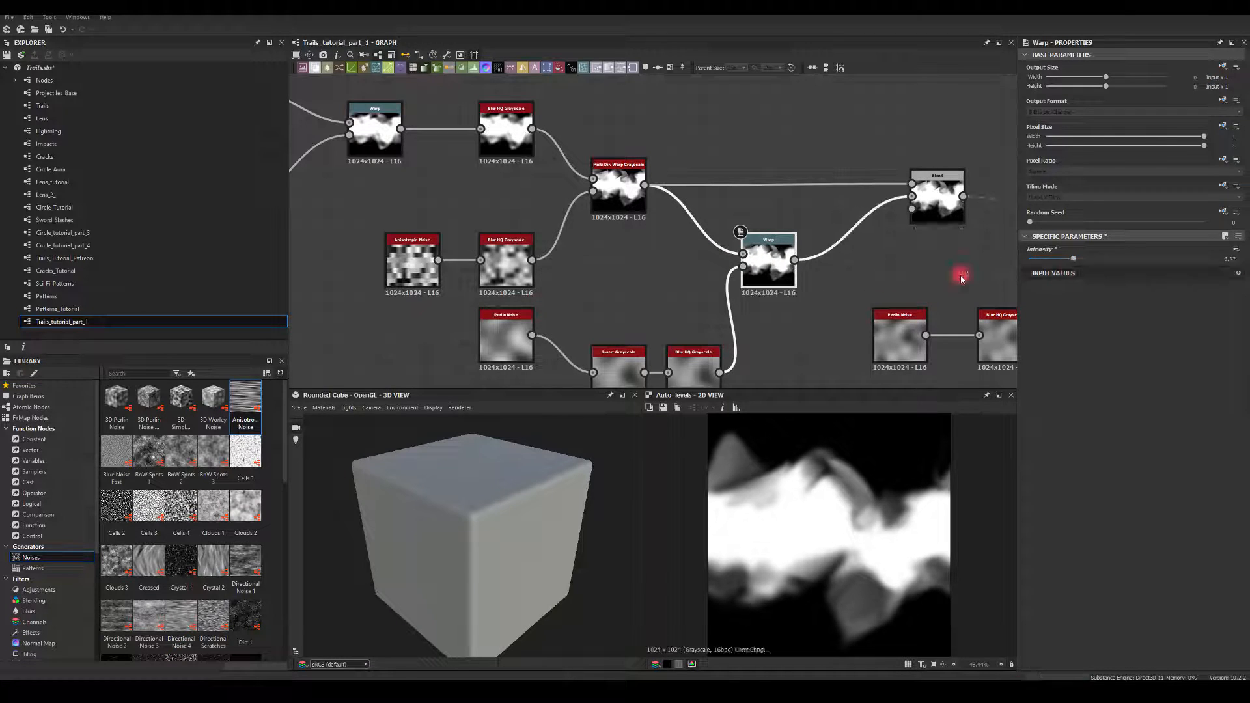
Lower the intensity of the final Warp after the Max (Lighten) Blend to about 5.4
{"action": "middle_click_drag", "start_coordinate": [809, 258], "coordinate": [489, 225]}
{"action": "left_click", "coordinate": [846, 233]}
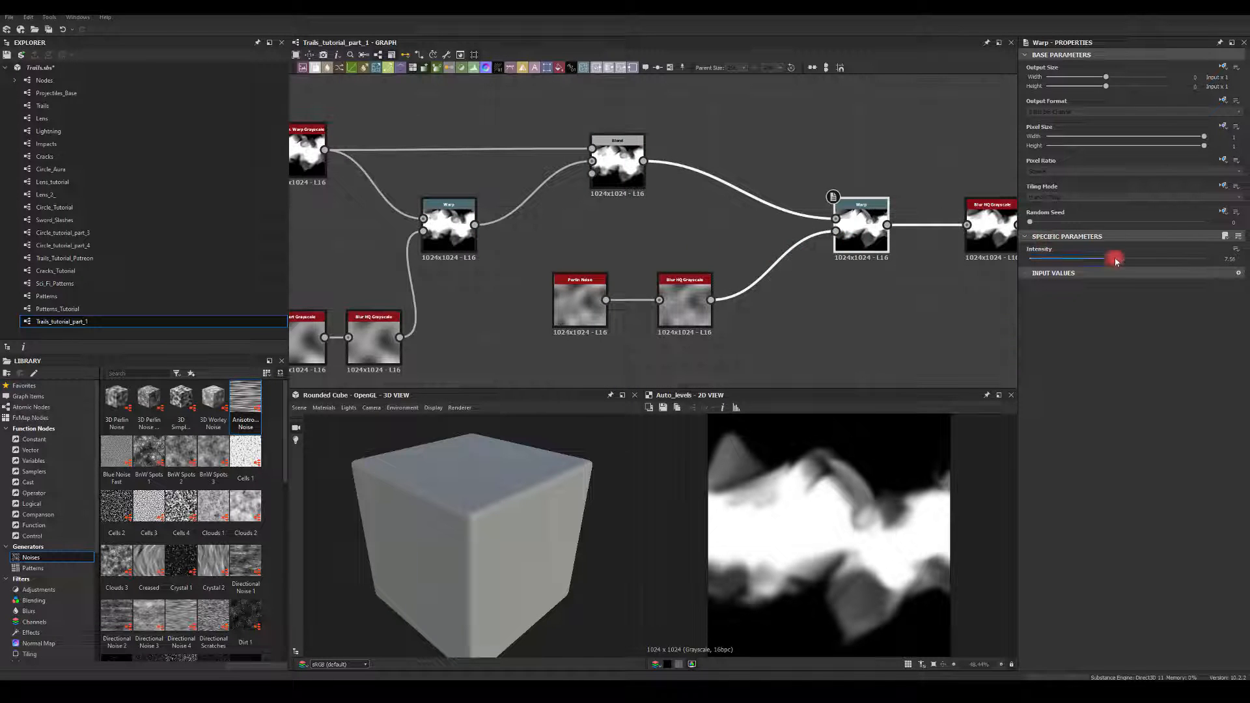
{"action": "left_click_drag", "start_coordinate": [1115, 260], "coordinate": [1087, 271]}
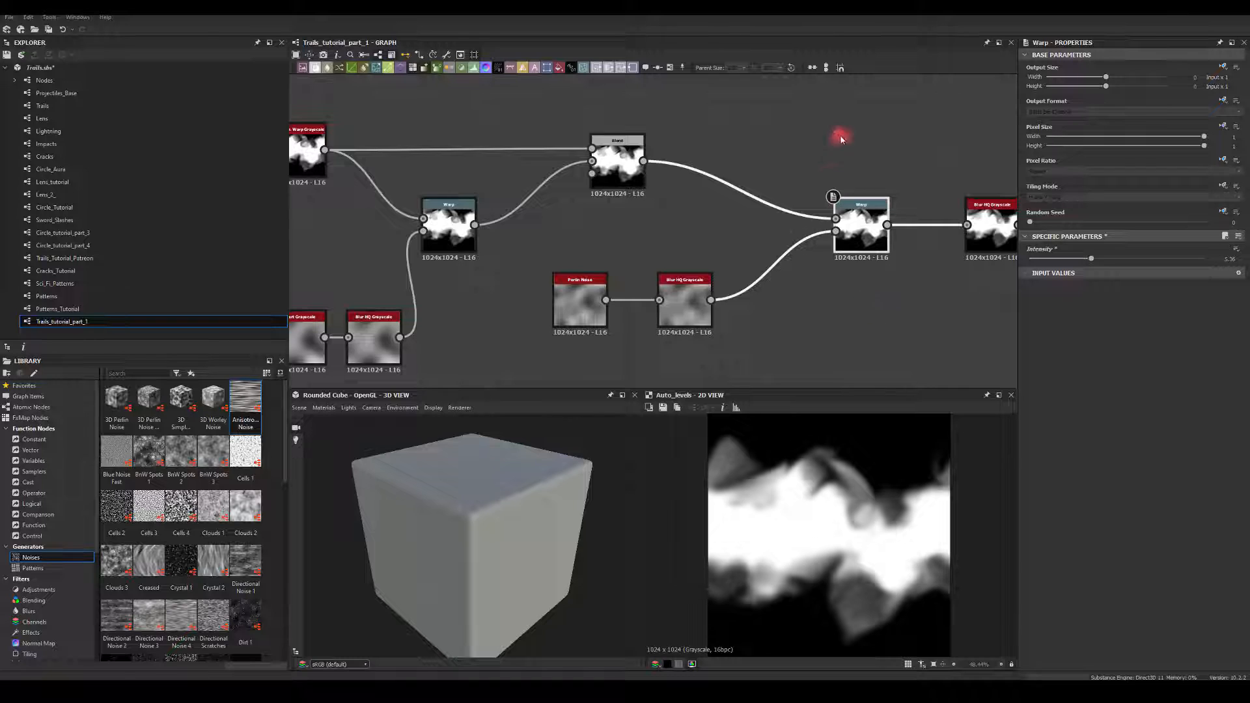
Compare the trail with the straight Shape's Blur HQ Grayscale feeding the first Blend, and reconnect the wavy Blur HQ Grayscale
{"action": "middle_click_drag", "start_coordinate": [839, 137], "coordinate": [639, 129]}
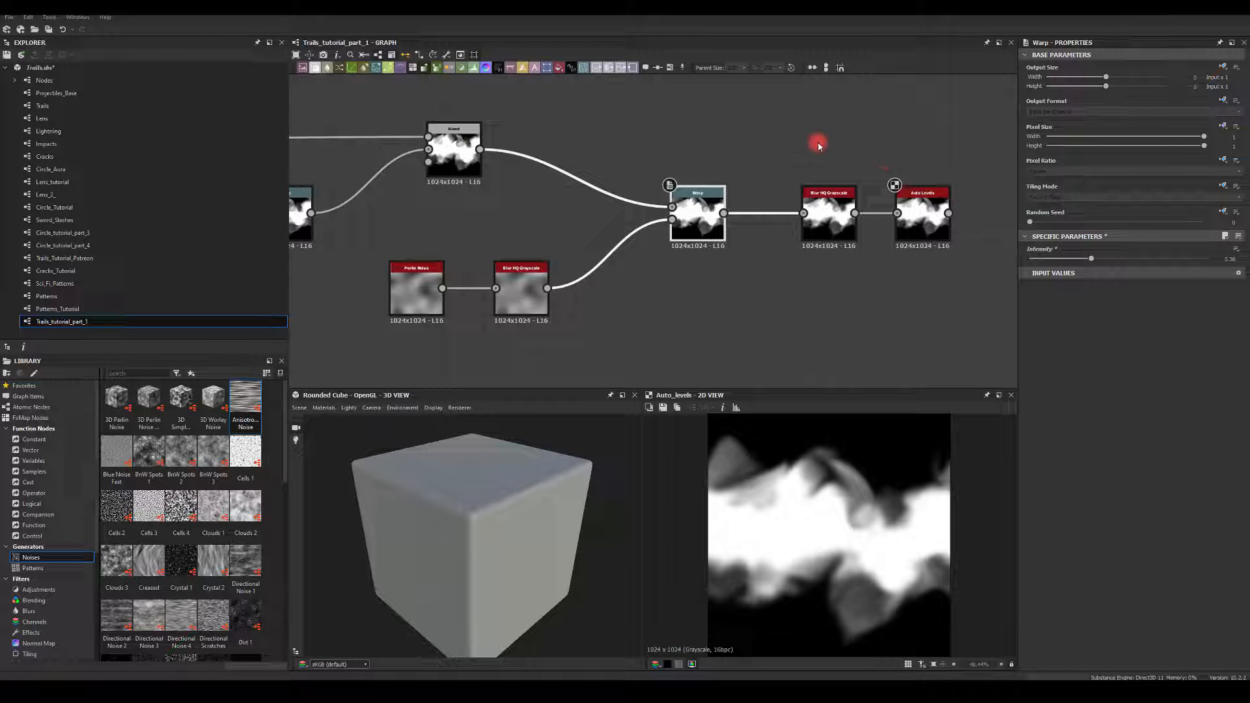
{"action": "middle_click_drag", "start_coordinate": [714, 153], "coordinate": [775, 136]}
{"action": "scroll", "coordinate": [709, 189], "scroll_direction": "down", "scroll_amount": 3}
{"action": "middle_click_drag", "start_coordinate": [692, 198], "coordinate": [804, 248]}
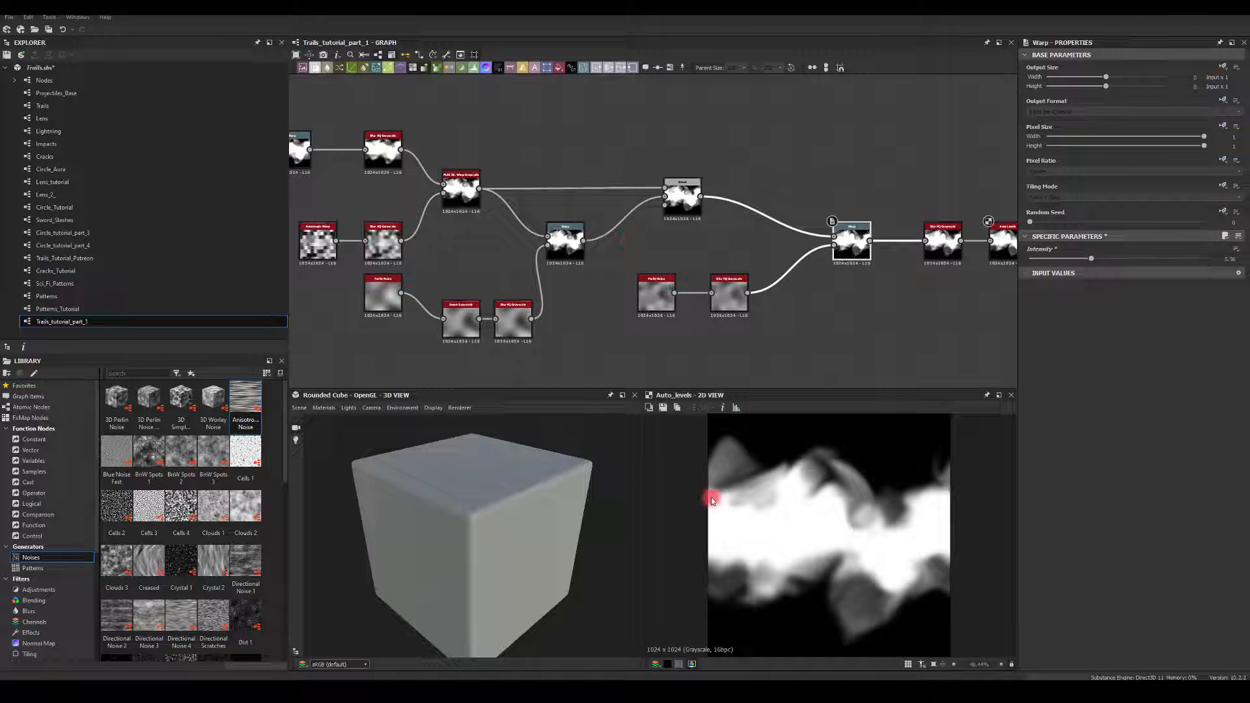
{"action": "middle_click_drag", "start_coordinate": [754, 239], "coordinate": [1061, 238]}
{"action": "middle_click_drag", "start_coordinate": [522, 244], "coordinate": [730, 290]}
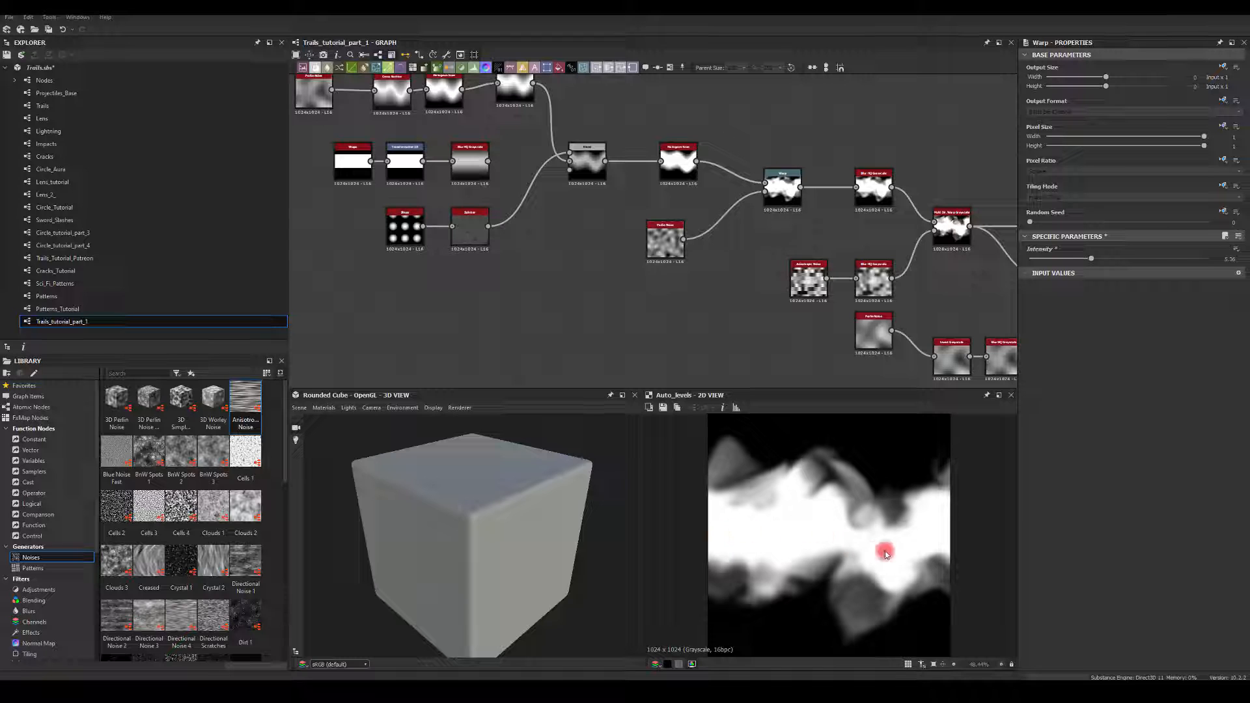
{"action": "middle_click_drag", "start_coordinate": [500, 151], "coordinate": [671, 242]}
{"action": "scroll", "coordinate": [673, 240], "scroll_direction": "up", "scroll_amount": 2}
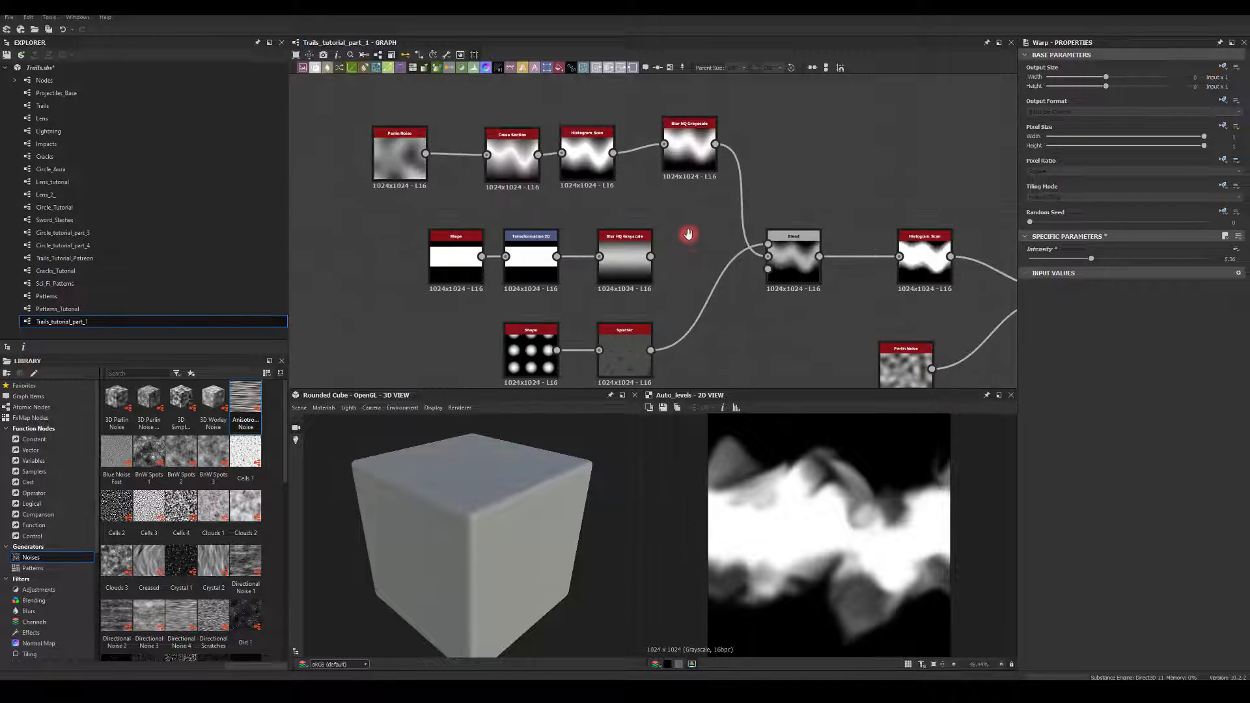
{"action": "middle_click_drag", "start_coordinate": [670, 328], "coordinate": [640, 251]}
{"action": "middle_click_drag", "start_coordinate": [645, 154], "coordinate": [544, 246]}
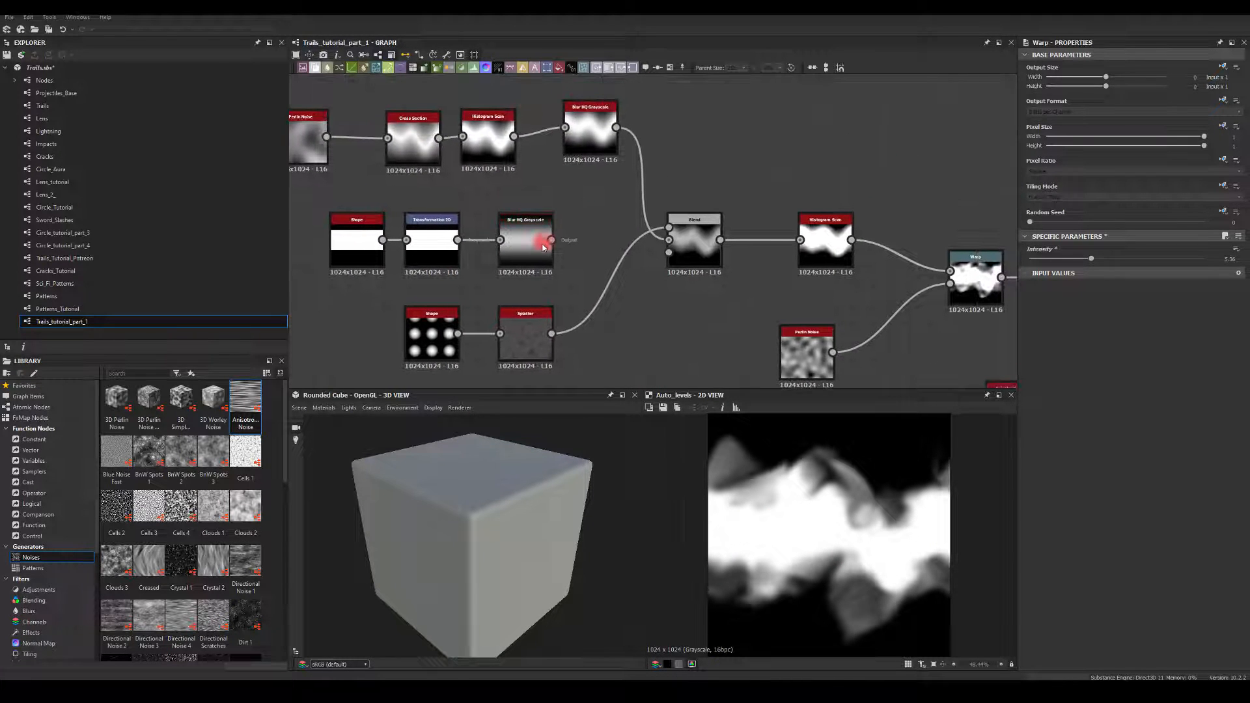
{"action": "left_click_drag", "start_coordinate": [550, 242], "coordinate": [673, 245]}
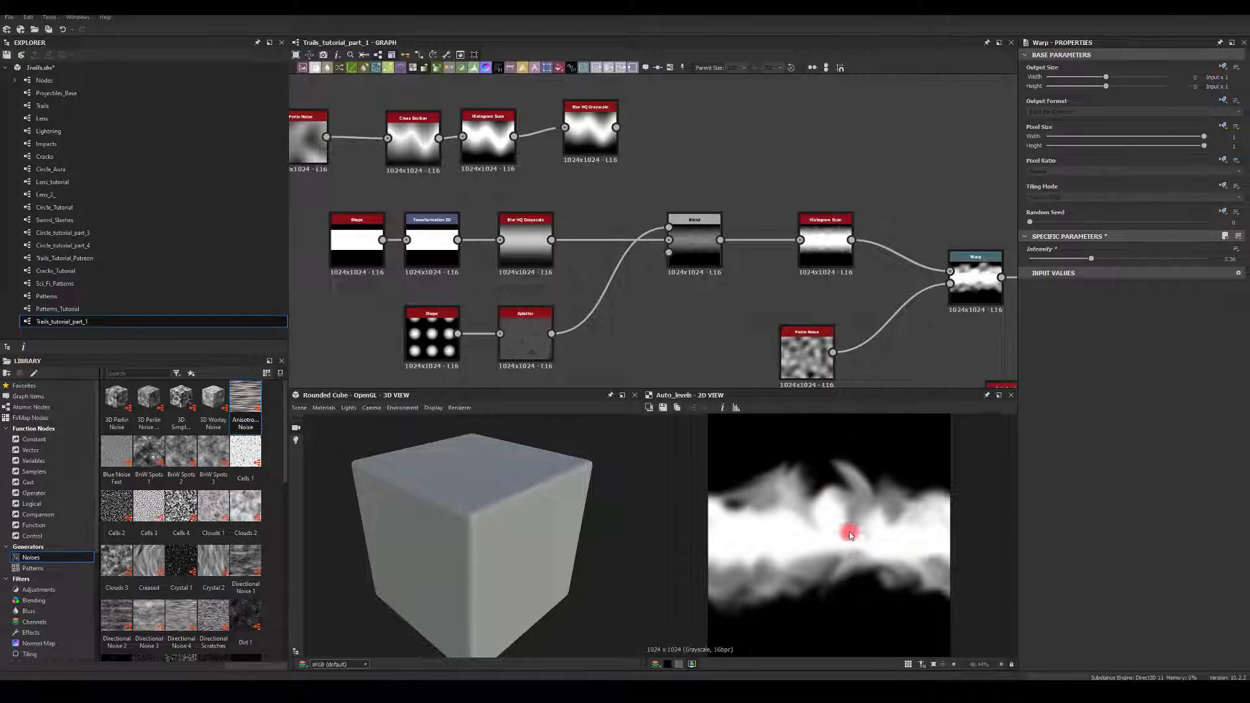
{"action": "left_click_drag", "start_coordinate": [616, 127], "coordinate": [667, 227]}
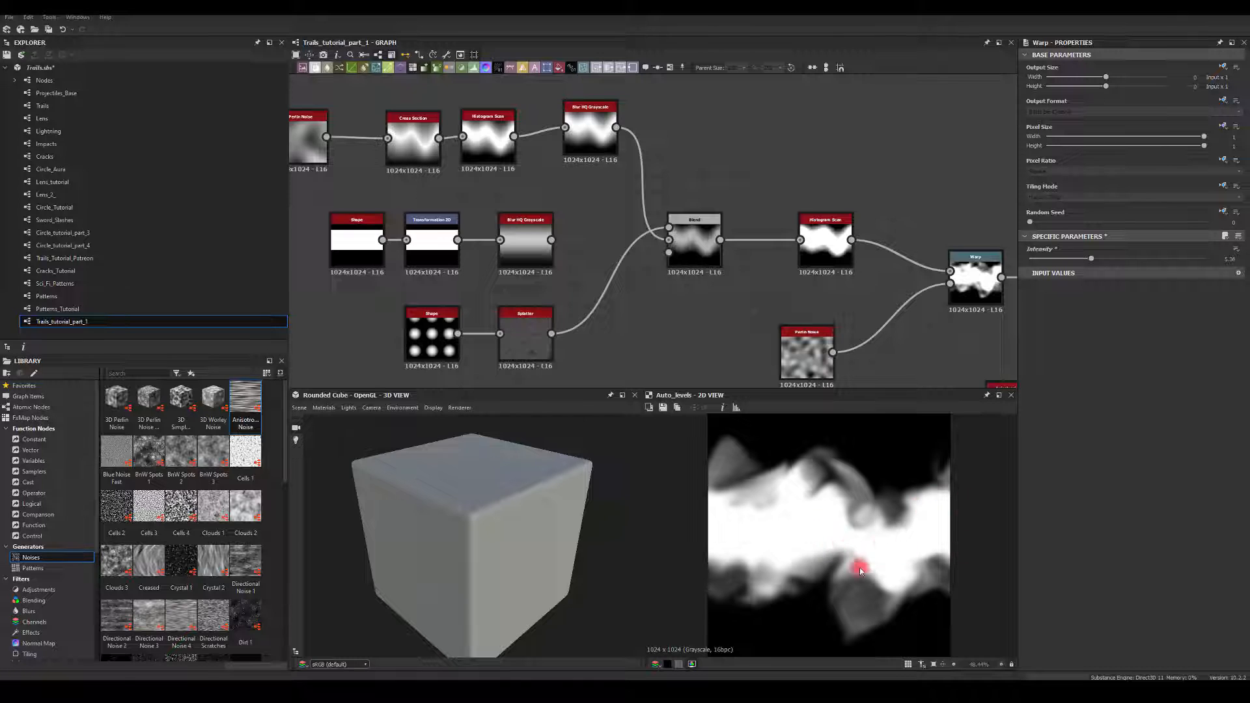
Lower the Splatter node's zoom to about 6900 and raise its gain to about 0.75
{"action": "middle_click_drag", "start_coordinate": [677, 294], "coordinate": [678, 310]}
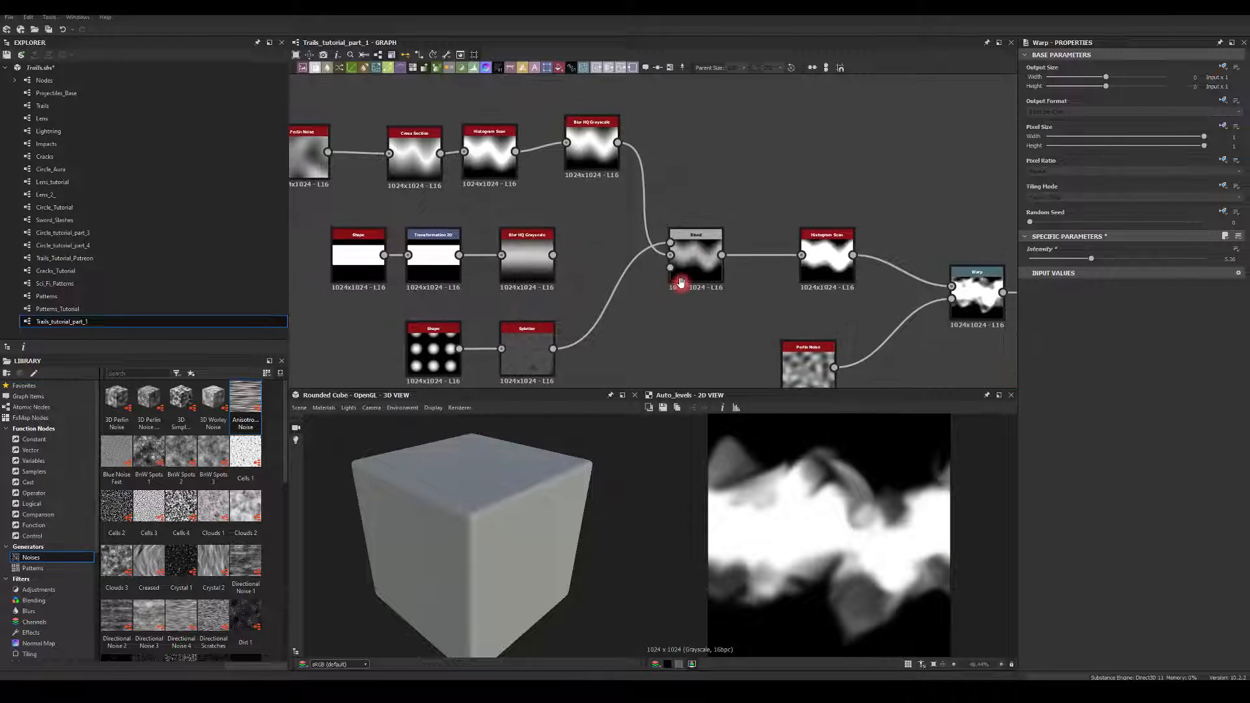
{"action": "left_click", "coordinate": [528, 349]}
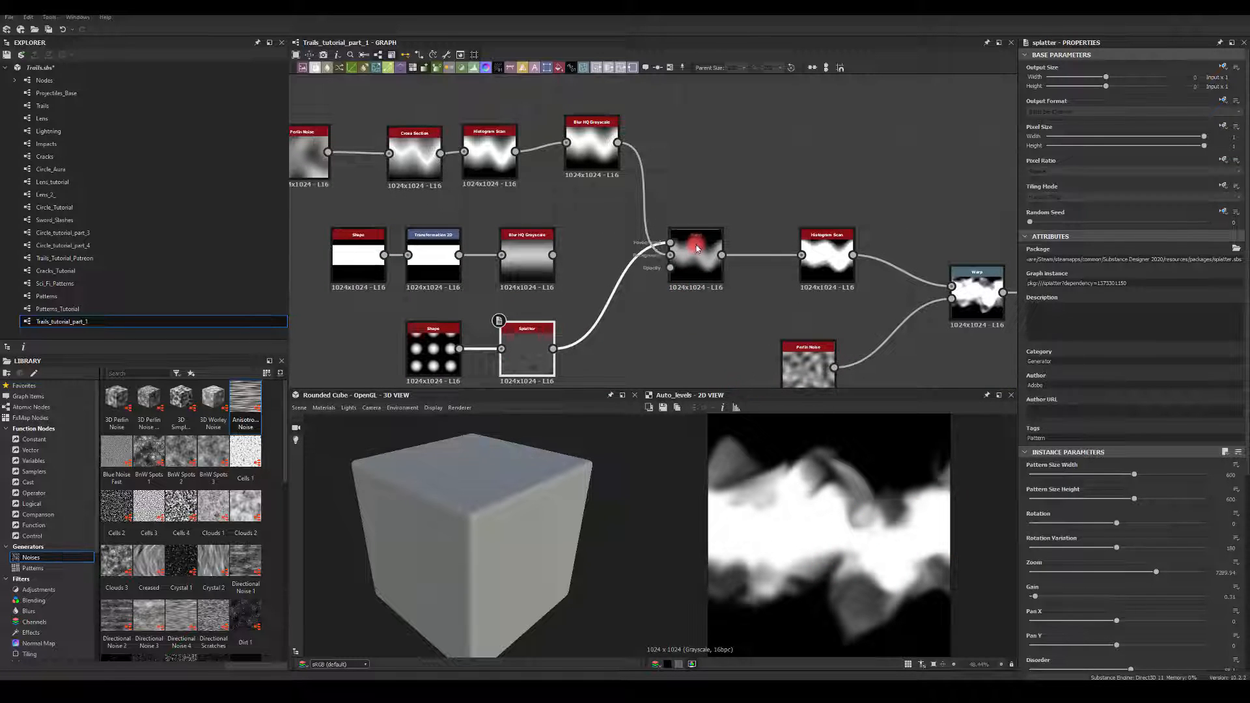
{"action": "left_click", "coordinate": [696, 247]}
{"action": "left_click", "coordinate": [523, 353]}
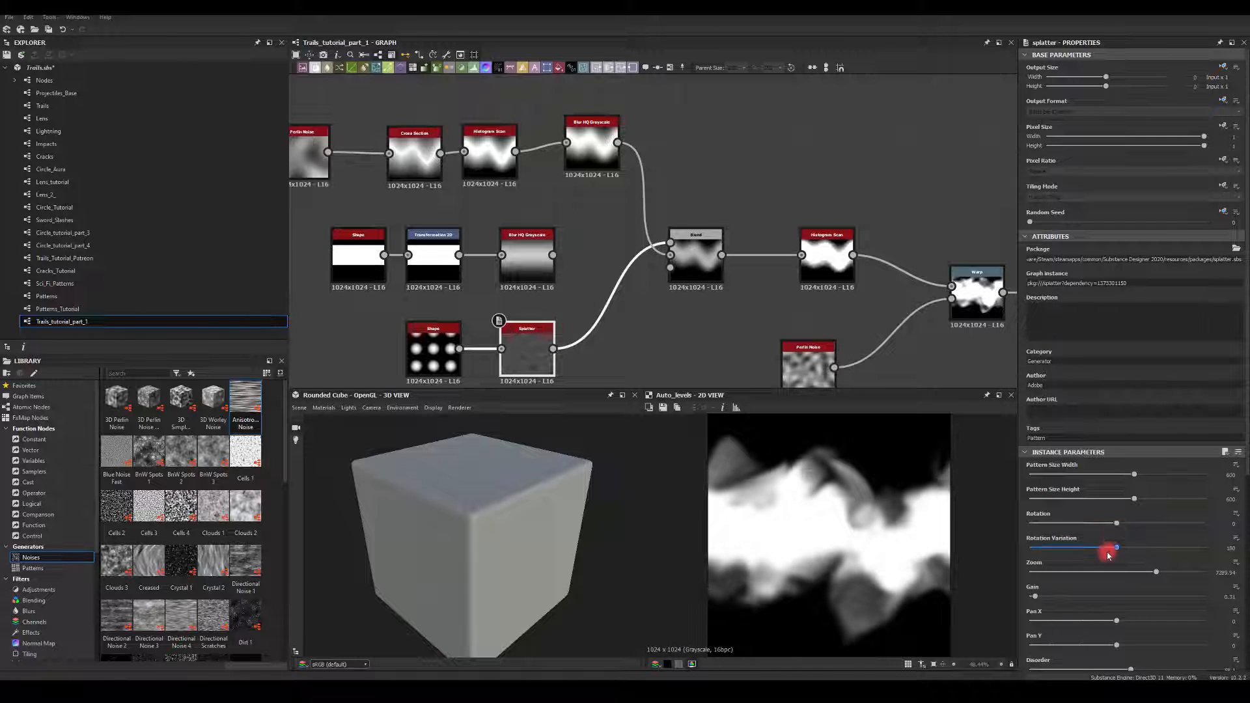
{"action": "mouse_move", "coordinate": [1155, 573]}
{"action": "left_mouse_down"}
{"action": "mouse_move", "coordinate": [1054, 573]}
{"action": "mouse_move", "coordinate": [1204, 574]}
{"action": "mouse_move", "coordinate": [1149, 572]}
{"action": "left_mouse_up"}
{"action": "left_click_drag", "start_coordinate": [1032, 595], "coordinate": [1043, 597]}
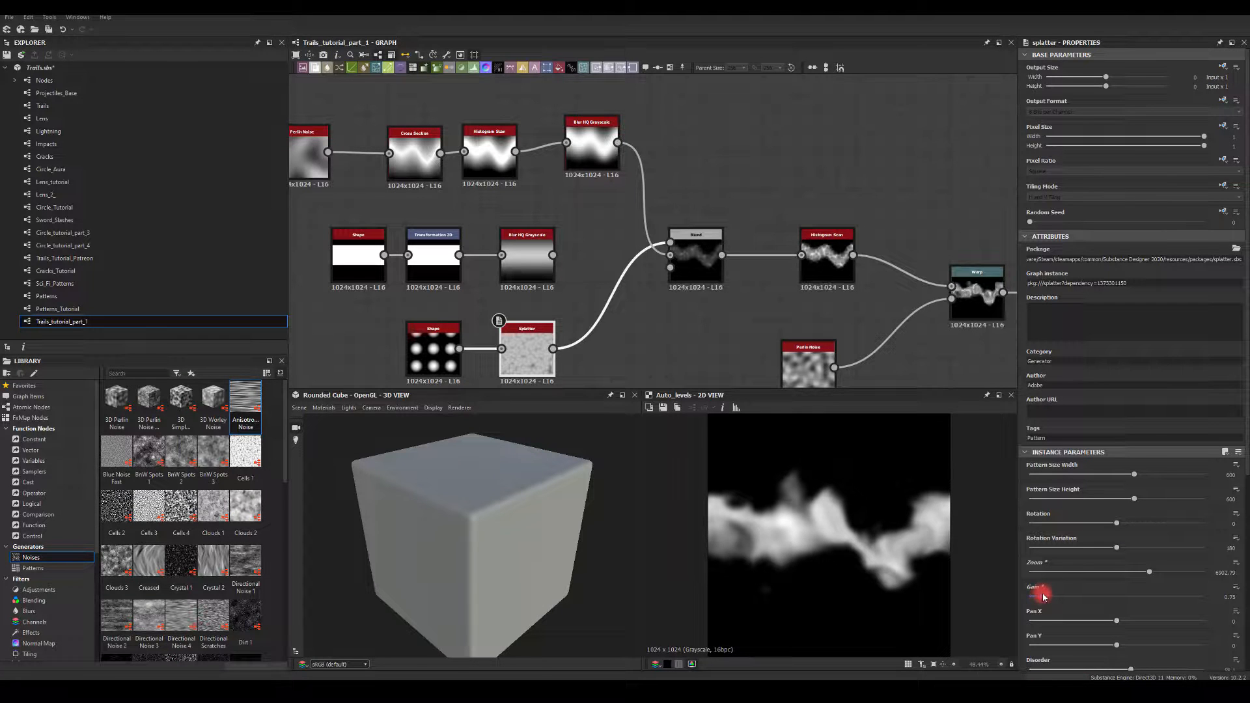
Lower the opacity of the Subtract Blend fed by the Splatter to about 0.55
{"action": "left_click", "coordinate": [688, 278]}
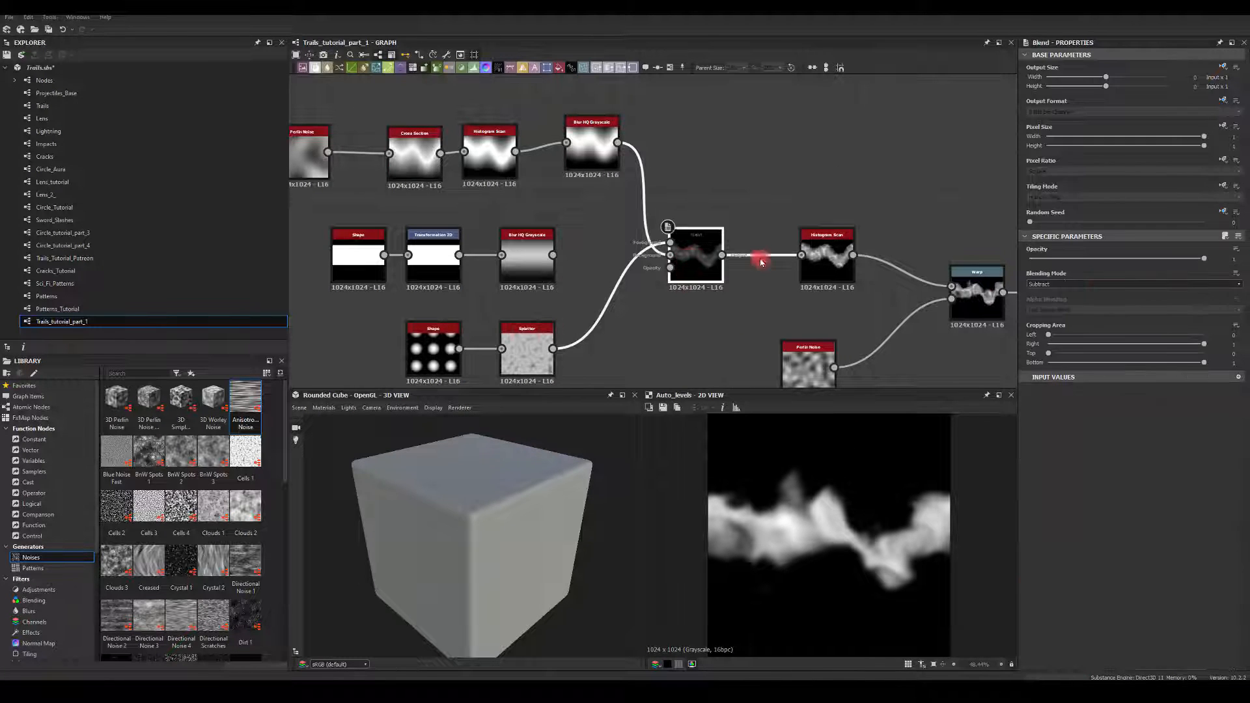
{"action": "left_click_drag", "start_coordinate": [1174, 263], "coordinate": [1131, 271]}
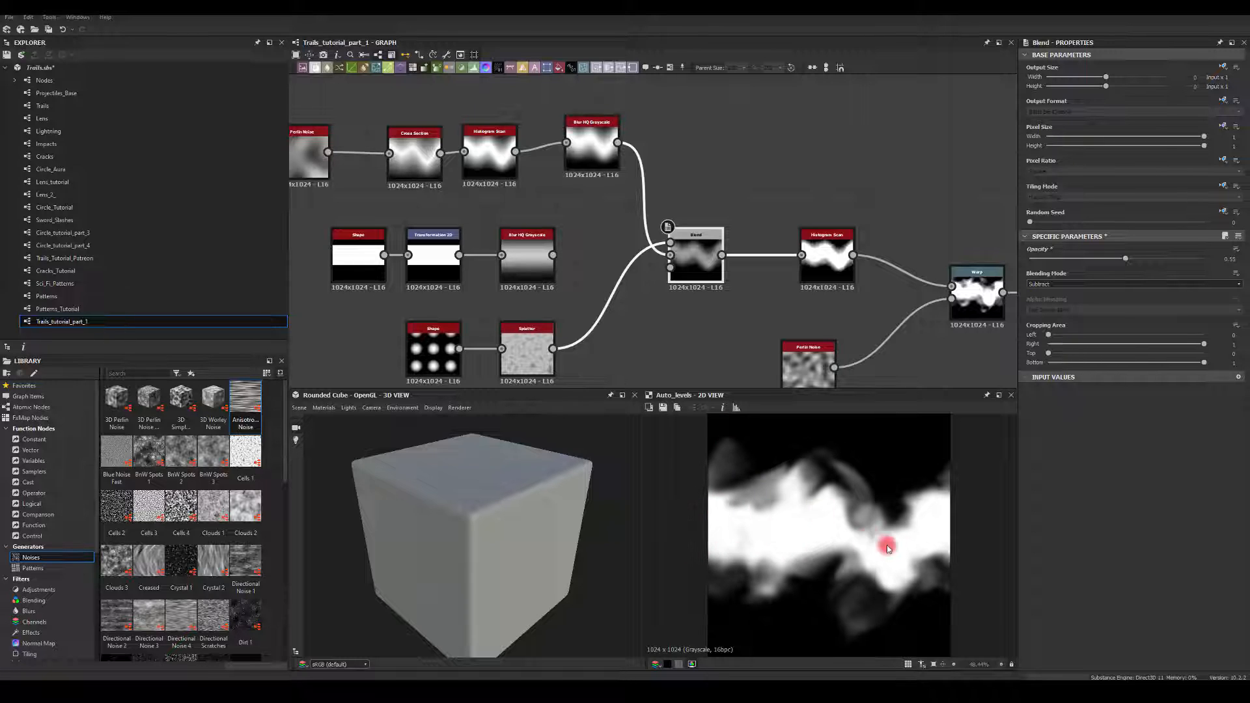
Try the straight Shape's blurred band in the adjusted Subtract Blend, and restore the connection from the wavy Perlin Noise branch
{"action": "middle_click_drag", "start_coordinate": [905, 315], "coordinate": [613, 263]}
{"action": "scroll", "coordinate": [615, 261], "scroll_direction": "up", "scroll_amount": 1}
{"action": "scroll", "coordinate": [706, 271], "scroll_direction": "down", "scroll_amount": 4}
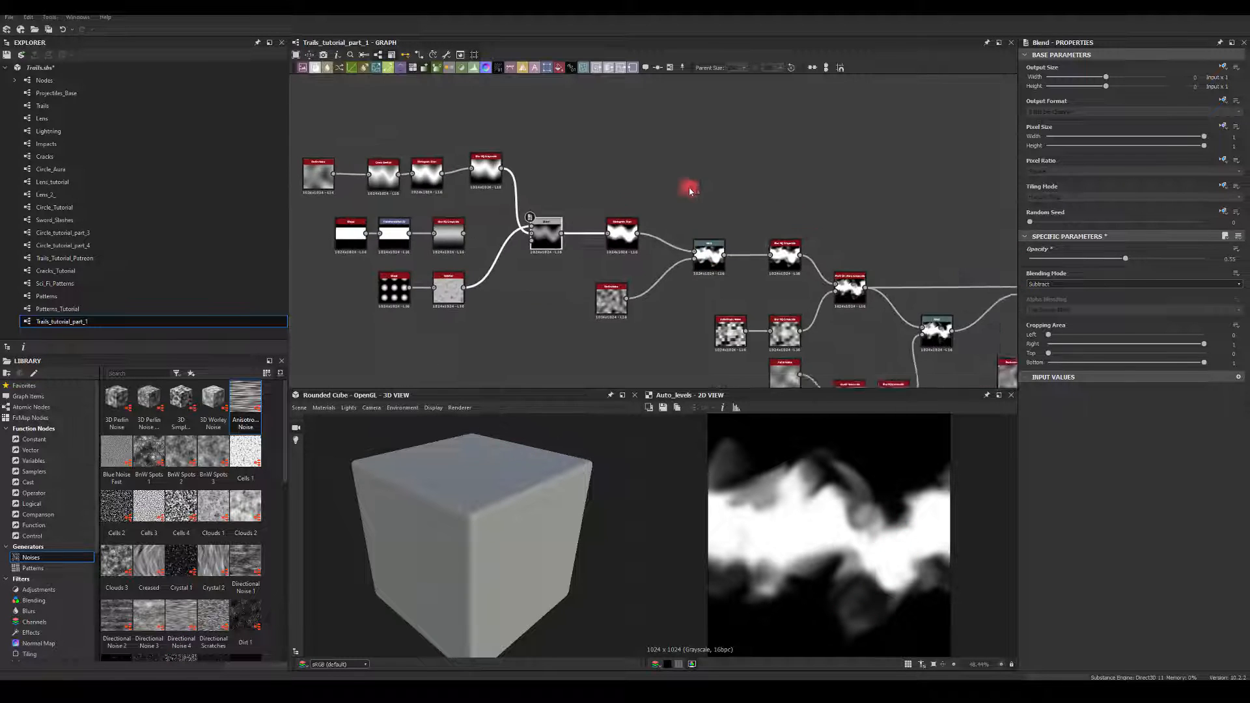
{"action": "middle_click_drag", "start_coordinate": [545, 154], "coordinate": [701, 207]}
{"action": "scroll", "coordinate": [656, 237], "scroll_direction": "up", "scroll_amount": 3}
{"action": "left_click_drag", "start_coordinate": [590, 325], "coordinate": [726, 312]}
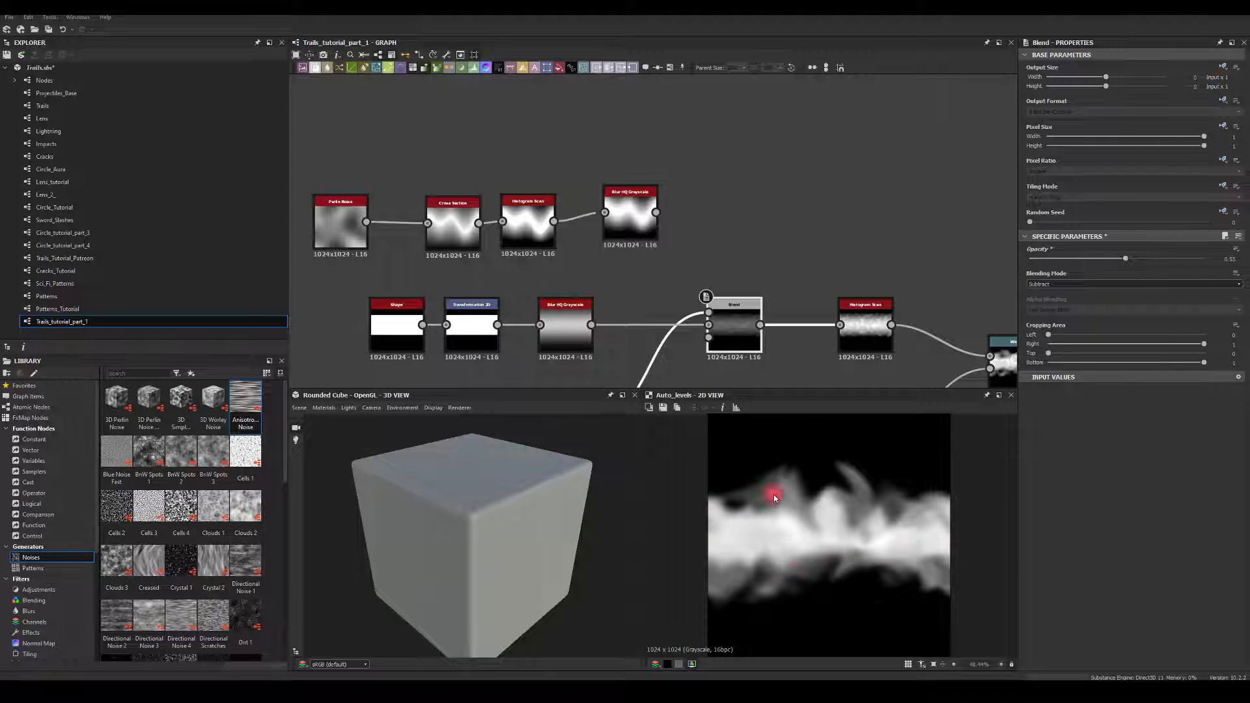
{"action": "left_click_drag", "start_coordinate": [656, 212], "coordinate": [708, 314]}
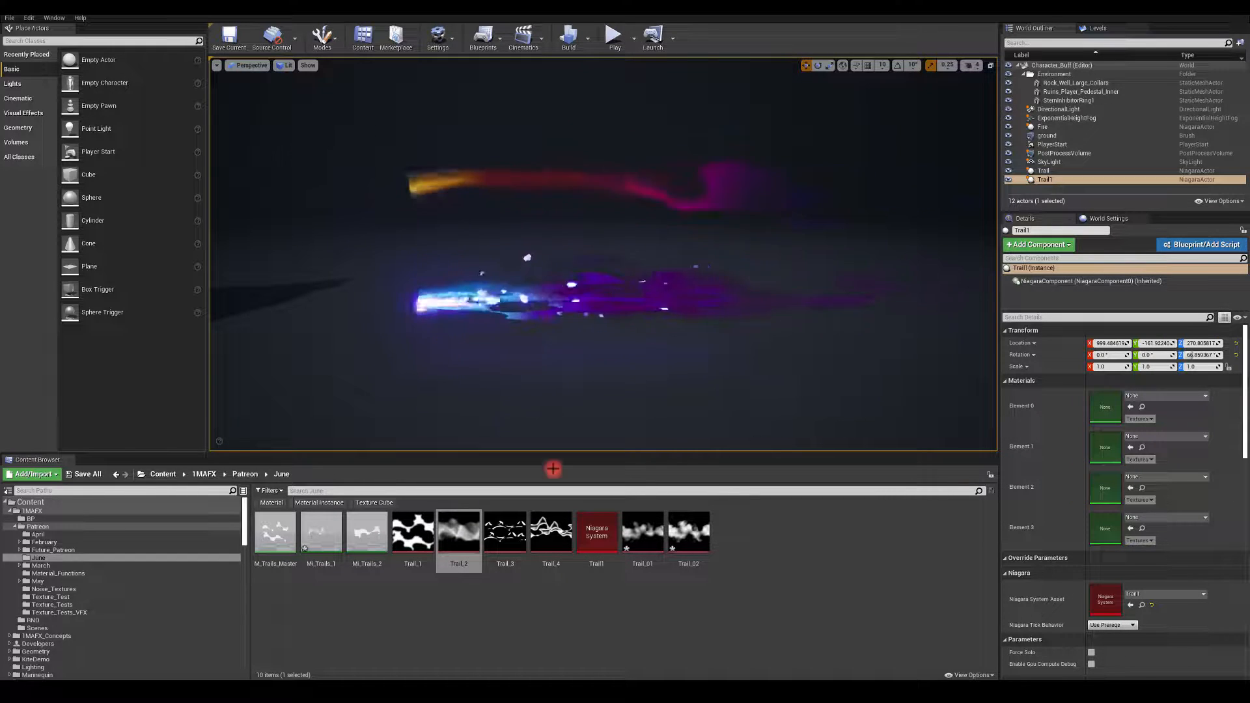
Switch to Unreal Editor and select the Trail_01 and Trail_02 textures in the June folder
{"action": "left_click", "coordinate": [640, 535]}
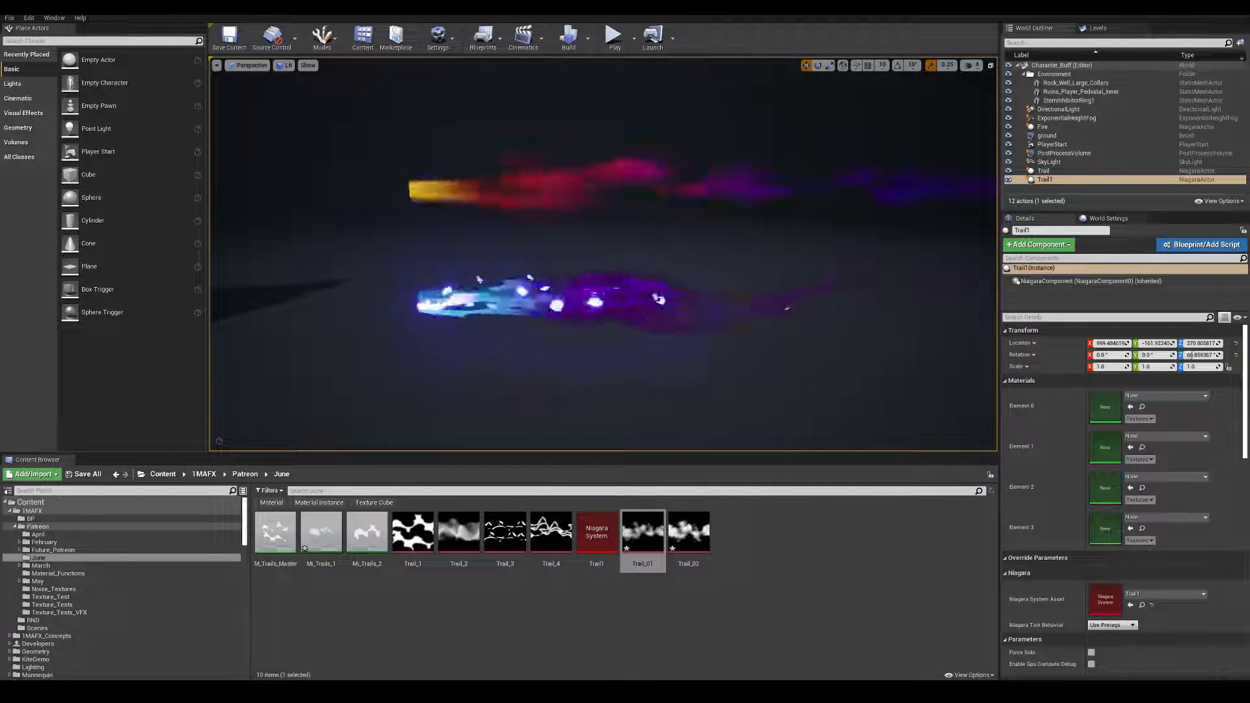
{"action": "left_click", "coordinate": [710, 531]}
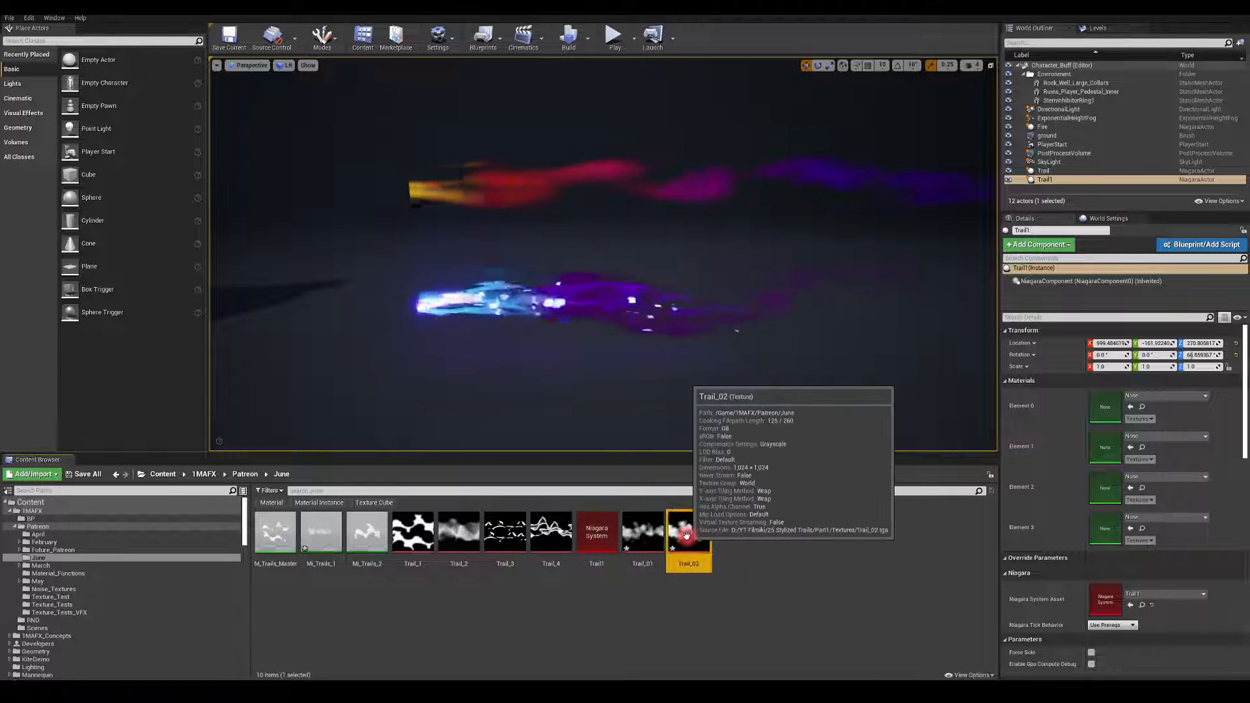